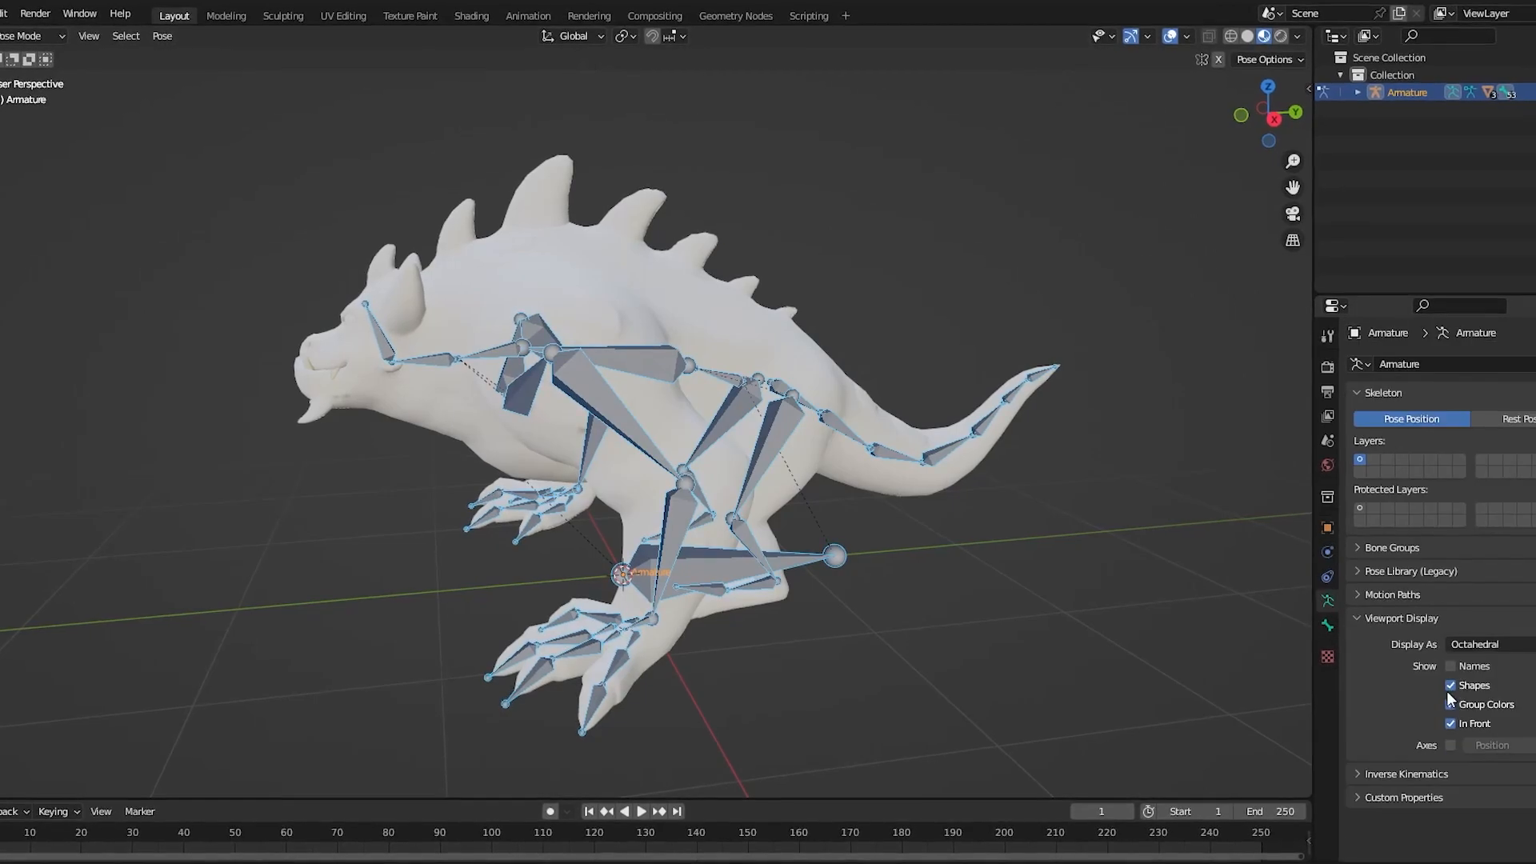
- Hide the viewport sidebar and examine the creature's body mesh and armature from several sides
left_click(798, 451)
mouse_move(710, 409)
middle_mouse_down()
mouse_move(796, 448)
mouse_move(720, 404)
middle_mouse_up()
left_click(321, 380)
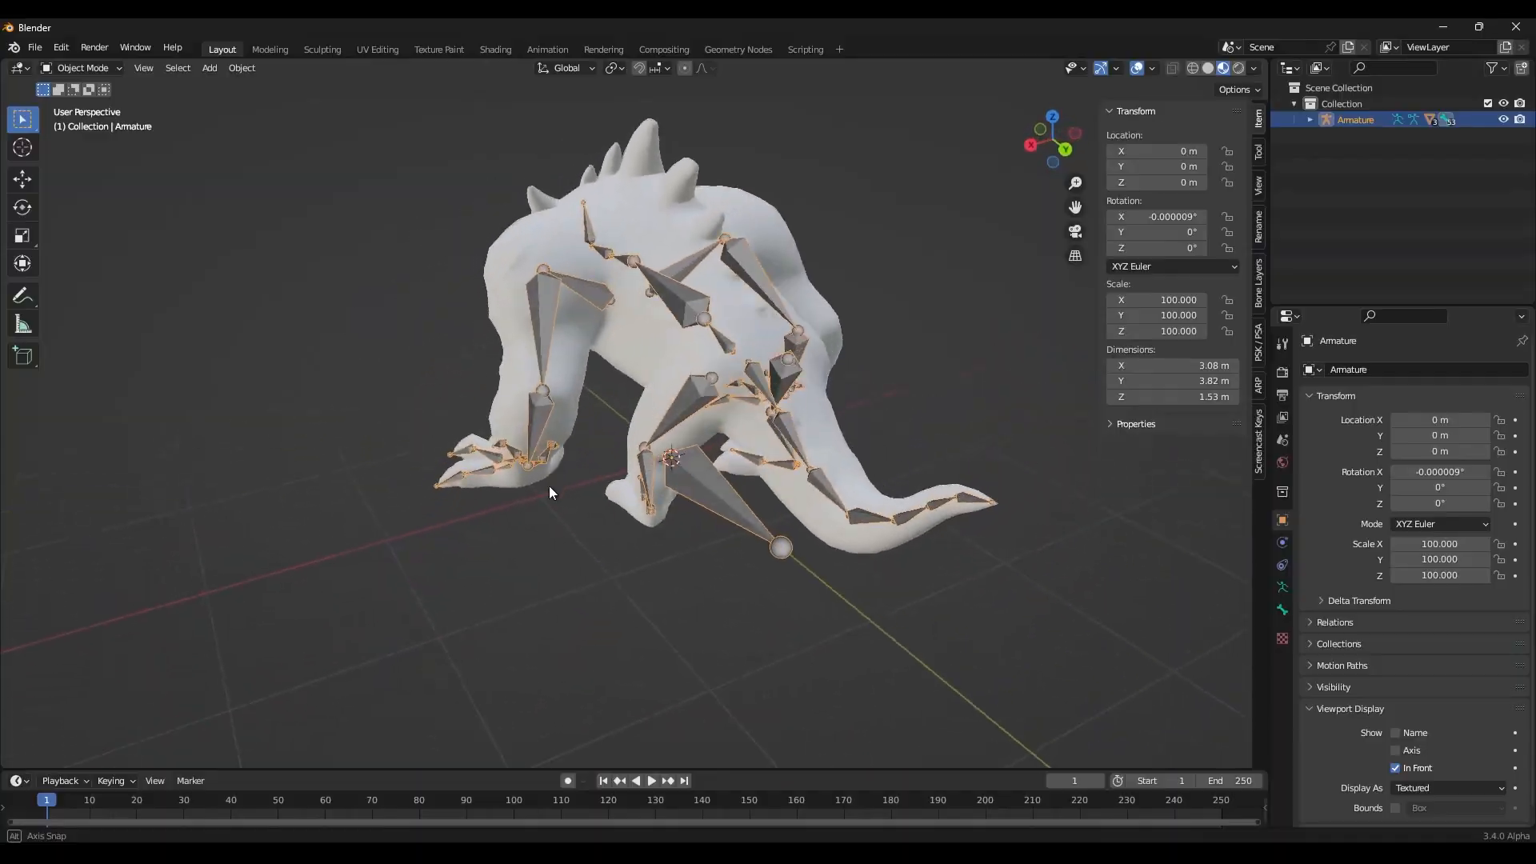
middle_click_drag(549, 487, 679, 501)
middle_click_drag(748, 554, 660, 497)
scroll(508, 351, "up", 1)
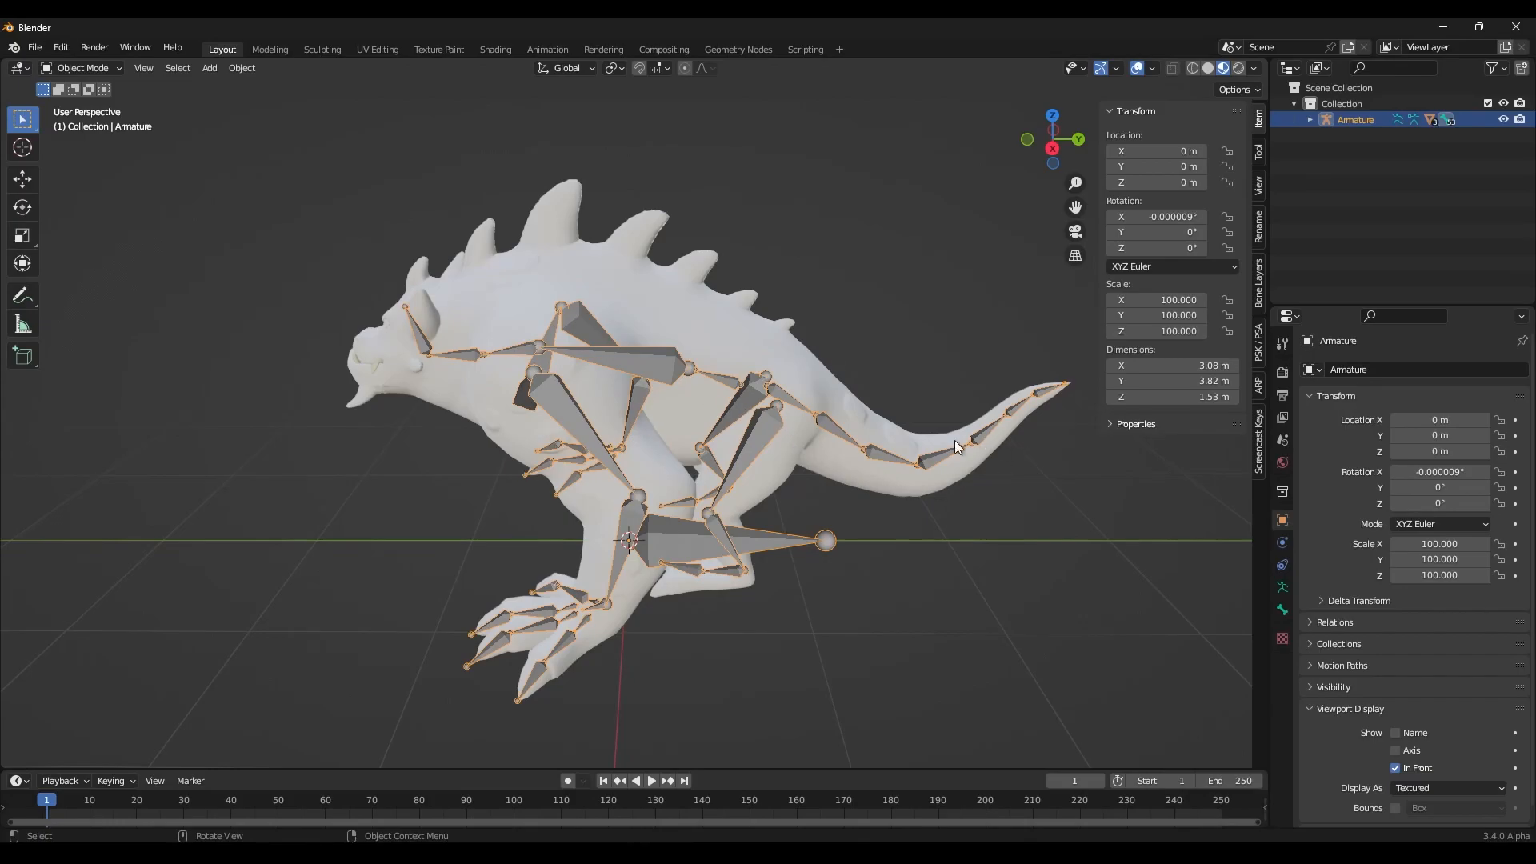
key("n")
middle_click_drag(804, 474, 694, 517)
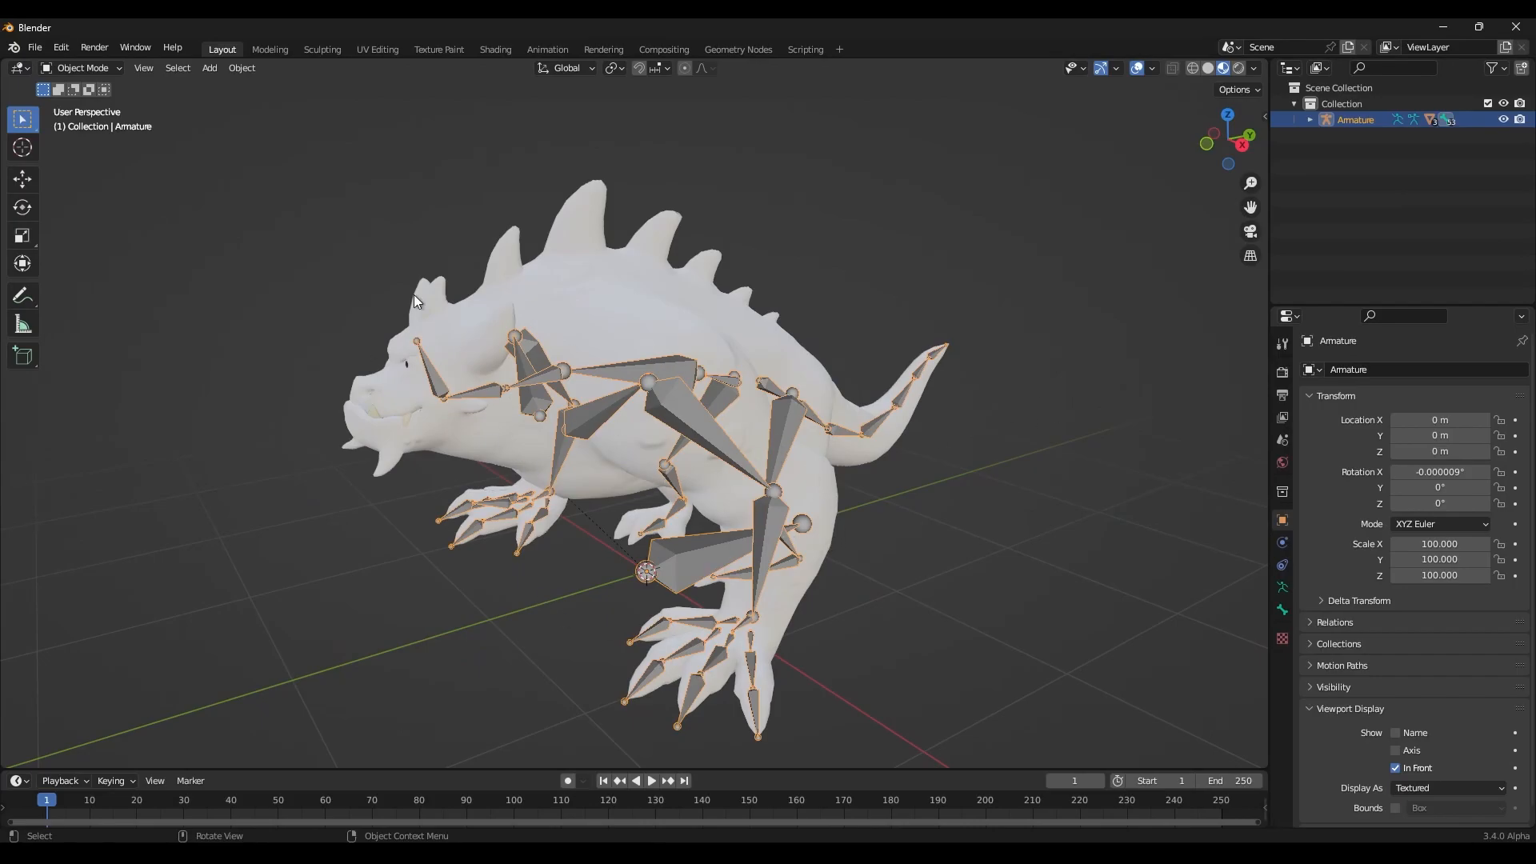
left_click(655, 330)
middle_click_drag(797, 410, 645, 408)
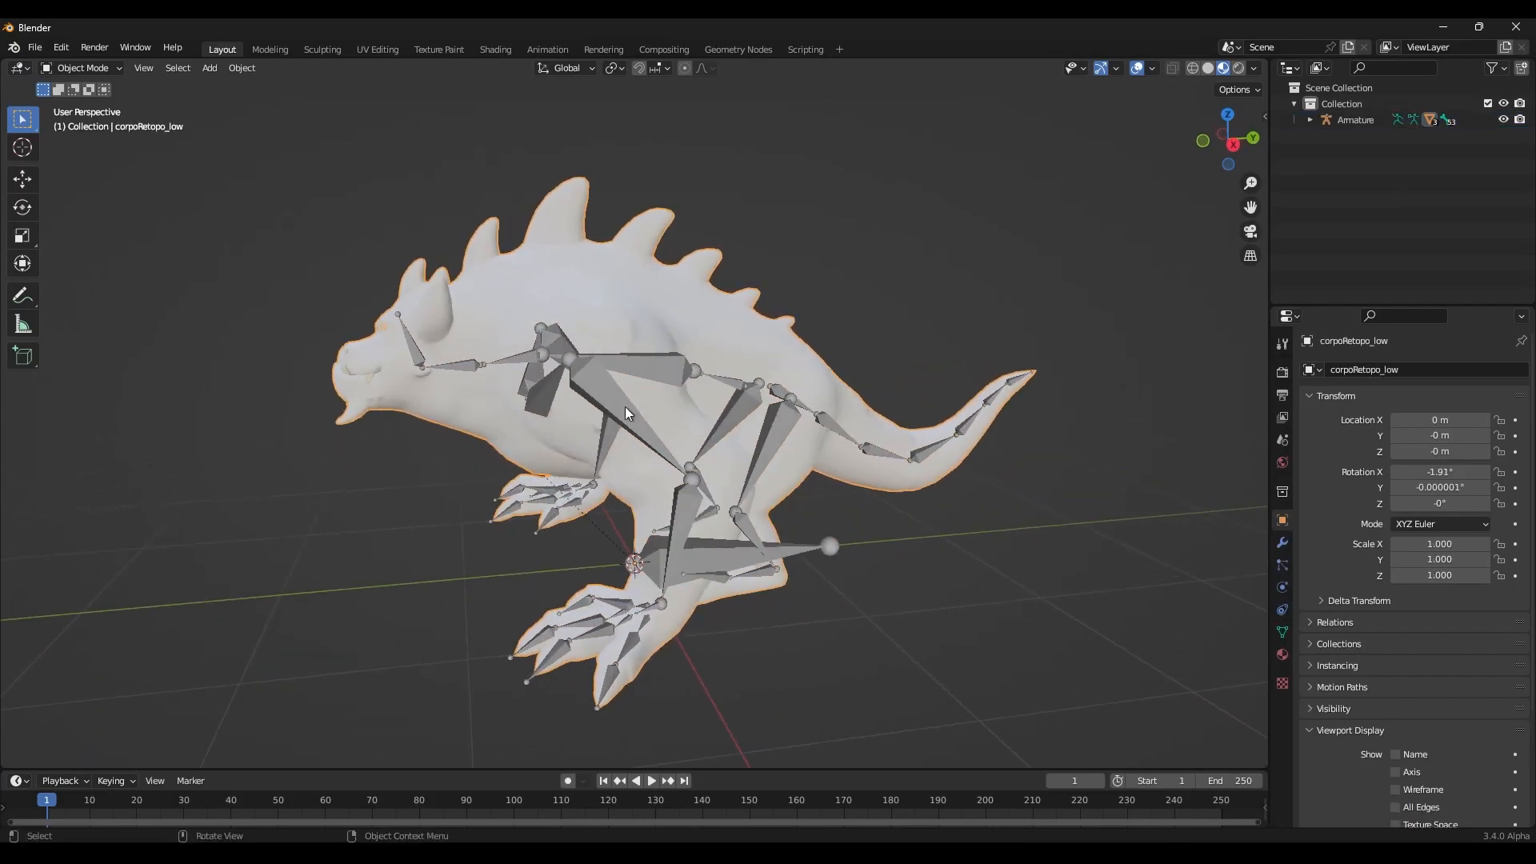
- Put the creature's armature in Pose Mode and display the bone names in the viewport
left_click(617, 405)
key("ctrl+Tab")
left_click(1282, 588)
left_click(1346, 603)
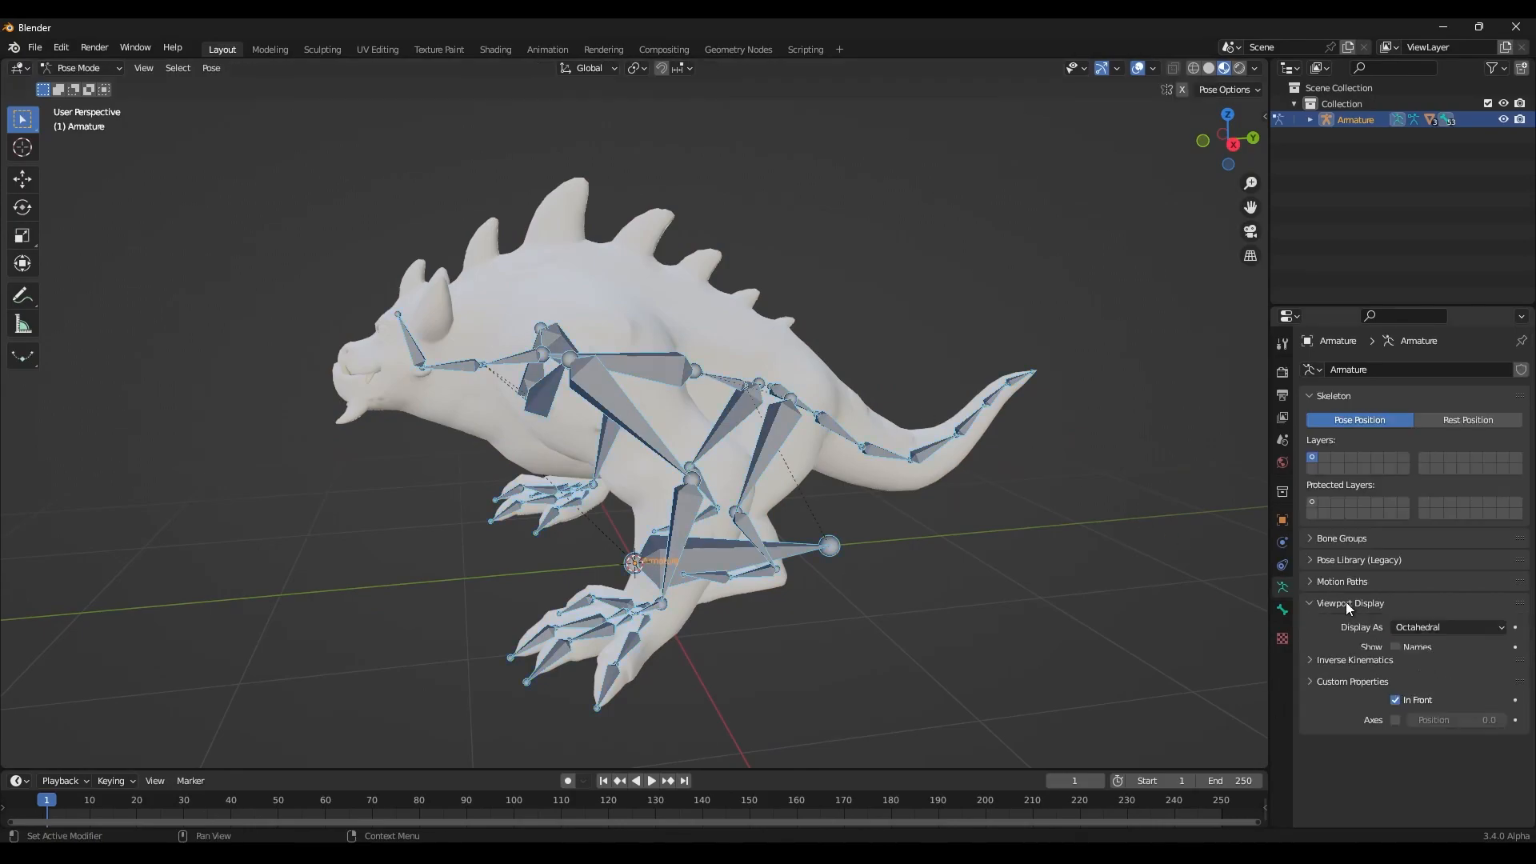
left_click(1402, 647)
- Examine the naming and layout of the spine, neck and head bones
scroll(794, 440, "up", 2)
mouse_move(794, 439)
middle_mouse_down()
mouse_move(703, 415)
mouse_move(735, 343)
mouse_move(726, 376)
mouse_move(796, 450)
middle_mouse_up()
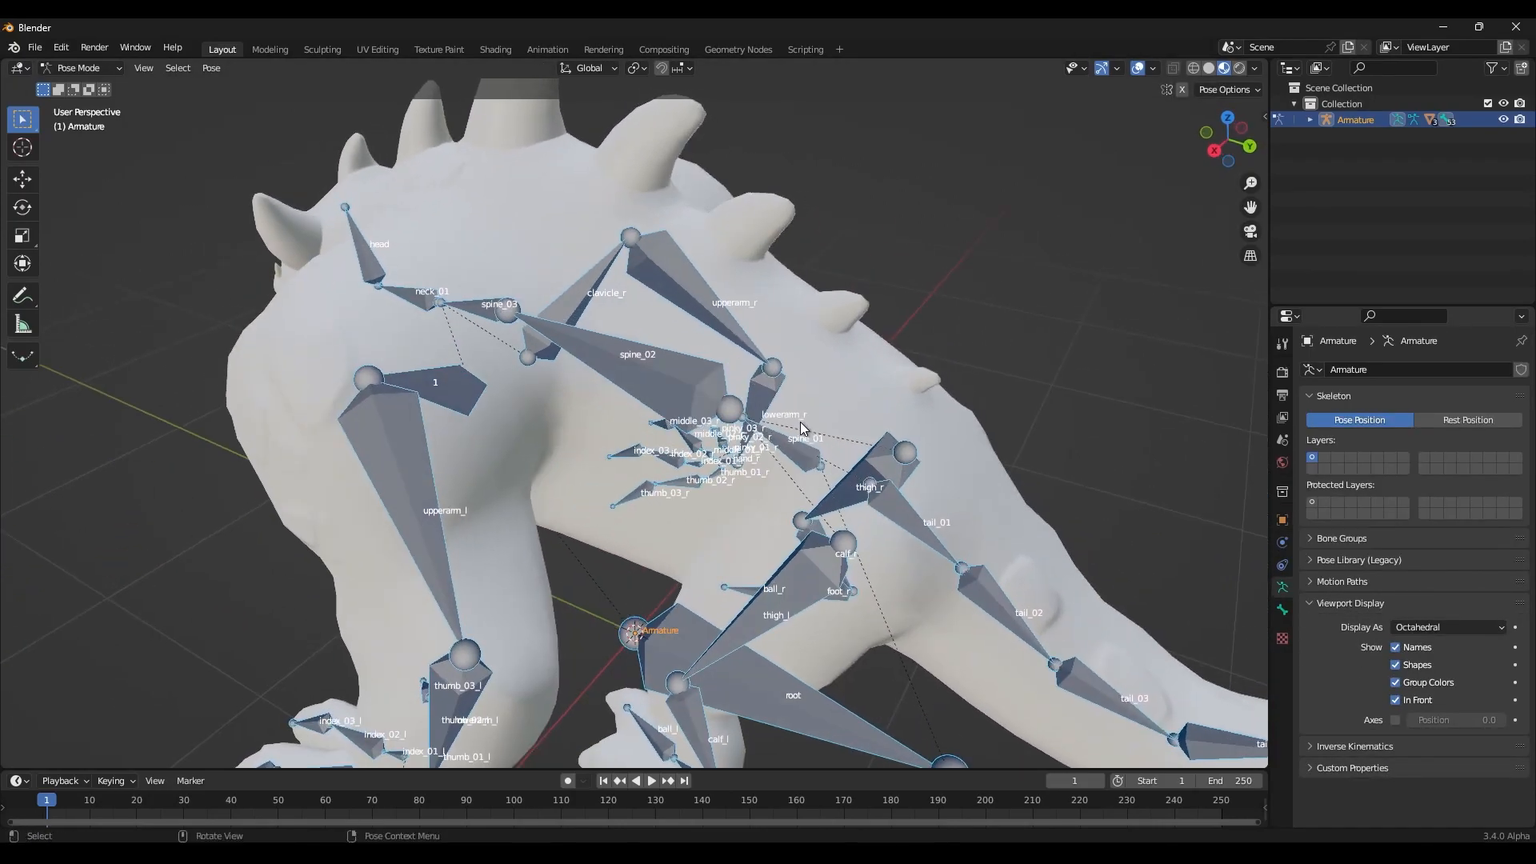
left_click(795, 450)
left_click(624, 356)
middle_click_drag(555, 349, 617, 345)
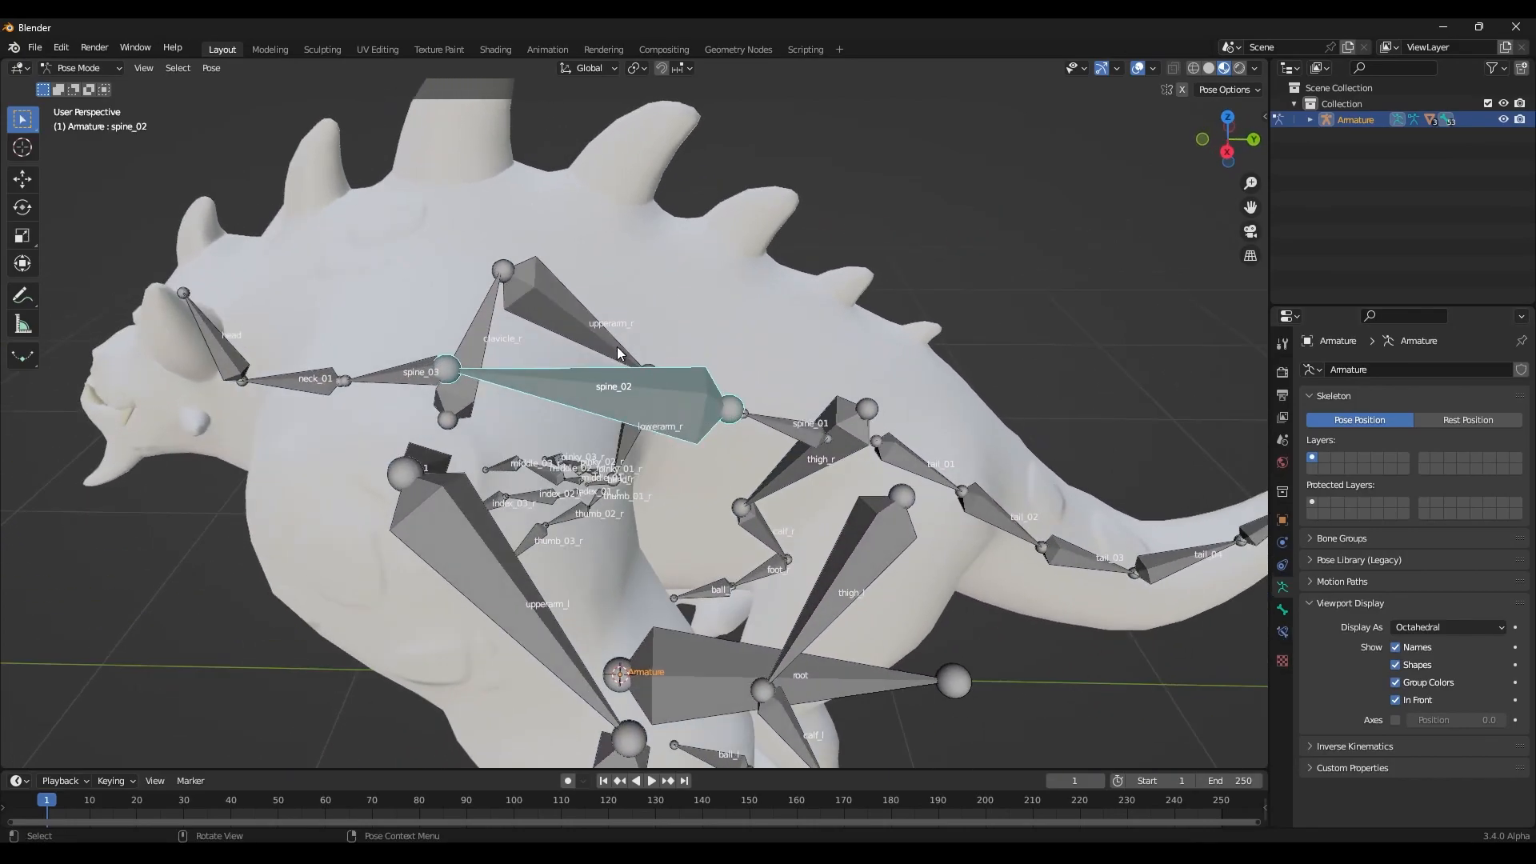
left_click(406, 377)
middle_click_drag(832, 504, 845, 466)
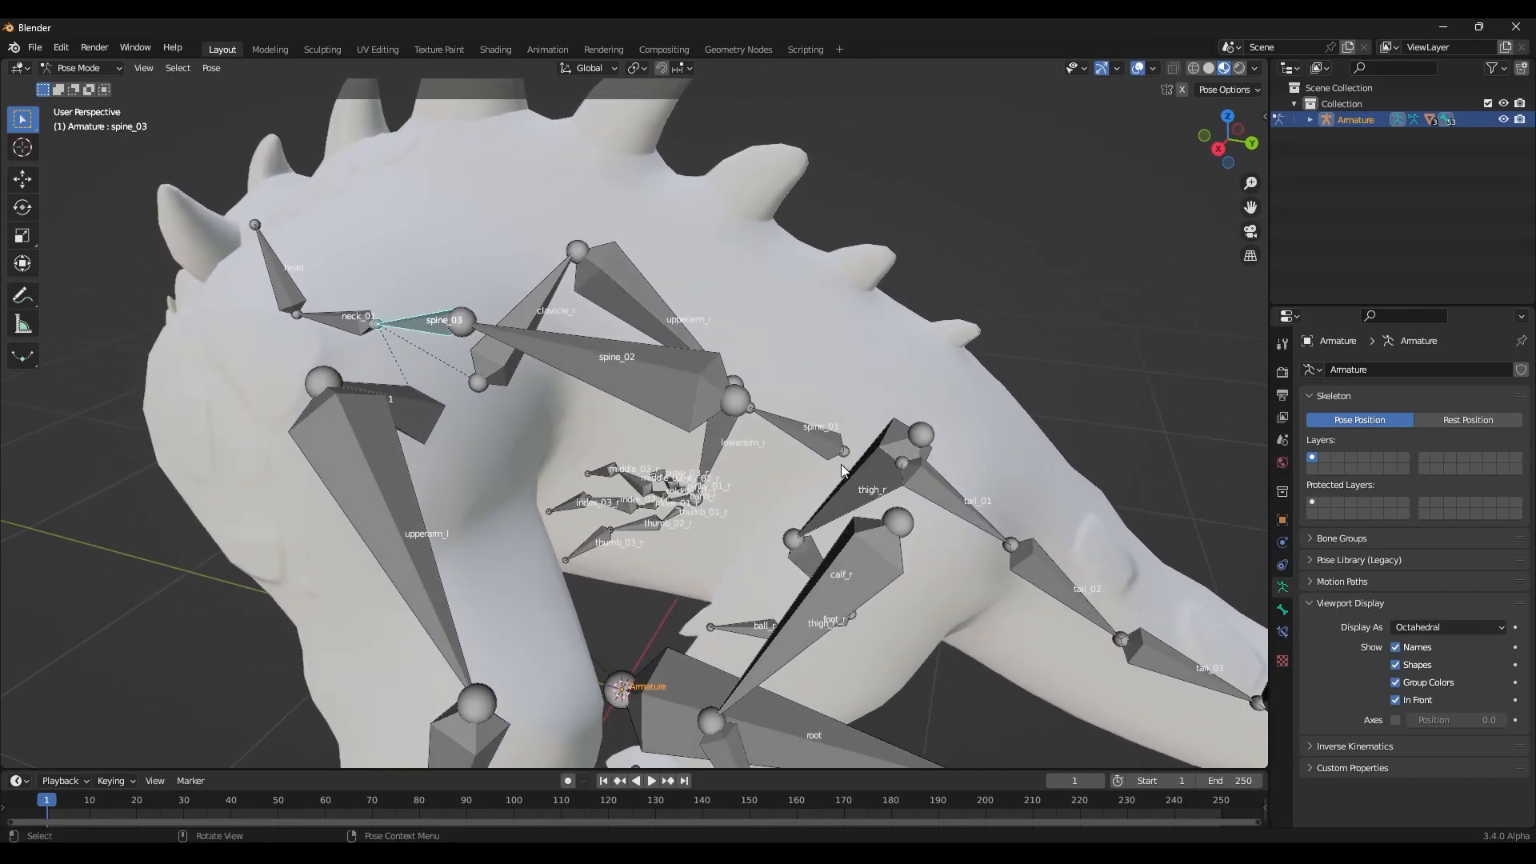
scroll(612, 373, "up", 2)
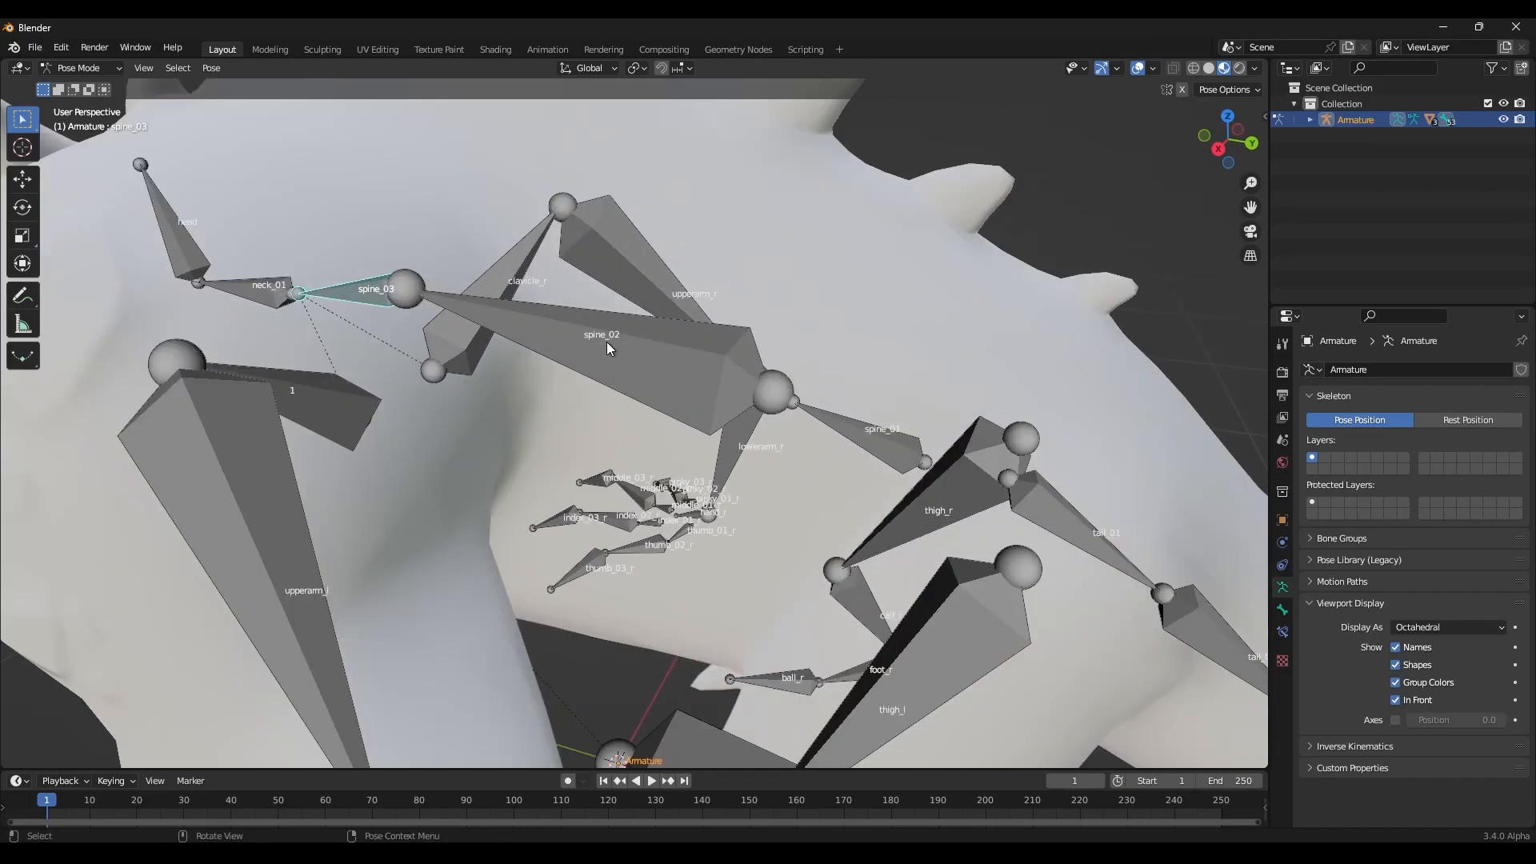
left_click(606, 346)
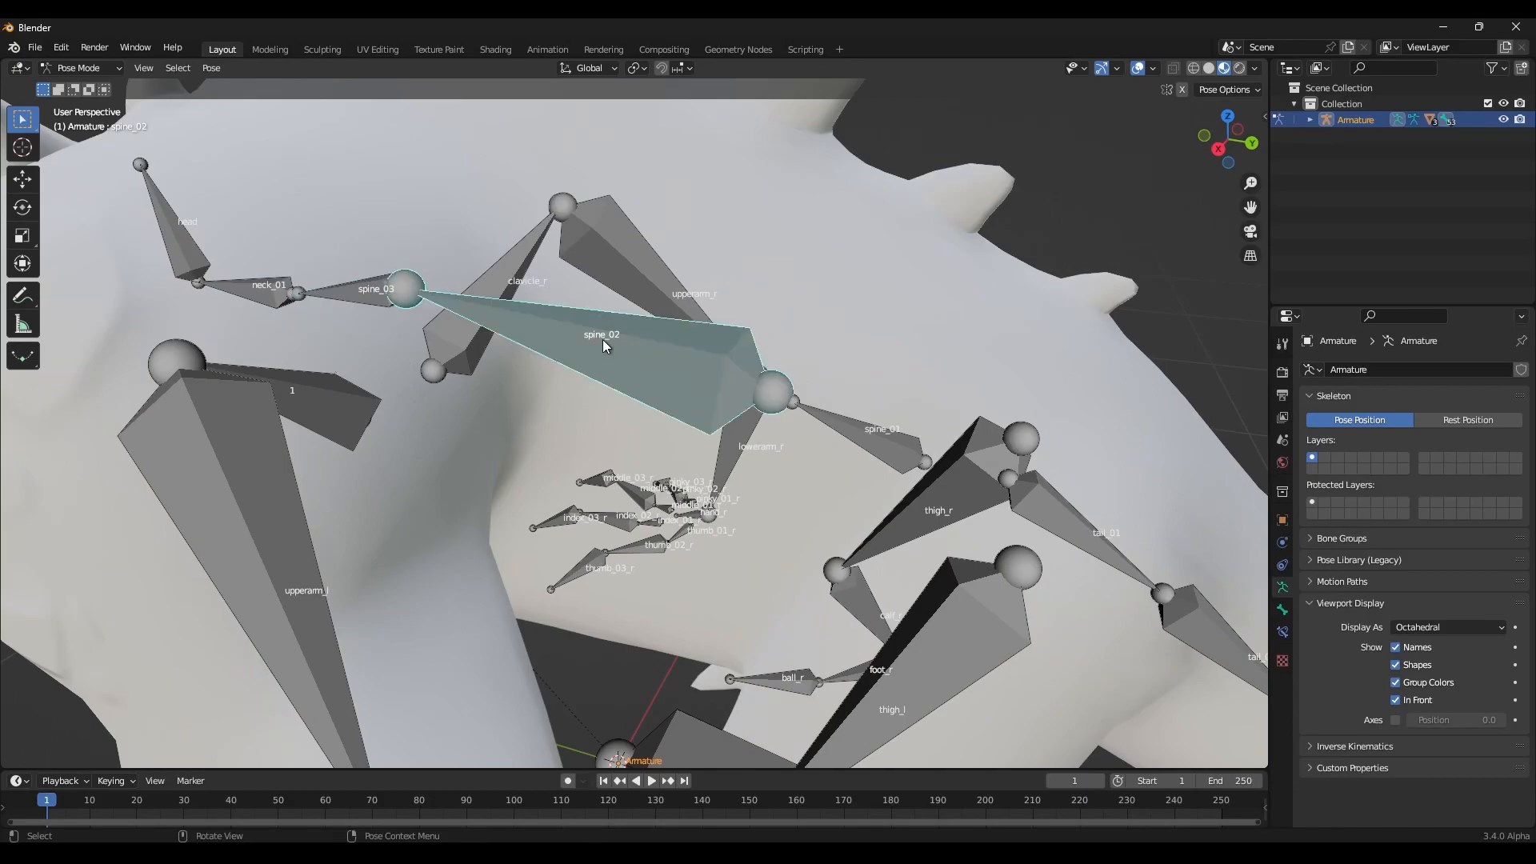
left_click(328, 289)
left_click(228, 280)
left_click(177, 228)
key("Home")
- Examine the naming of the tail bone chain, including tail_03 and tail_04
middle_click_drag(650, 557, 712, 434, "shift")
scroll(833, 419, "up", 3)
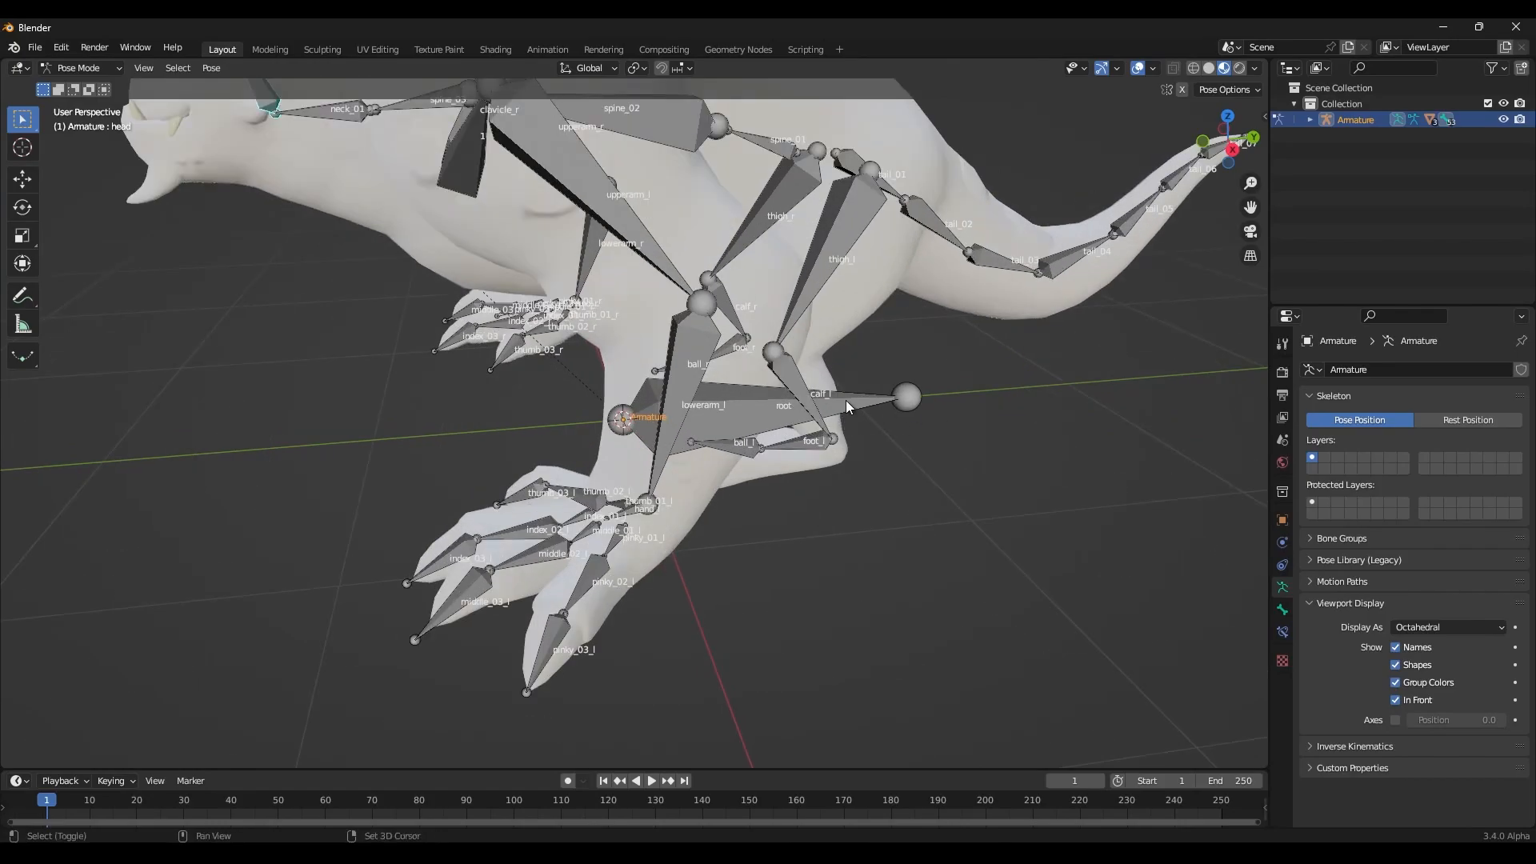
middle_click_drag(856, 401, 814, 489, "shift")
left_click(1036, 589)
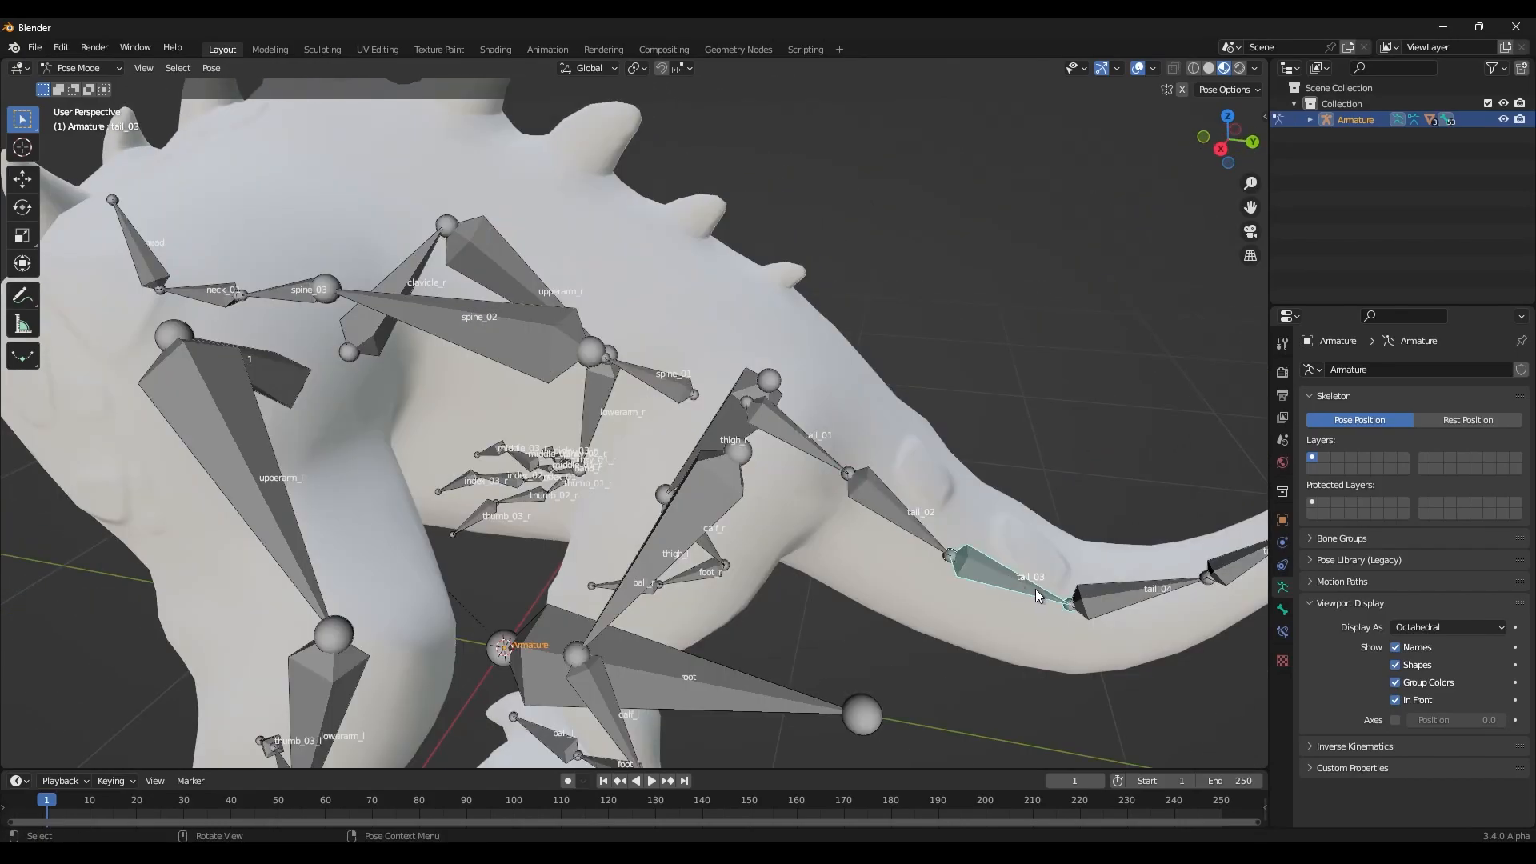
left_click(1130, 595)
scroll(919, 550, "down", 1)
middle_click_drag(749, 533, 832, 488)
middle_click_drag(804, 477, 853, 530, "ctrl")
middle_click_drag(978, 620, 803, 432, "shift")
middle_click_drag(788, 349, 751, 431)
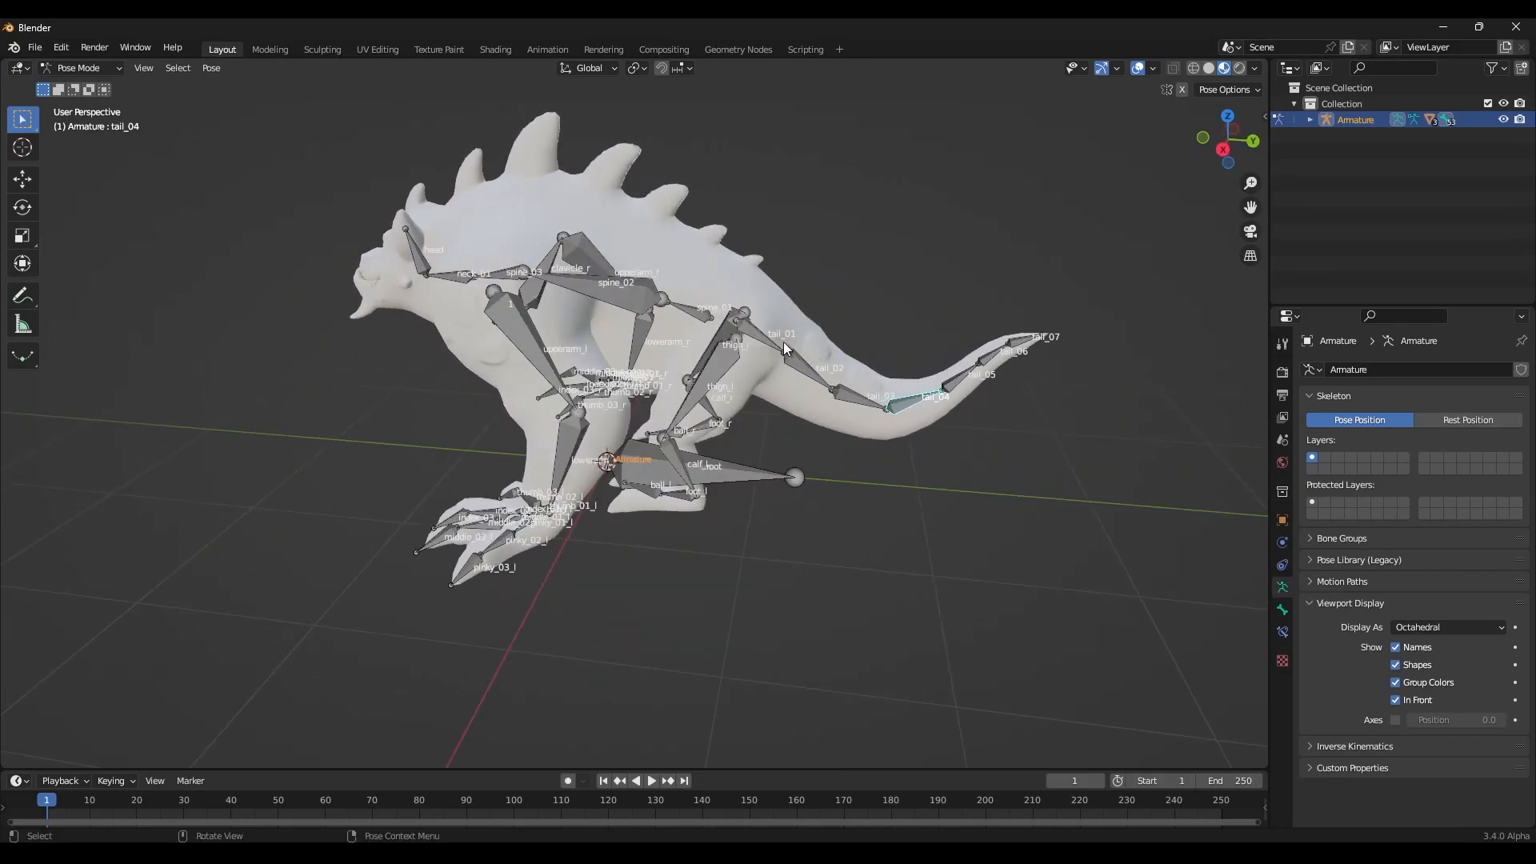
- Examine the left upper arm bone and the naming of the limb bones from the front
scroll(676, 307, "up", 3)
scroll(610, 213, "down", 3)
middle_click_drag(645, 287, 790, 436)
left_click(608, 411)
middle_click_drag(608, 412, 800, 417)
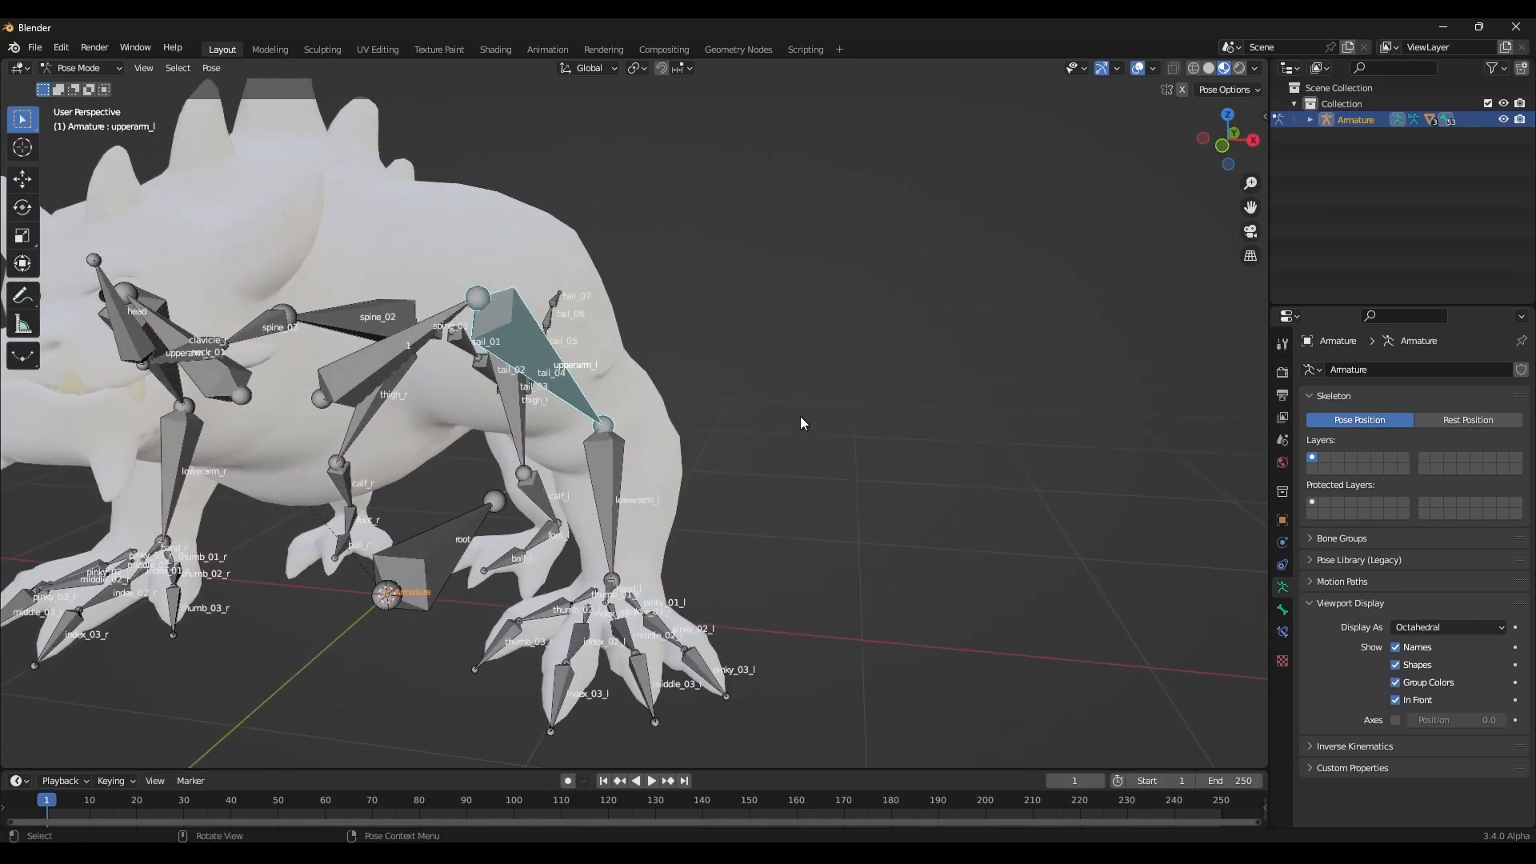
scroll(616, 382, "up", 5)
middle_click_drag(608, 526, 784, 545, "shift")
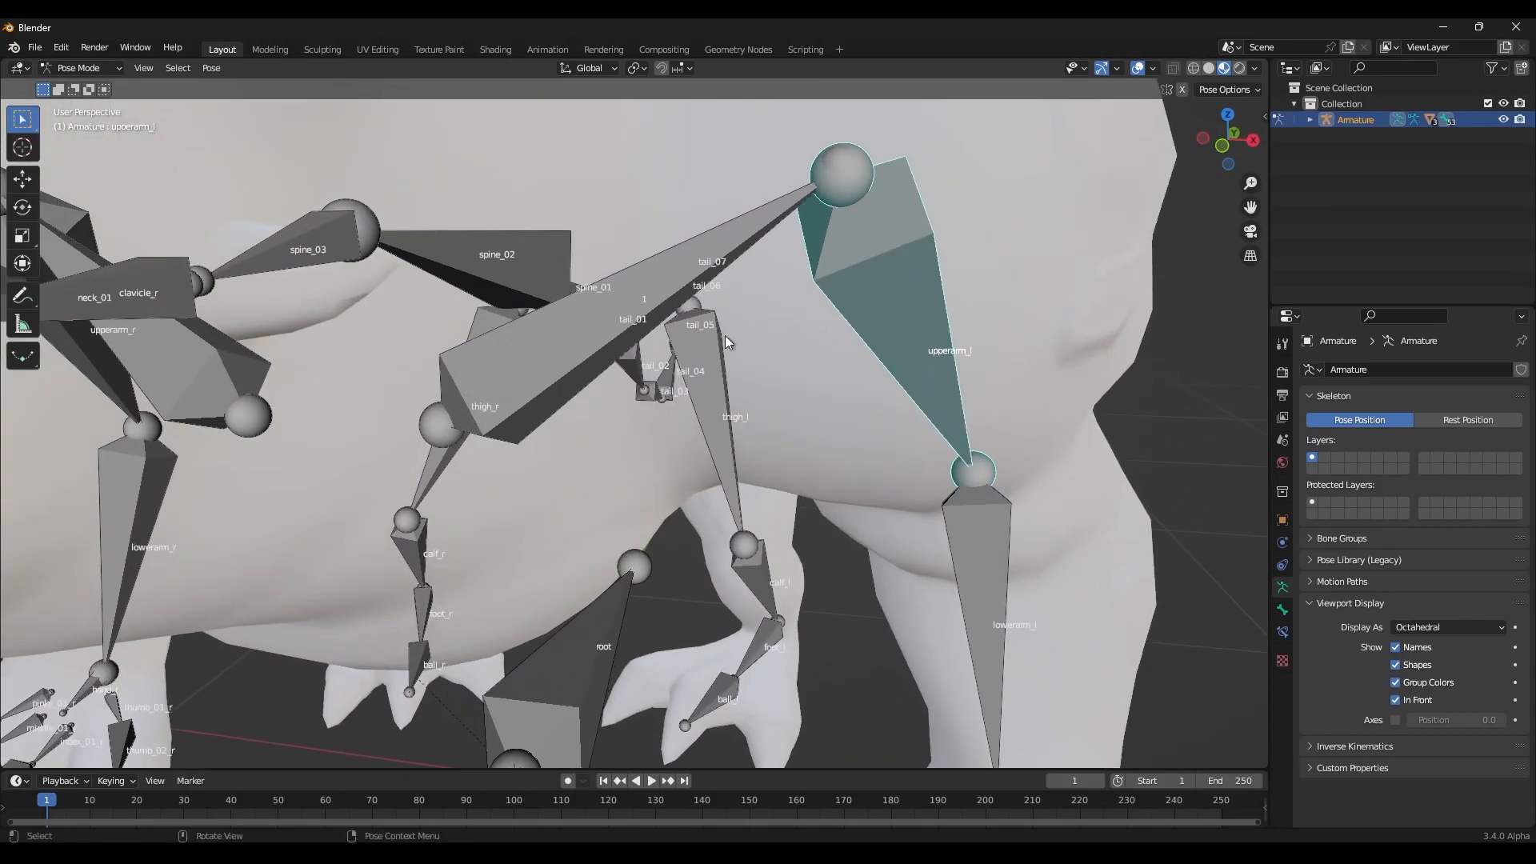
key("Home")
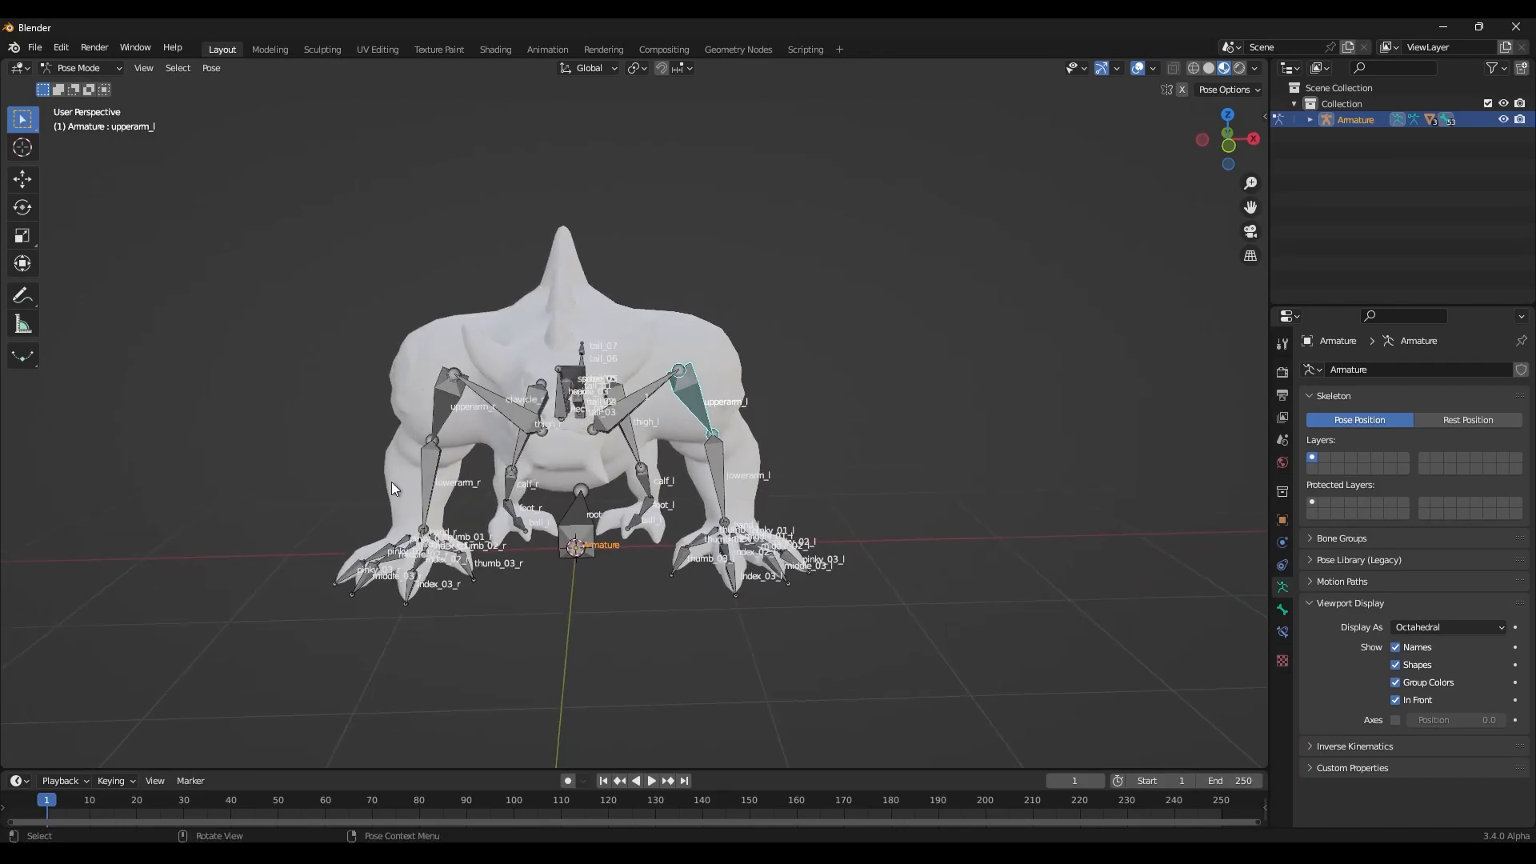
- Return the armature to Object Mode with the whole creature shown from the side
middle_click_drag(846, 398, 567, 492)
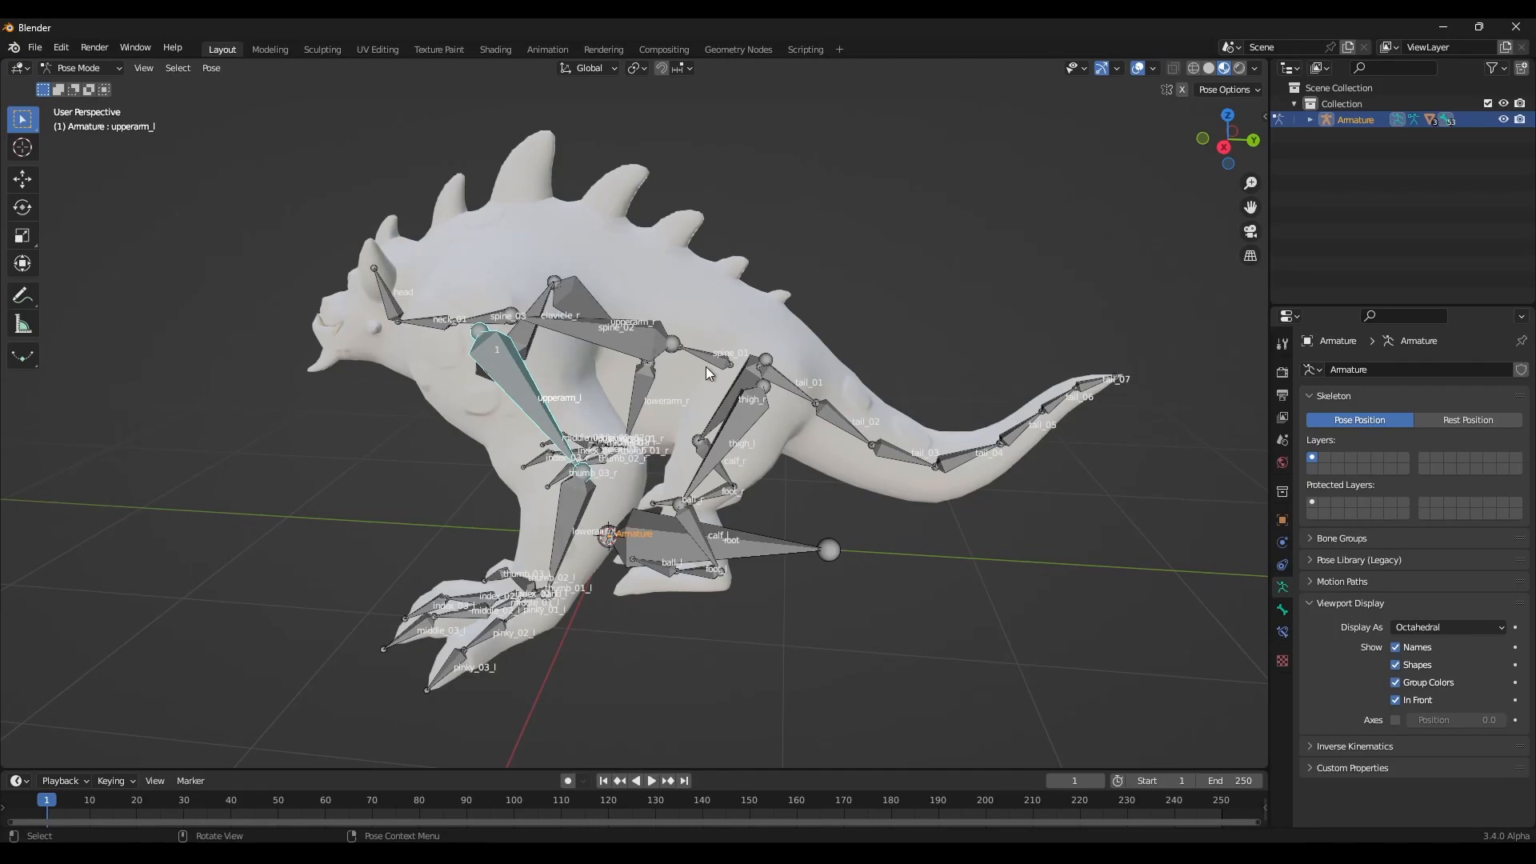
scroll(627, 450, "down", 2)
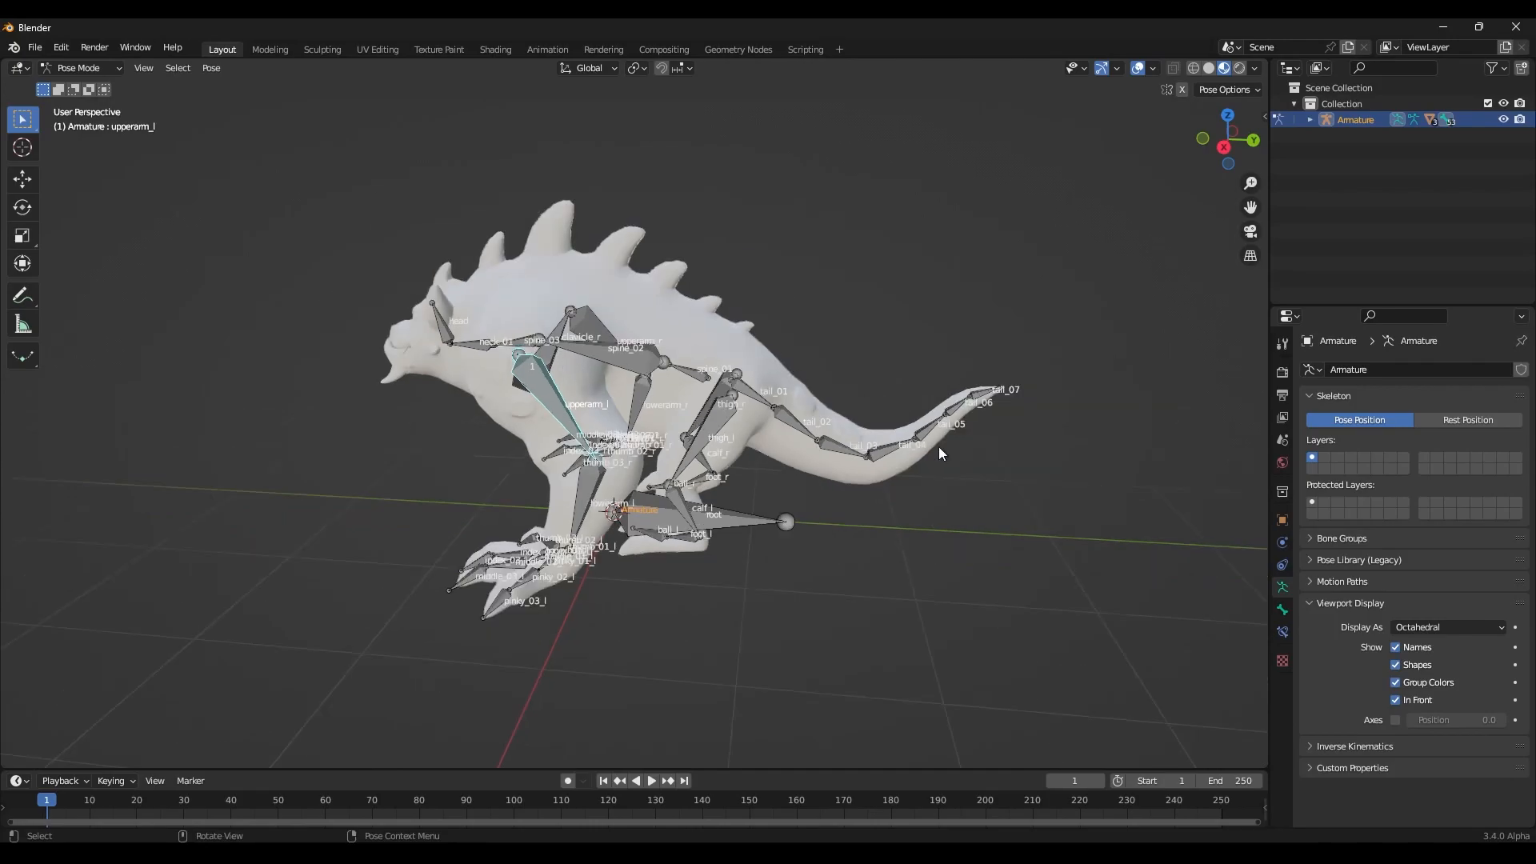
scroll(583, 534, "up", 2)
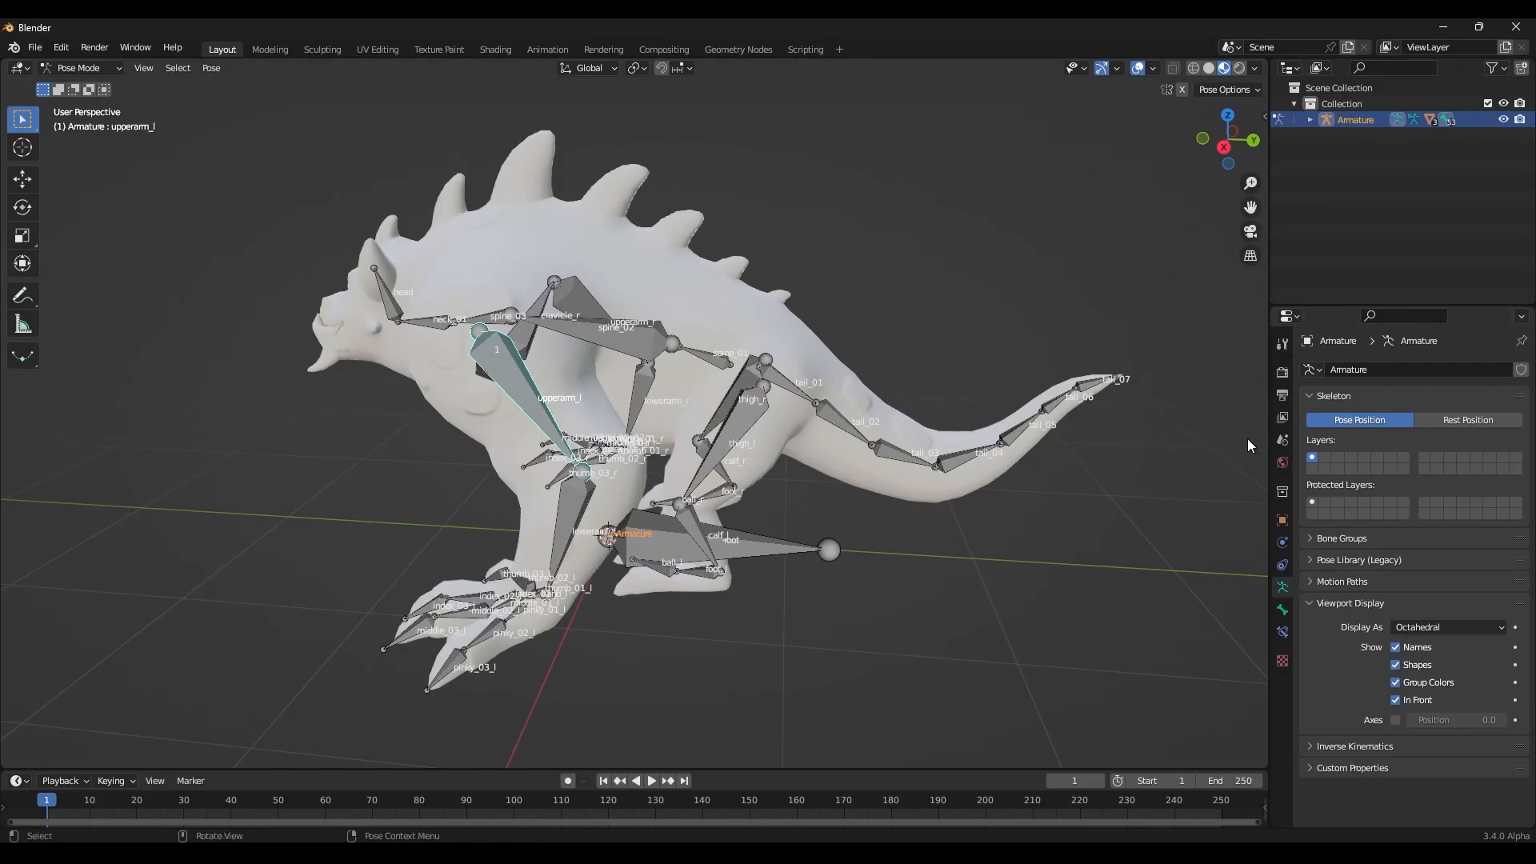
scroll(1166, 419, "up", 1)
scroll(993, 416, "down", 2)
middle_click_drag(896, 433, 823, 469)
key("ctrl+Tab")
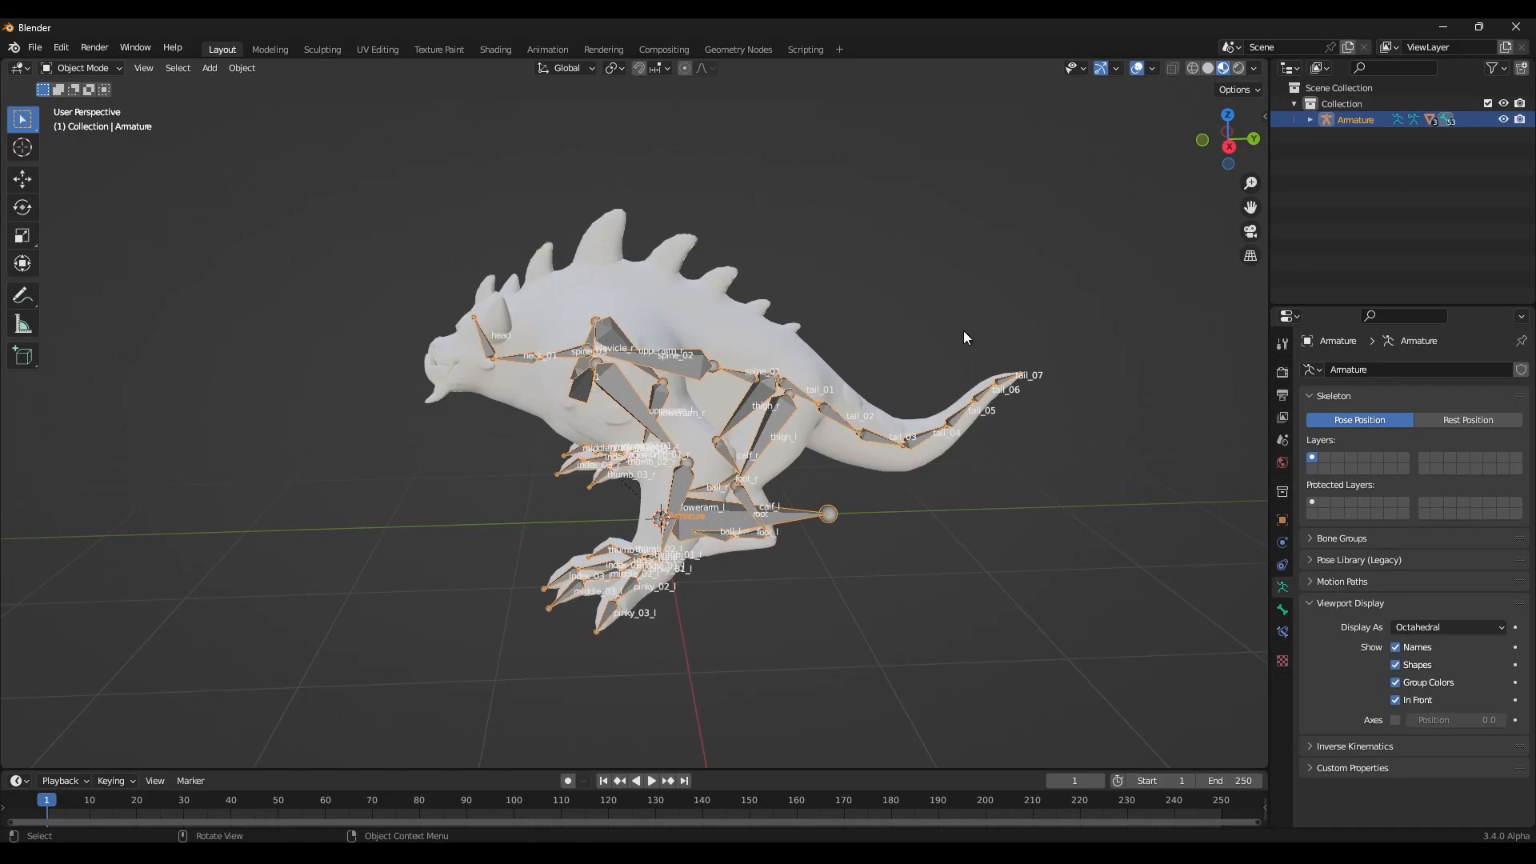
- Open the scene's unit settings and review the available unit systems, keeping Metric
left_click(1283, 441)
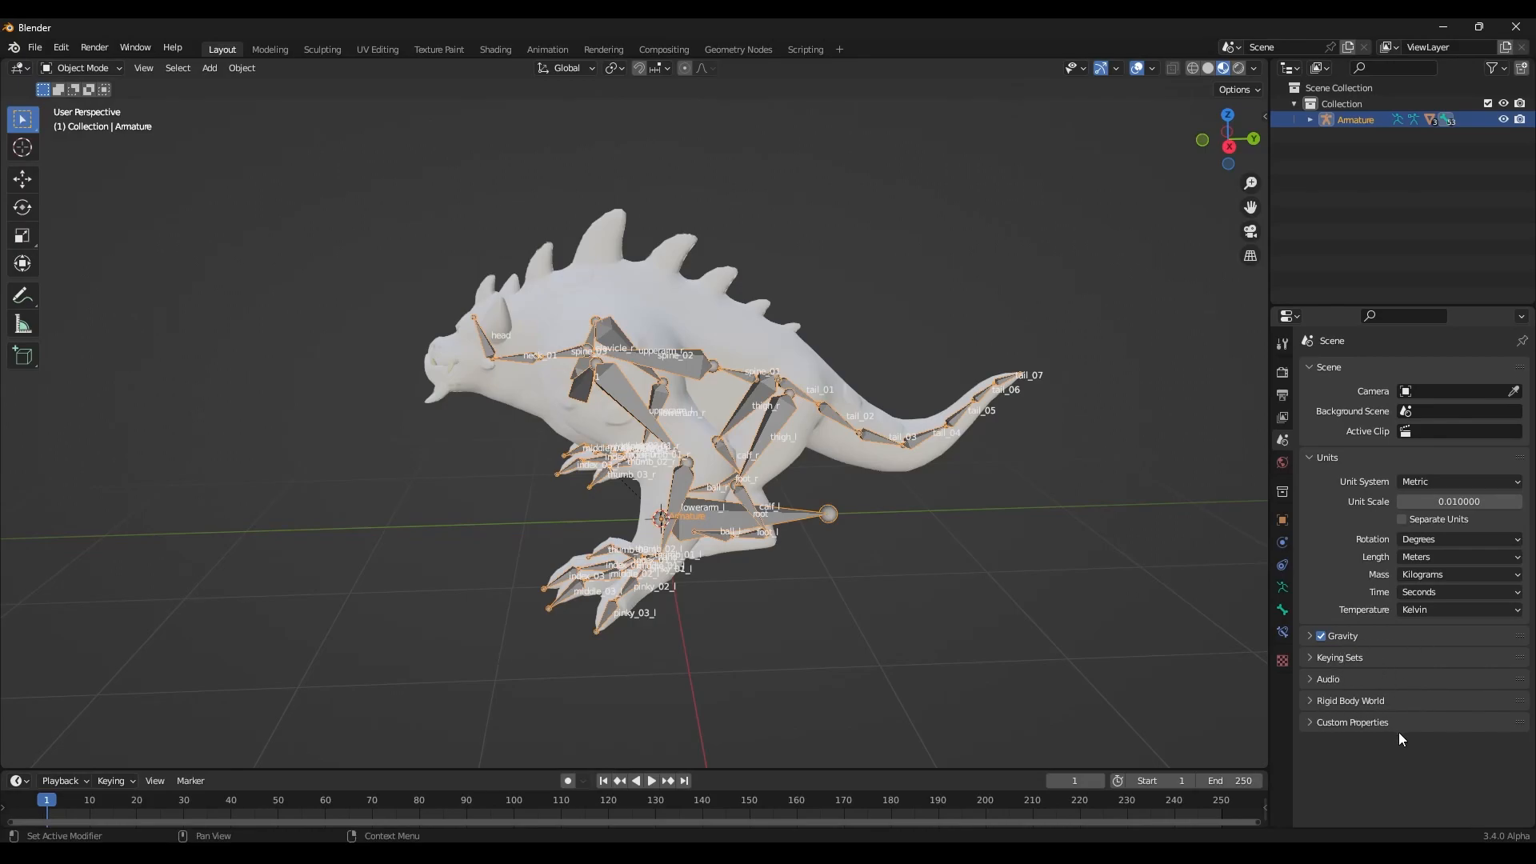
left_click(1318, 459)
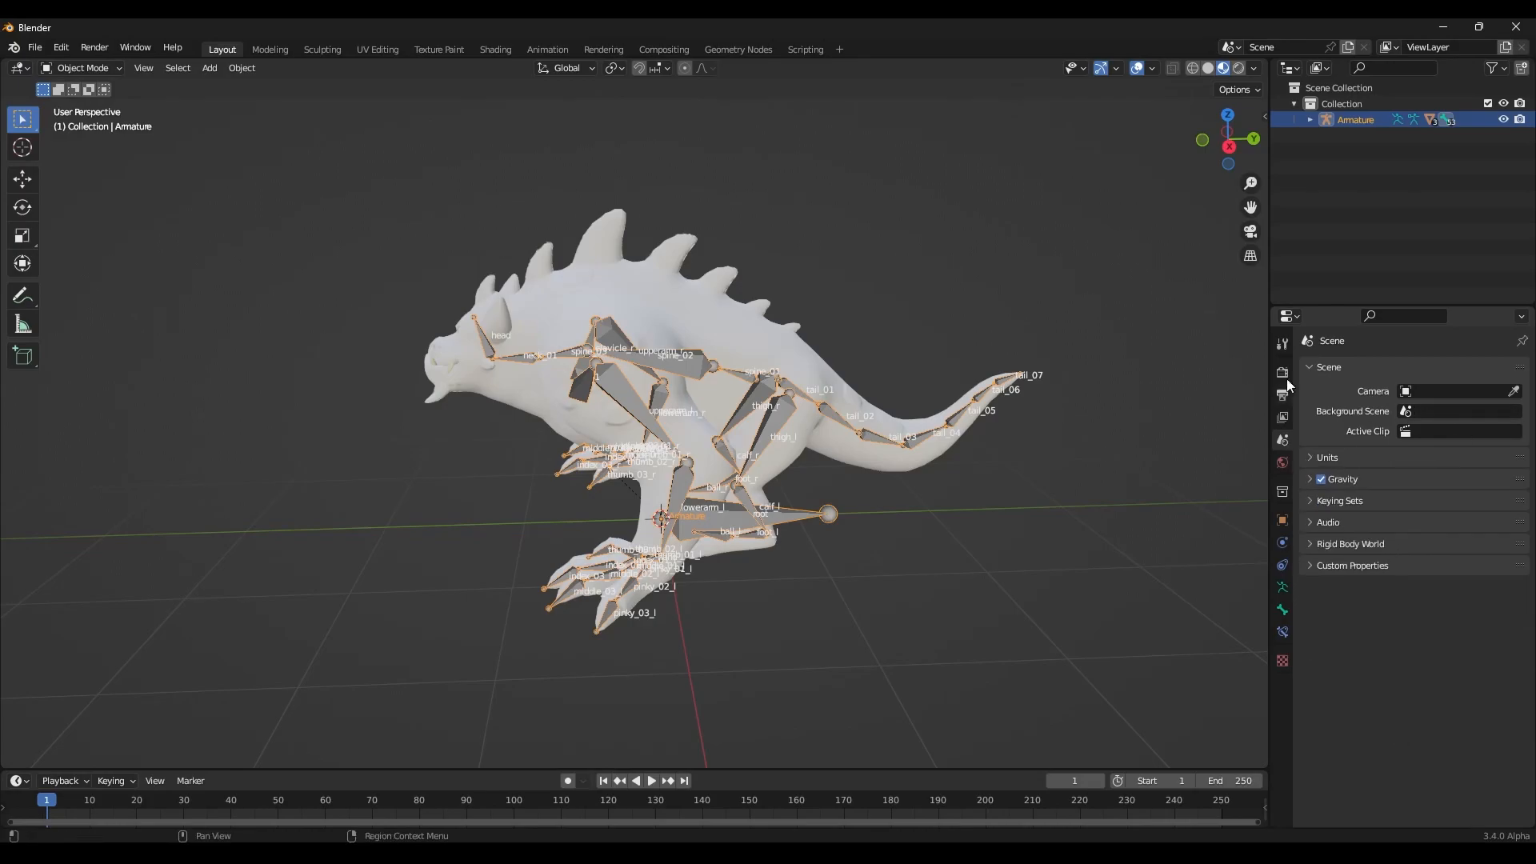
left_click(1314, 459)
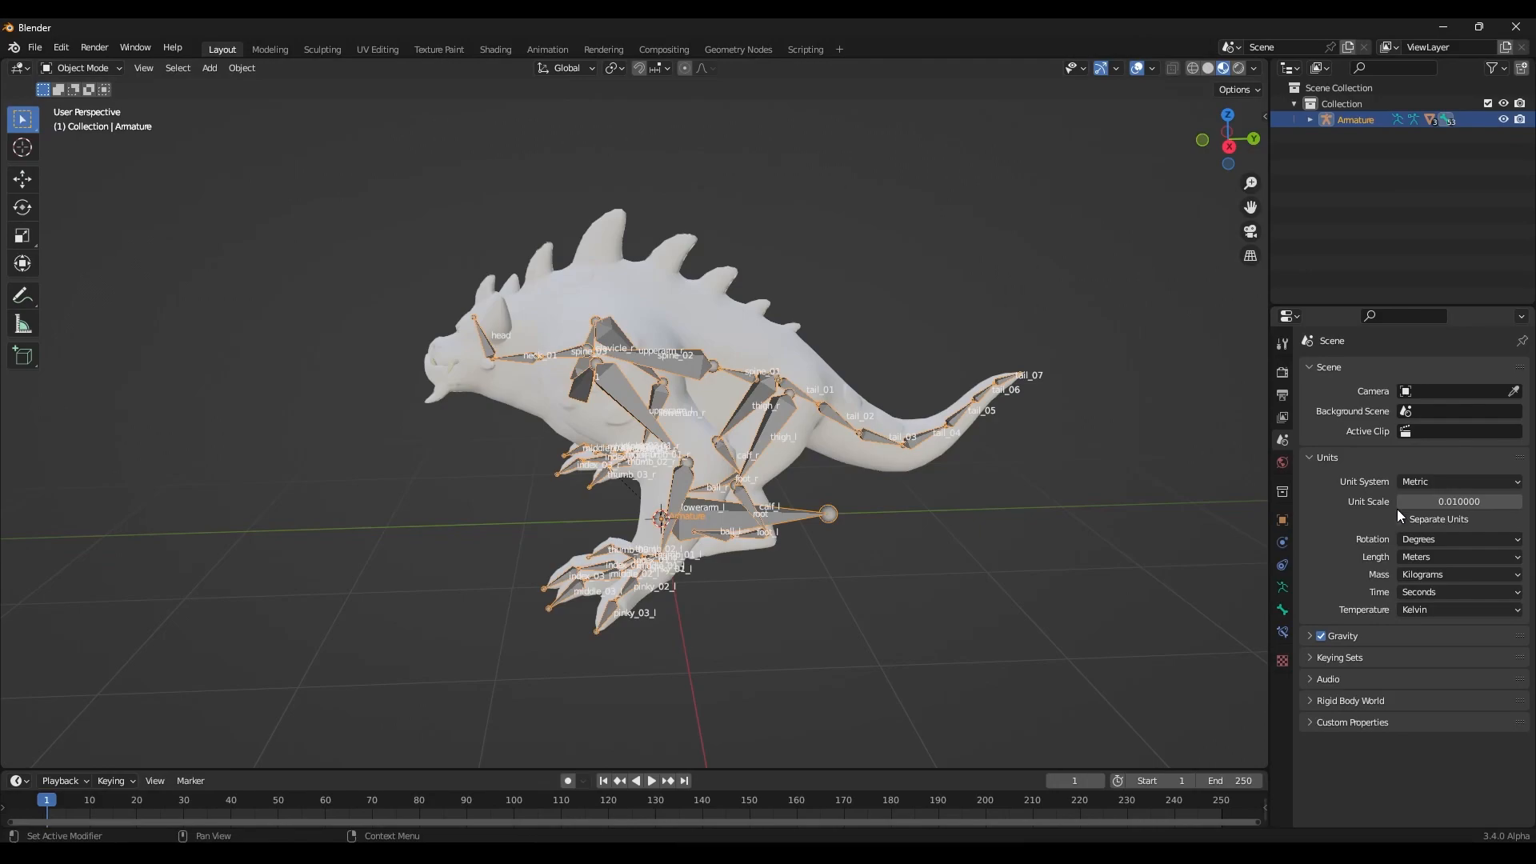
left_click(1426, 483)
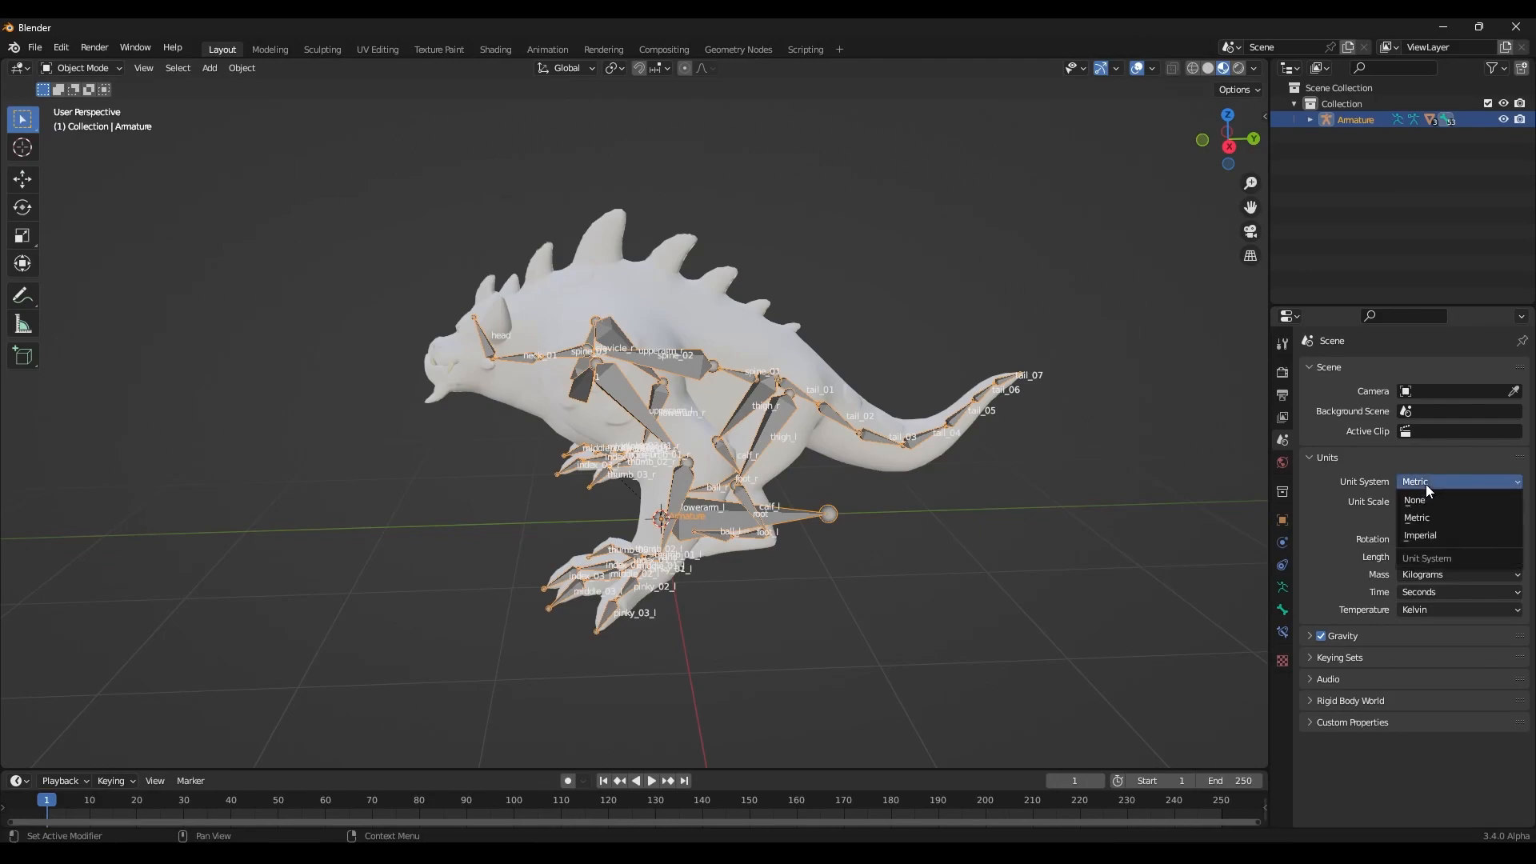
left_click(1439, 483)
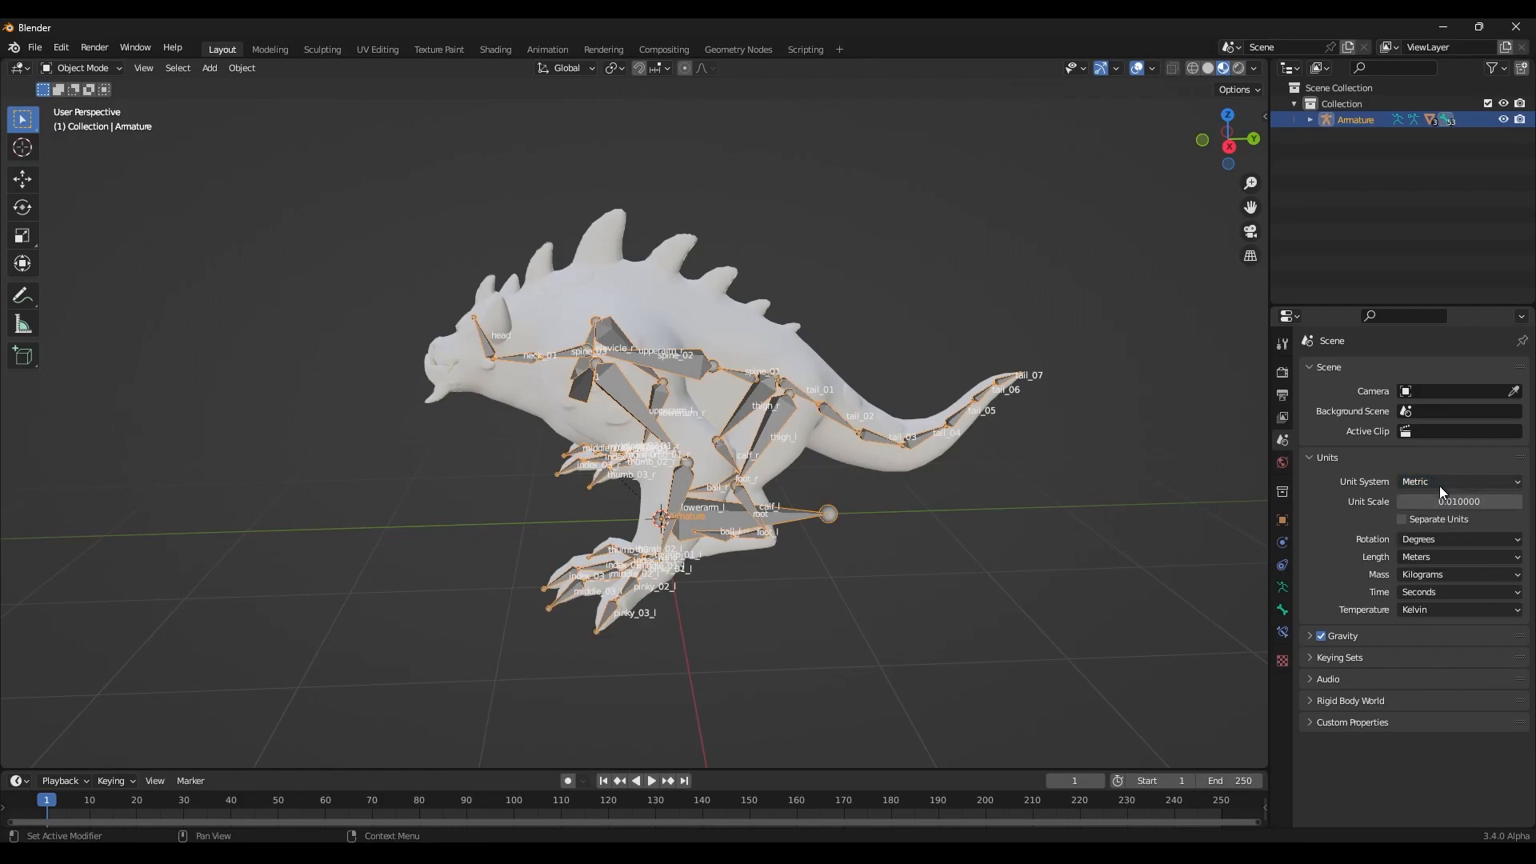
- Switch the scene's length unit to Centimeters and back to Meters
left_click(1439, 555)
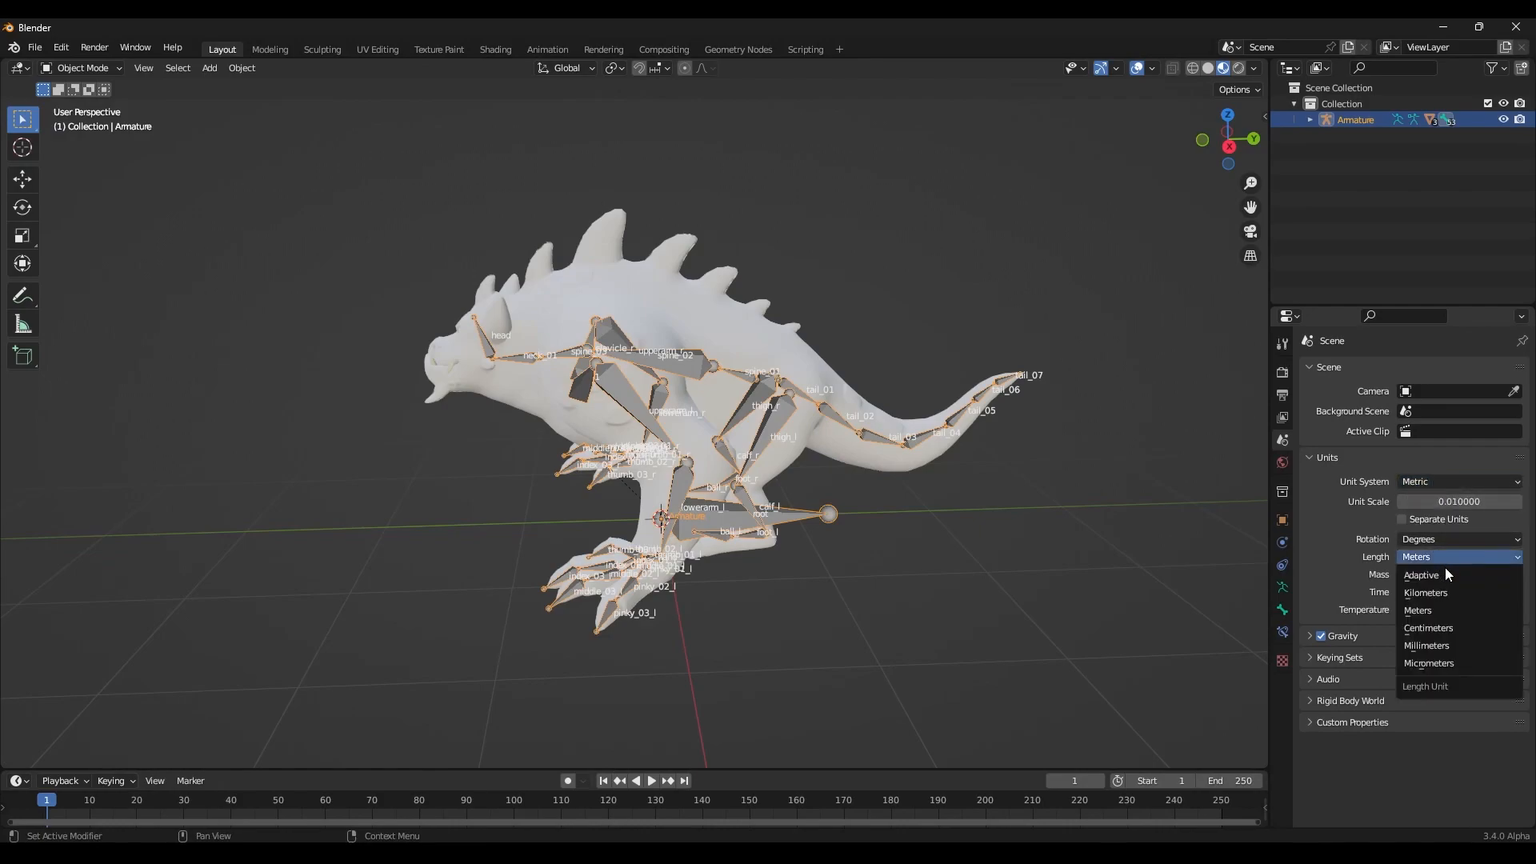
left_click(1453, 629)
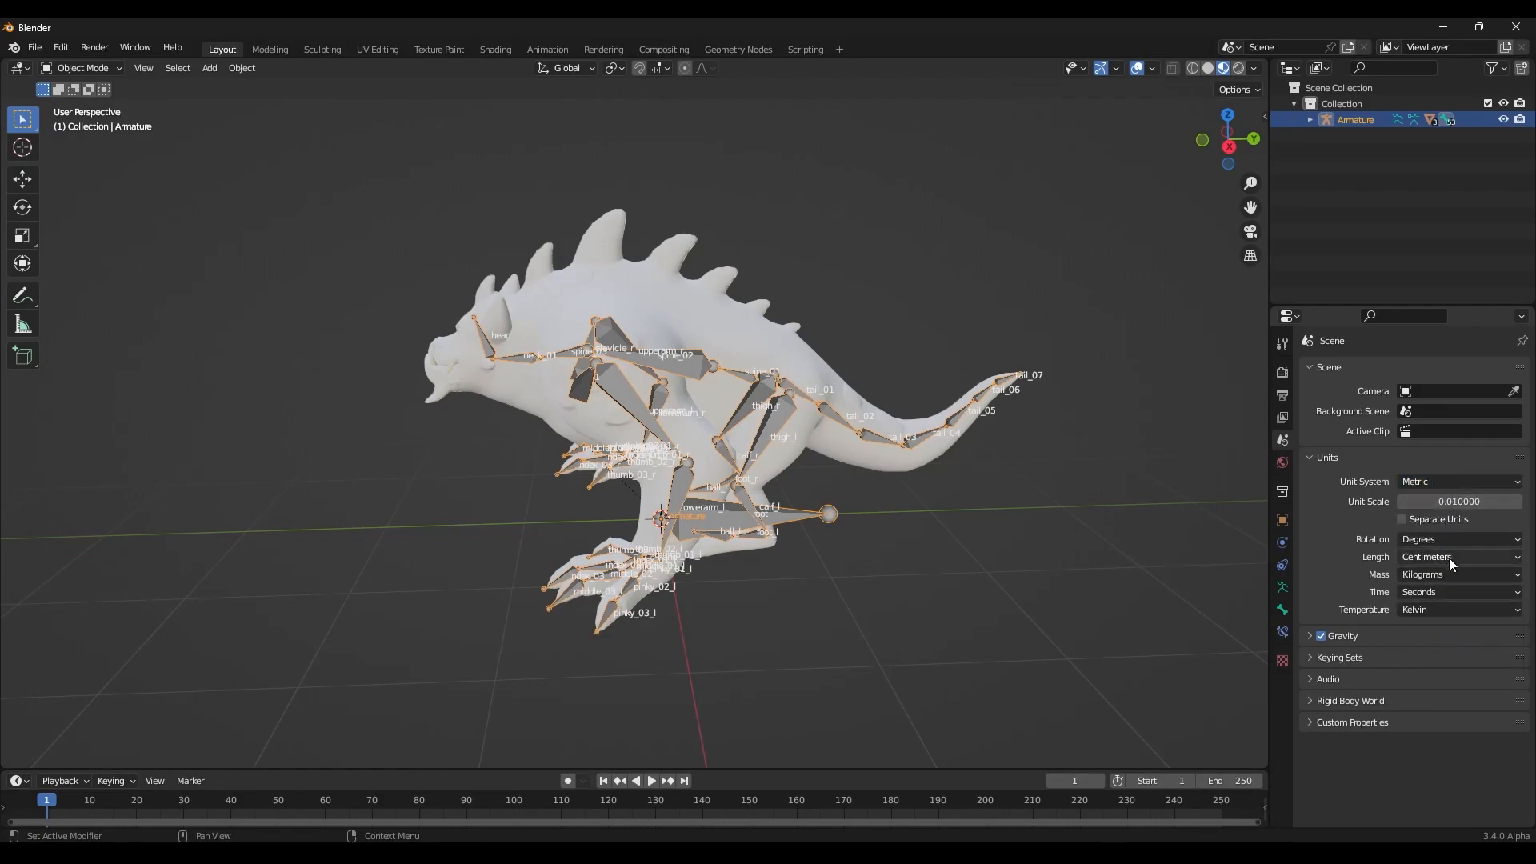
left_click(1449, 558)
left_click(1451, 611)
- Set the scene's unit scale to 1
left_click(1452, 501)
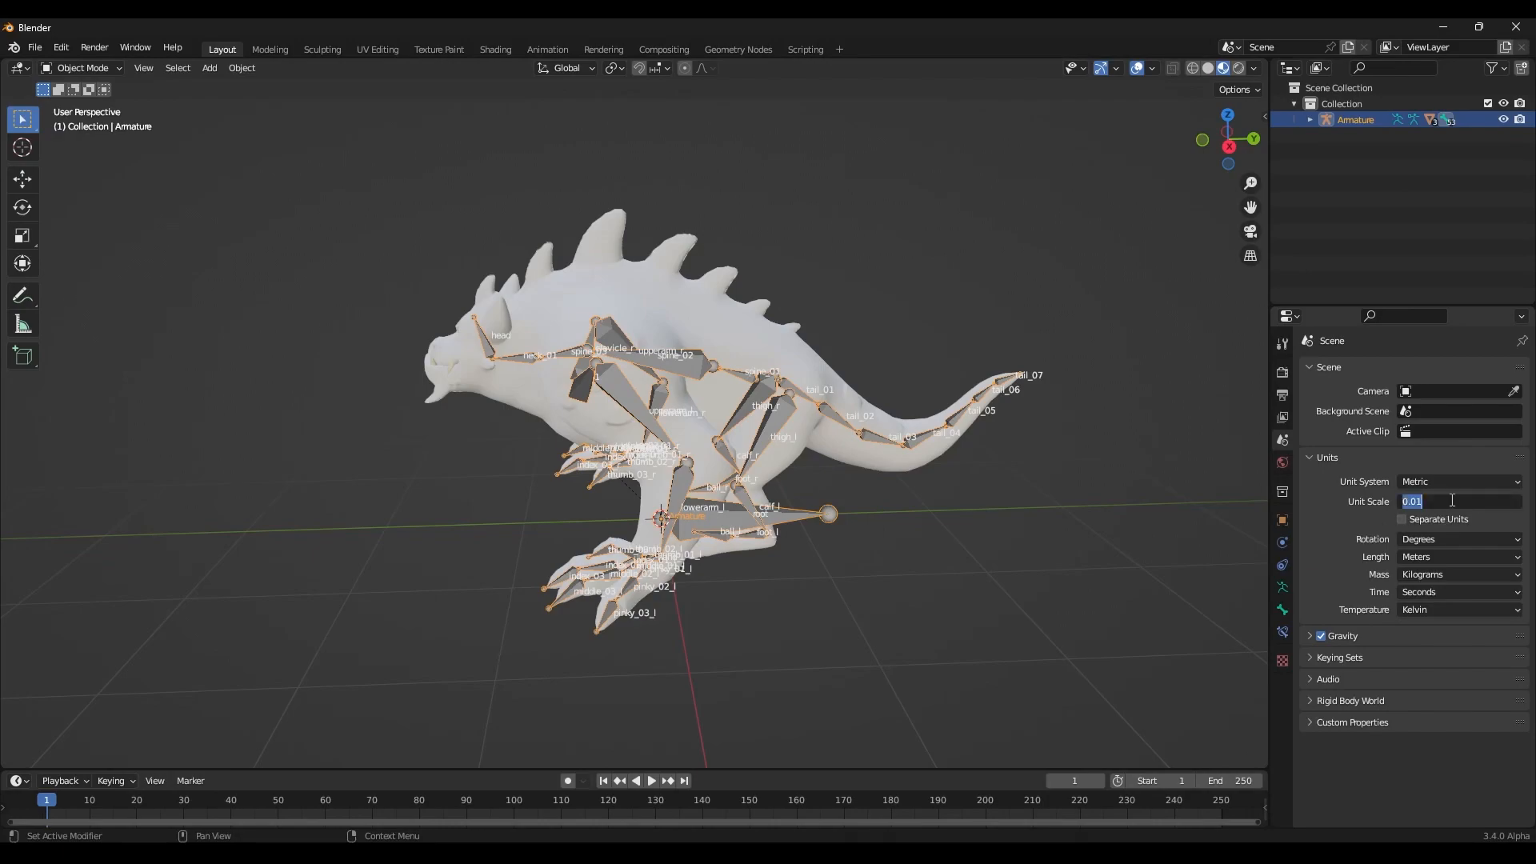
type("1")
key("Return")
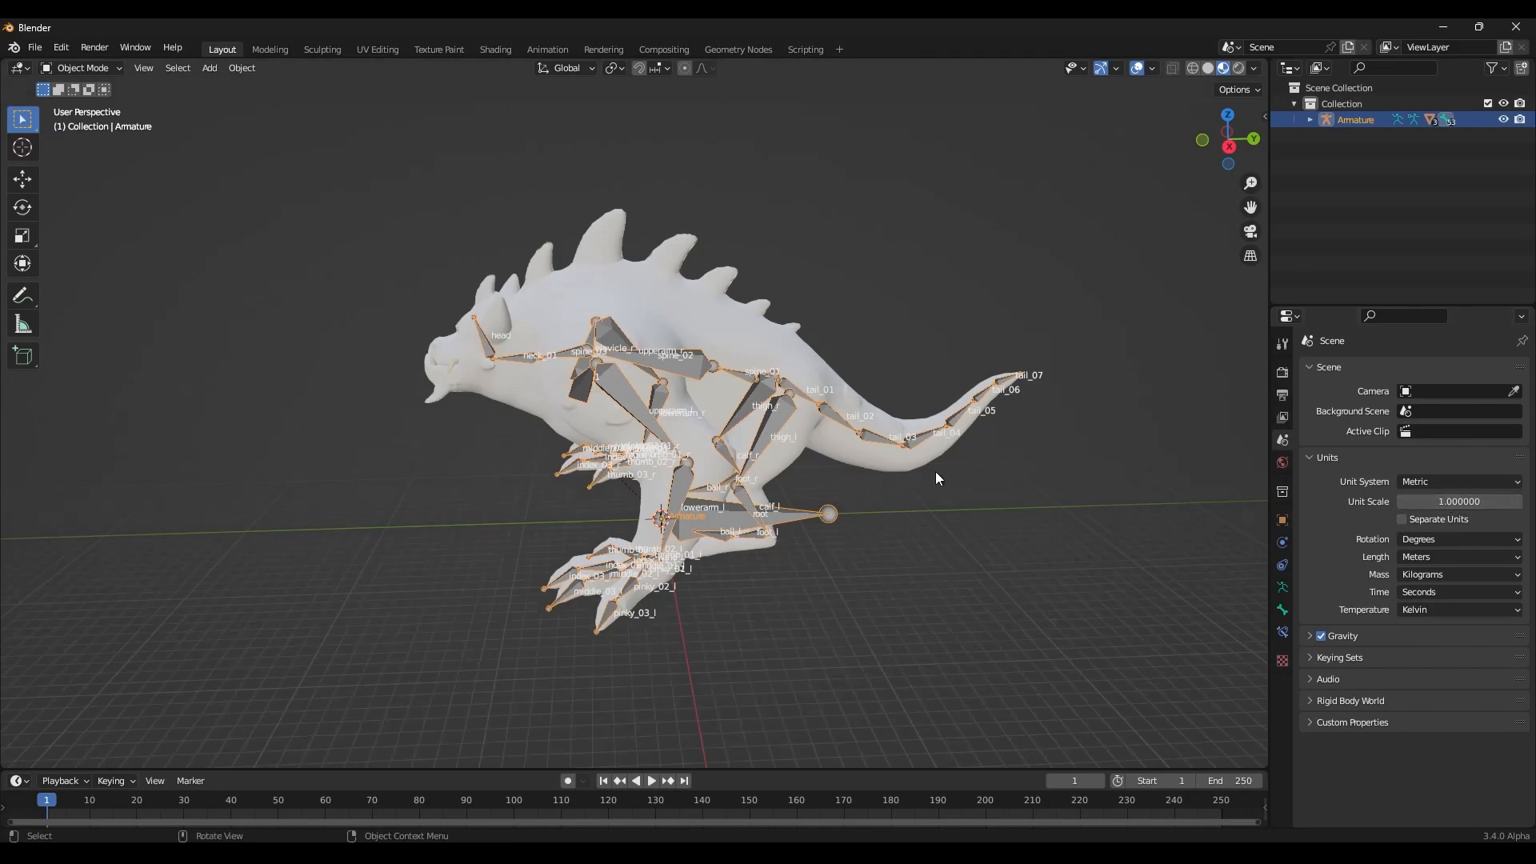
- Set the scene's unit scale to 0.01
left_click(1458, 502)
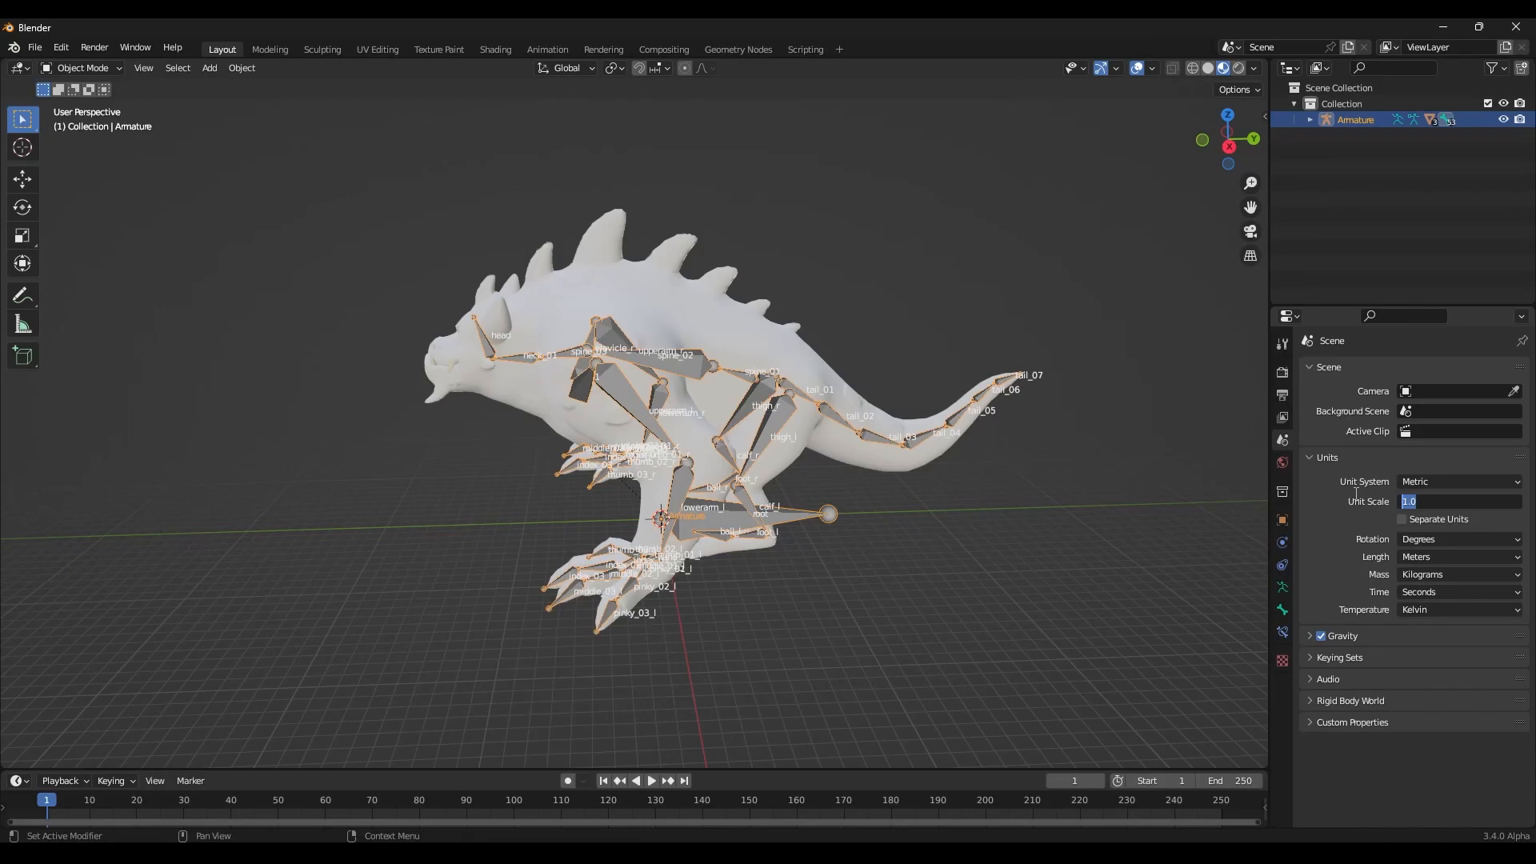
type("0.01")
key("Return")
scroll(424, 284, "down", 2)
scroll(768, 459, "up", 3)
scroll(407, 291, "down", 2)
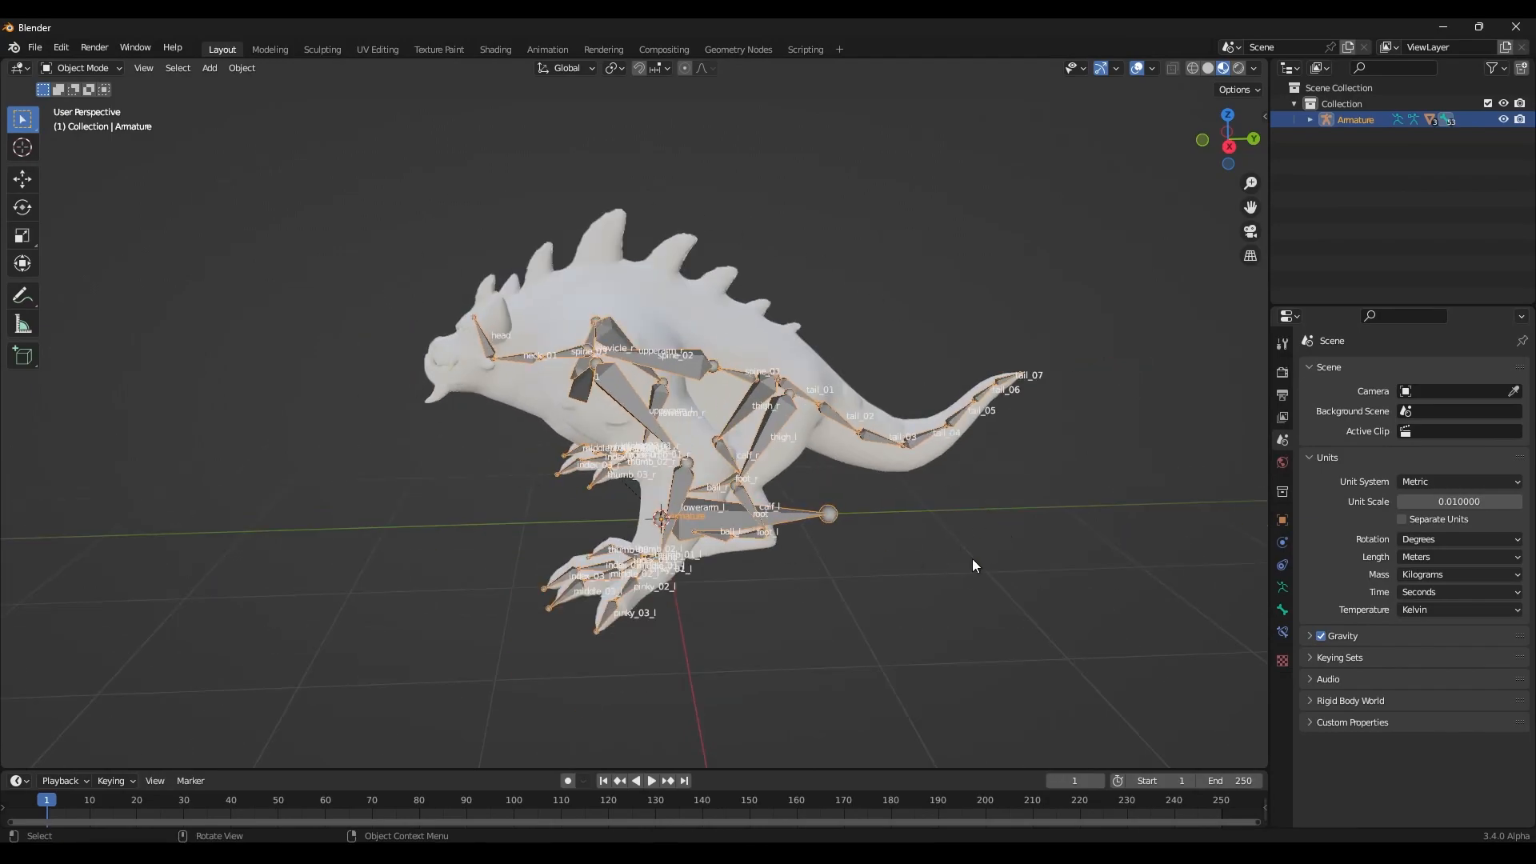
- Select the armature together with all of the creature's meshes
left_click_drag(1086, 626, 300, 210)
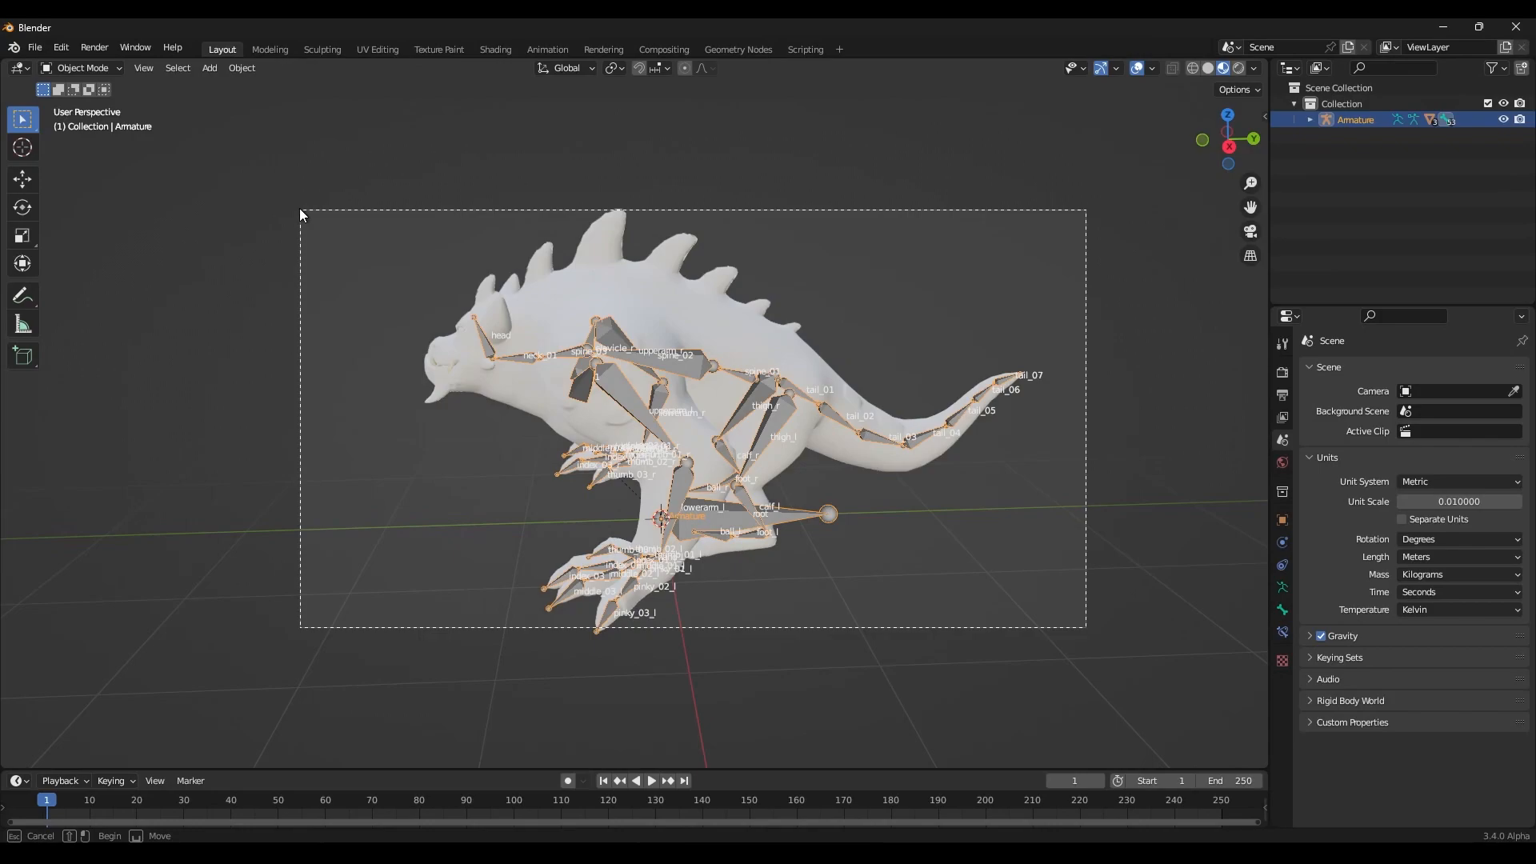
left_click_drag(1112, 597, 323, 256)
left_click_drag(1090, 642, 391, 237)
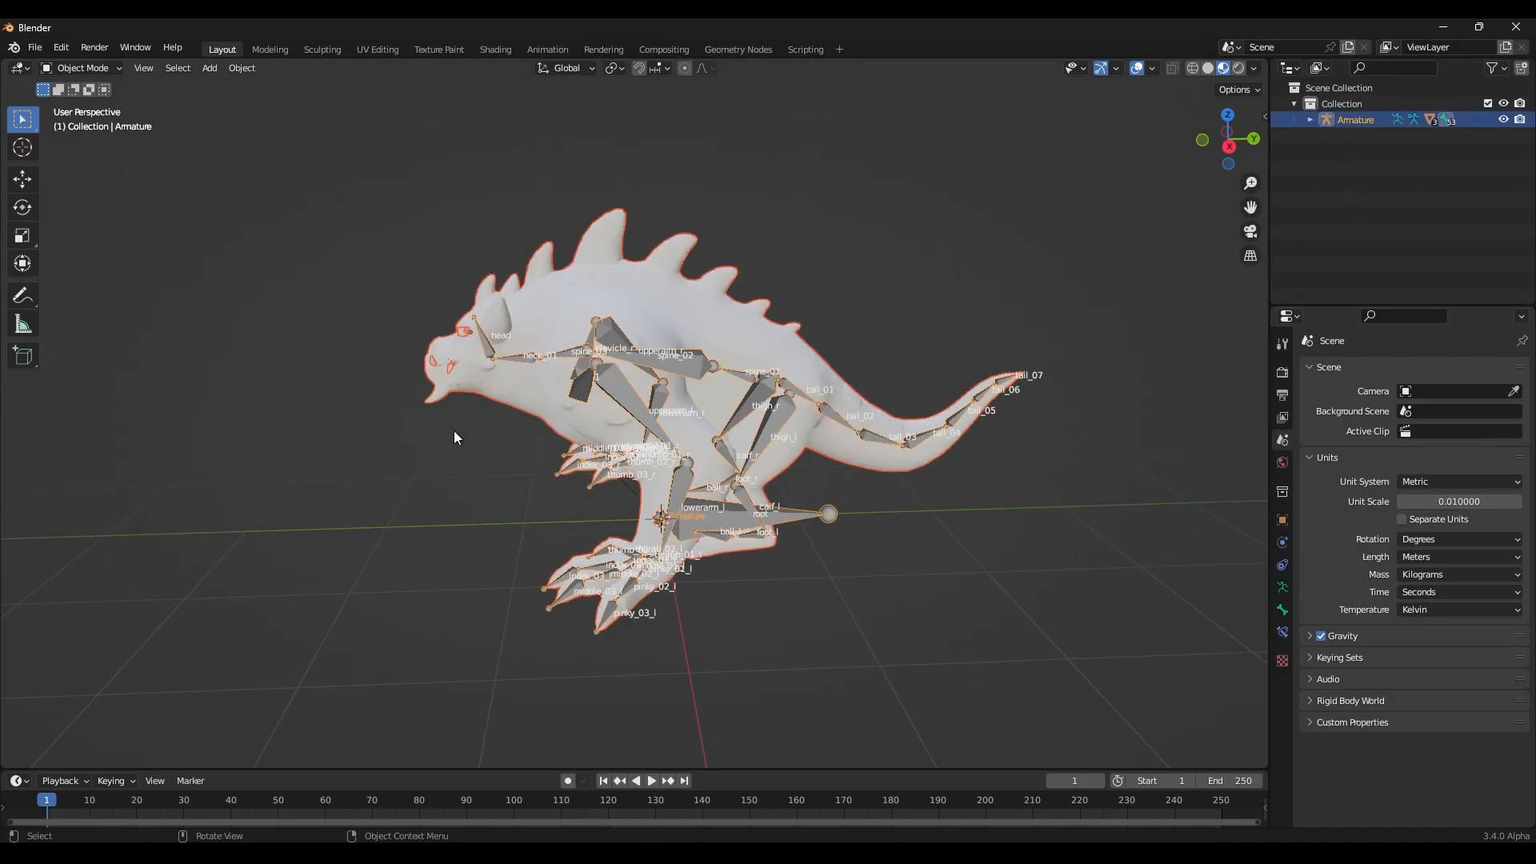
- Start an FBX export to the Desktop folder with the file name SKM_DragonRed
left_click(35, 47)
mouse_move(62, 282)
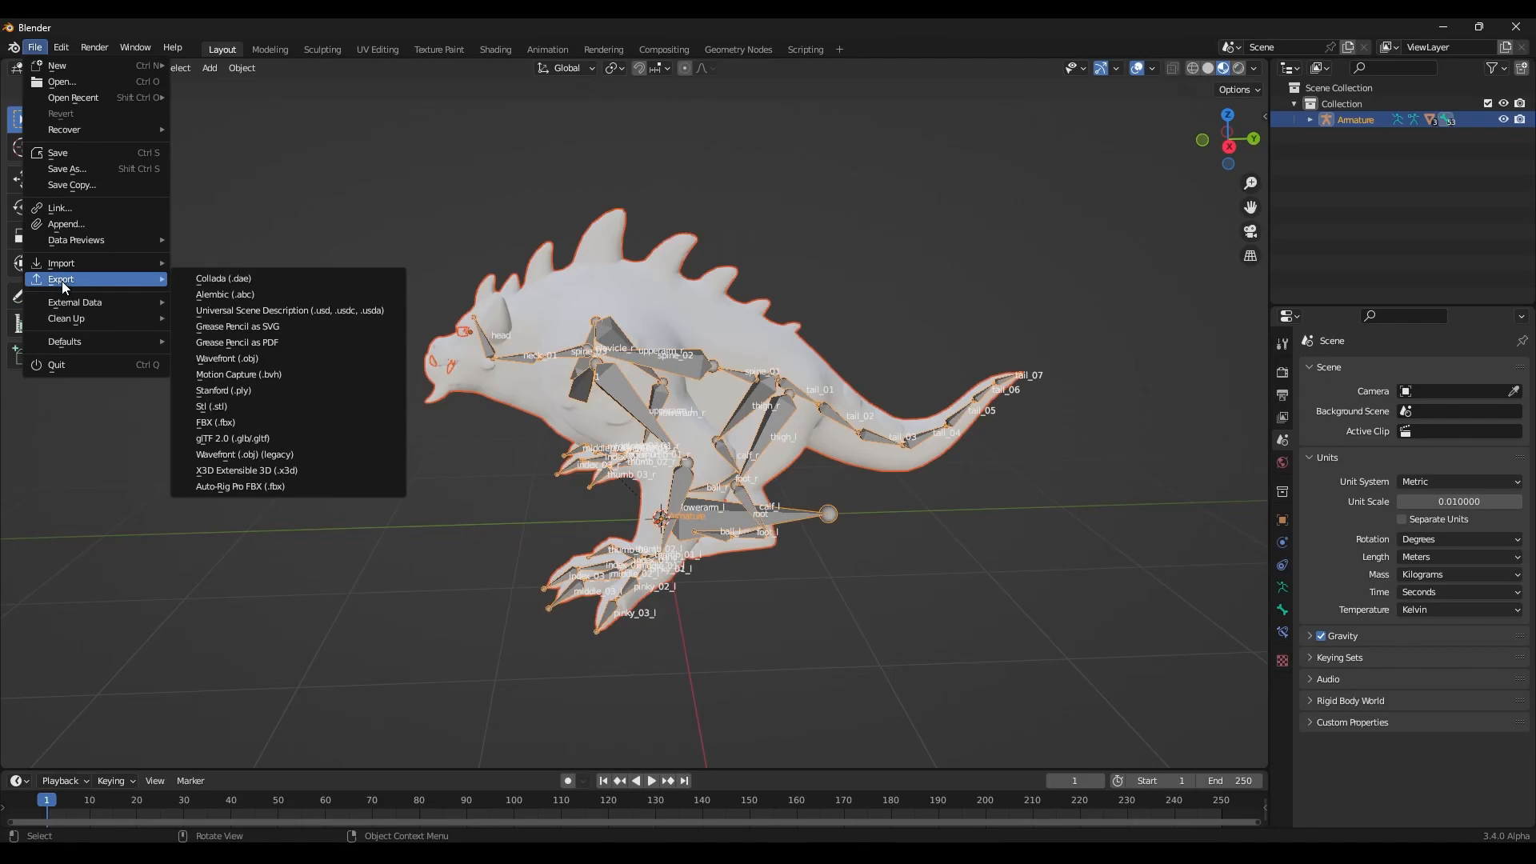
left_click(233, 422)
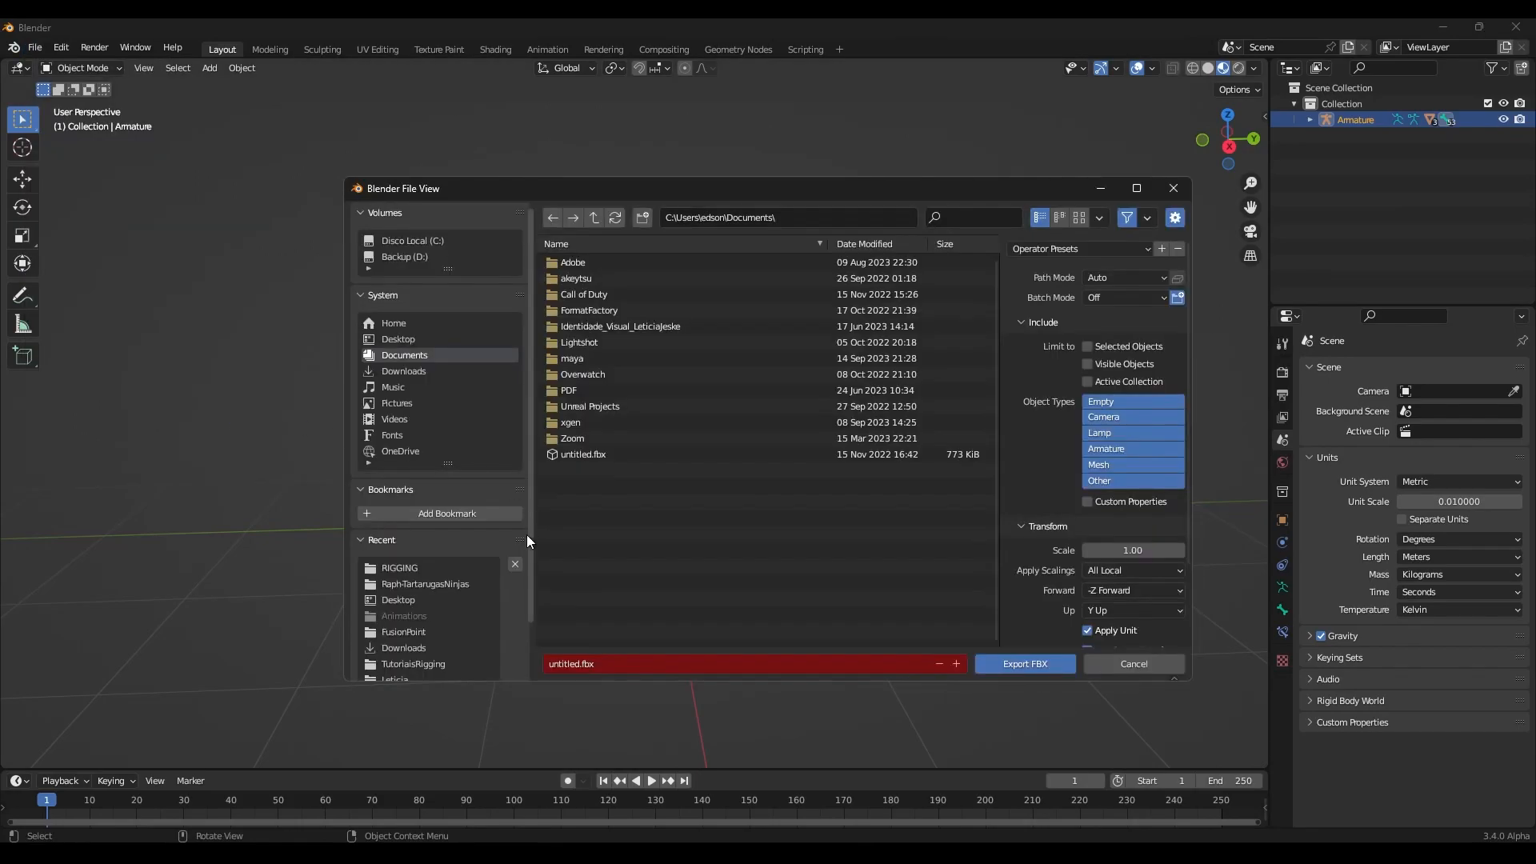
left_click(400, 599)
left_click(626, 662)
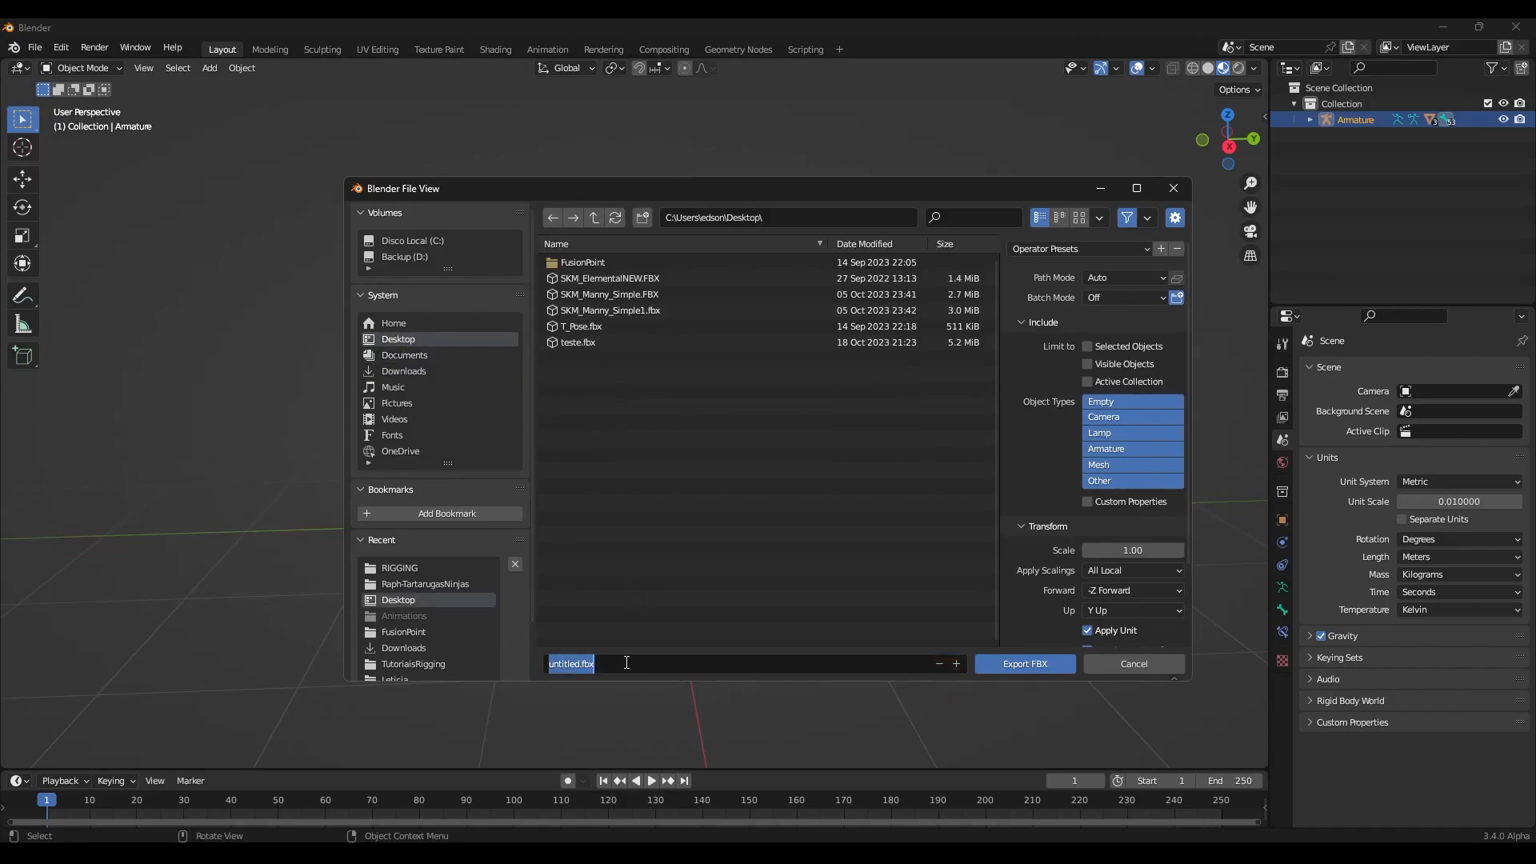
type("SKM_DragonRed")
- Limit the FBX export to selected objects and to the Armature and Mesh object types
left_click(1088, 347)
left_click(1114, 452)
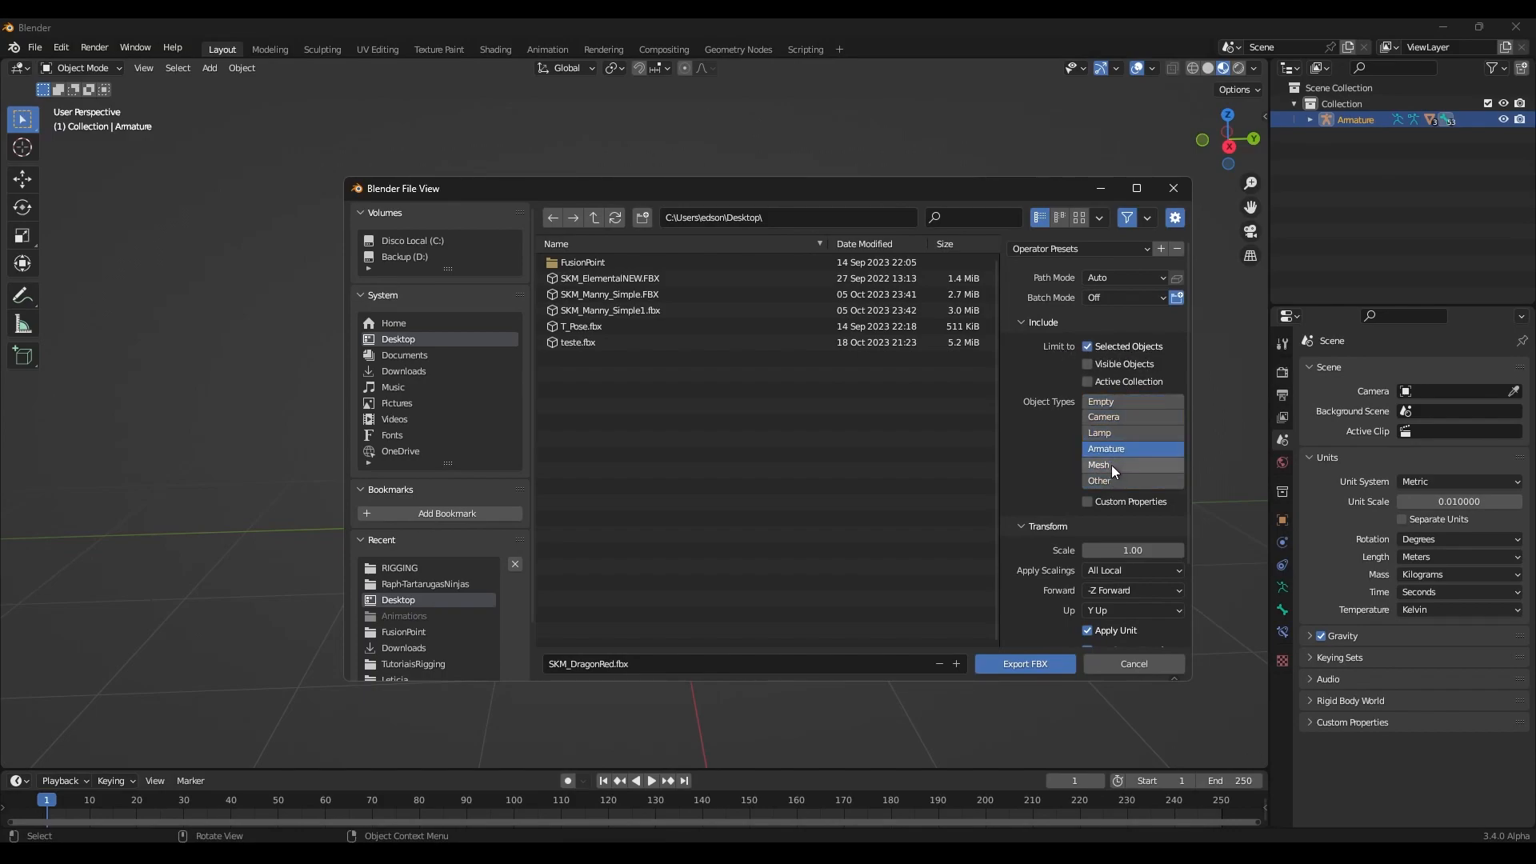
left_click(1111, 464, "shift")
- Set the export's geometry smoothing to Face
scroll(1062, 574, "down", 3)
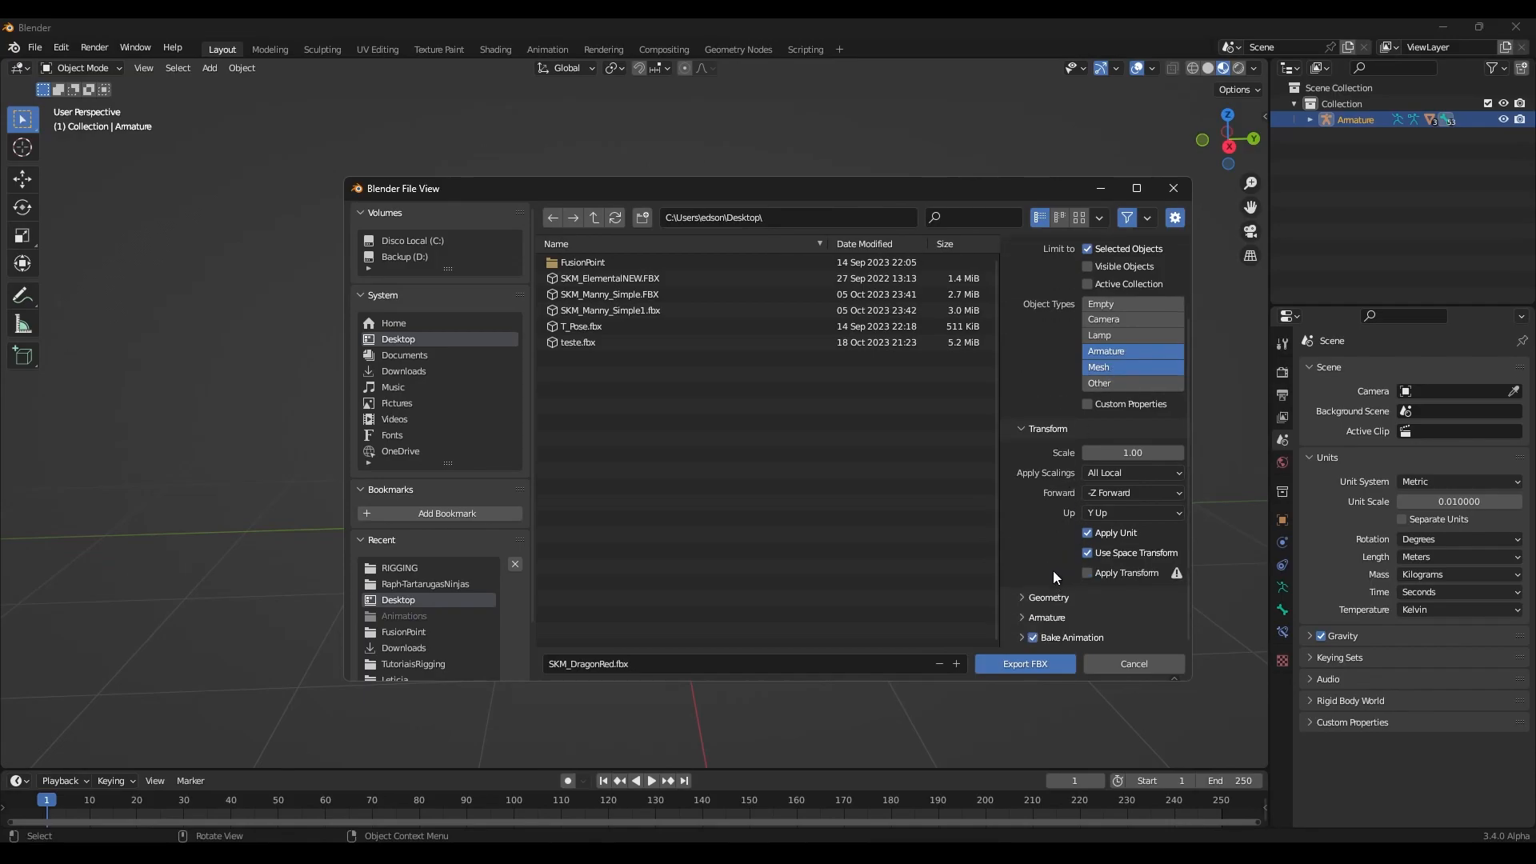
left_click(1050, 596)
scroll(1080, 560, "down", 5)
left_click(1105, 474)
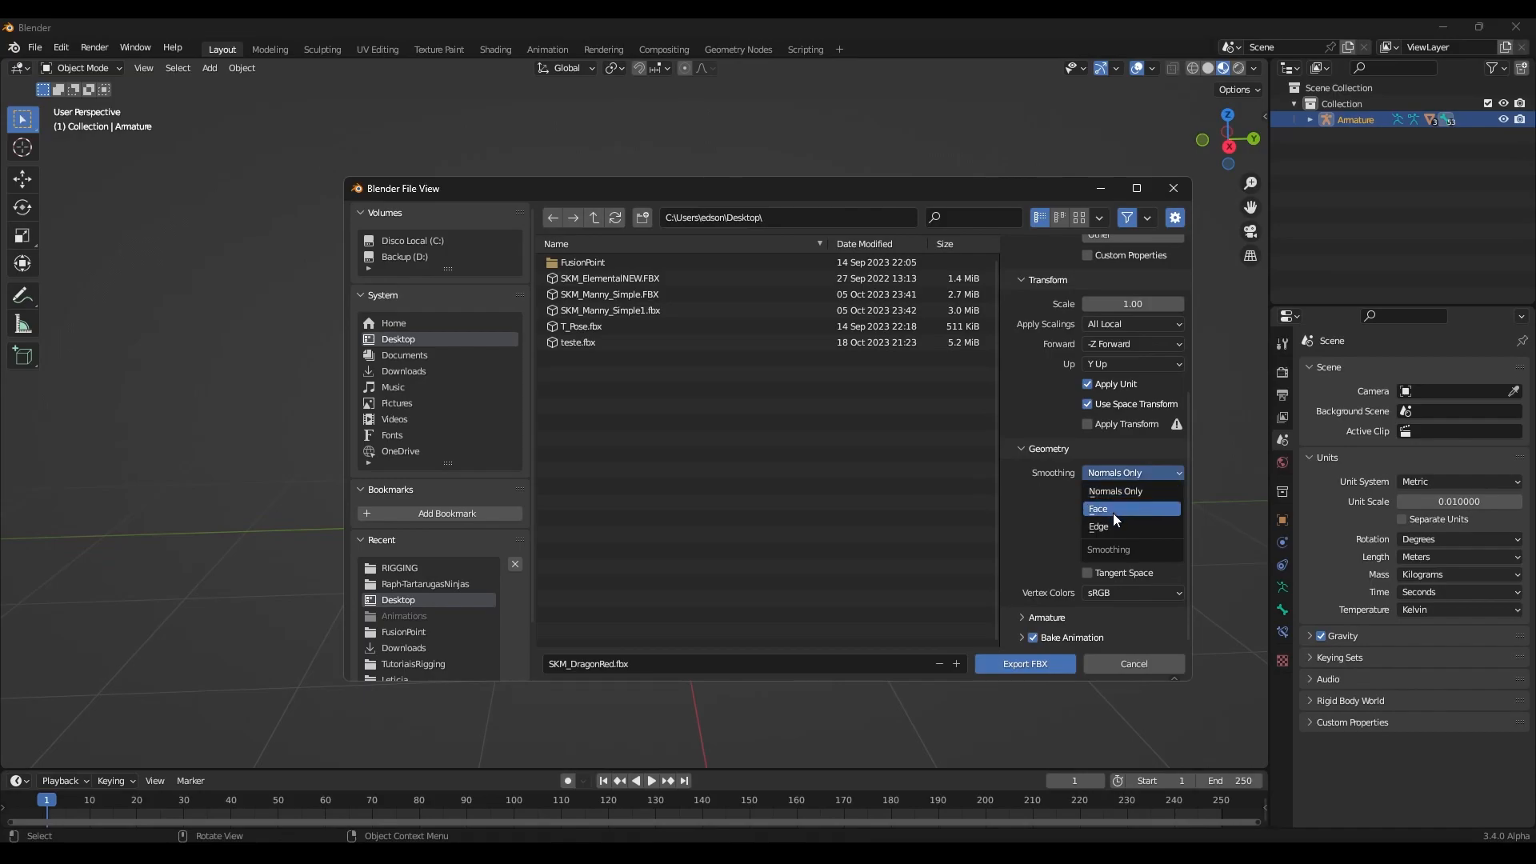
left_click(1114, 514)
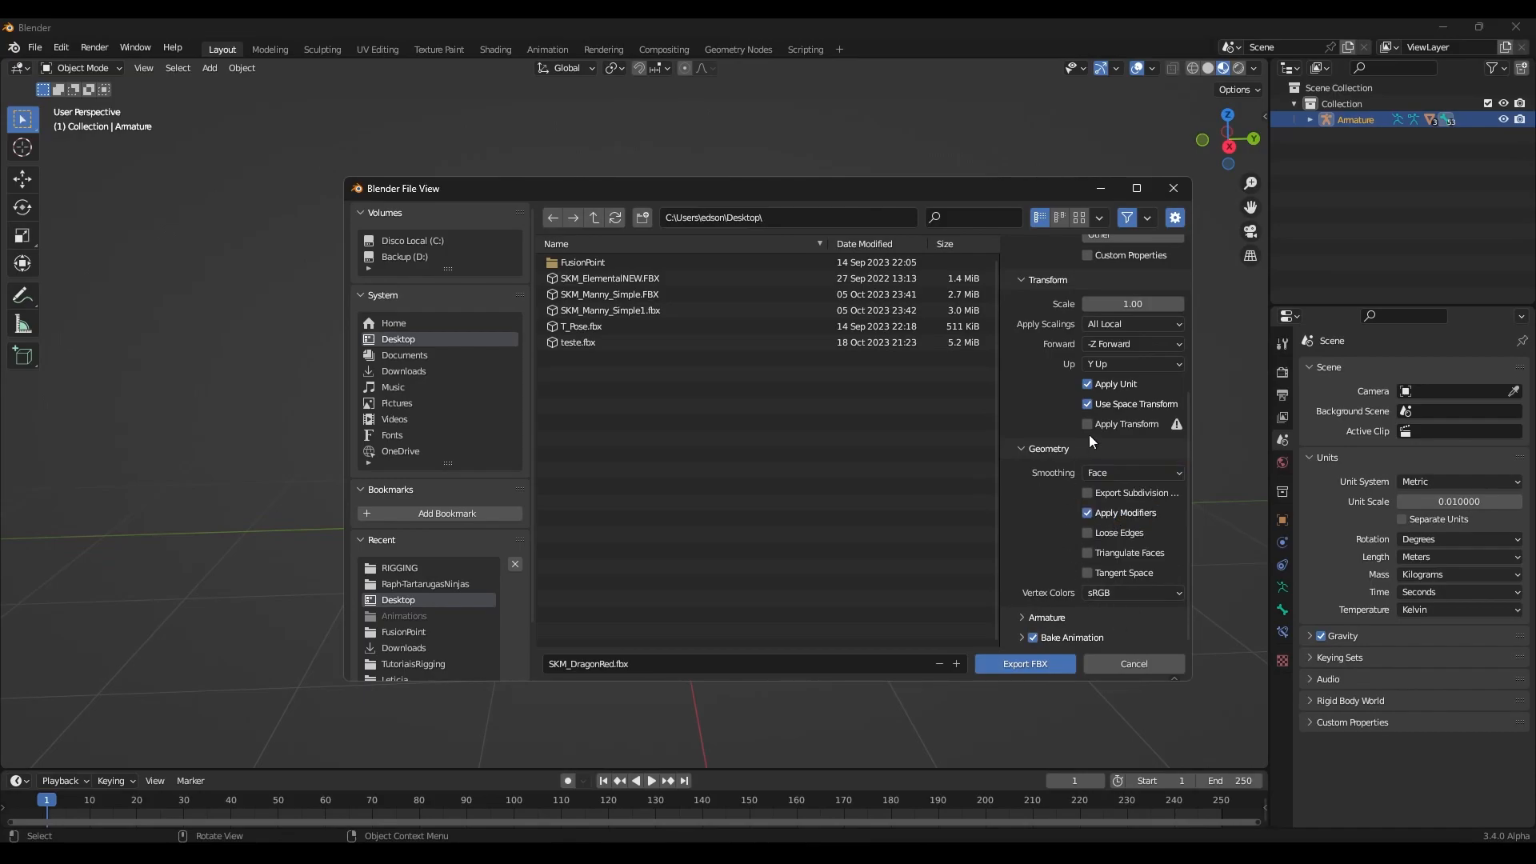
- Export the FBX with Add Leaf Bones disabled in the armature options
left_click(1071, 617)
scroll(1069, 611, "down", 4)
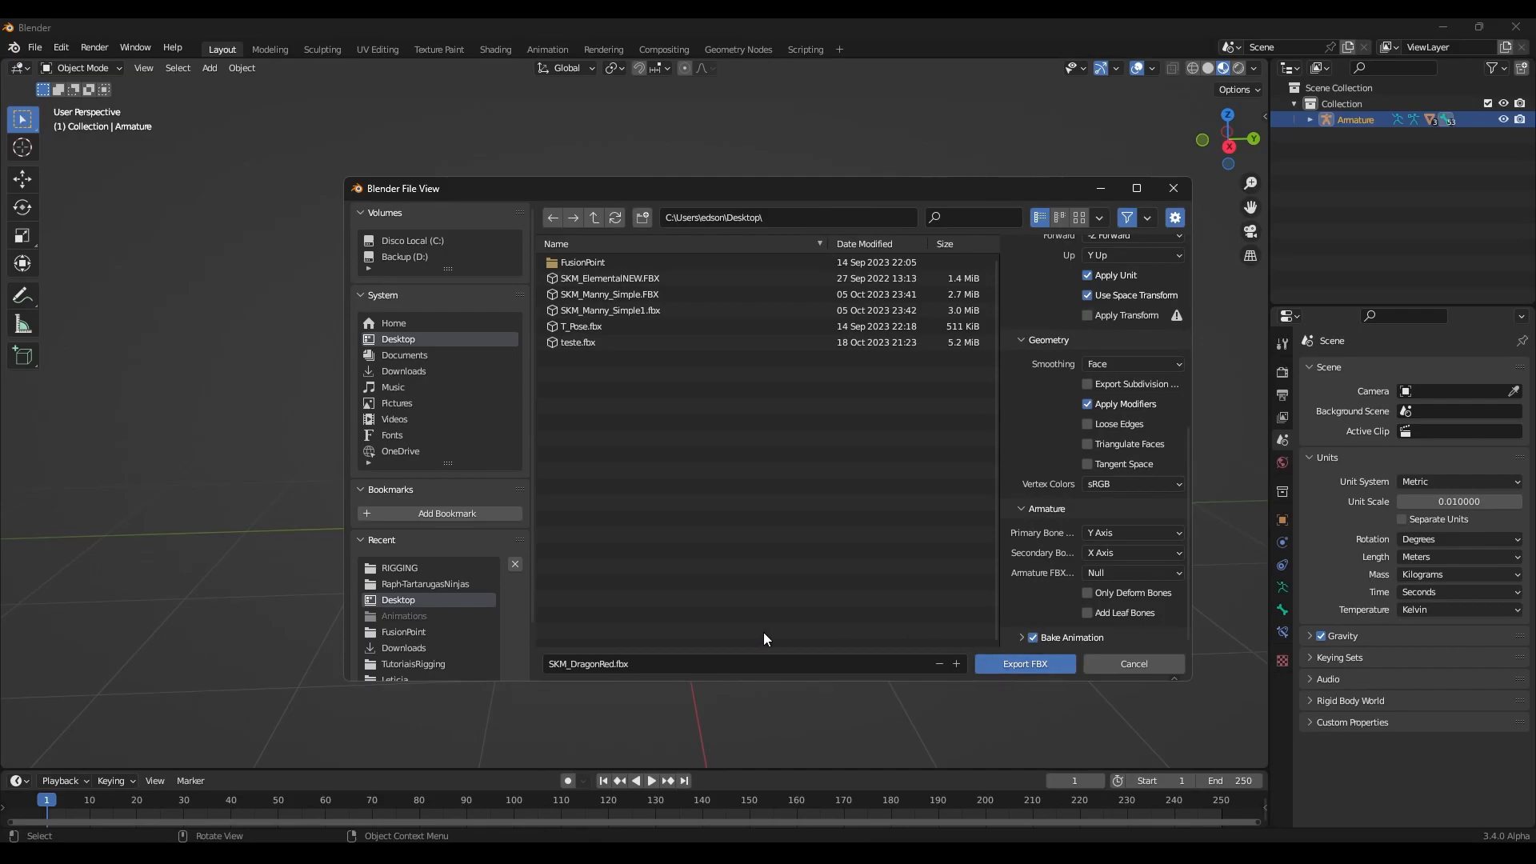
left_click(1013, 660)
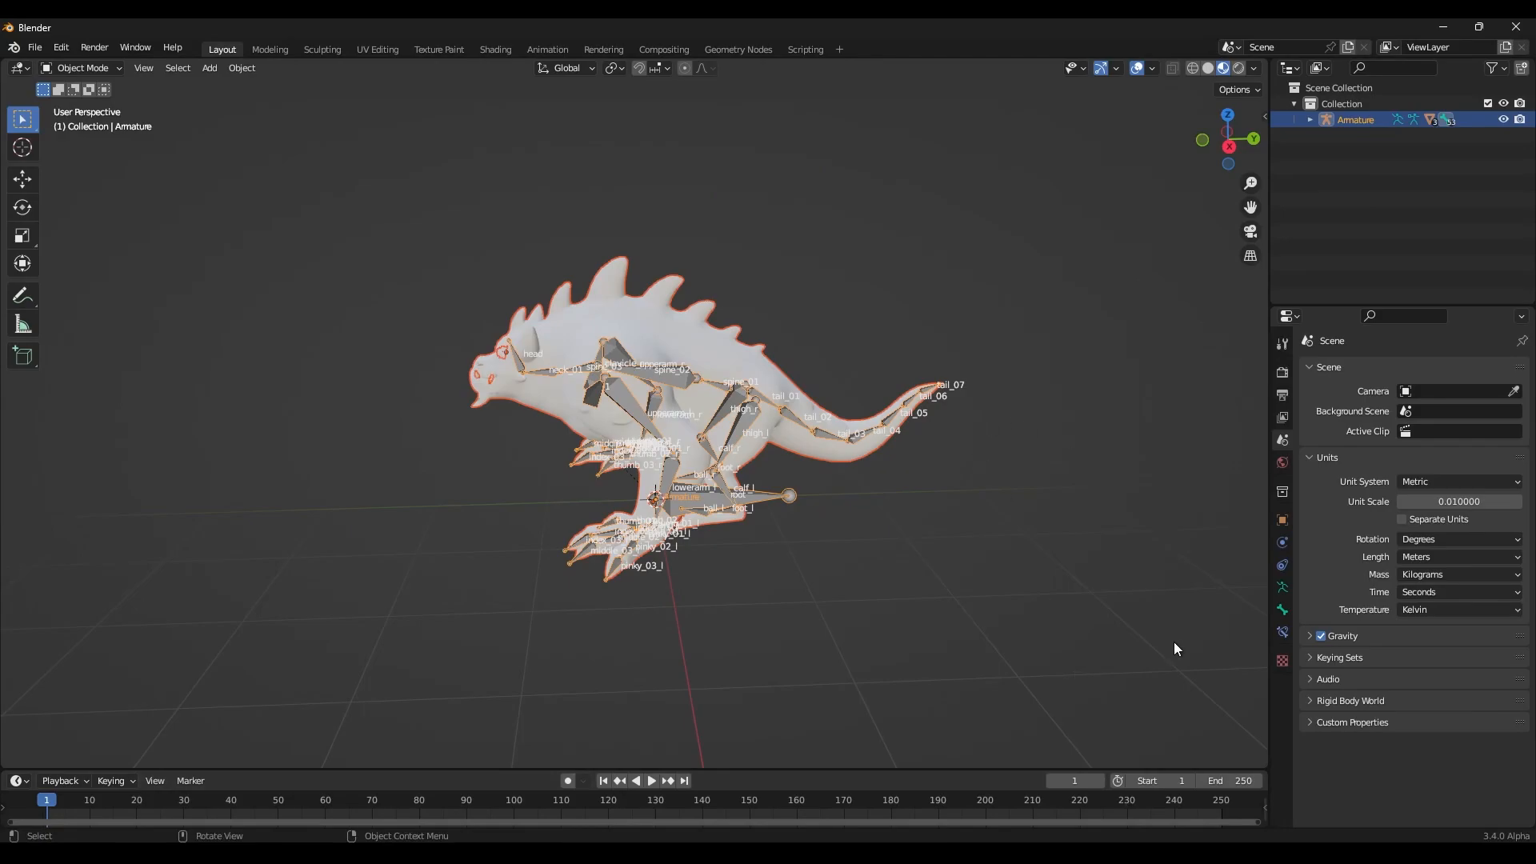
- Switch to Unreal Editor, create a folder named Dragon inside Characters and open it
key("alt+Tab")
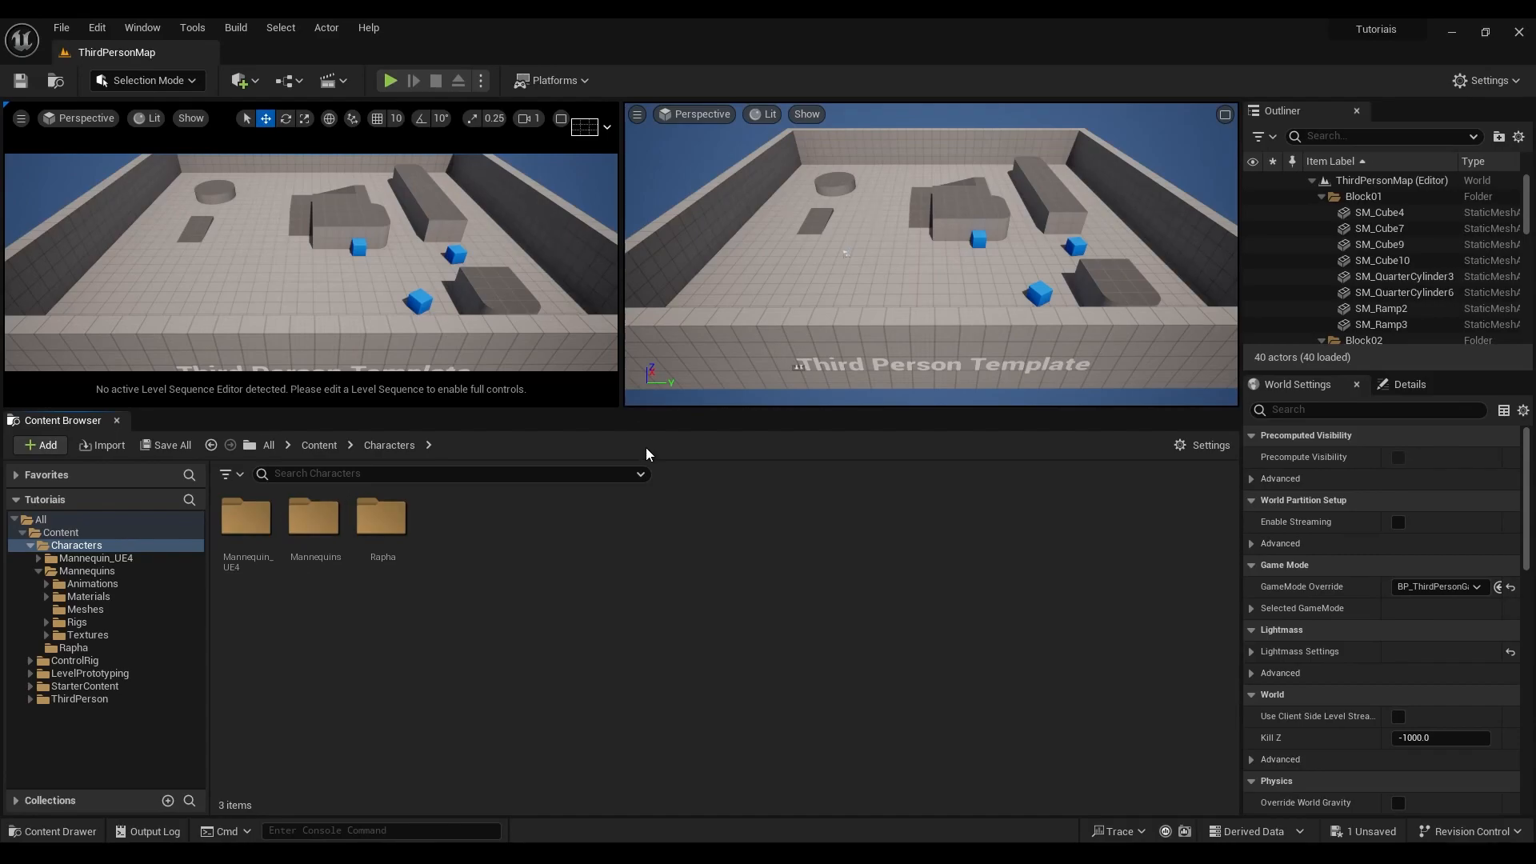
right_click(544, 624)
left_click(478, 573)
right_click(637, 616)
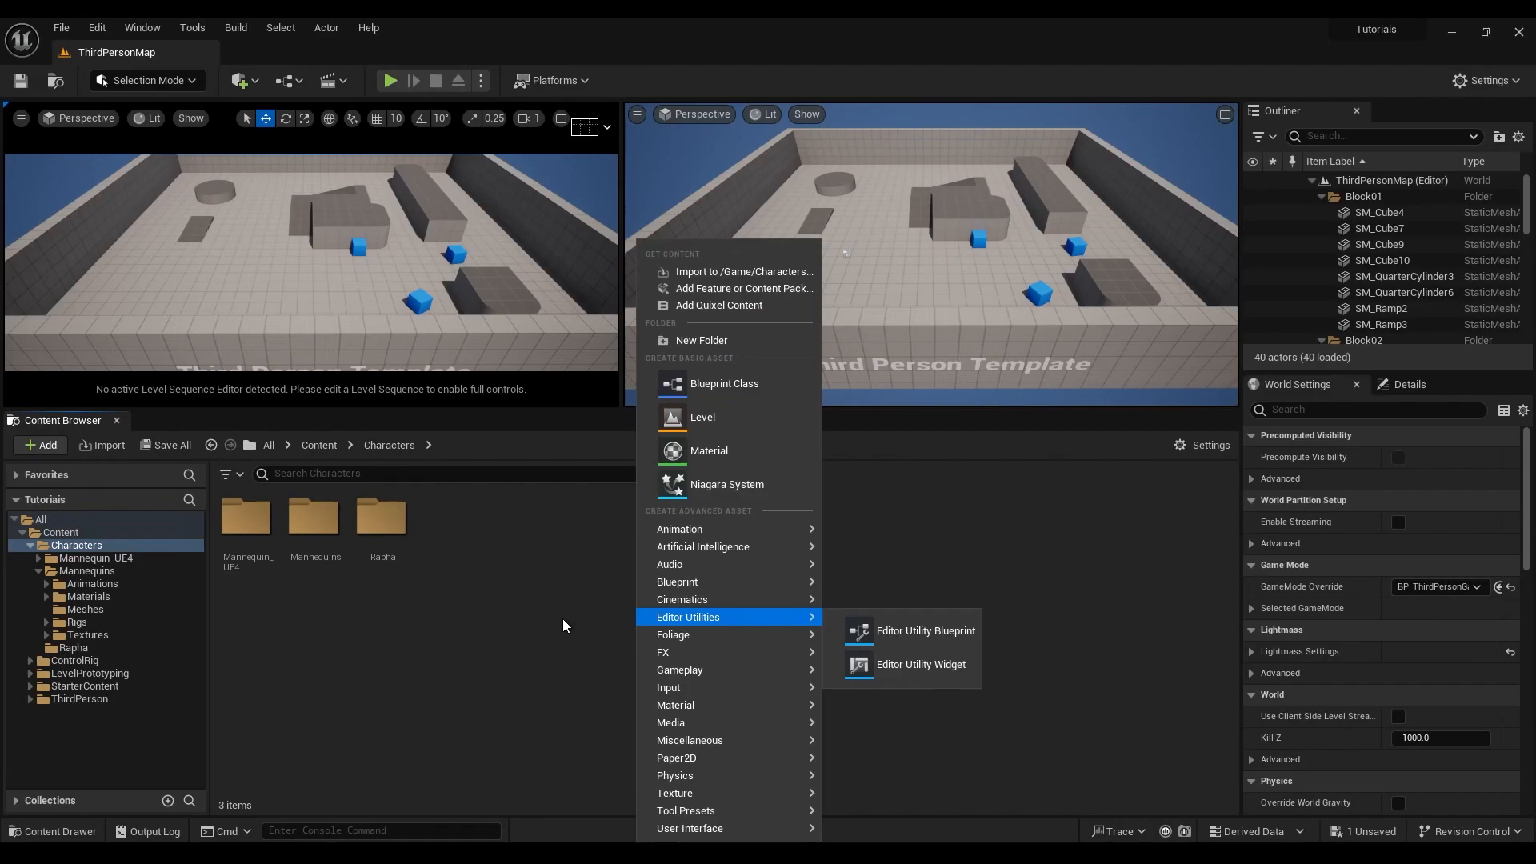
left_click(701, 340)
type("Dragon")
key("Return")
double_click(382, 518)
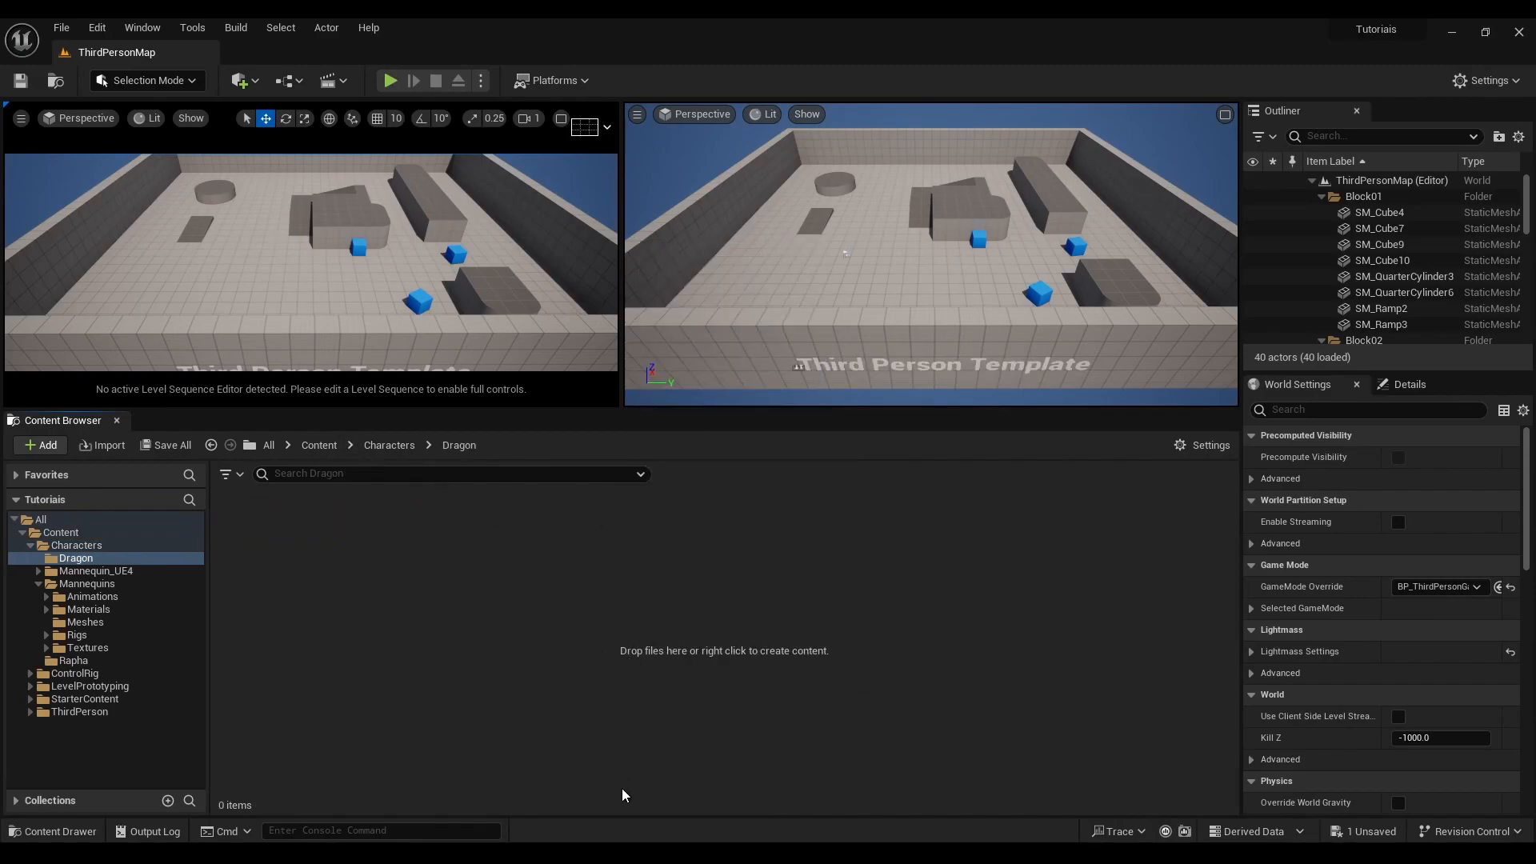
- Bring SKM_DragonRed.fbx from the desktop folder in File Explorer into Unreal's Dragon folder to start its import
right_click(489, 592)
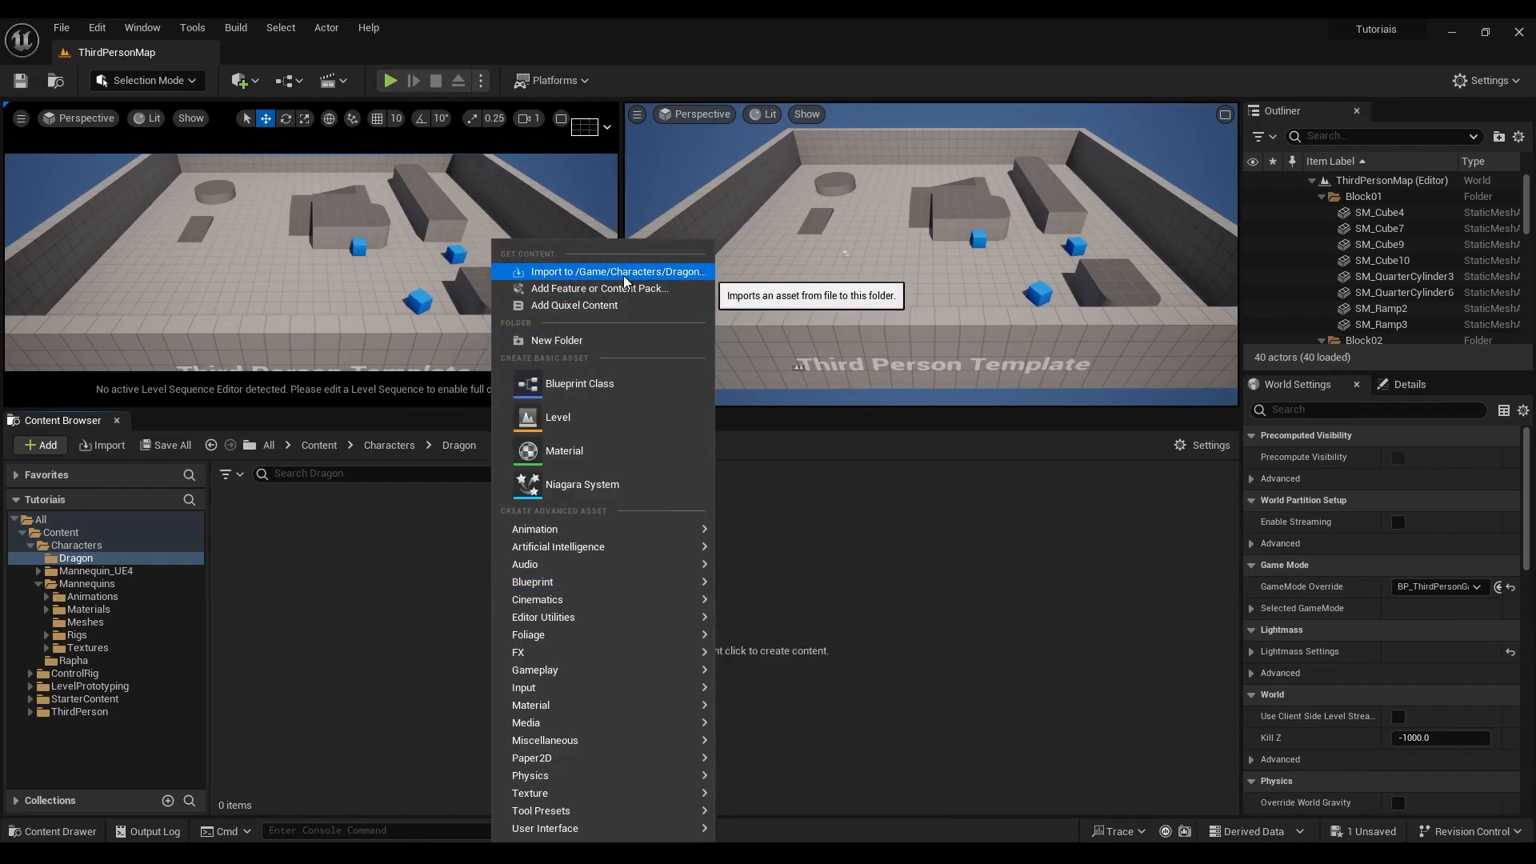
left_click(436, 607)
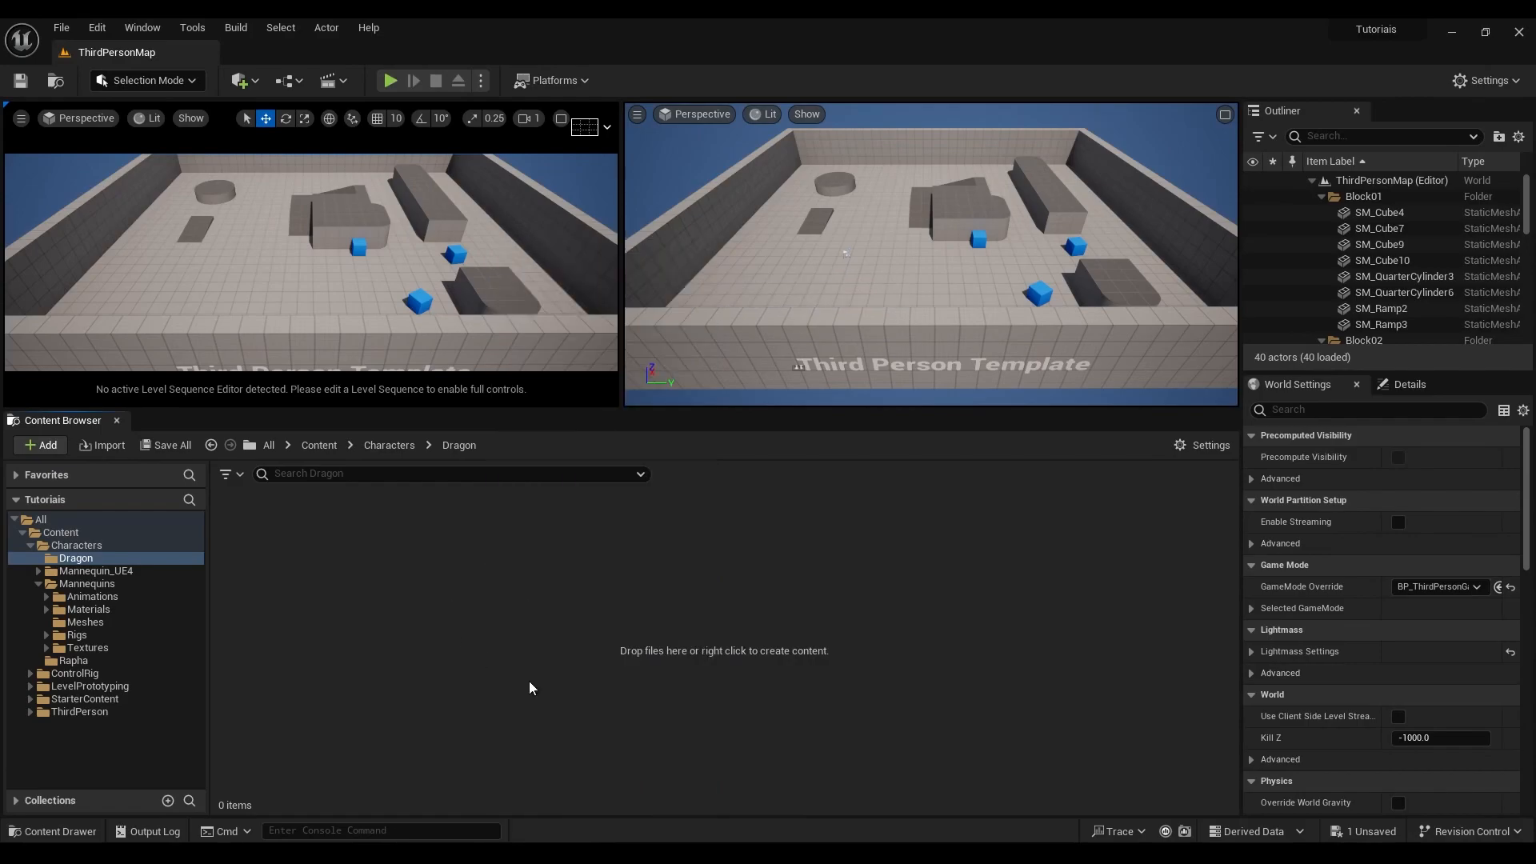
key("alt+Tab")
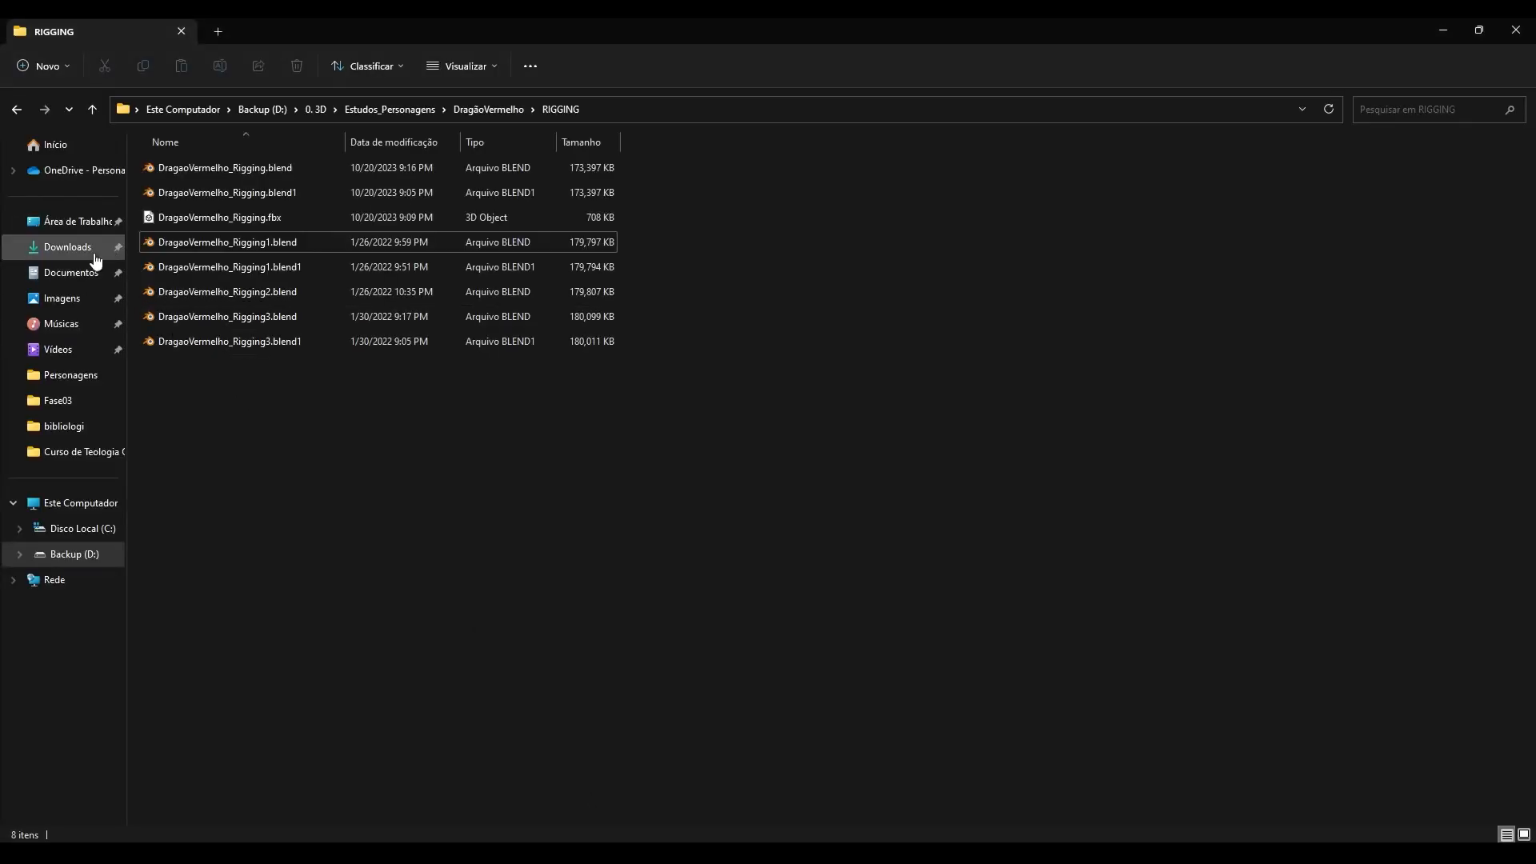
left_click(78, 221)
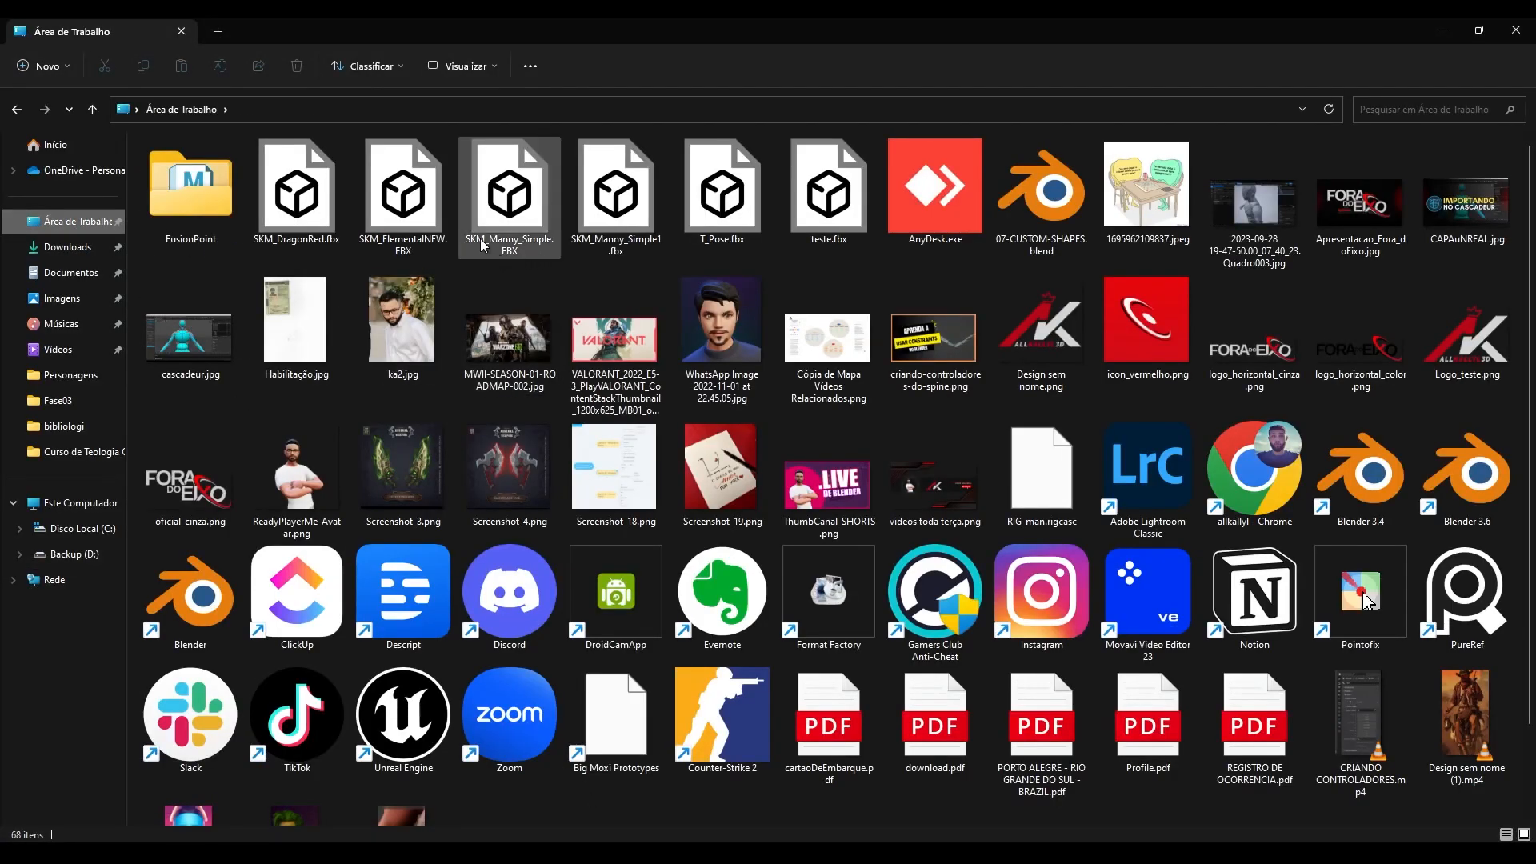
left_click(292, 223)
left_click_drag(526, 31, 1140, 393)
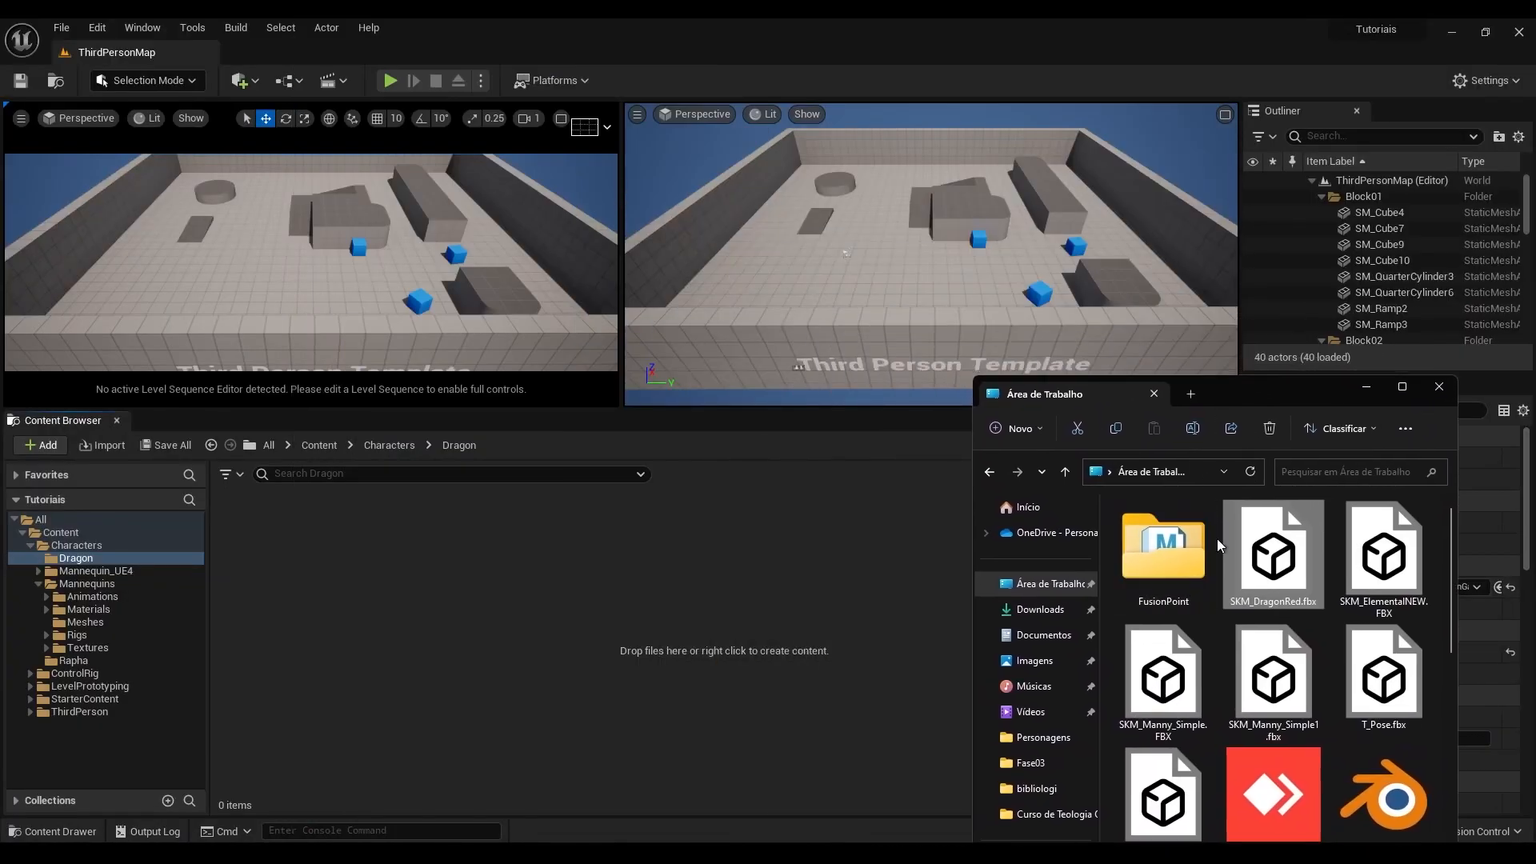
left_click_drag(715, 586, 714, 586)
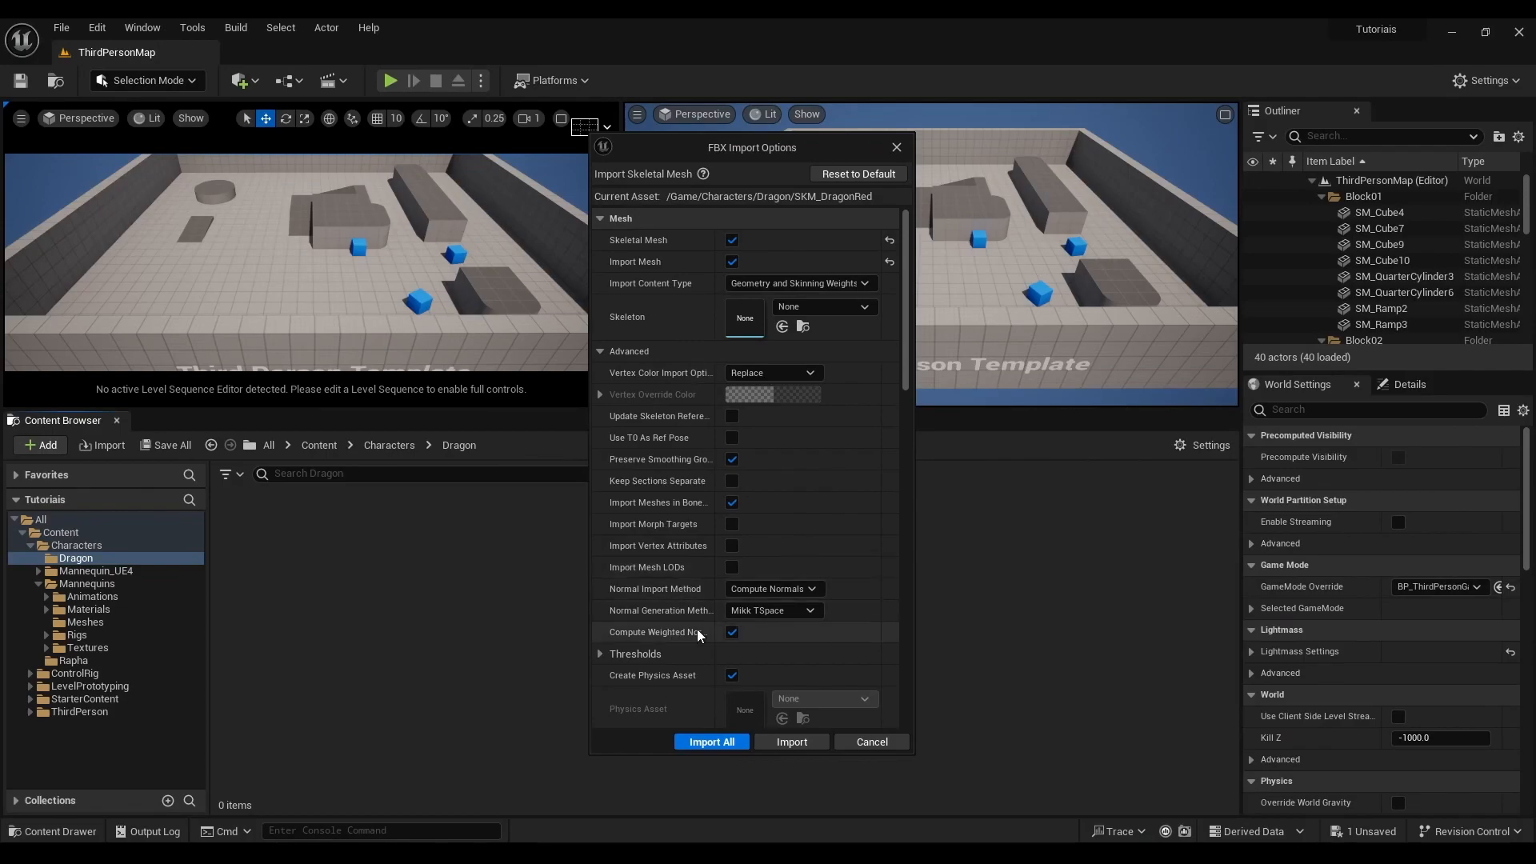
- Review the skeleton and normal import method choices, keeping None and Compute Normals
left_click(807, 310)
left_click(772, 173)
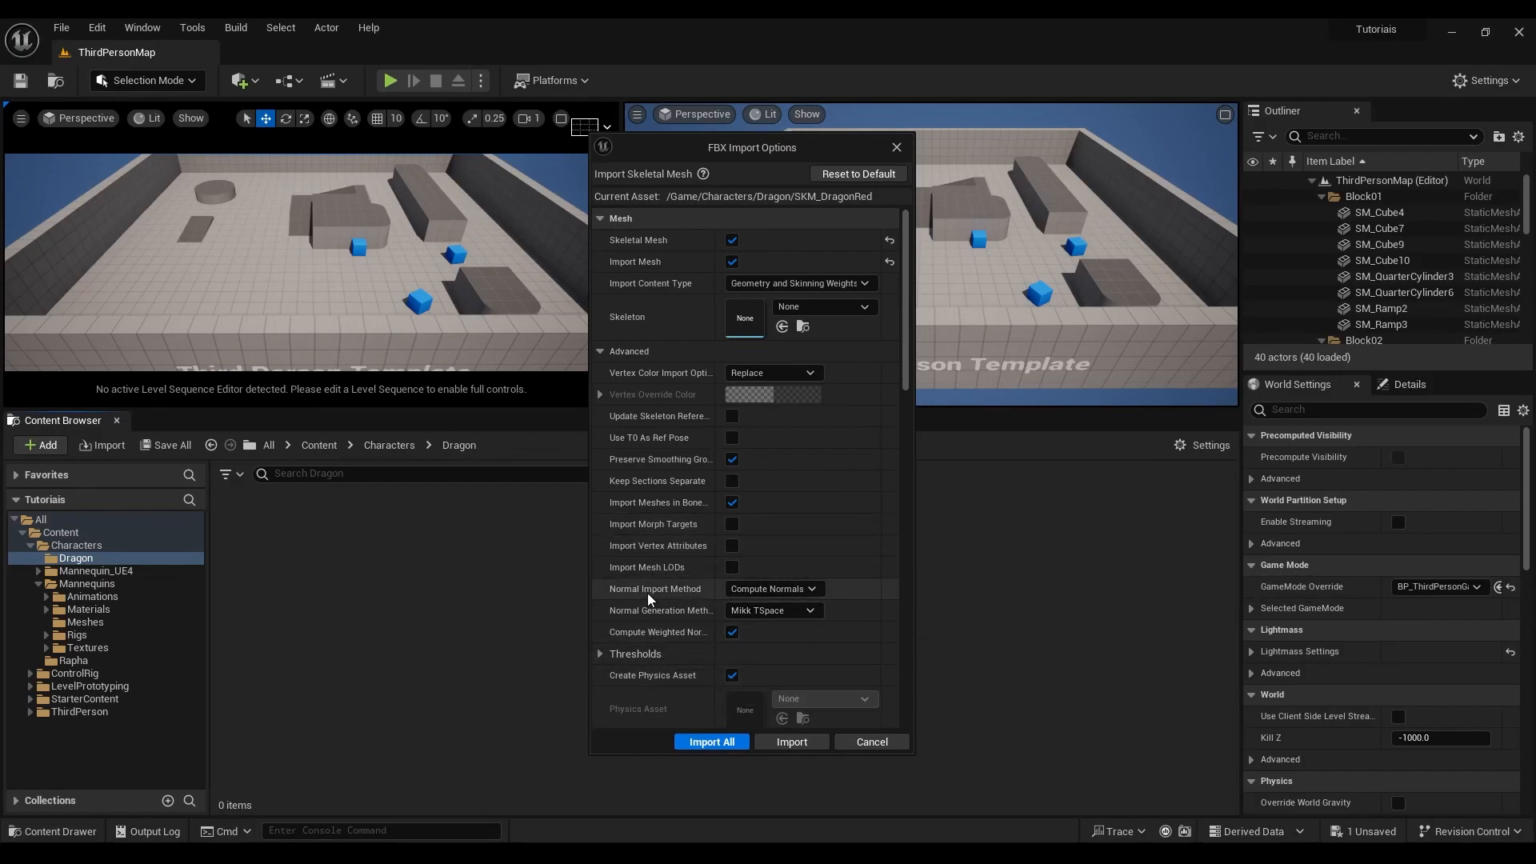
left_click(791, 592)
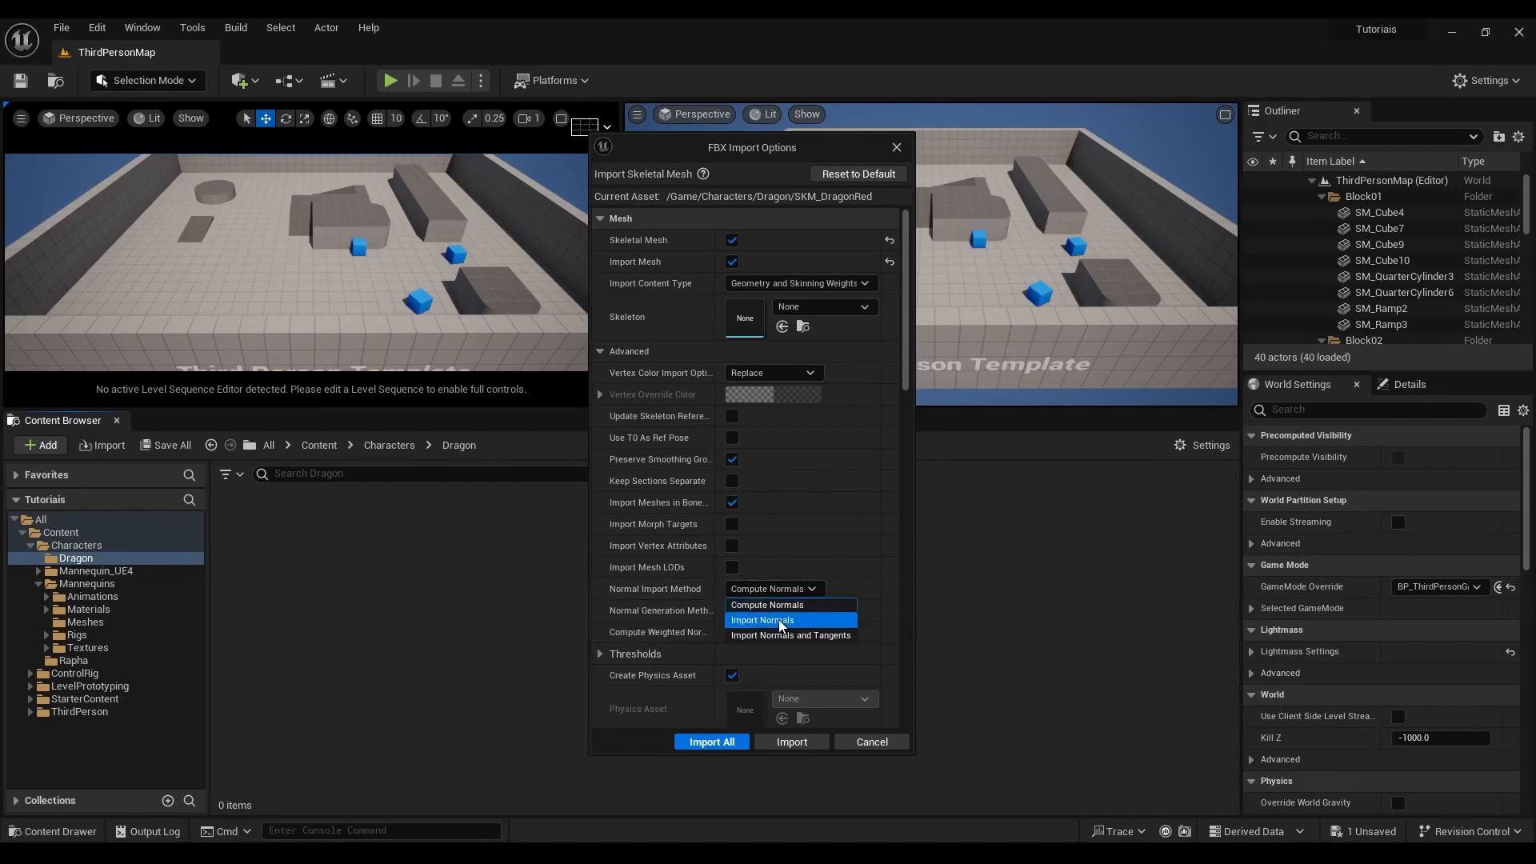
left_click(680, 588)
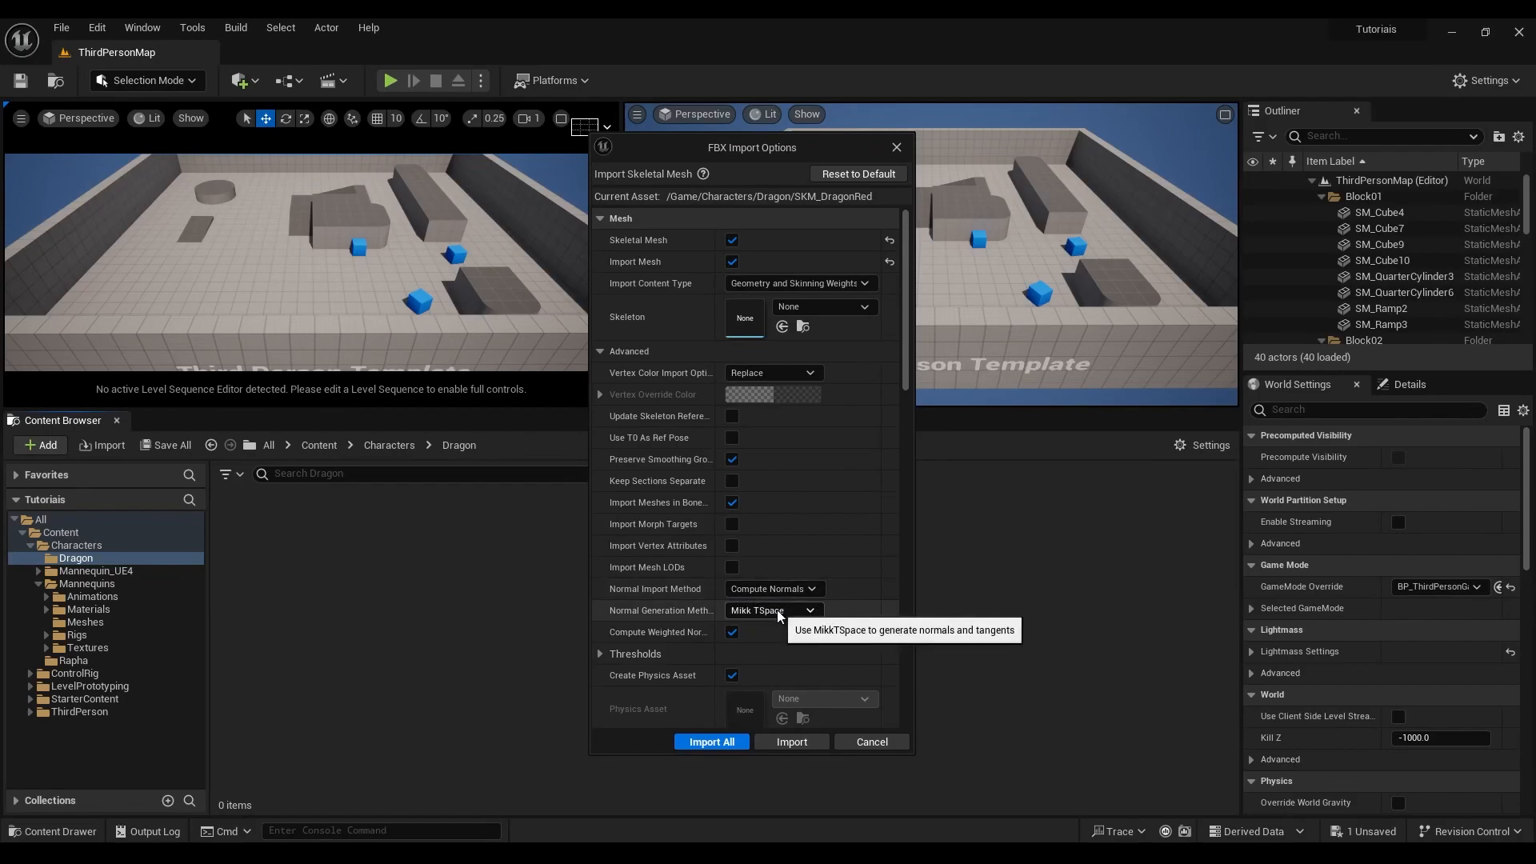
left_click(764, 591)
left_click(770, 589)
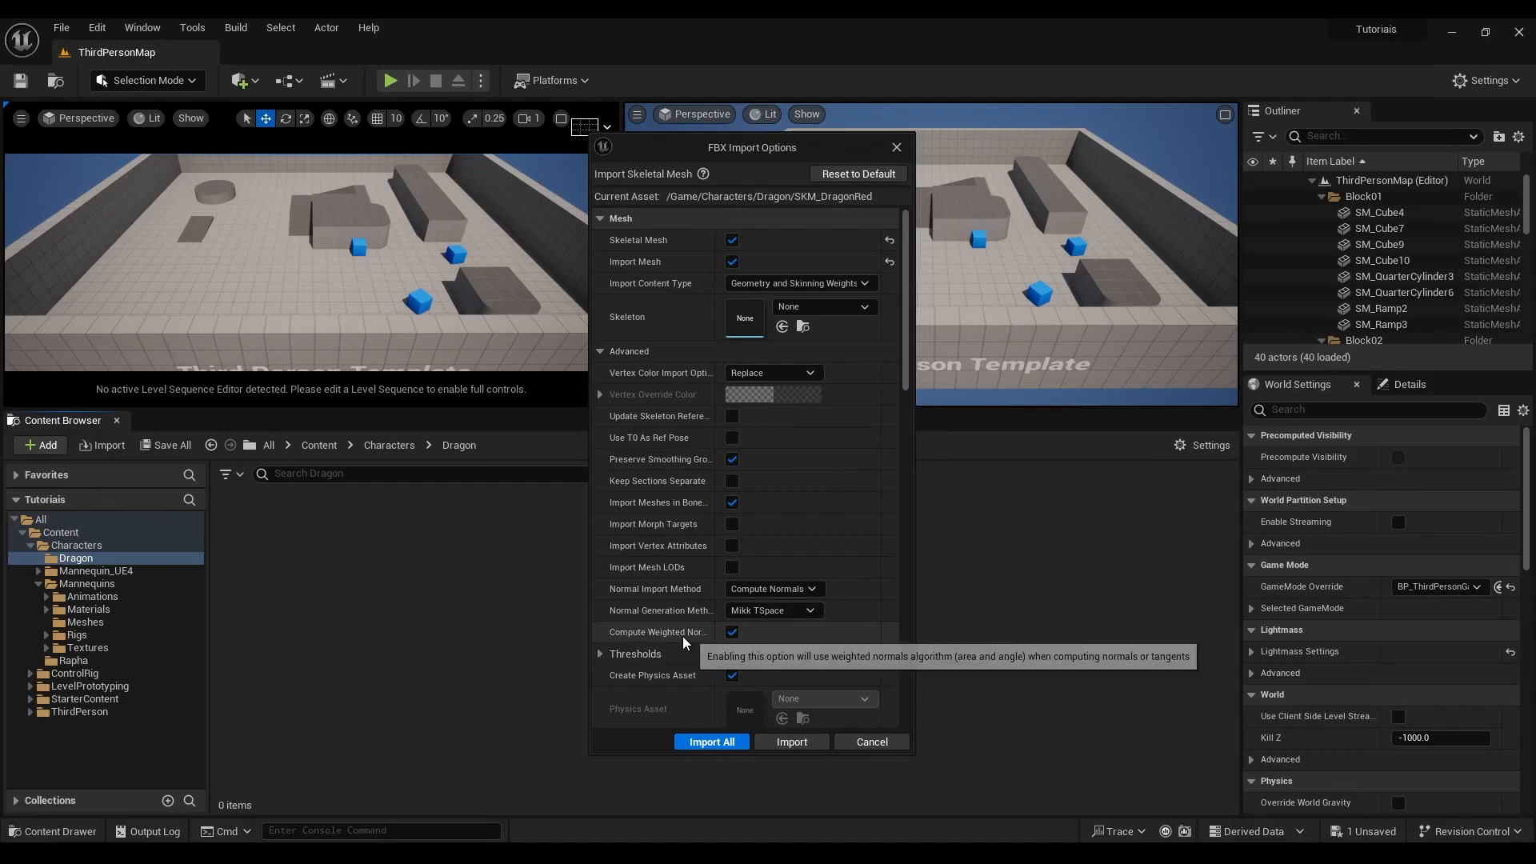
- Check the import thresholds and disable Create Physics Asset for the skeletal mesh
scroll(683, 635, "down", 2)
scroll(732, 538, "down", 4)
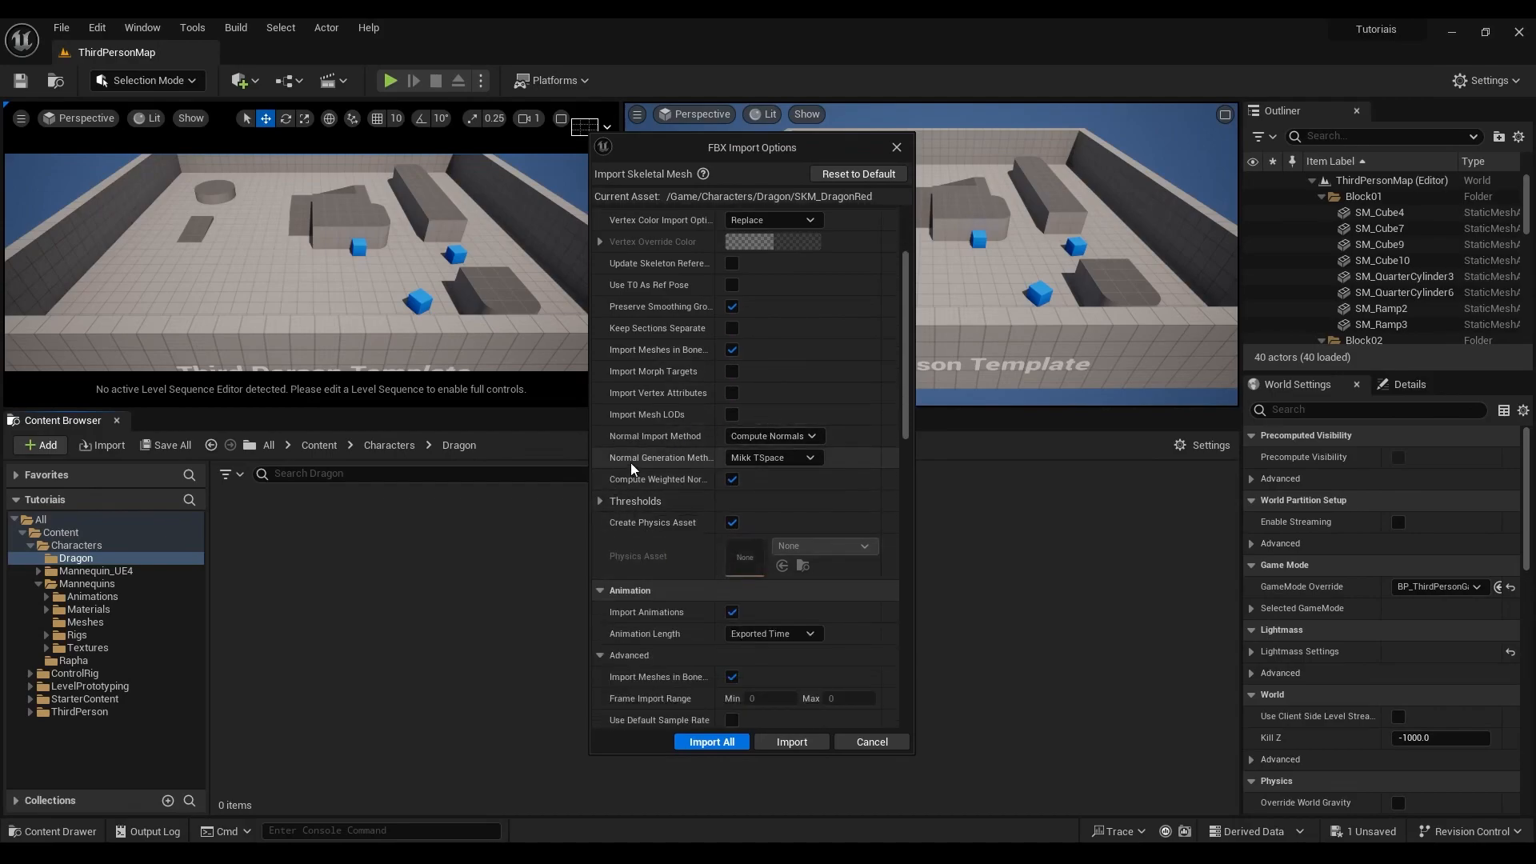
left_click(600, 501)
left_click(600, 501)
scroll(707, 582, "down", 5)
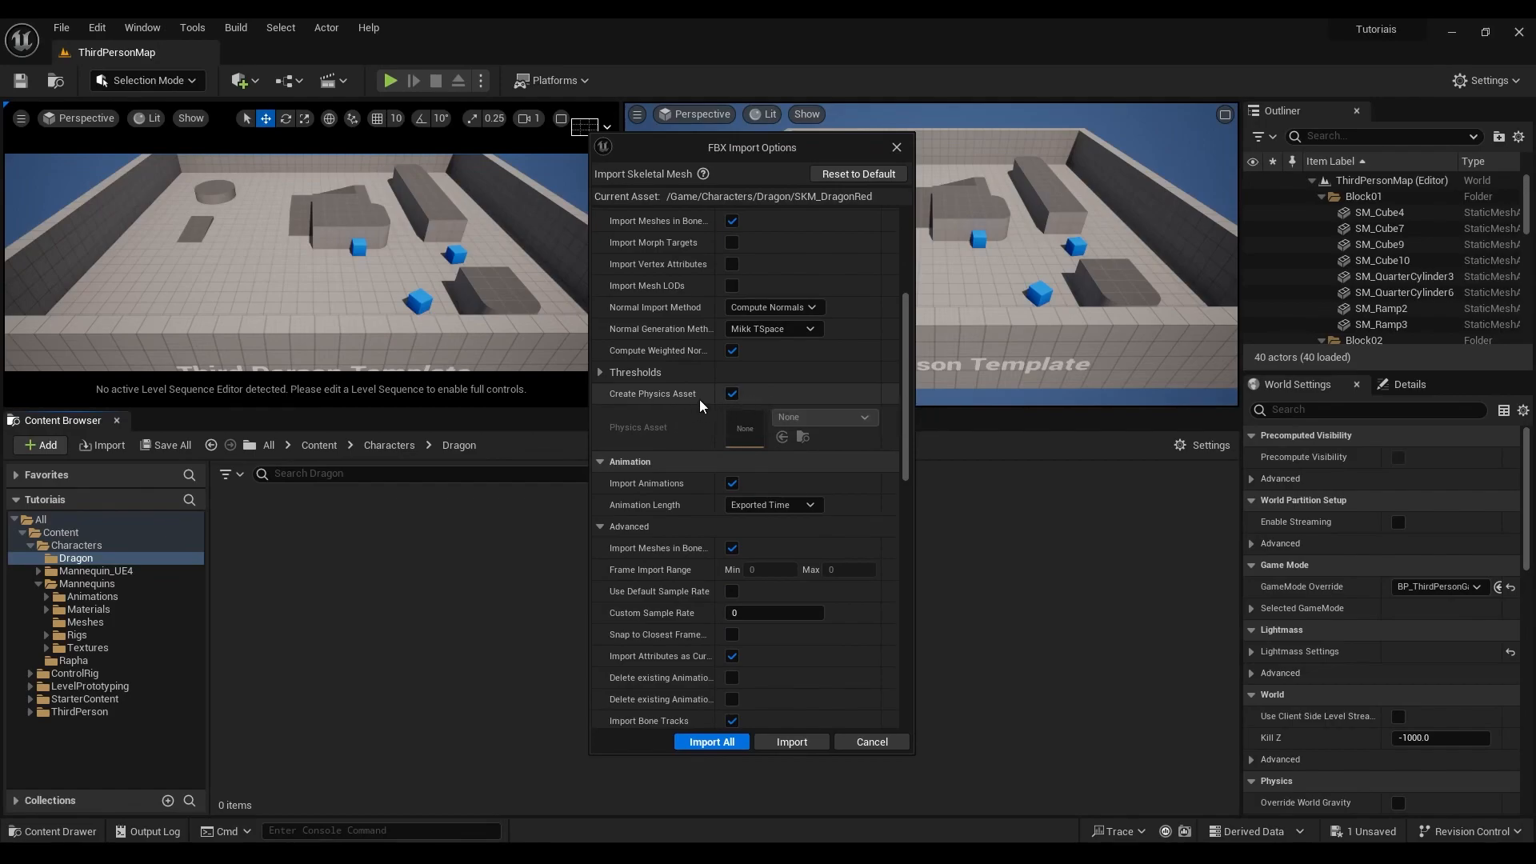
left_click(732, 394)
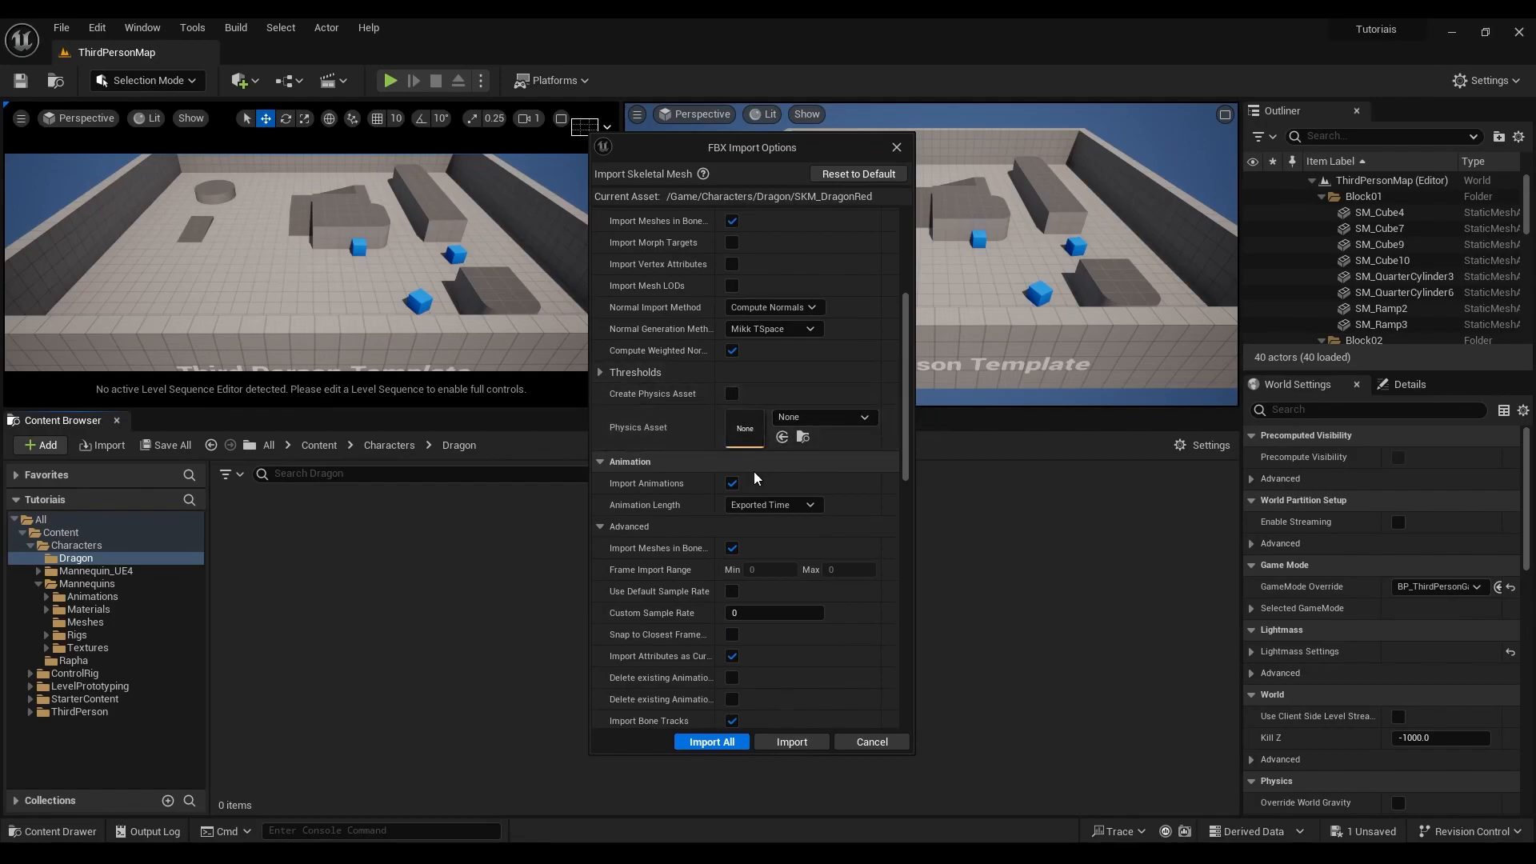
- Disable Import Animations and collapse the Animation section of the FBX import options
scroll(728, 544, "down", 1)
scroll(720, 384, "down", 4)
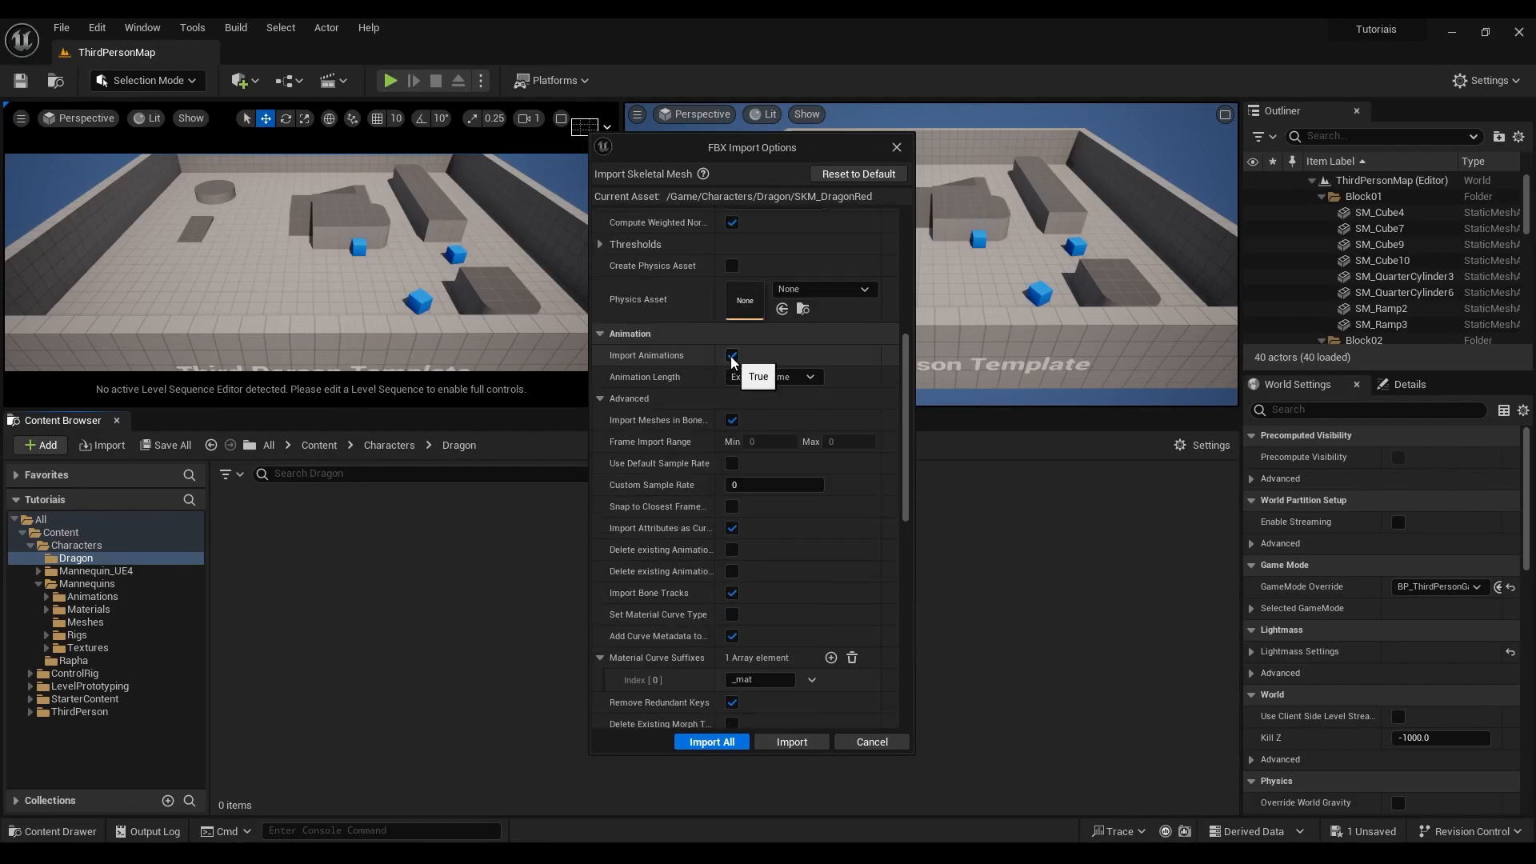
left_click(603, 334)
left_click(604, 334)
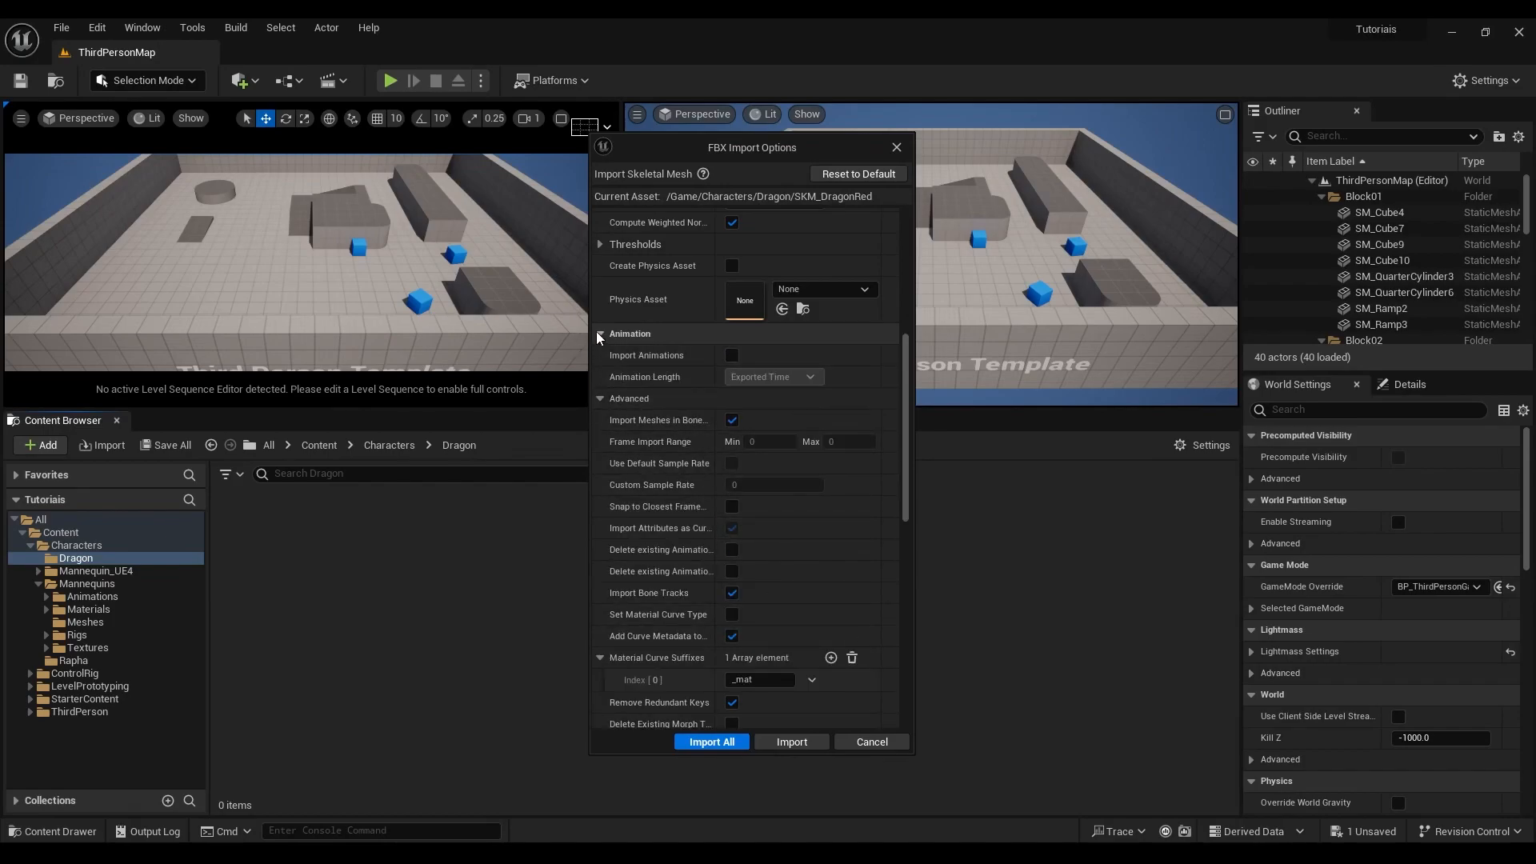
left_click(600, 333)
- Review the material search location and import method, keeping Do Not Search and Do Not Create Material
scroll(749, 510, "down", 3)
scroll(737, 455, "down", 1)
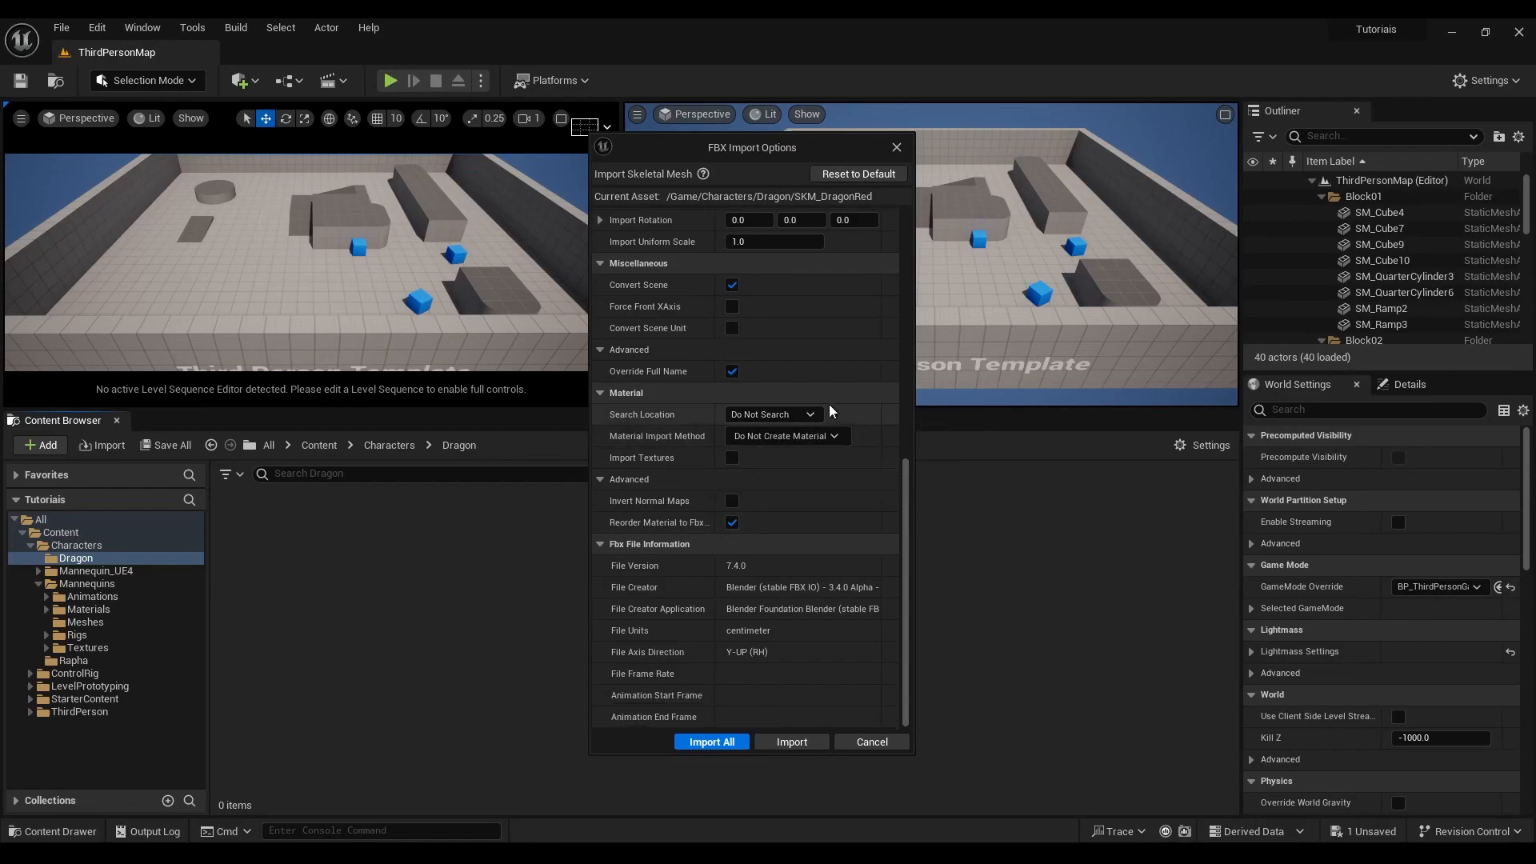
left_click(791, 414)
left_click(773, 491)
left_click(807, 436)
left_click(812, 495)
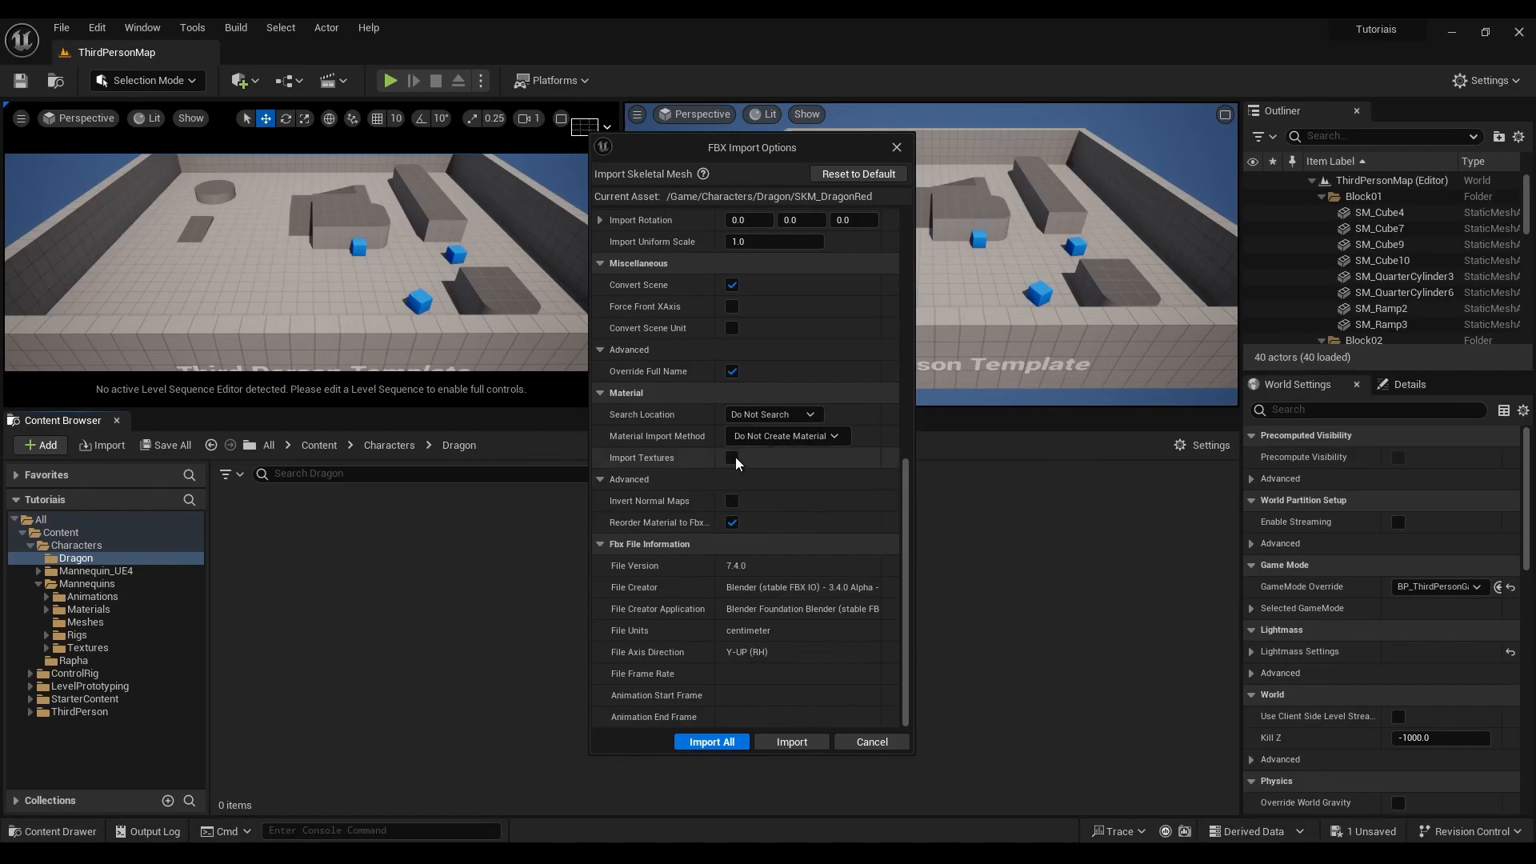
left_click(771, 416)
left_click(787, 490)
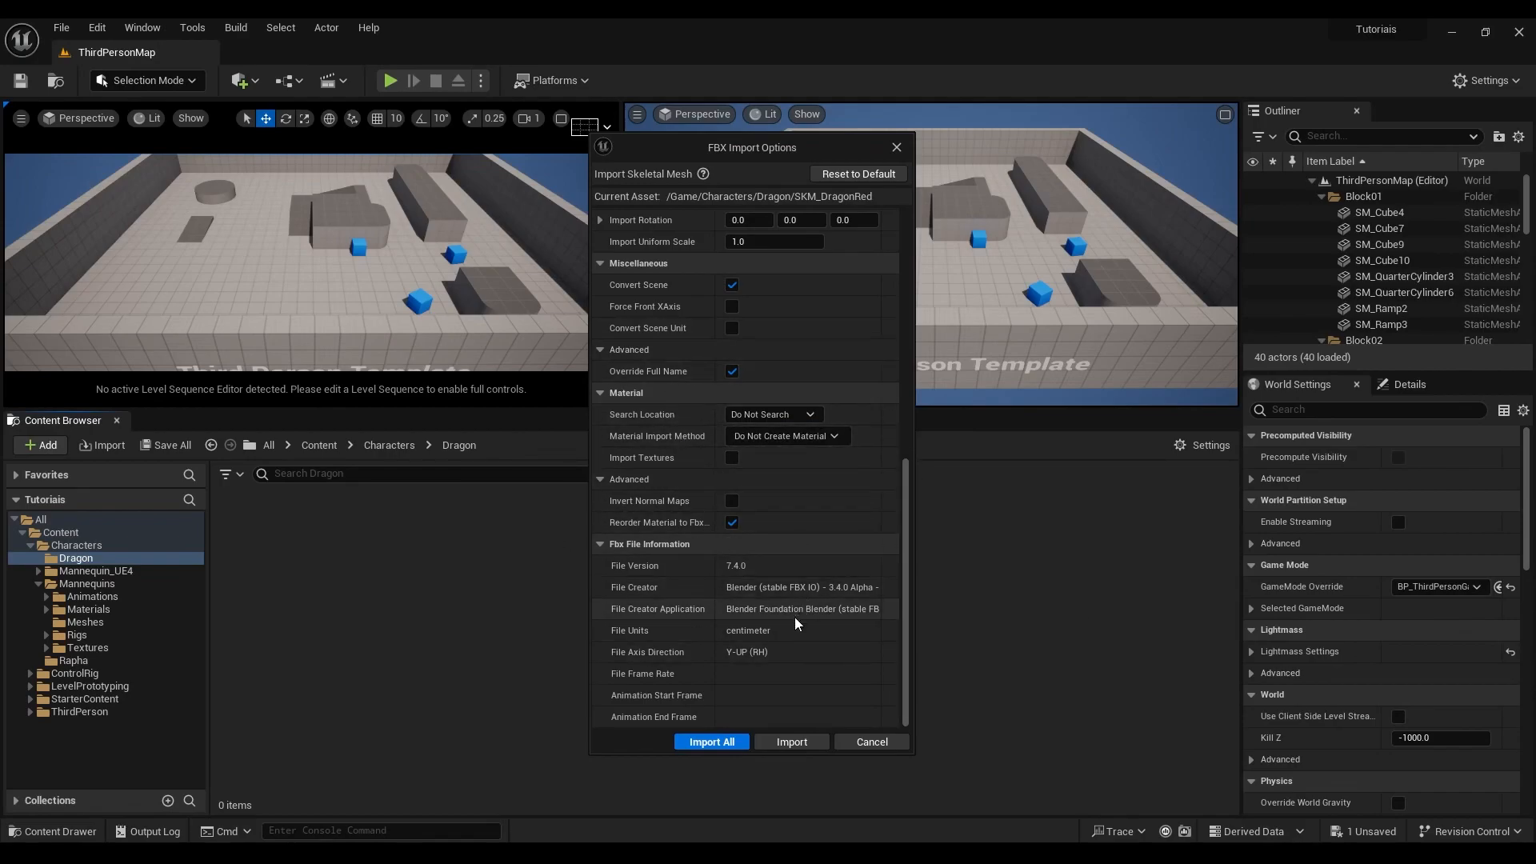
- Import all of the FBX content, close the message log and select the SKM_DragonRed skeletal mesh
left_click(706, 743)
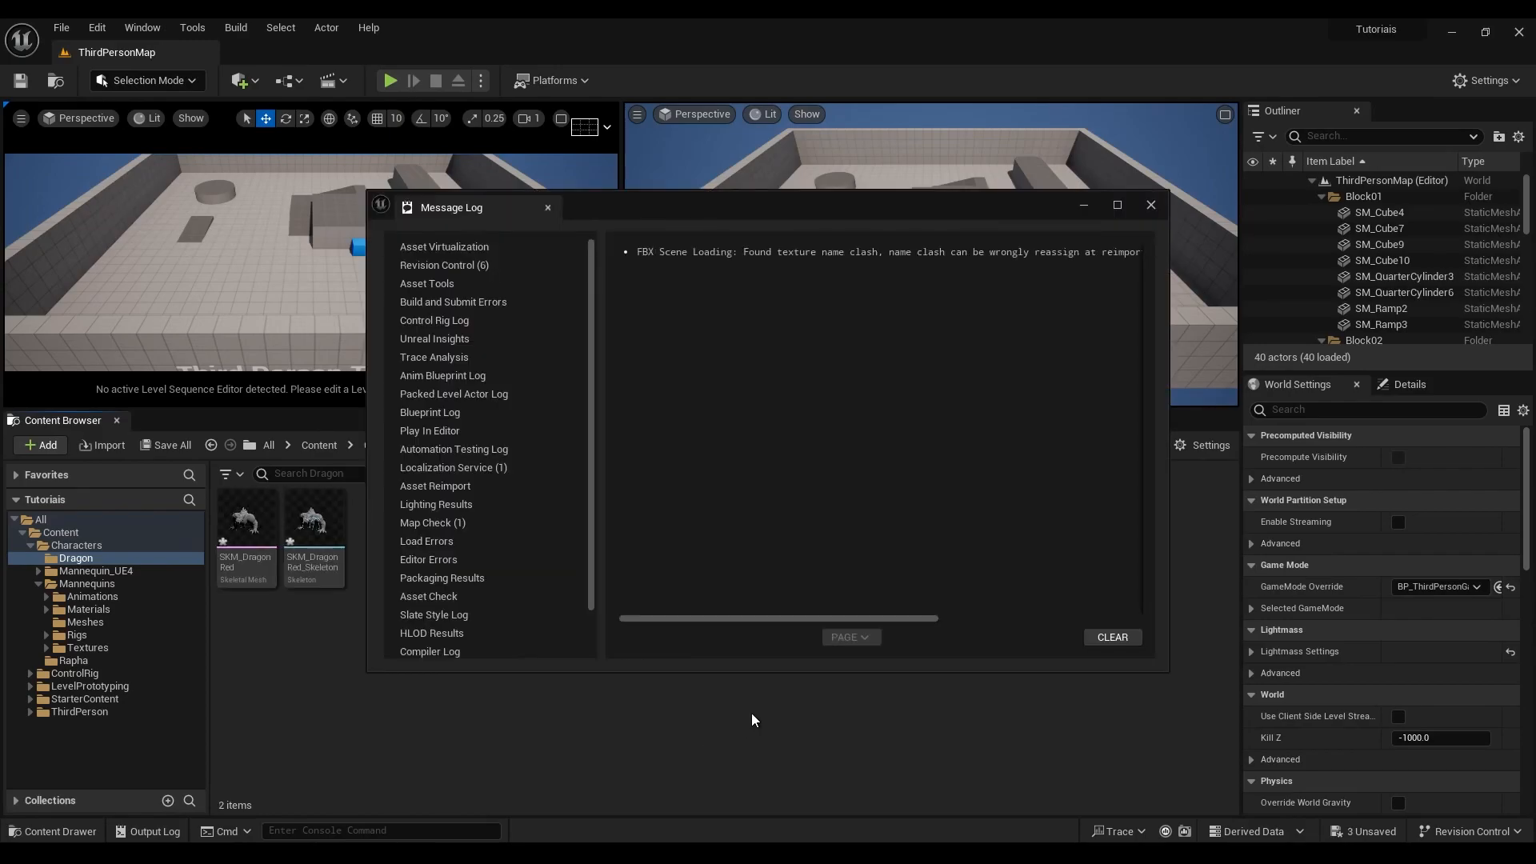
left_click(1151, 206)
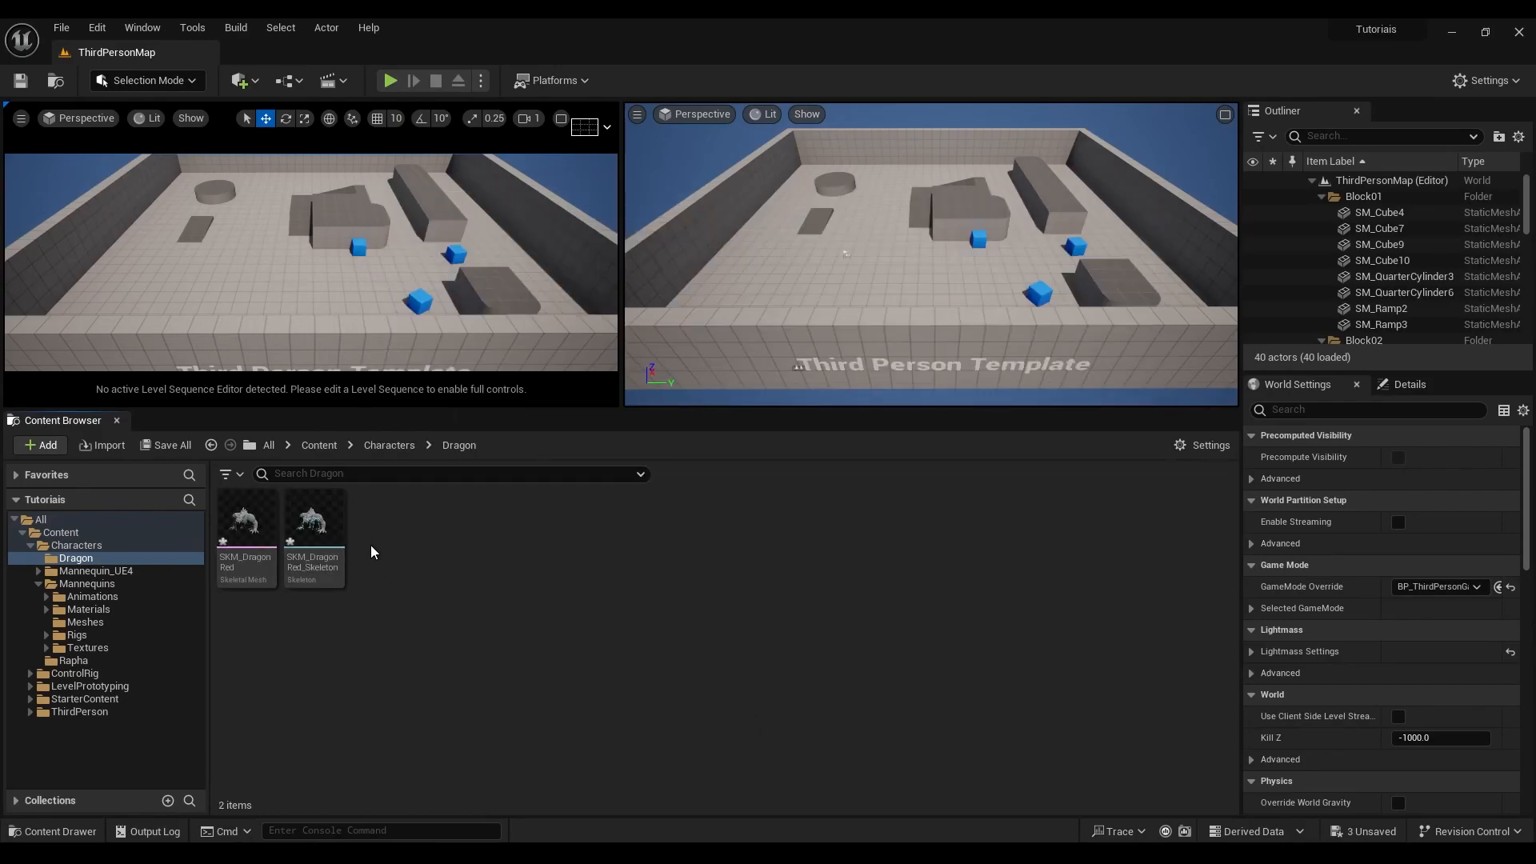
left_click(246, 532)
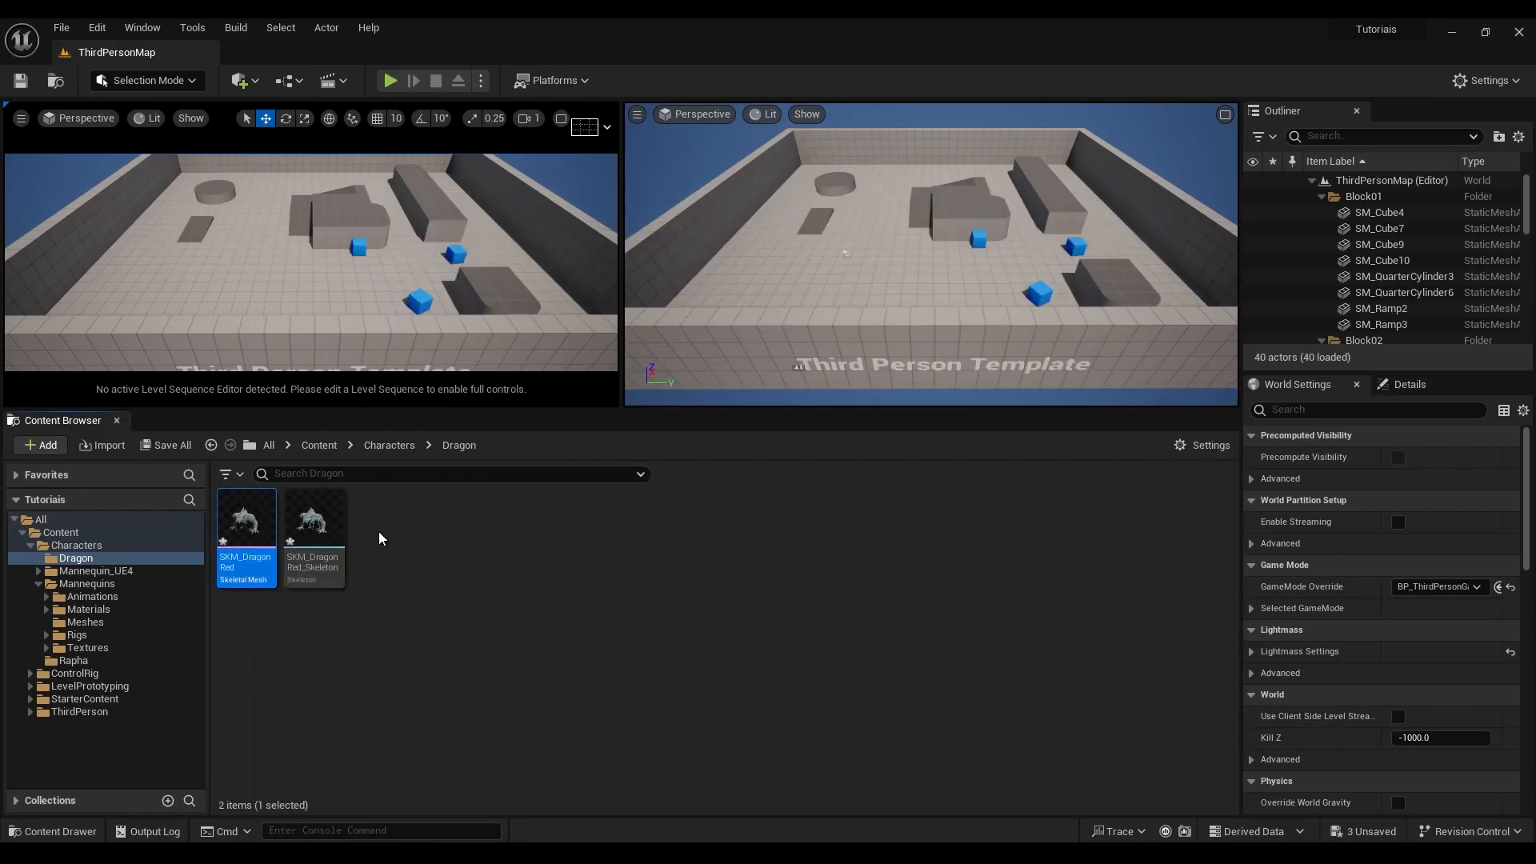
- Open the SKM_DragonRed skeletal mesh to examine its bone display and material slots, and return to the level
double_click(244, 524)
left_click_drag(409, 200, 347, 56)
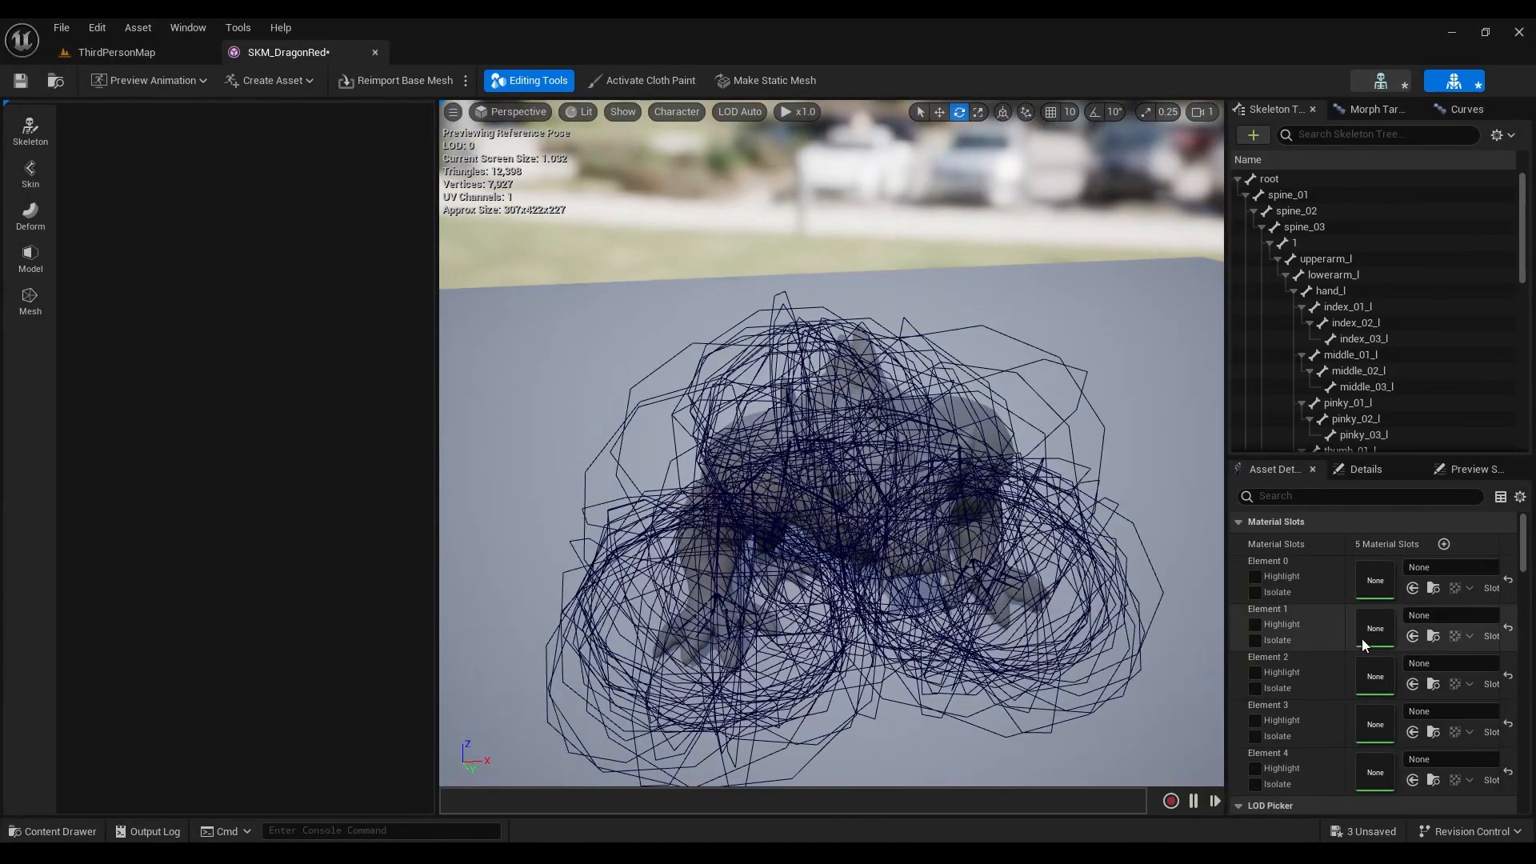
scroll(1378, 613, "down", 3)
scroll(1333, 636, "up", 1)
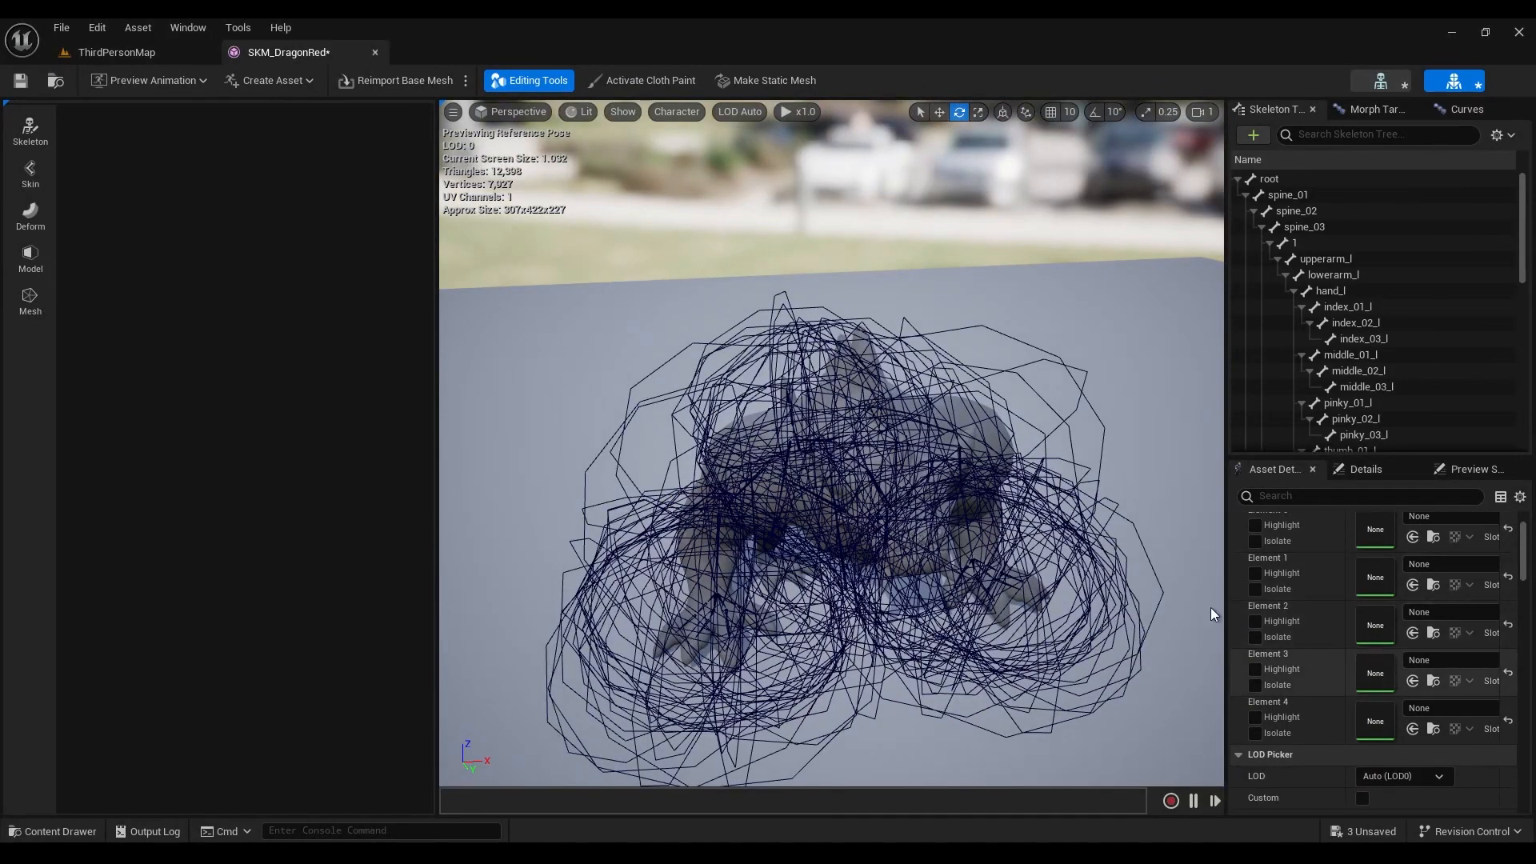
left_click(117, 52)
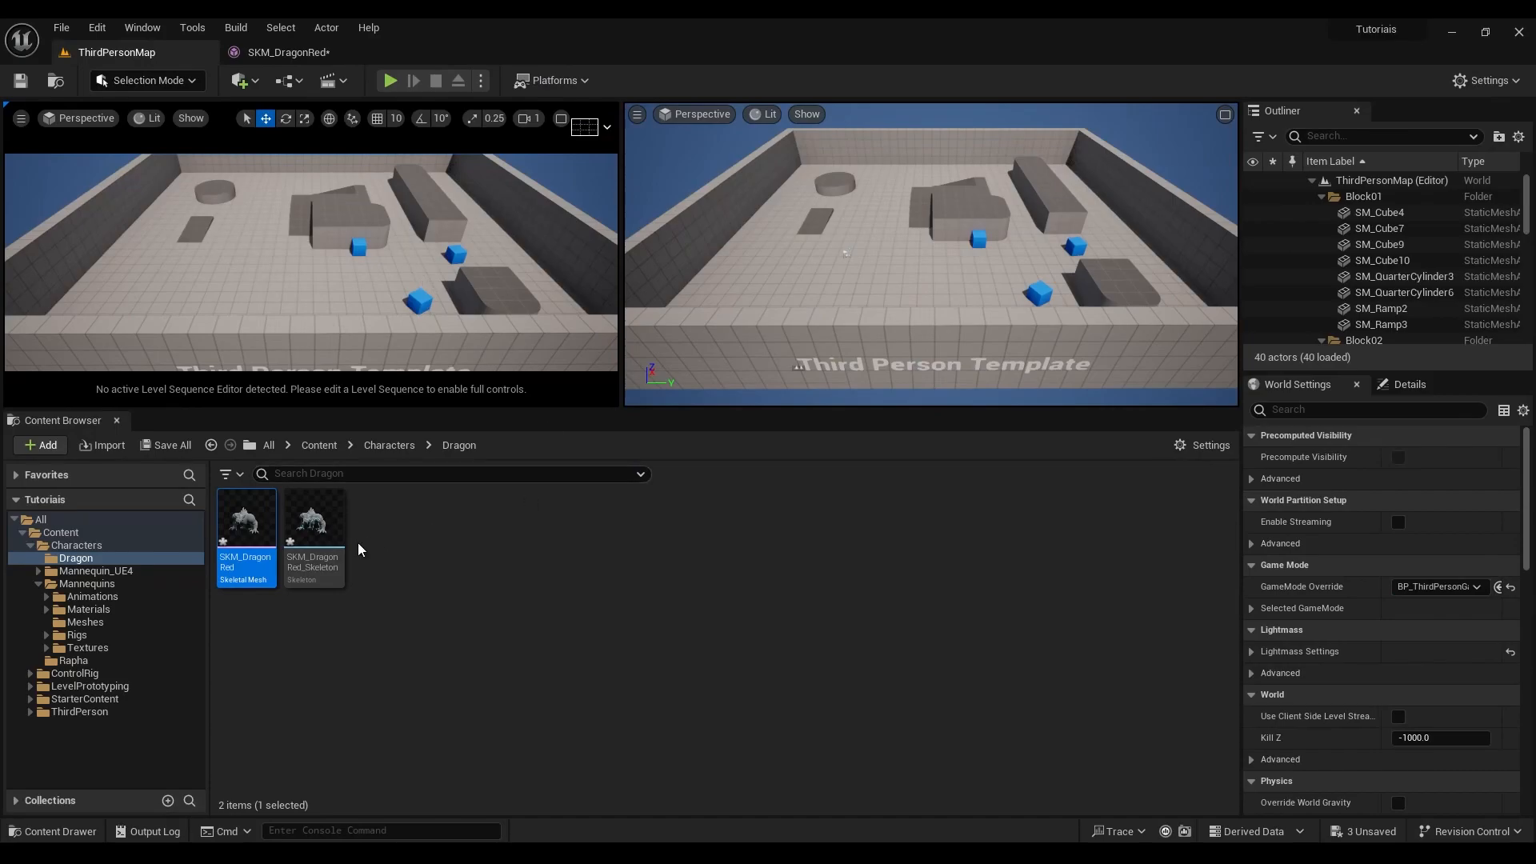
- Open the SKM_DragonRed_Skeleton asset, view its bones from different angles and check the root bone's scale
left_click(458, 607)
left_click(315, 520)
left_click(426, 675)
double_click(317, 523)
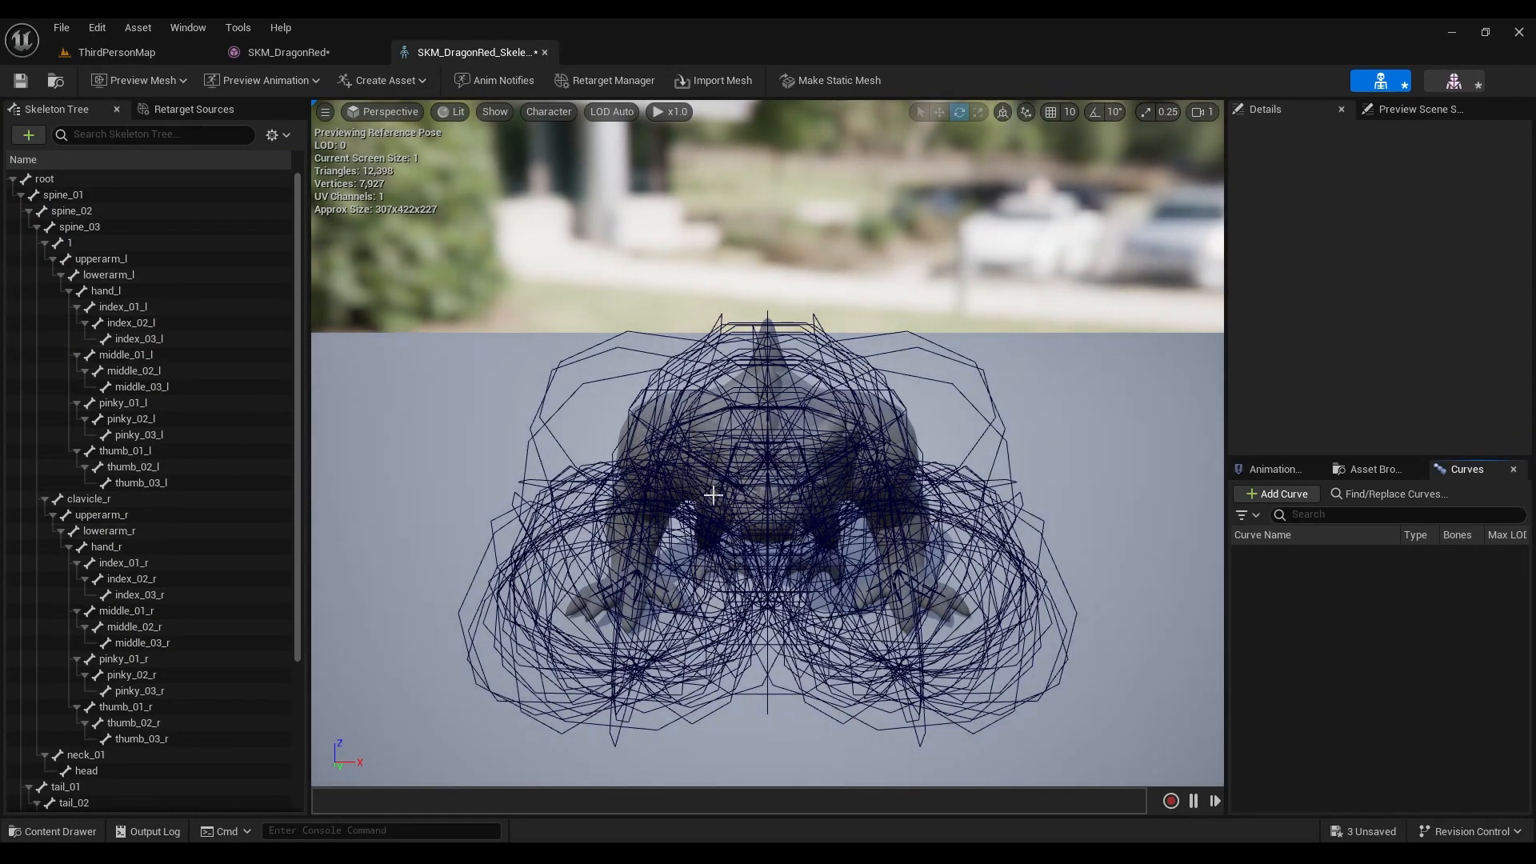
left_click_drag(988, 713, 968, 250)
left_click_drag(922, 402, 737, 477)
left_click_drag(734, 317, 878, 462, "alt")
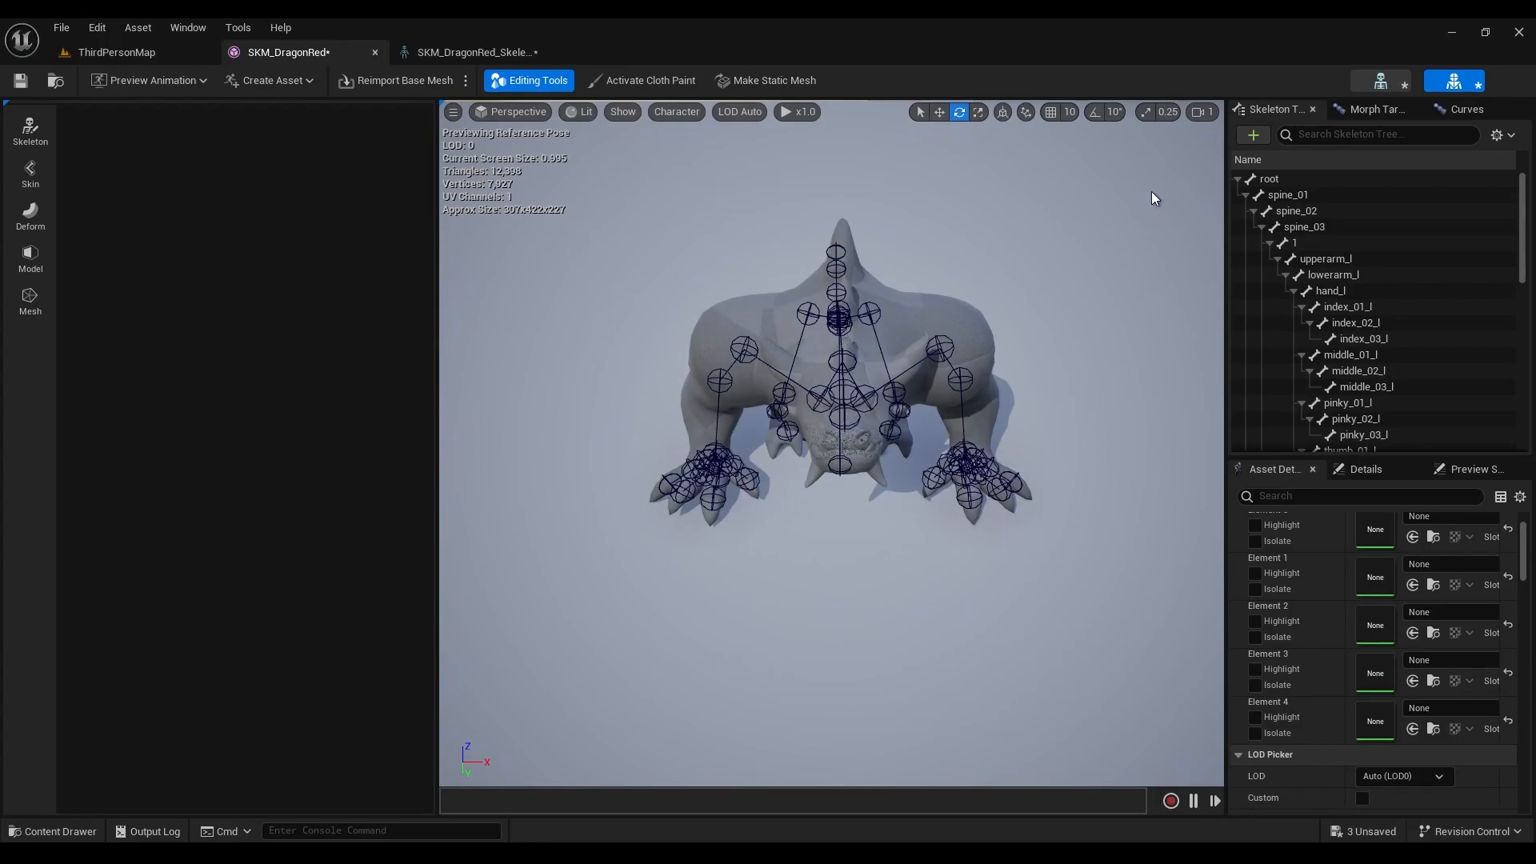
left_click(456, 52)
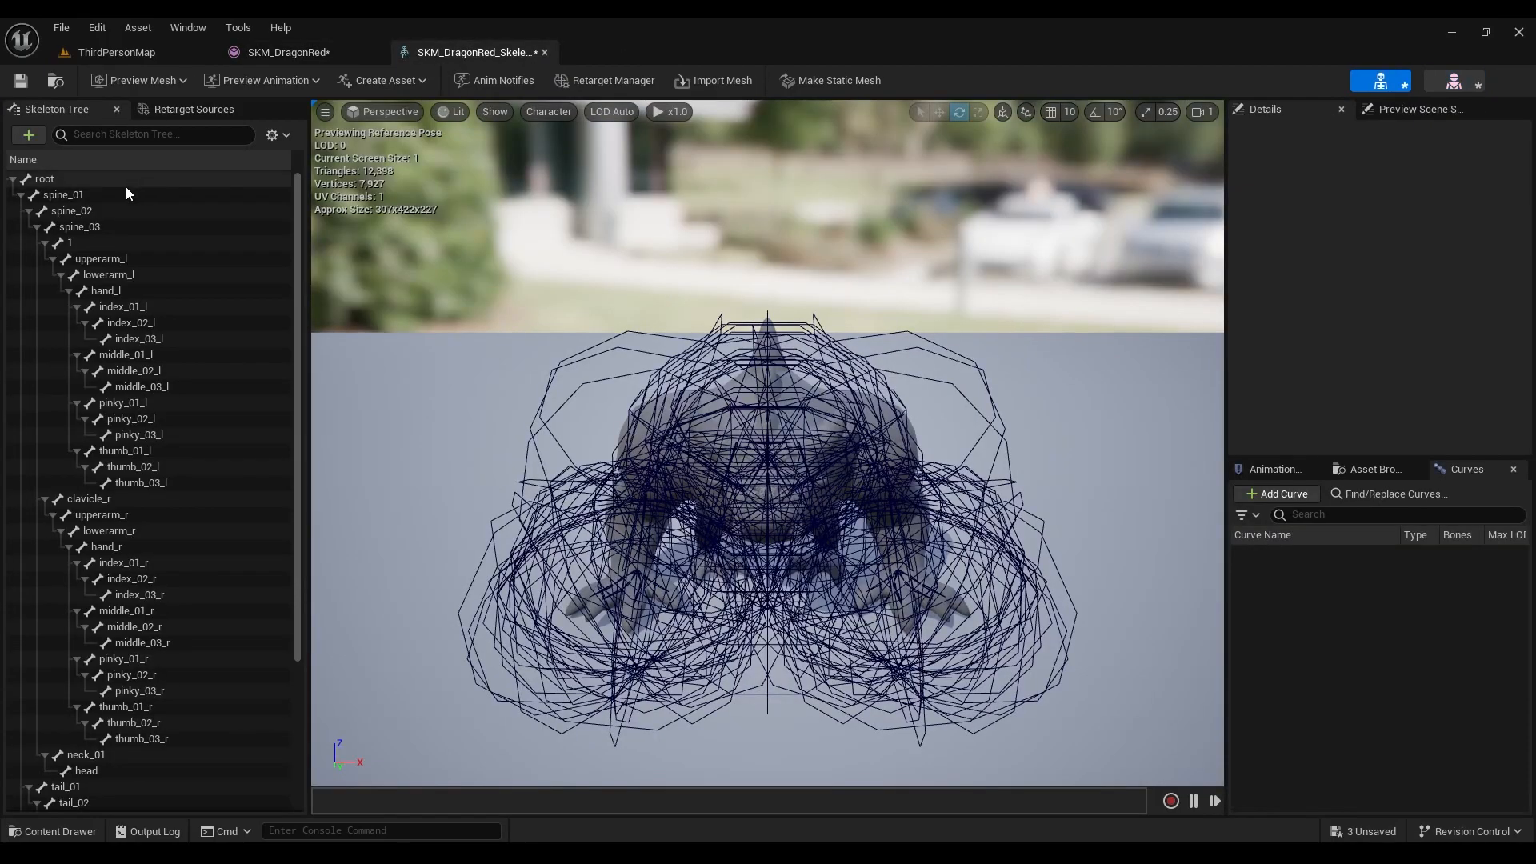
left_click(118, 180)
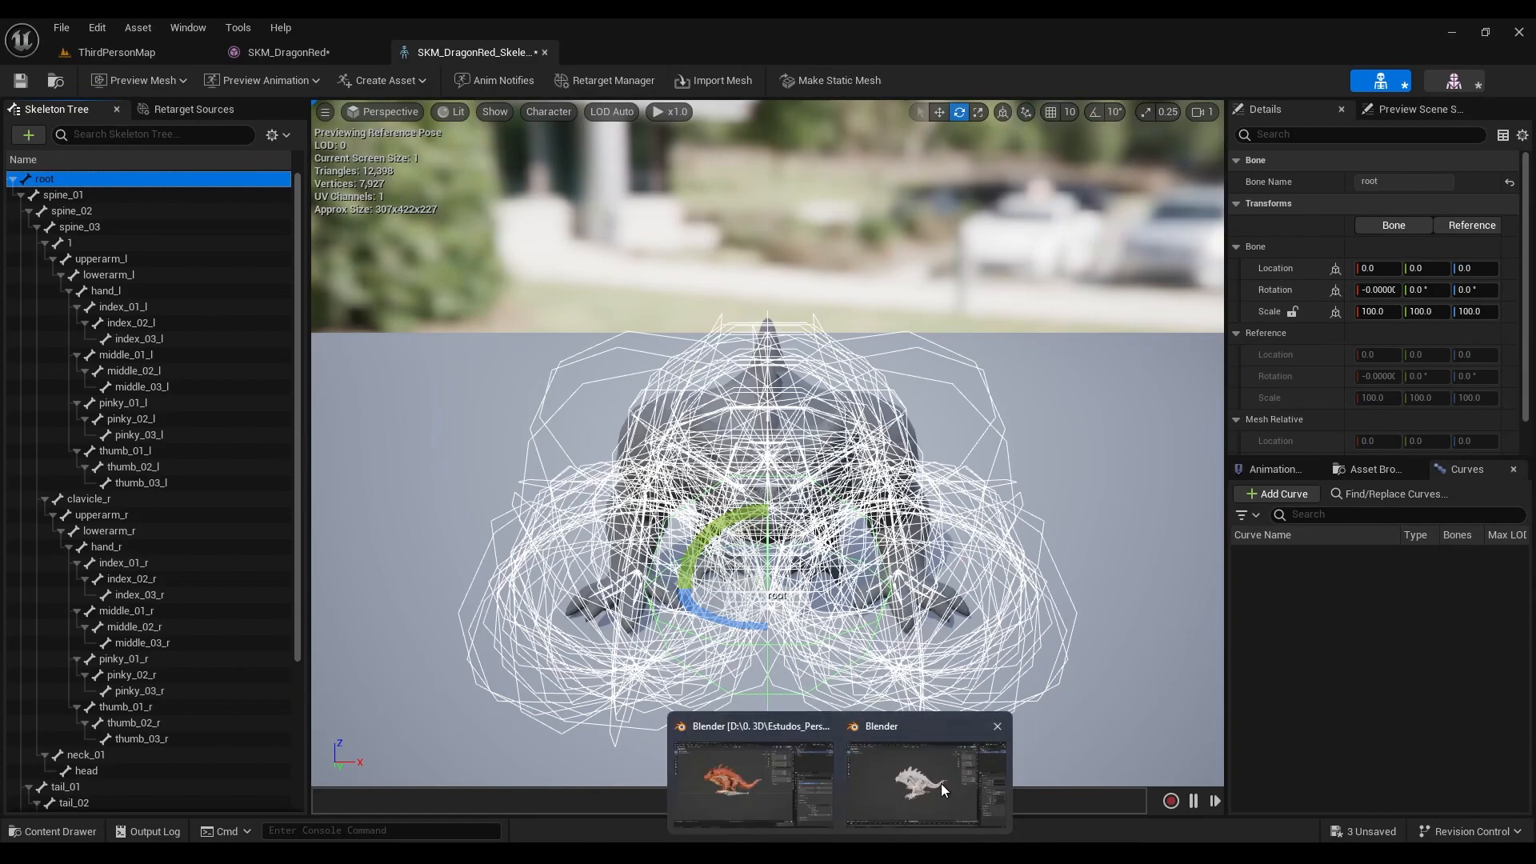
- Switch to Blender and apply the scale of the dragon's armature in Object Mode
left_click(941, 784)
left_click(781, 536)
middle_click_drag(781, 536, 829, 480)
key("ctrl+Tab")
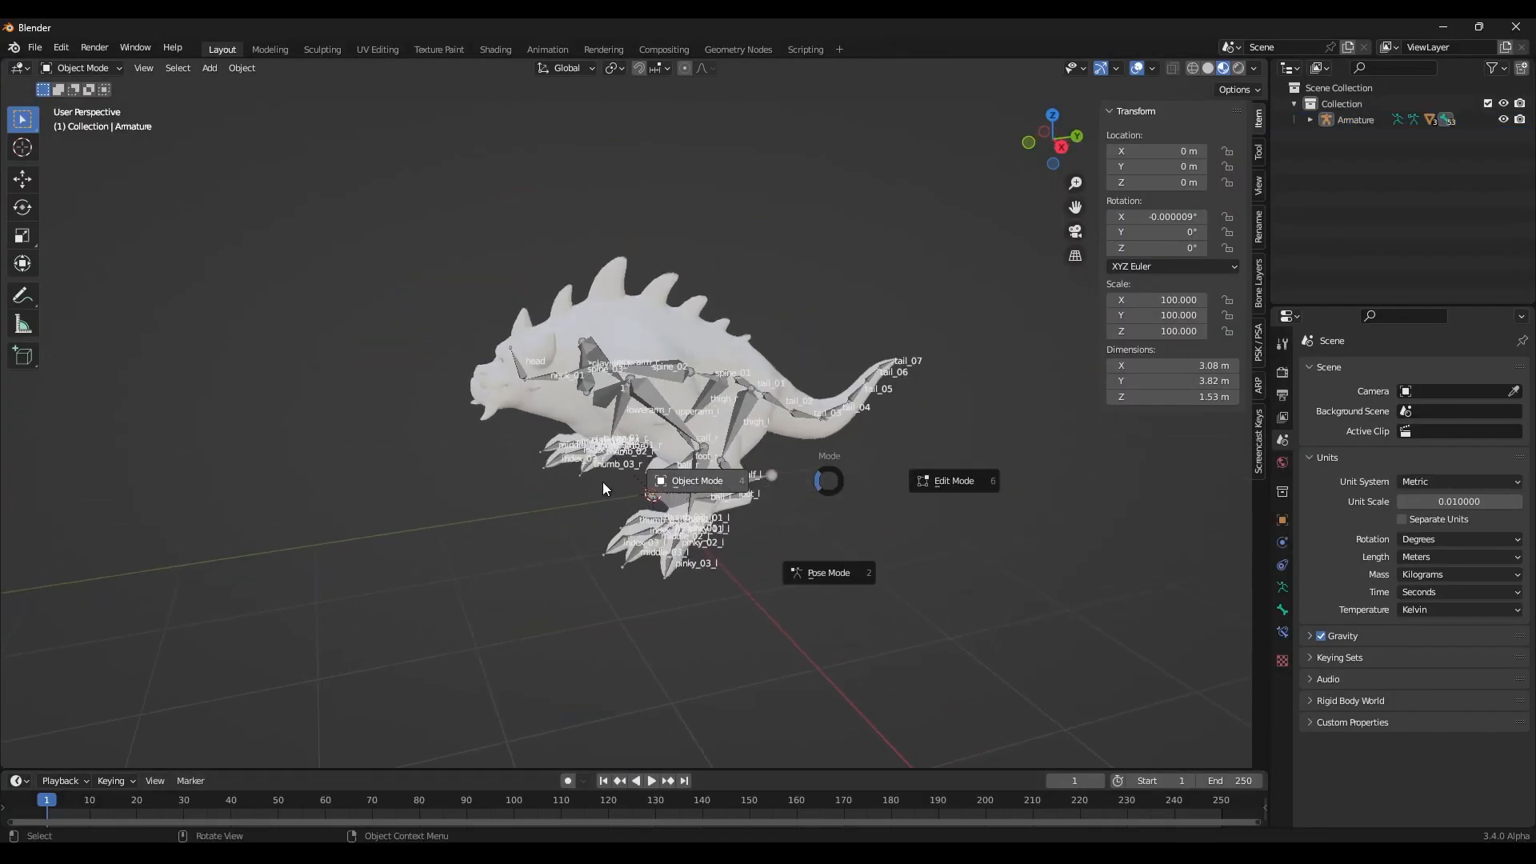
left_click(665, 410)
middle_click_drag(786, 427, 771, 472)
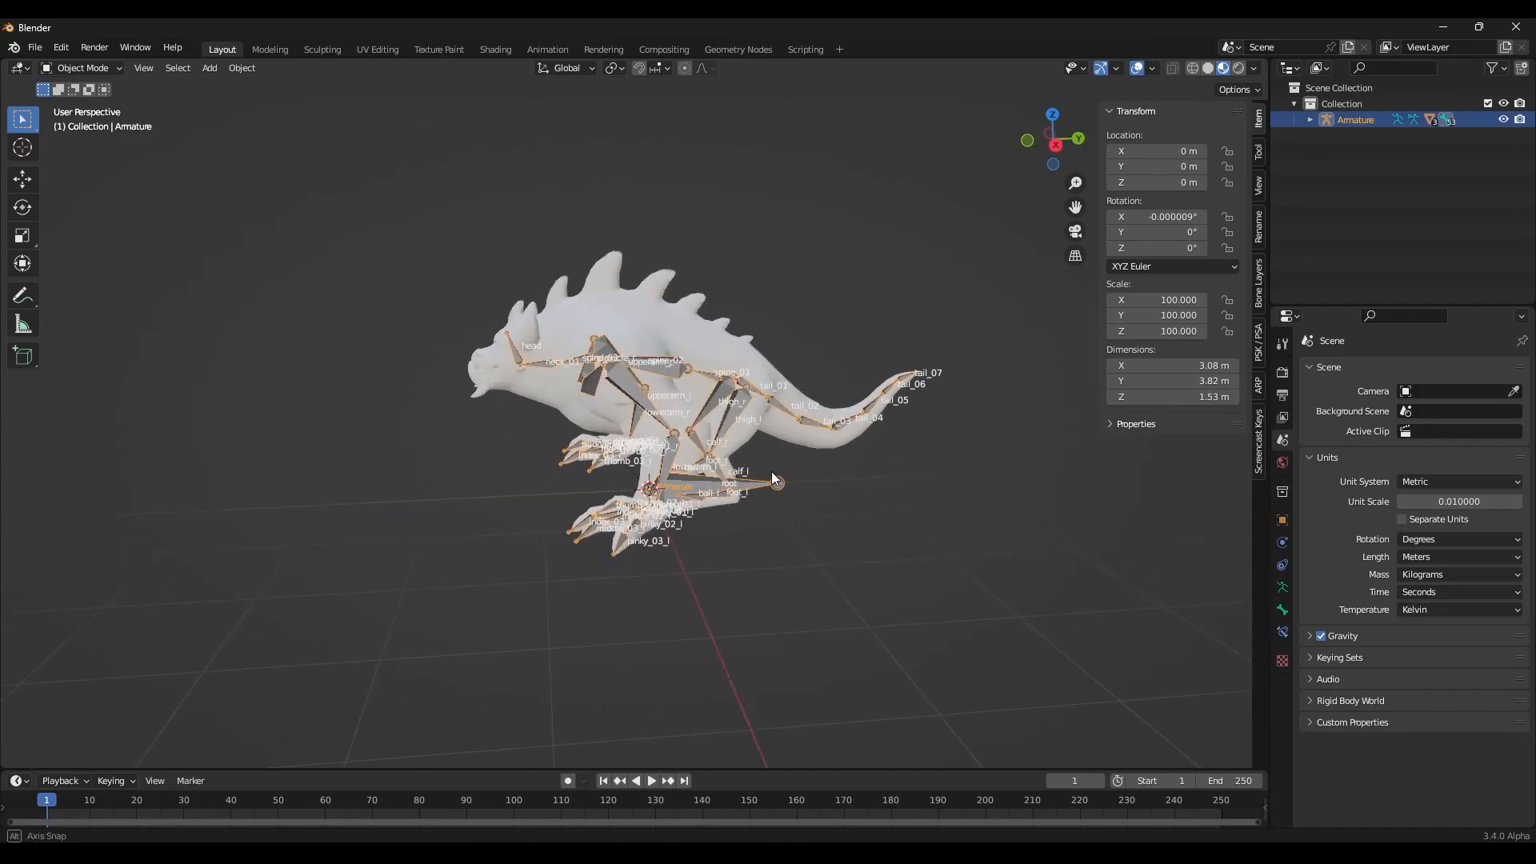
key("ctrl+a")
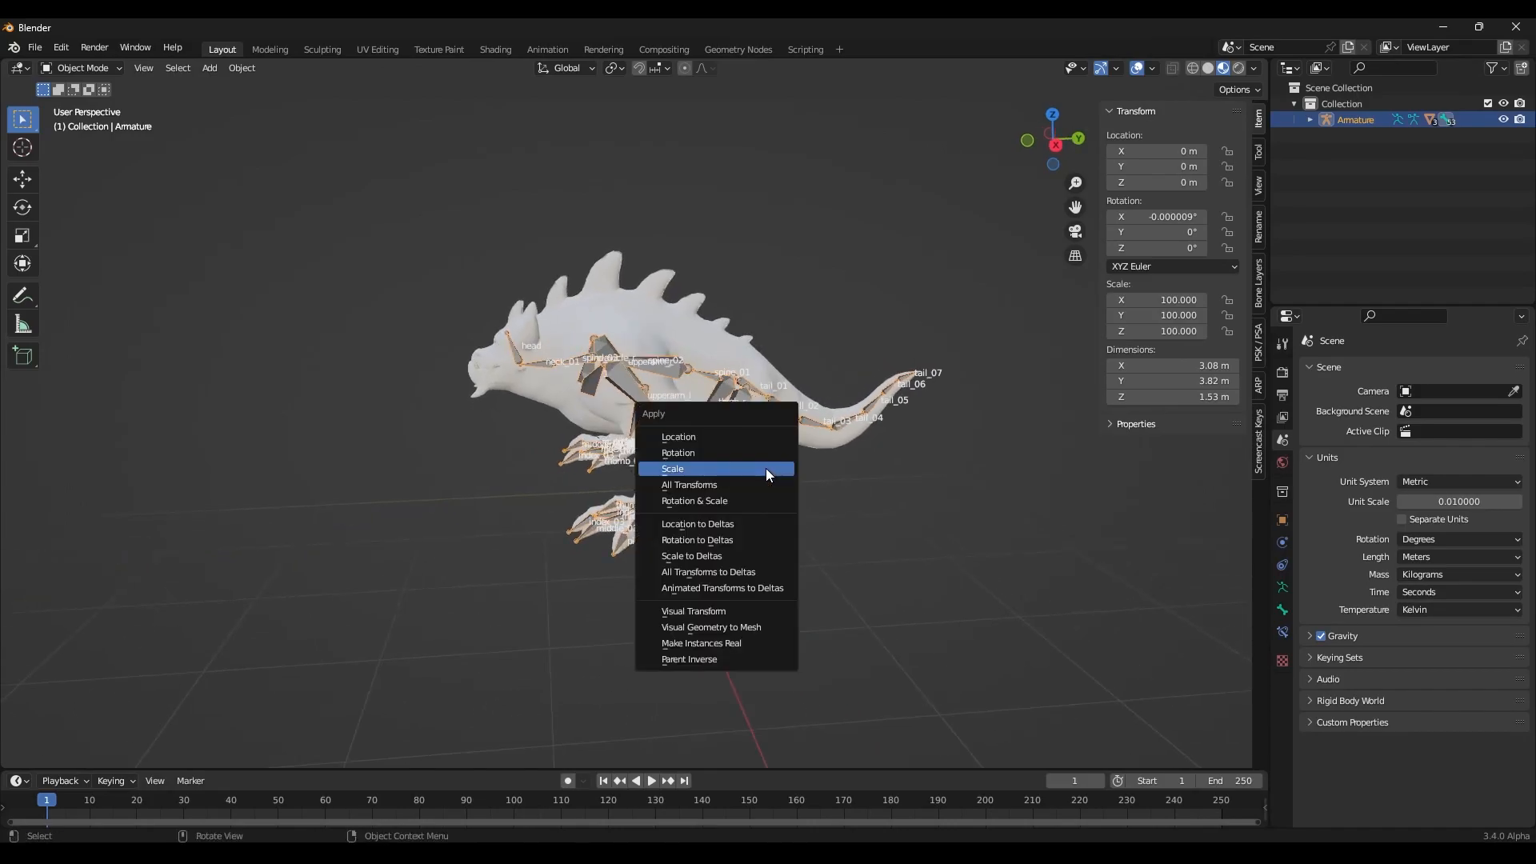
left_click(765, 468)
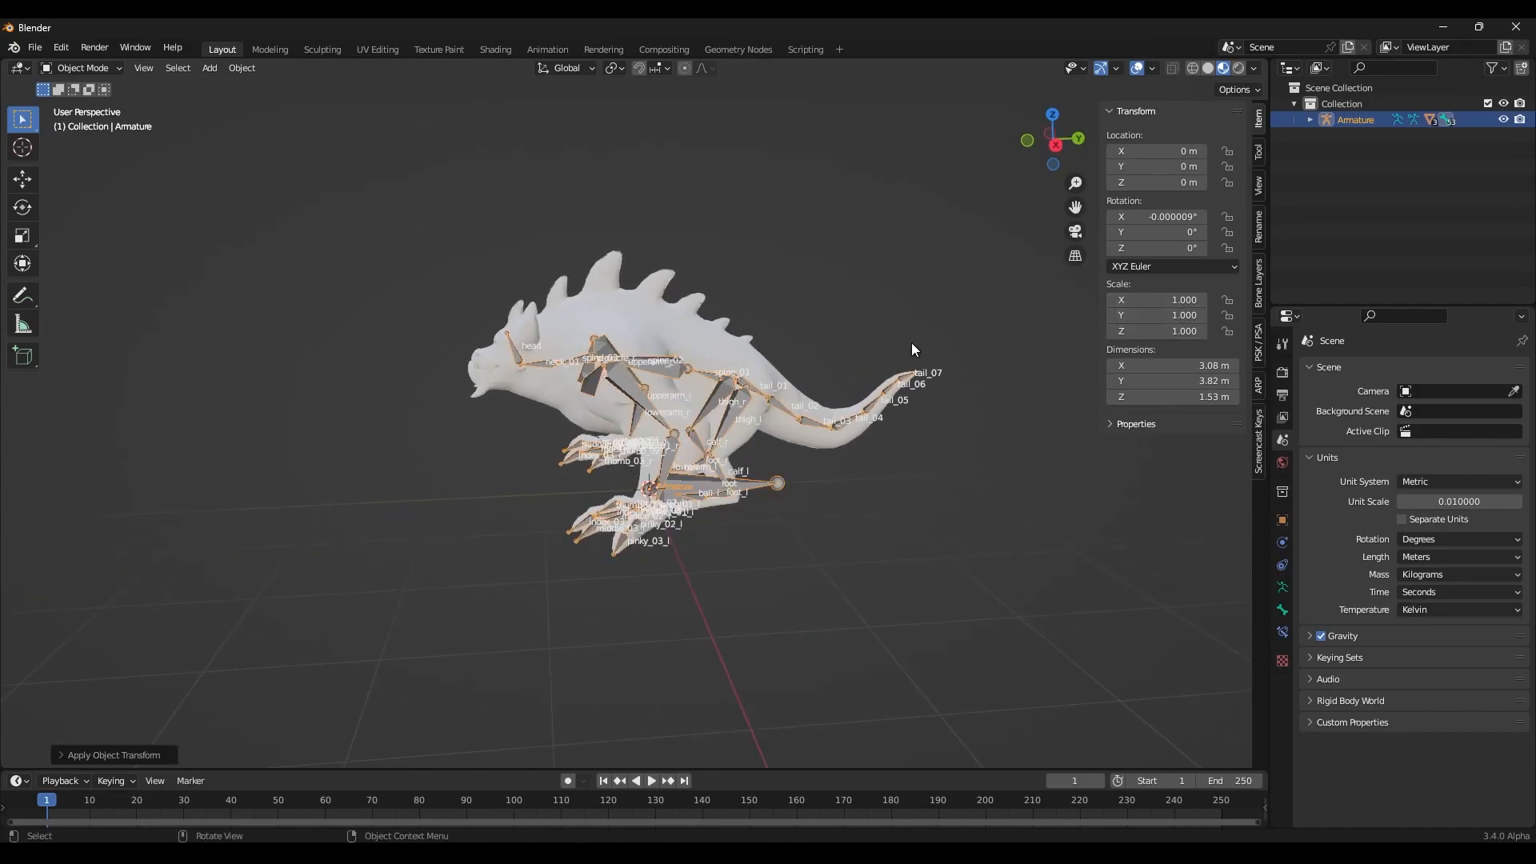
- Apply the scale of the dragon's remaining meshes: corpoRetopo_low, chifres.001 and olhos
left_click(685, 311)
key("ctrl+a")
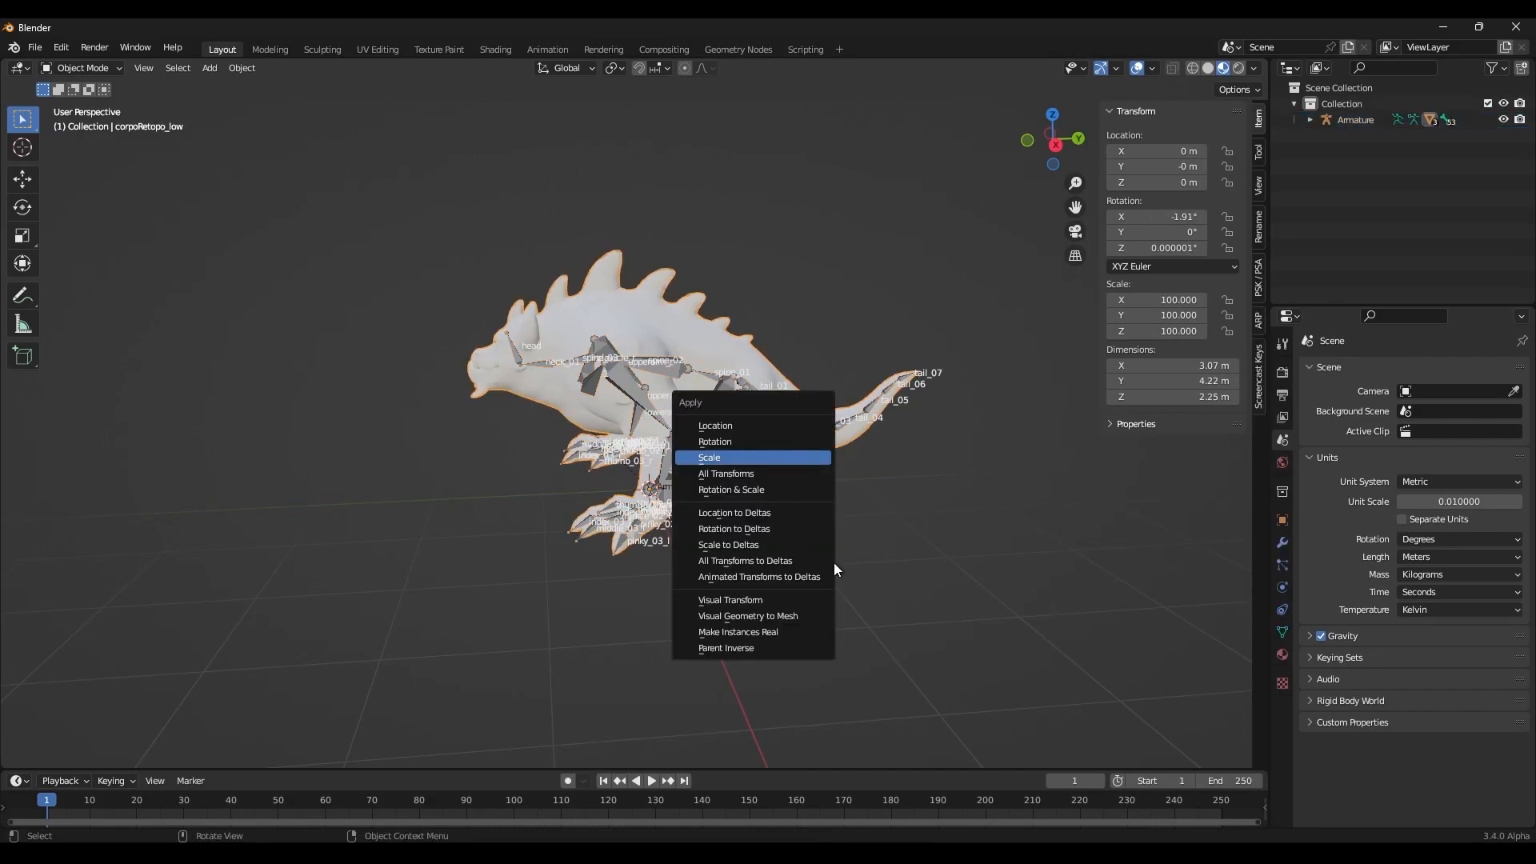
left_click(800, 454)
left_click(1310, 119)
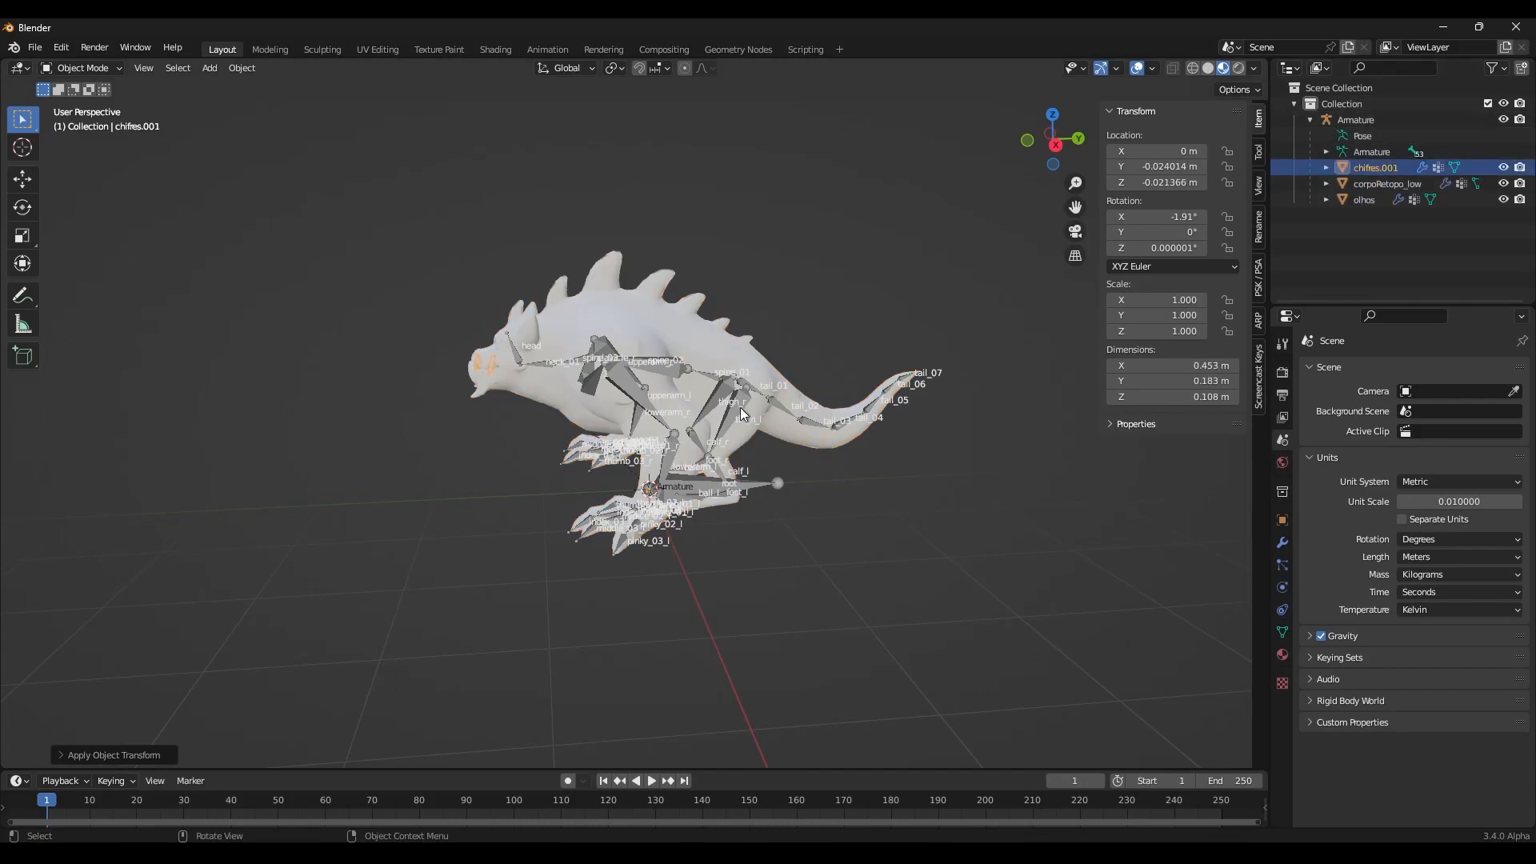
left_click(1353, 200)
key("ctrl+a")
left_click(659, 429)
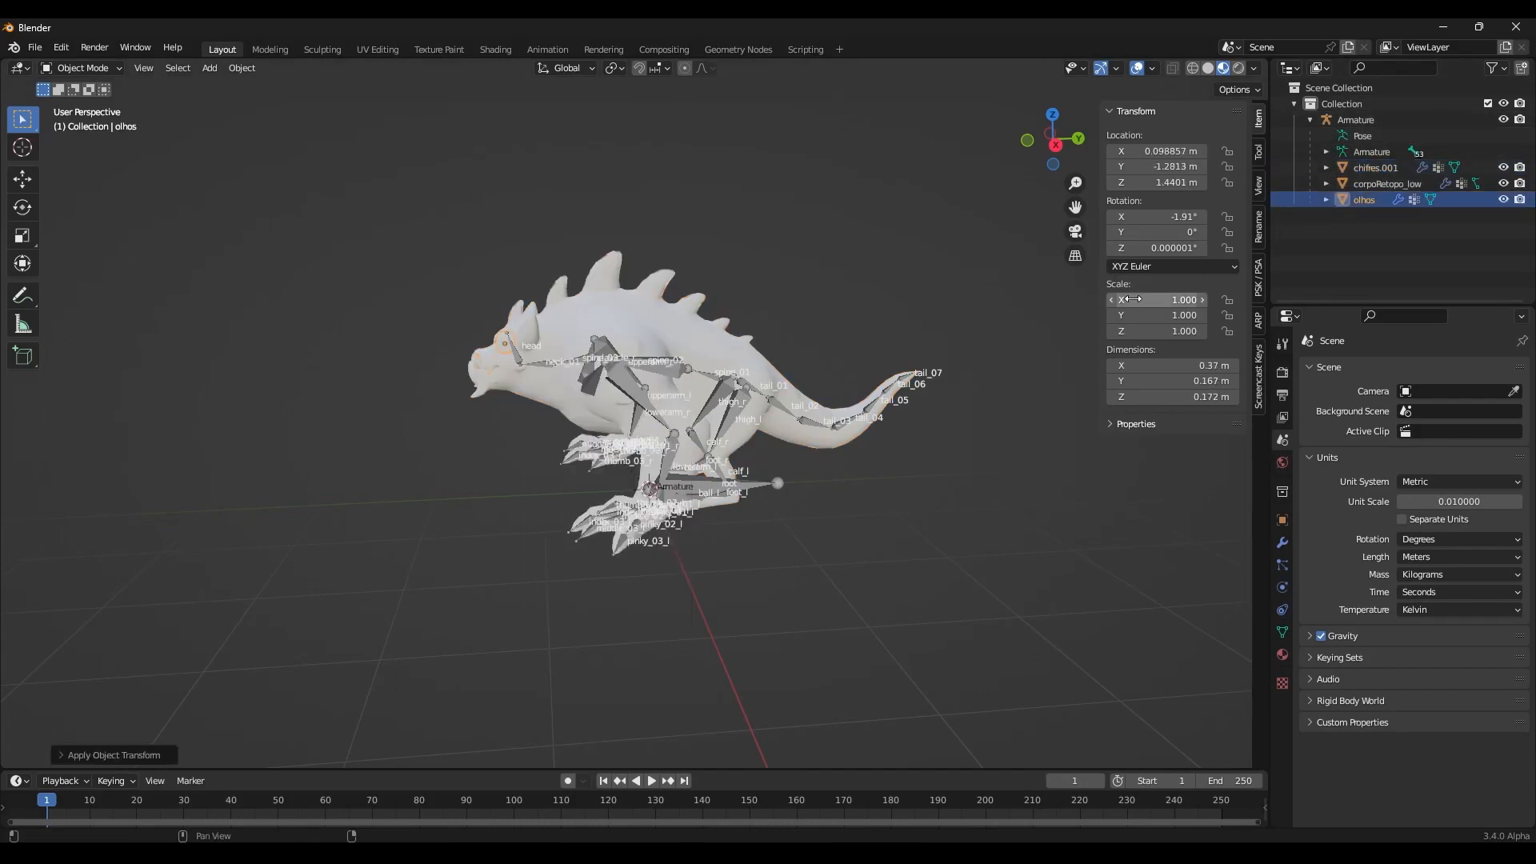
- Select the armature and all its meshes and export them as FBX, overwriting SKM_DragonRed.fbx on the desktop
left_click(1357, 109)
left_click(1361, 125)
middle_click_drag(841, 408, 877, 420)
key("ctrl+Tab")
left_click(424, 522)
key("a")
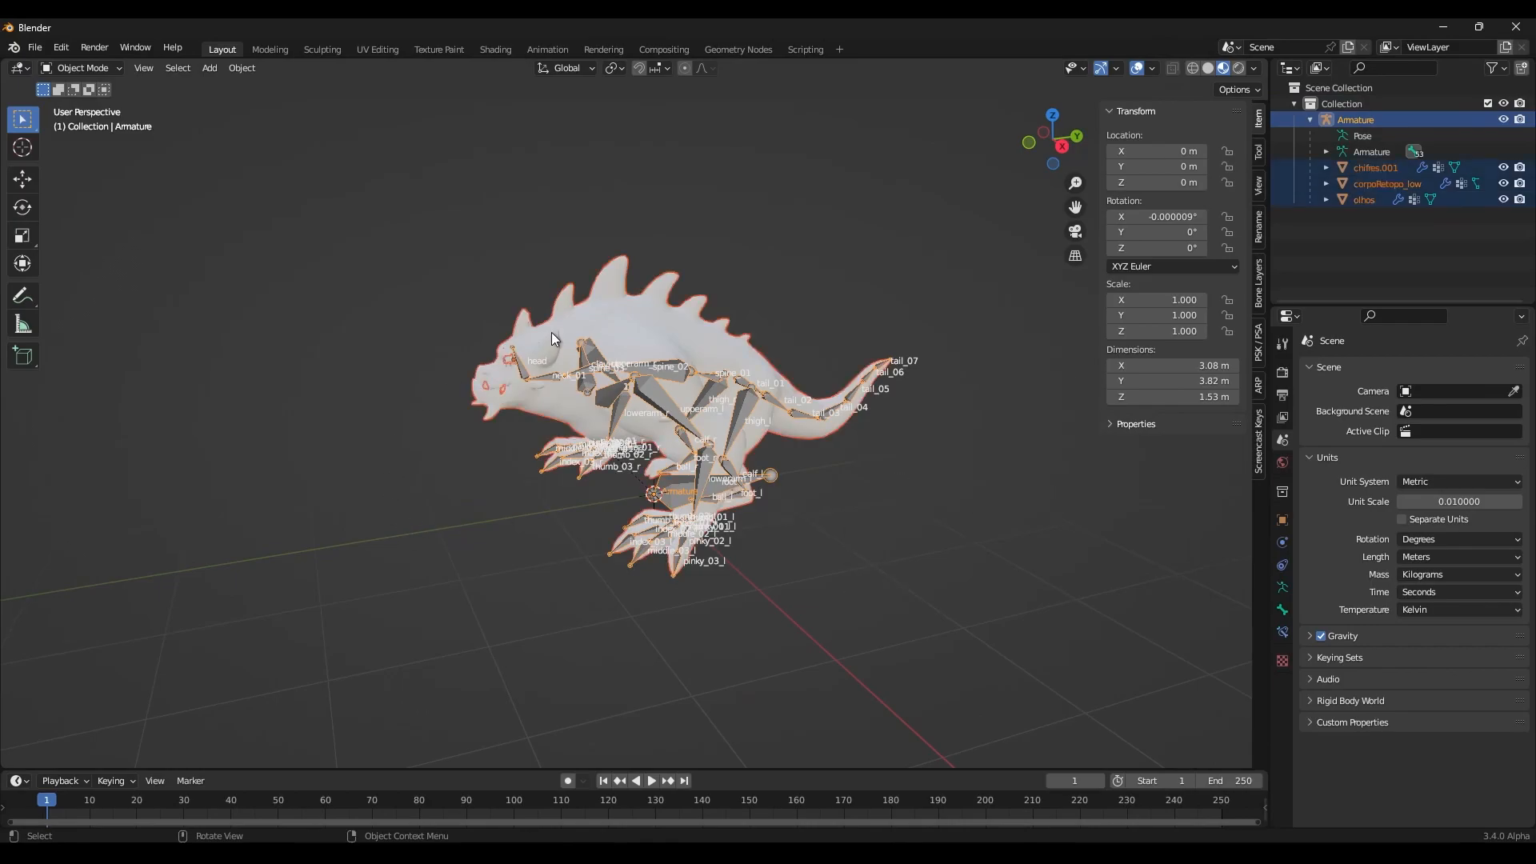
left_click(36, 47)
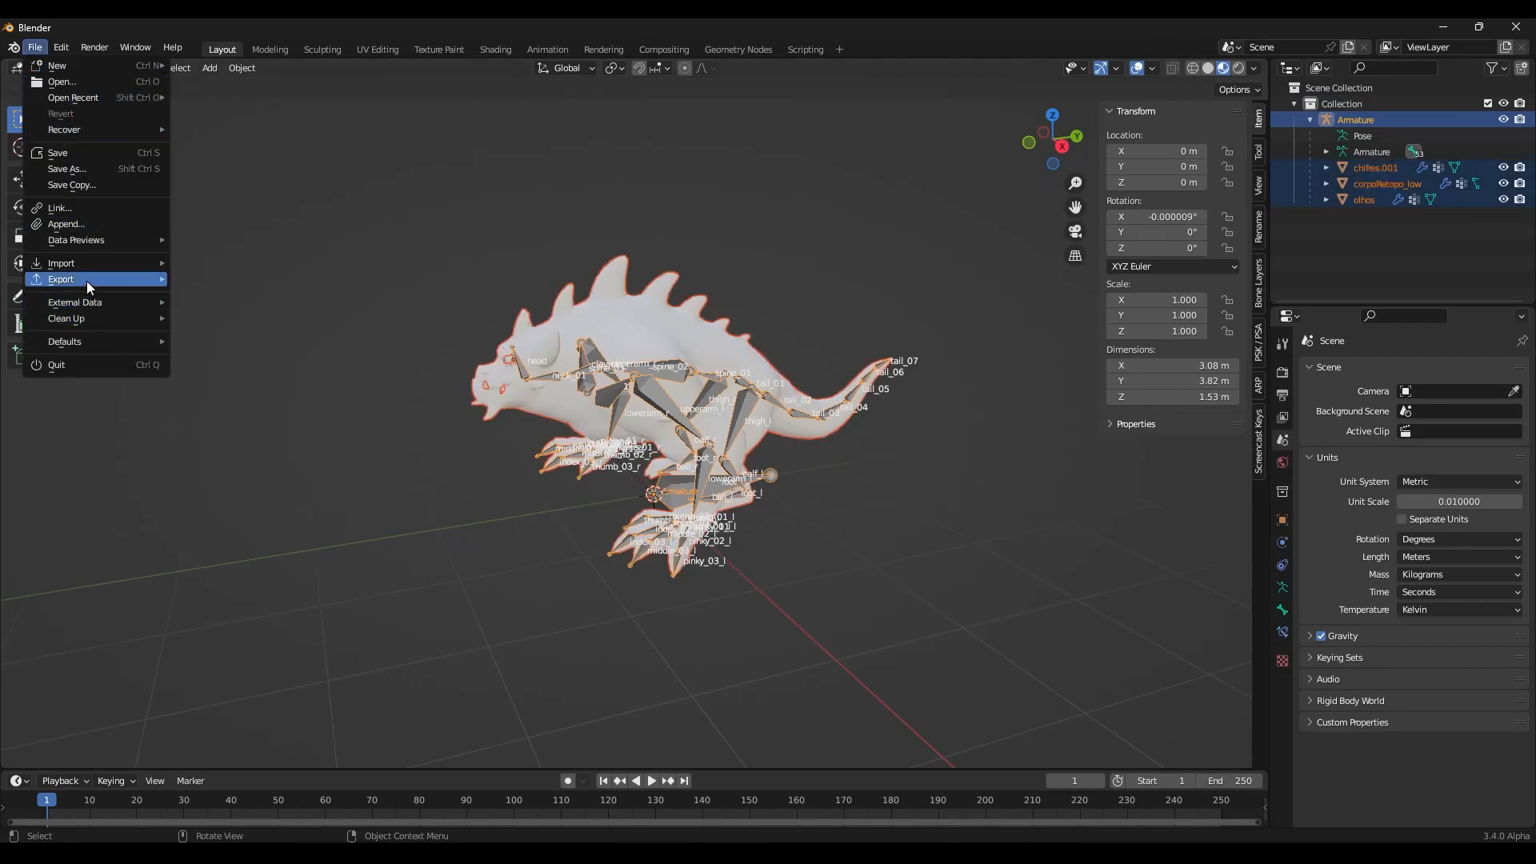
mouse_move(88, 280)
left_click(252, 420)
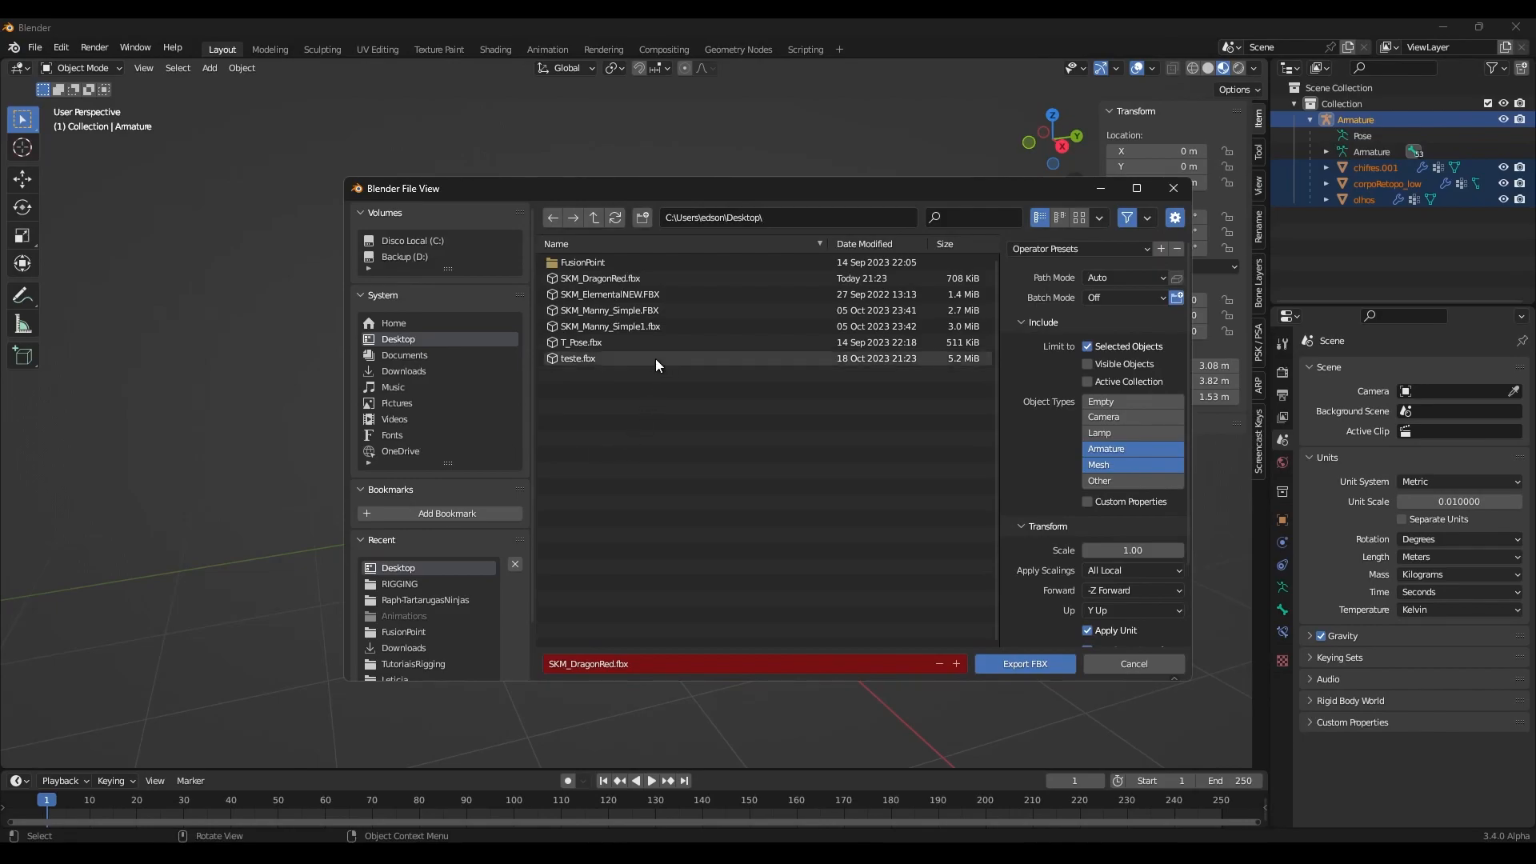
left_click(613, 281)
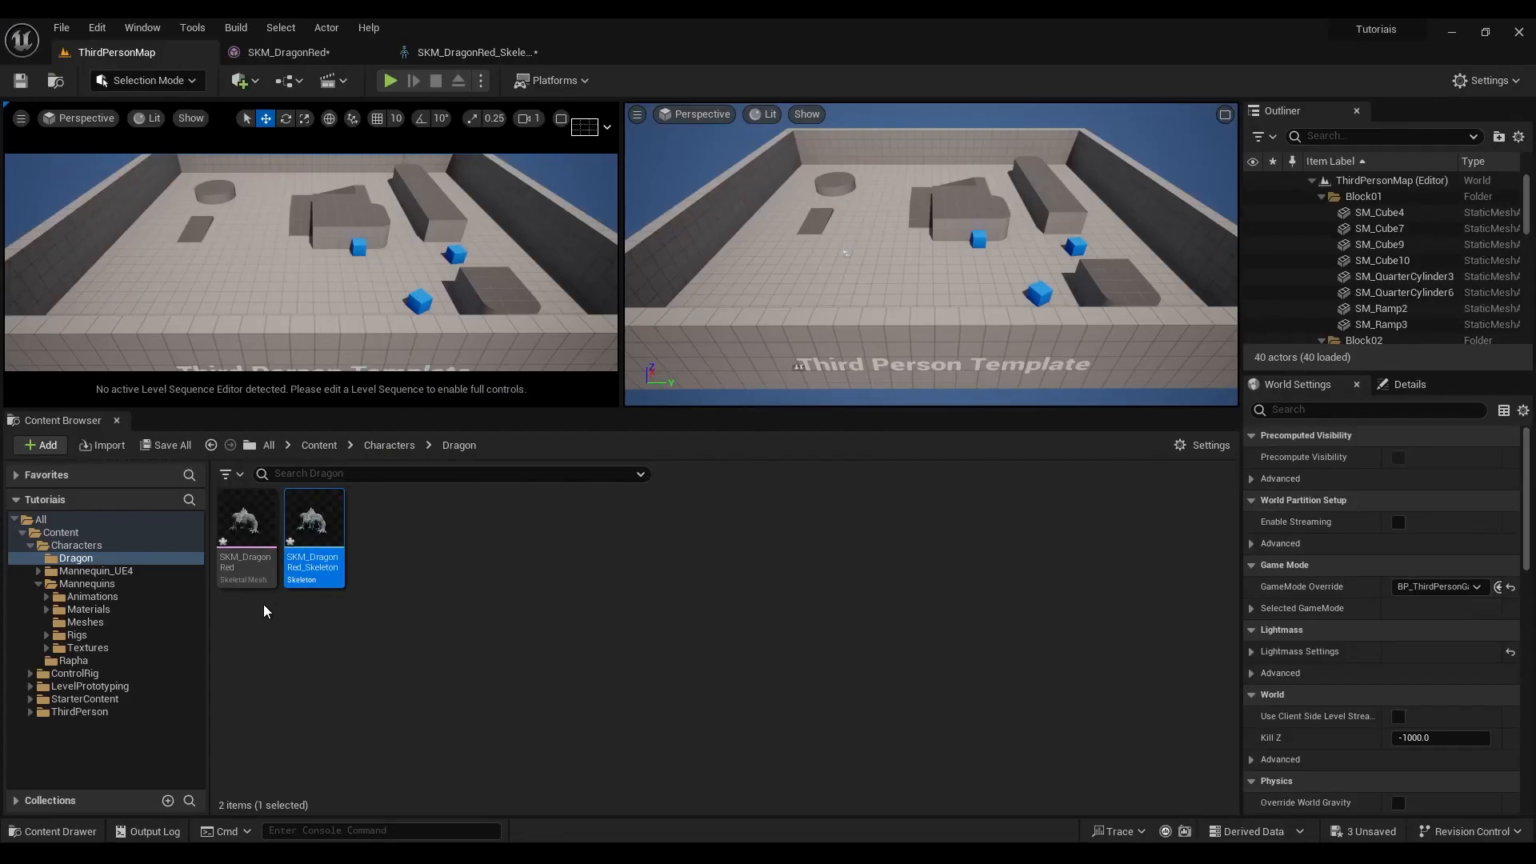
- Back in Unreal Engine, reimport the SKM_DragonRed skeletal mesh using the new SKM_DragonRed.fbx from the desktop
left_click(246, 525)
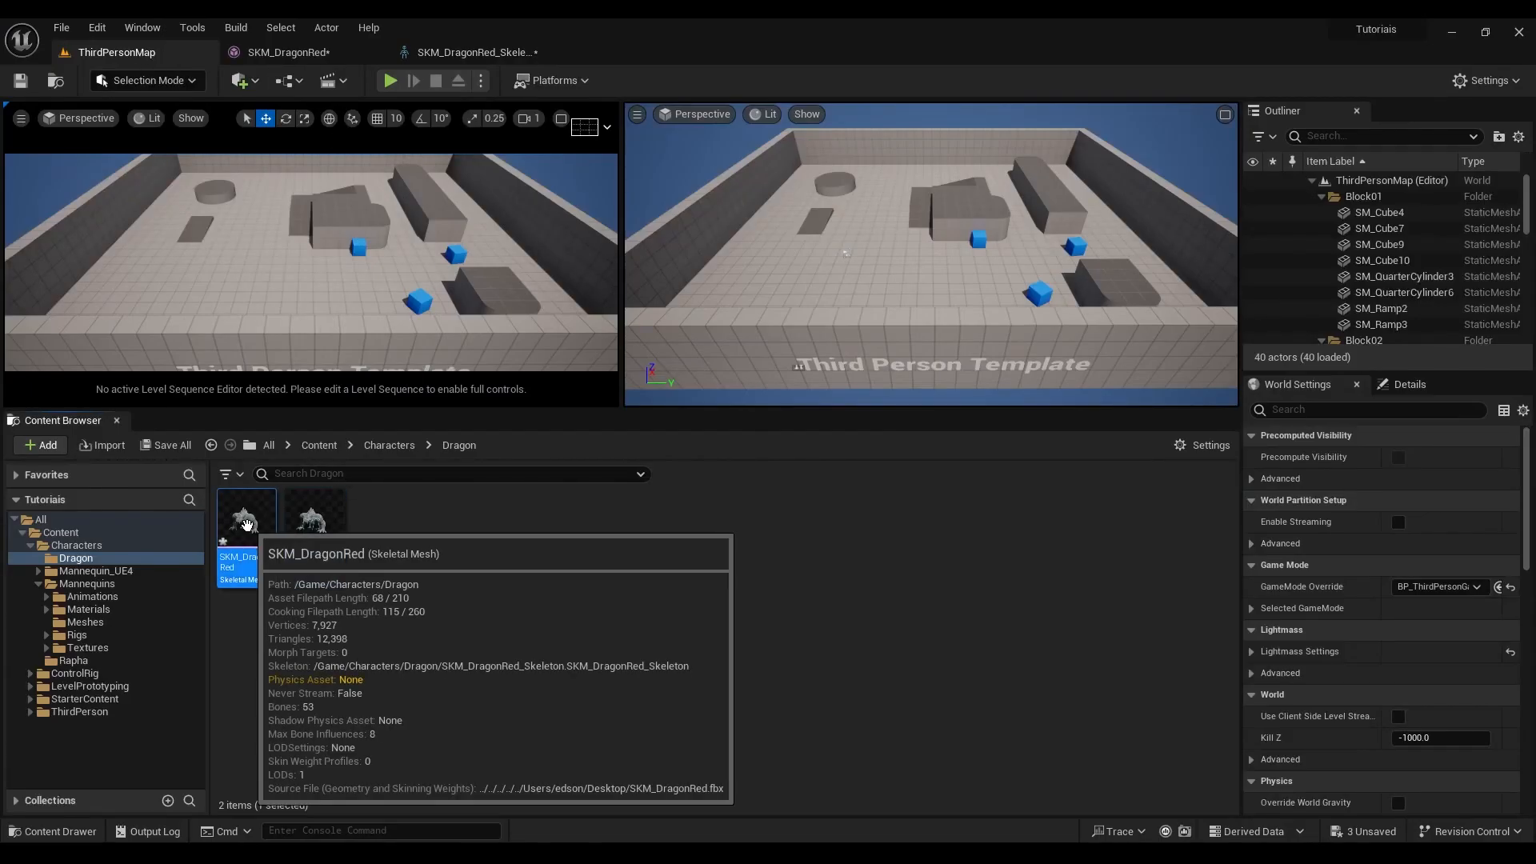
right_click(246, 524)
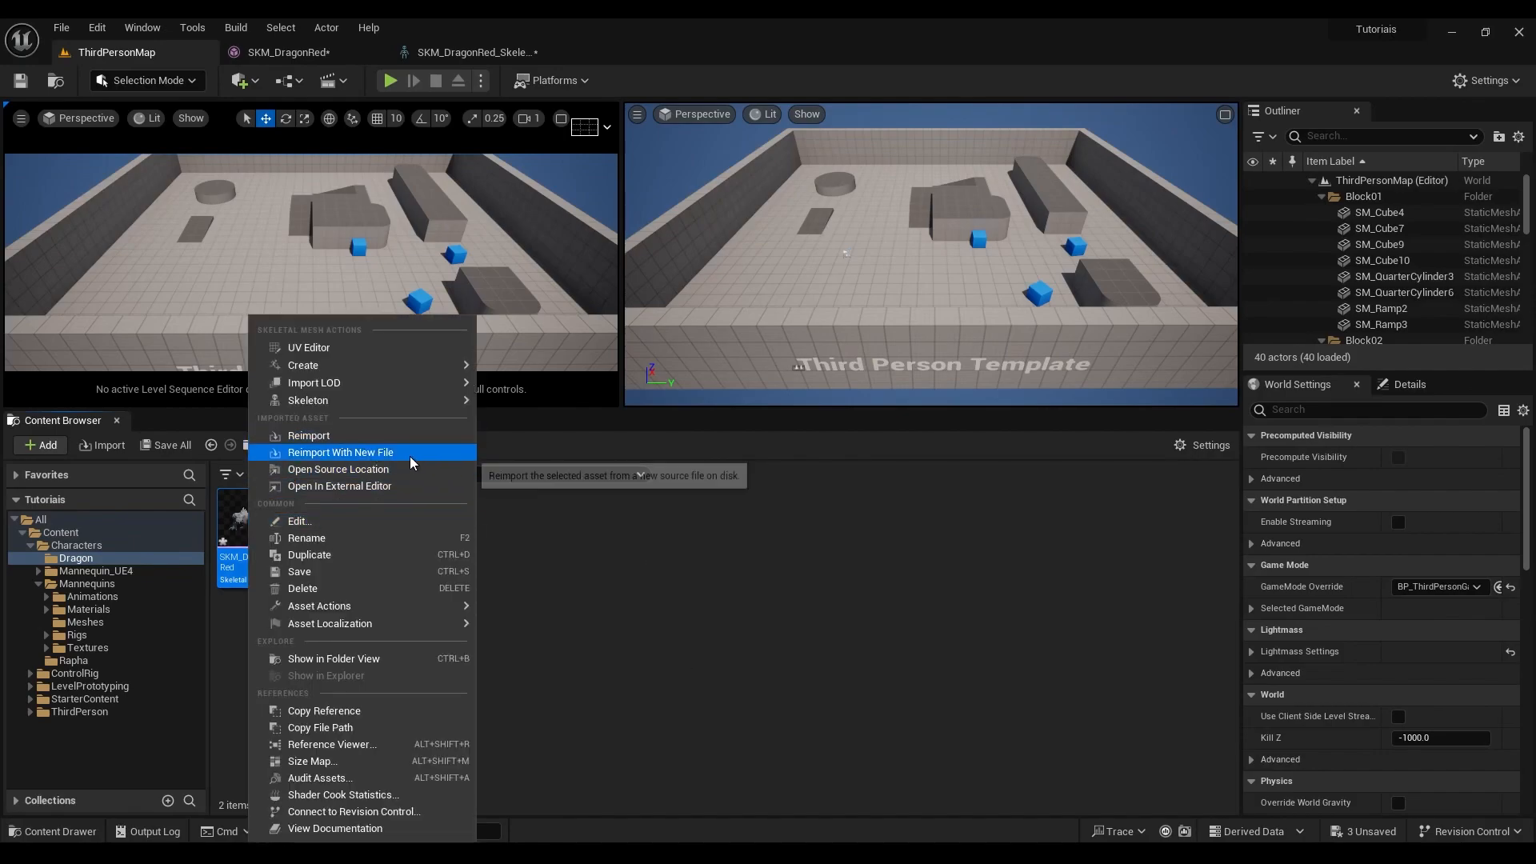
left_click(363, 453)
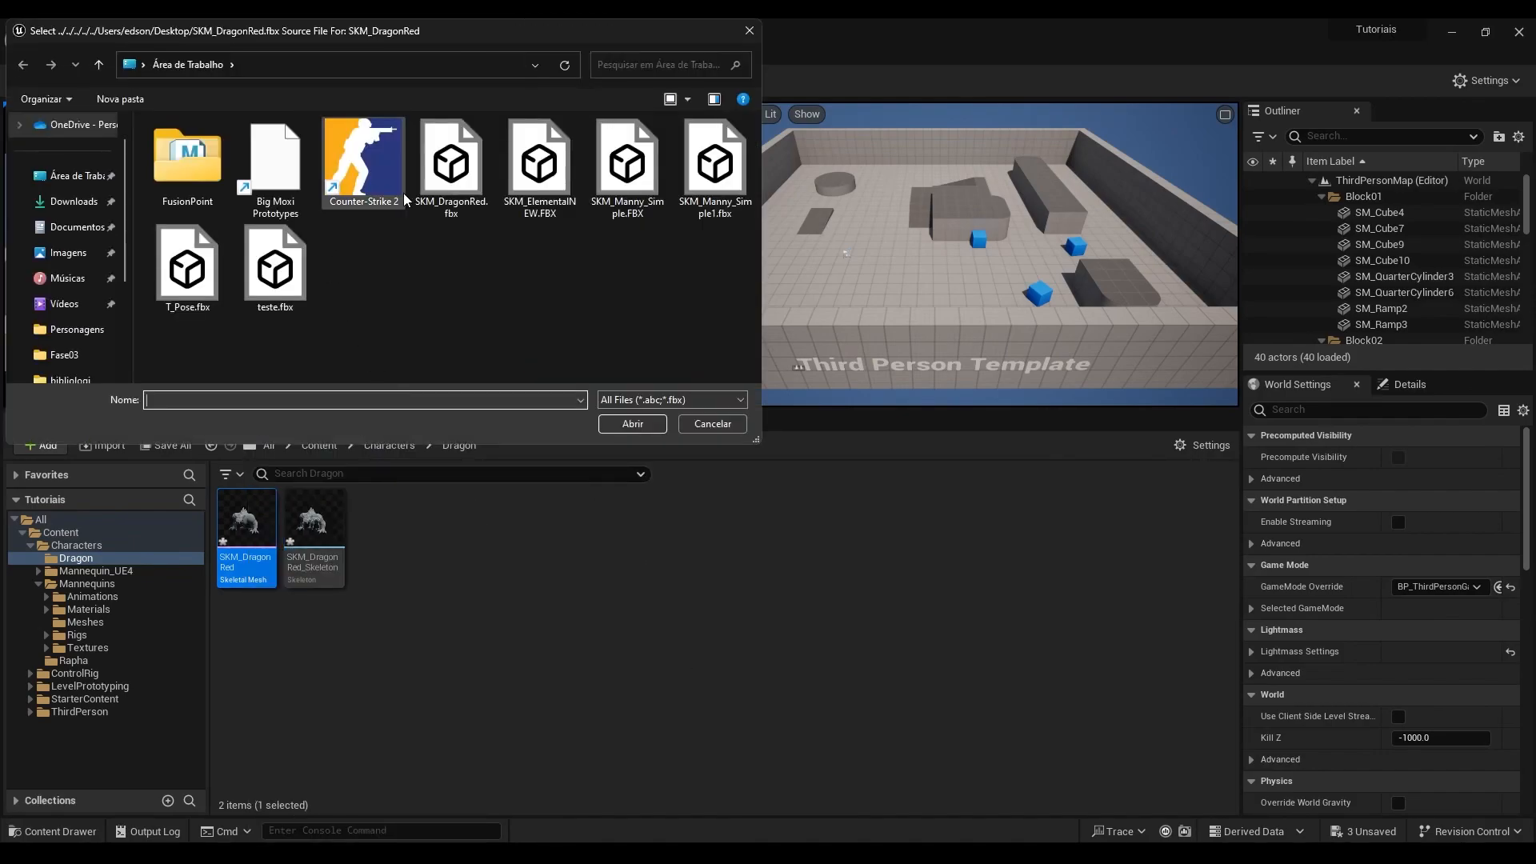
left_click(459, 181)
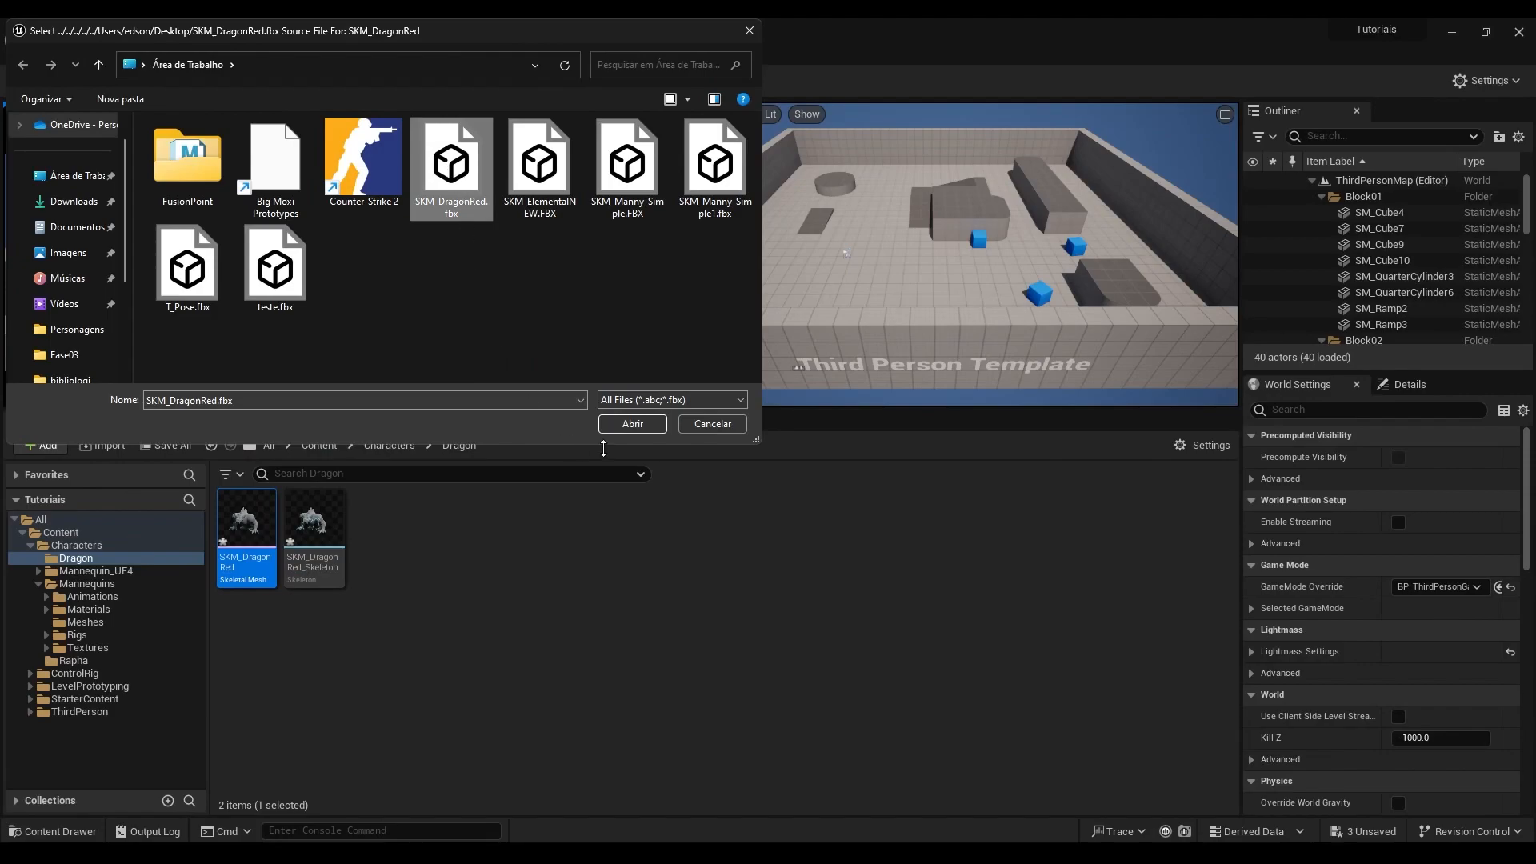
left_click(632, 424)
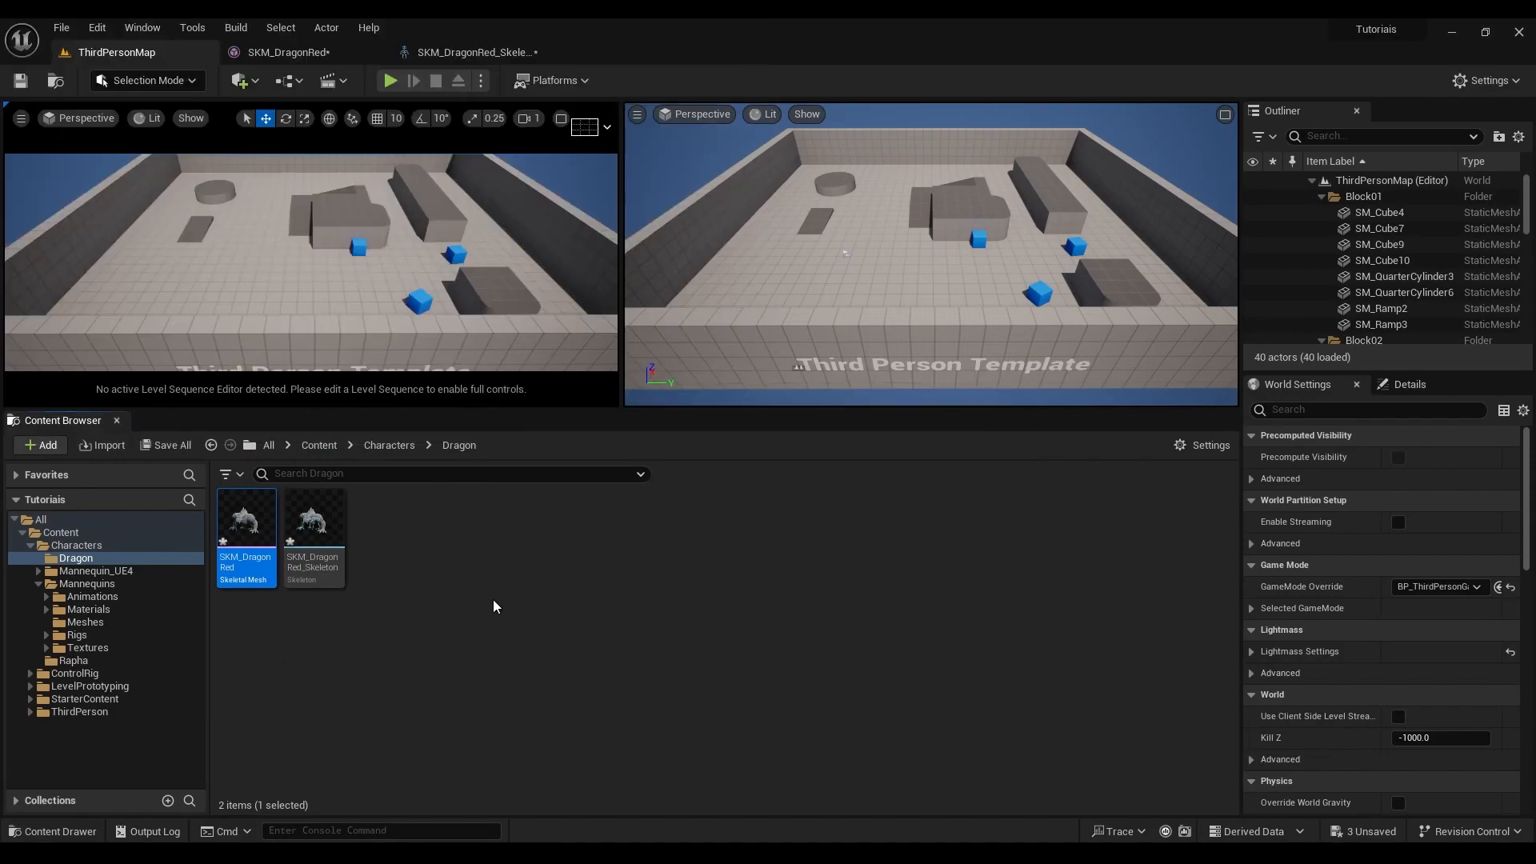
- Open the reimported SKM_DragonRed mesh and set its bone draw size to 1
double_click(246, 528)
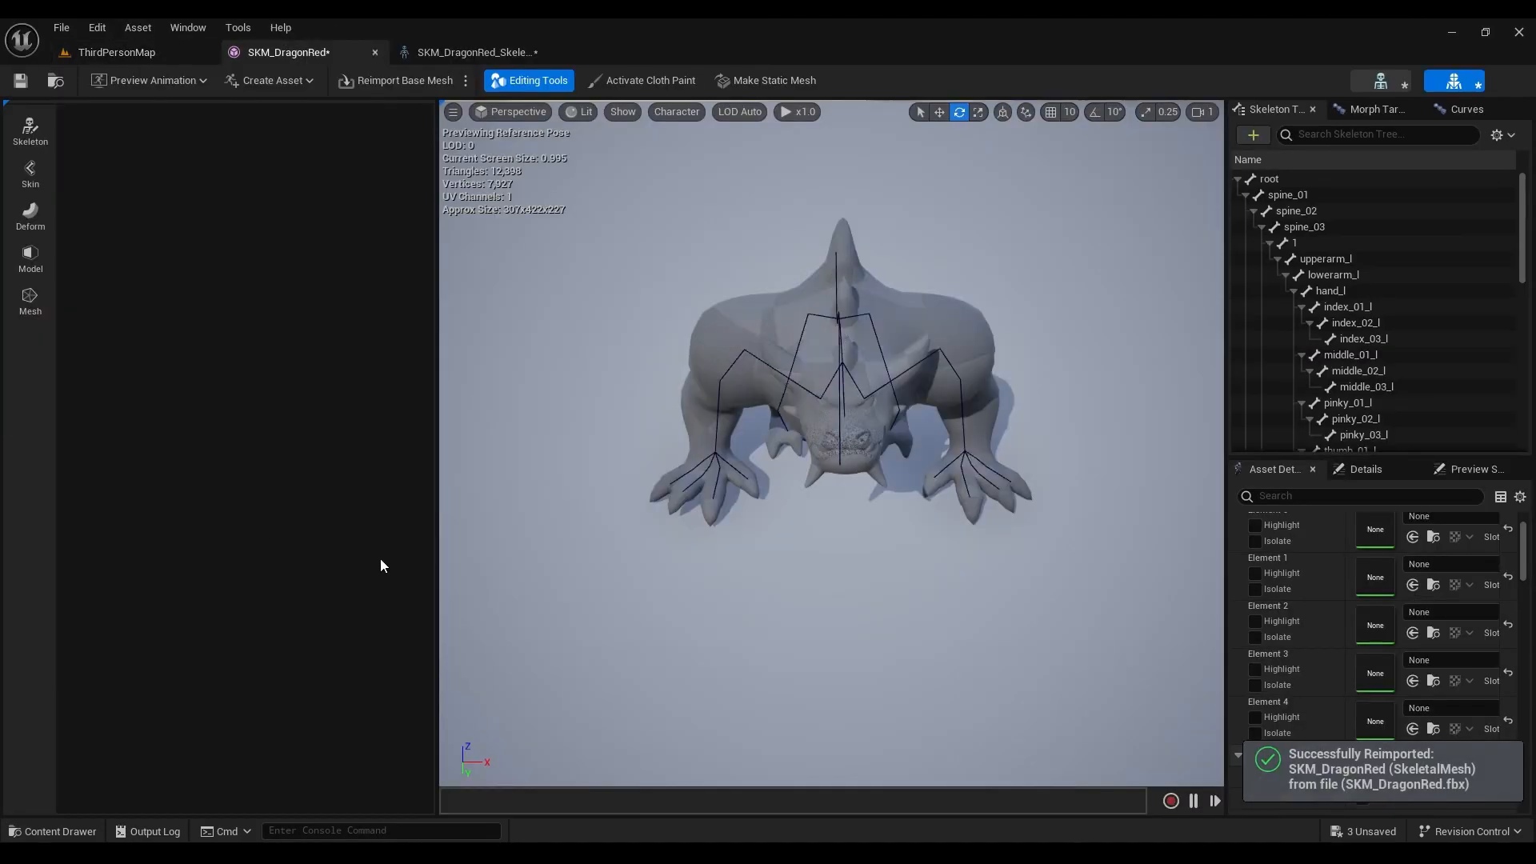
left_click(677, 111)
mouse_move(688, 190)
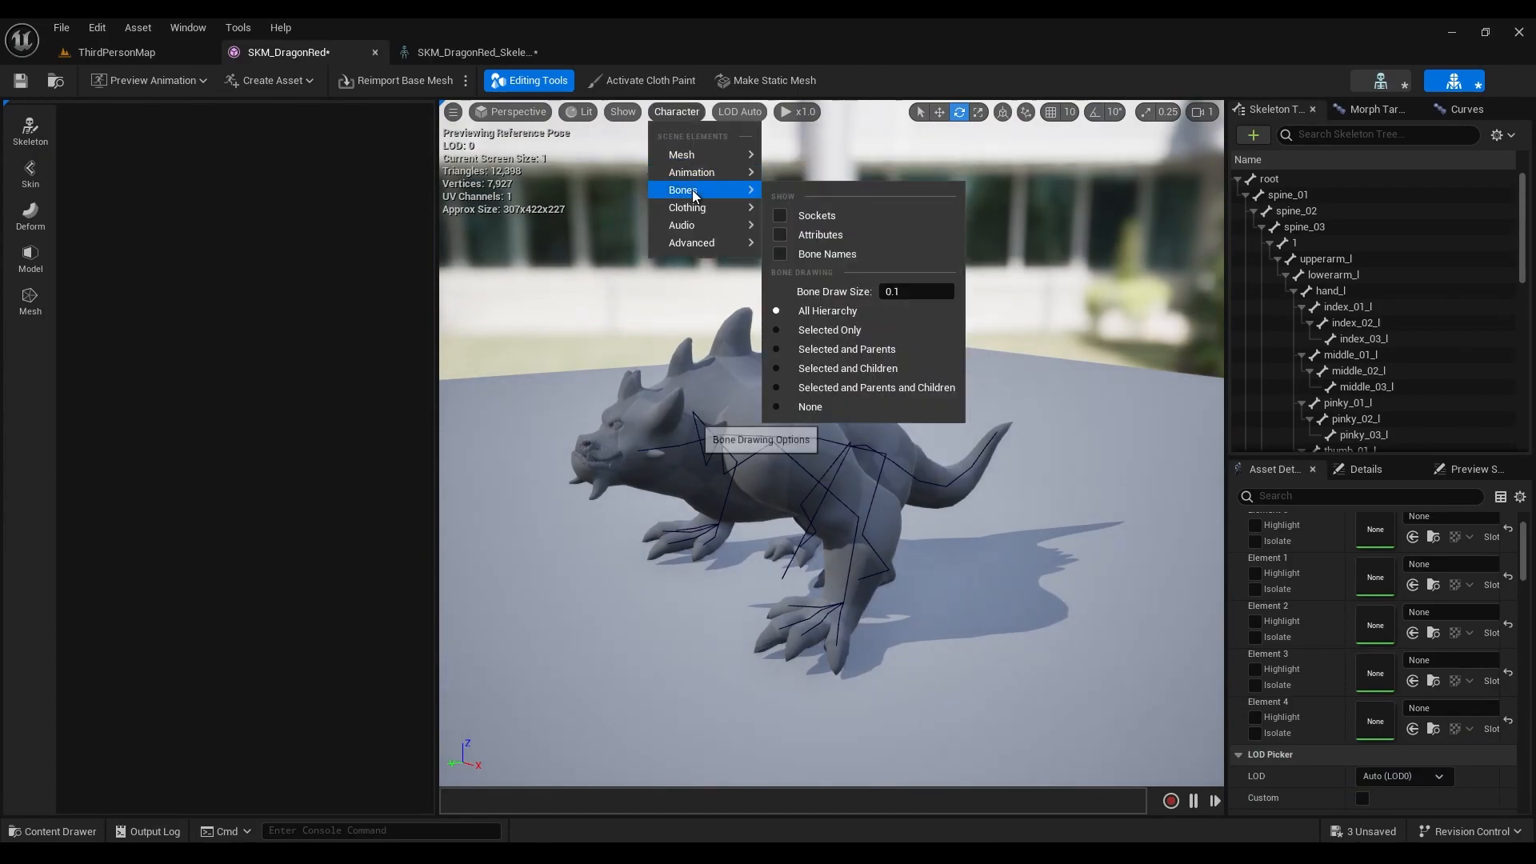
left_click(925, 292)
type("1")
key("Return")
- Examine the reimported dragon mesh and its bones from several angles and distances
scroll(833, 515, "up", 5)
left_click(833, 547)
left_click_drag(888, 577, 672, 577, "alt")
scroll(888, 577, "down", 4)
scroll(1005, 575, "down", 2)
scroll(1005, 575, "up", 2)
left_click_drag(994, 580, 1028, 612, "alt")
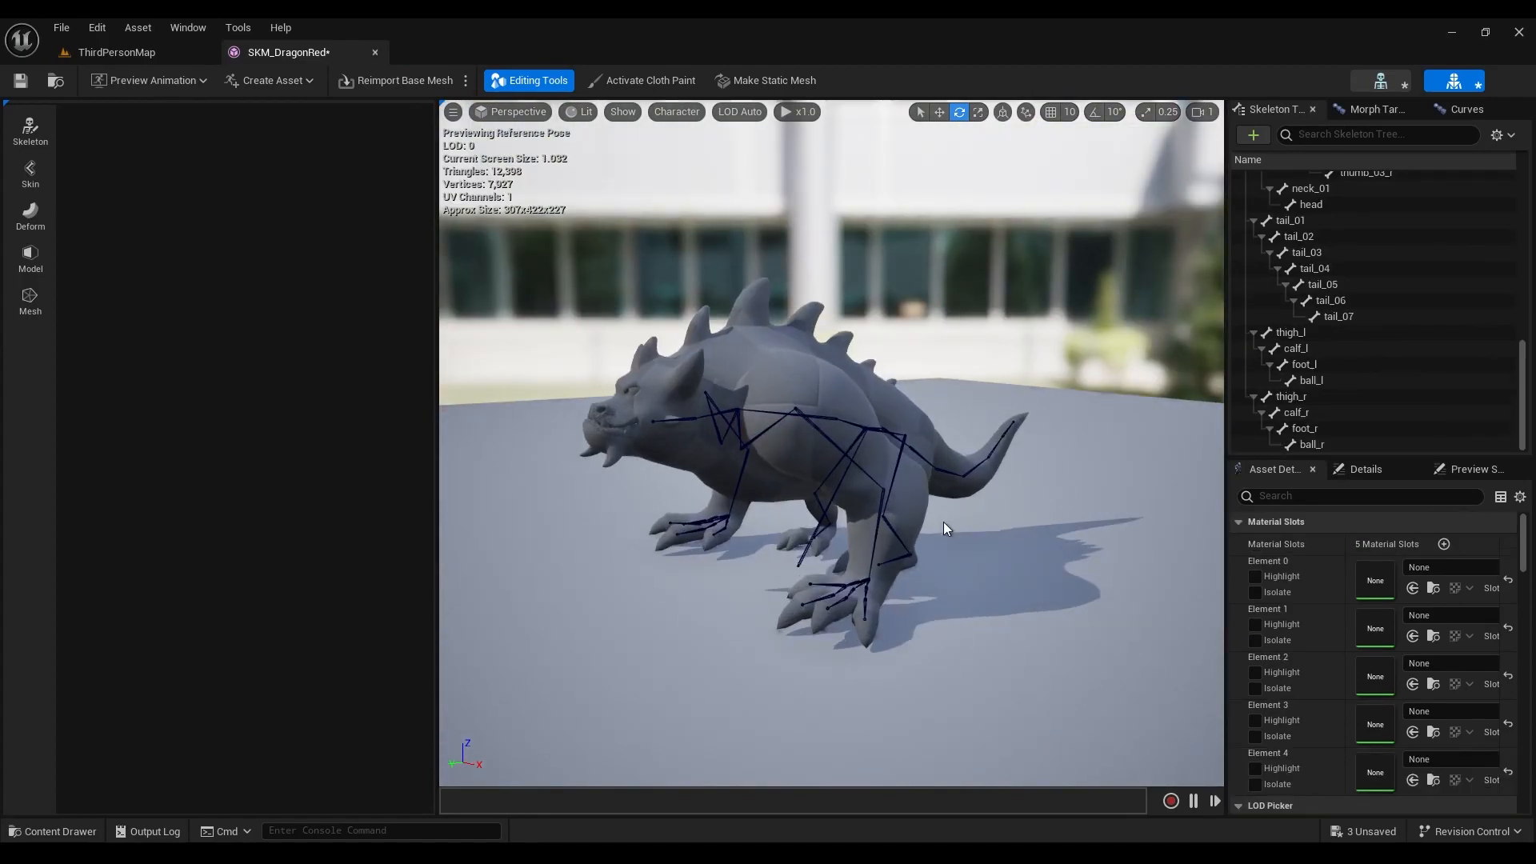
scroll(944, 528, "down", 1)
left_click_drag(945, 529, 1177, 527, "alt")
left_click_drag(880, 525, 957, 612, "alt")
left_click_drag(1001, 545, 1072, 528, "alt")
scroll(949, 574, "up", 1)
left_click_drag(950, 578, 1032, 672, "alt")
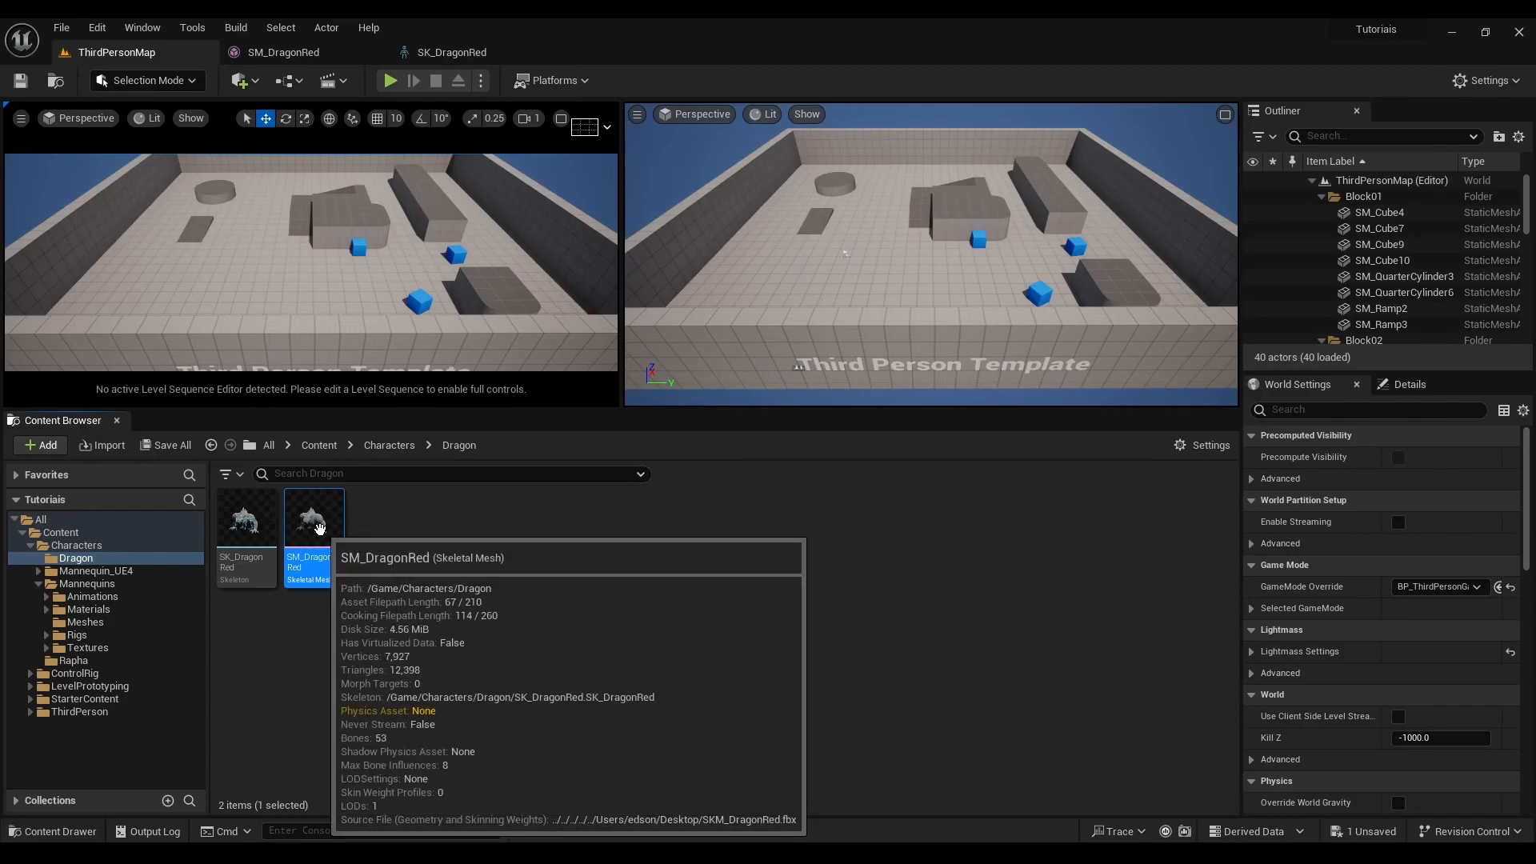
right_click(320, 529)
mouse_move(368, 390)
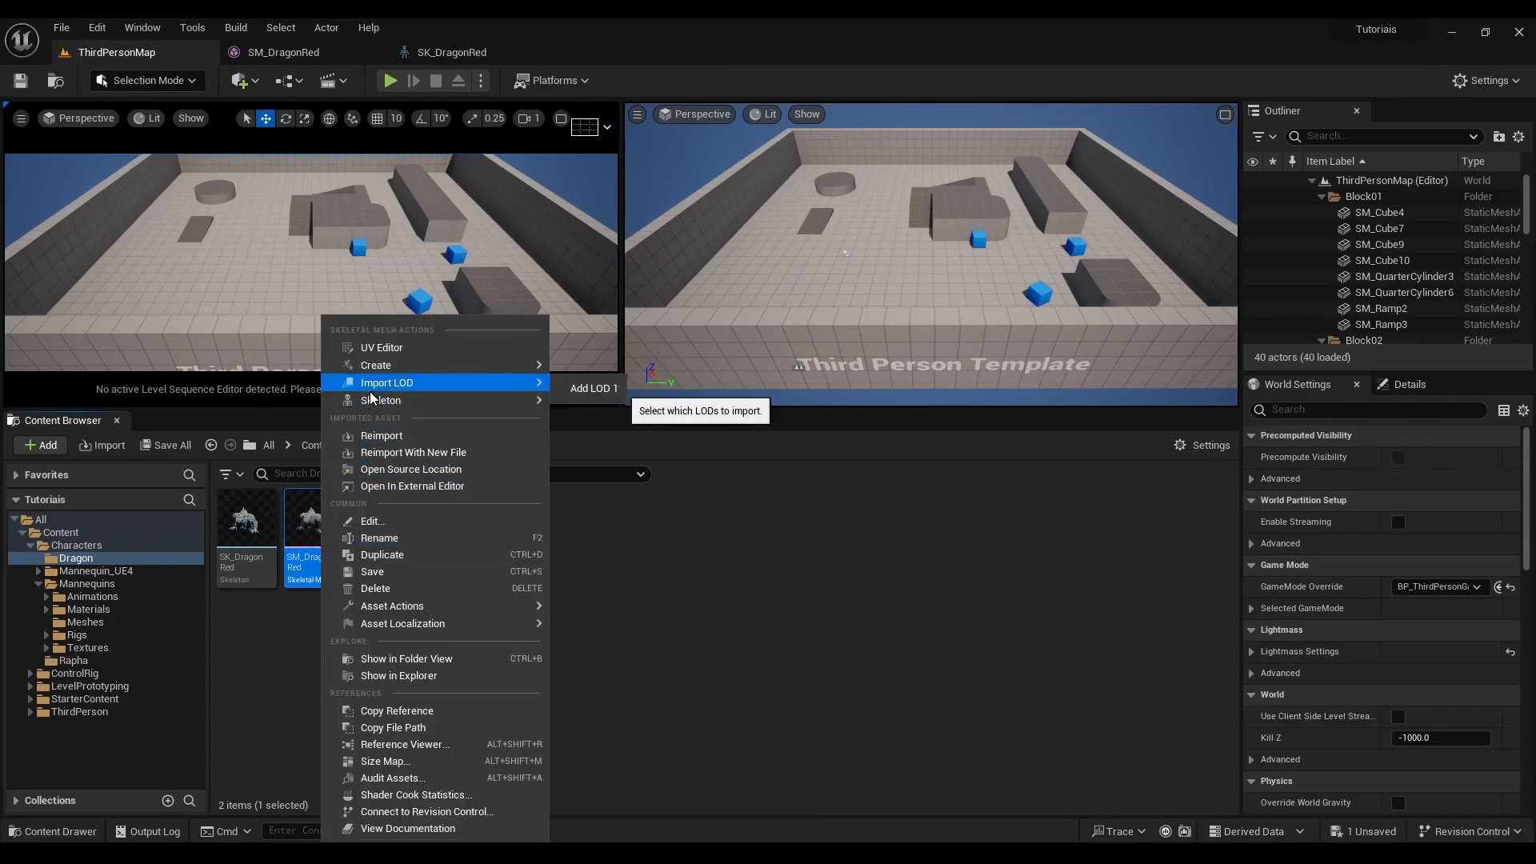
mouse_move(387, 364)
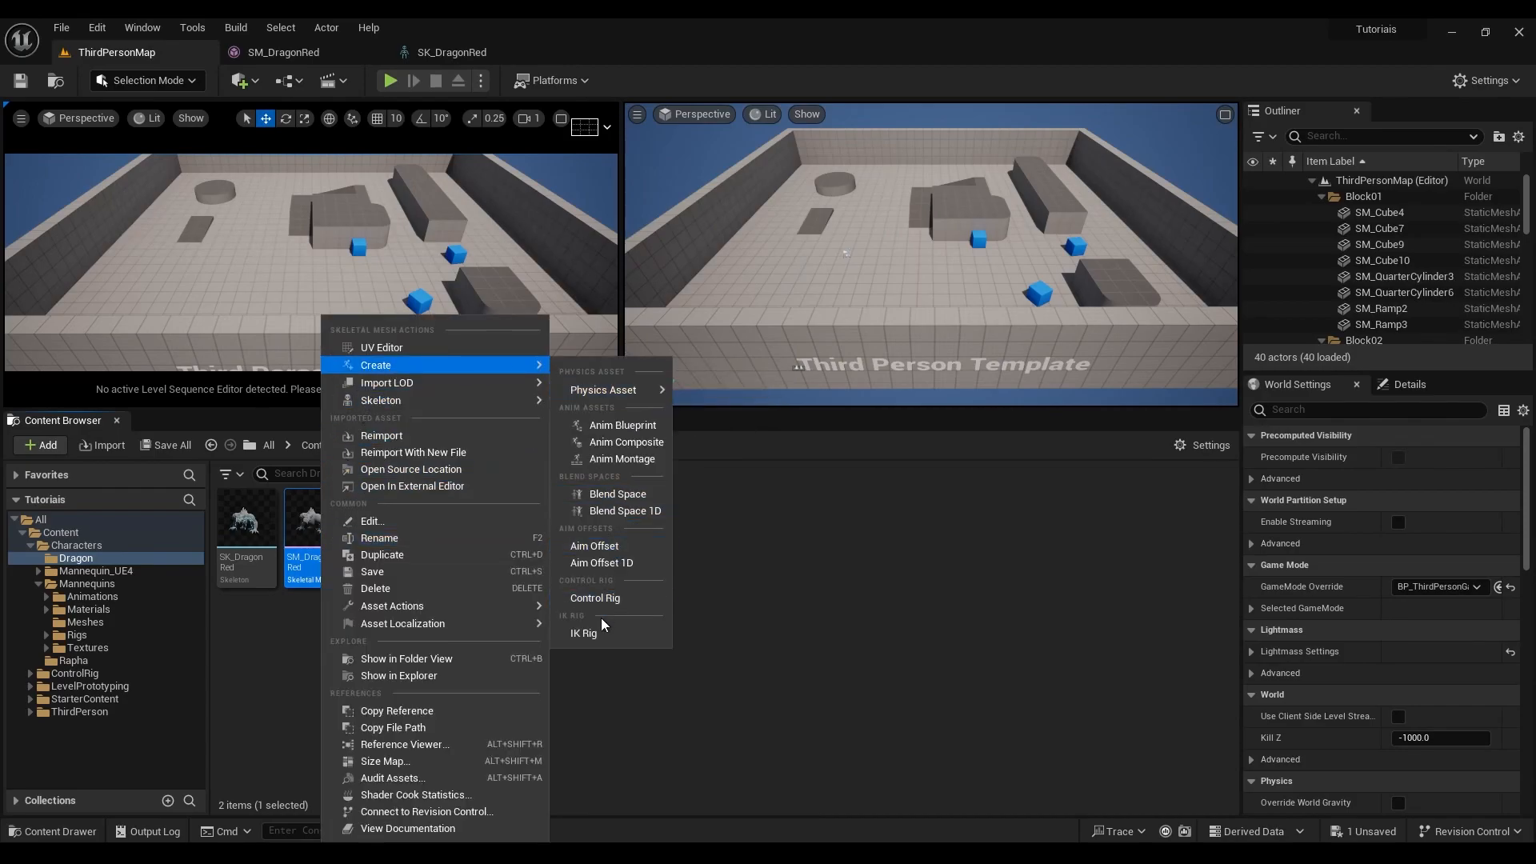
left_click(837, 571)
- Create an empty Control Rig asset in the Dragon folder, open it to view its editor and close it
right_click(562, 552)
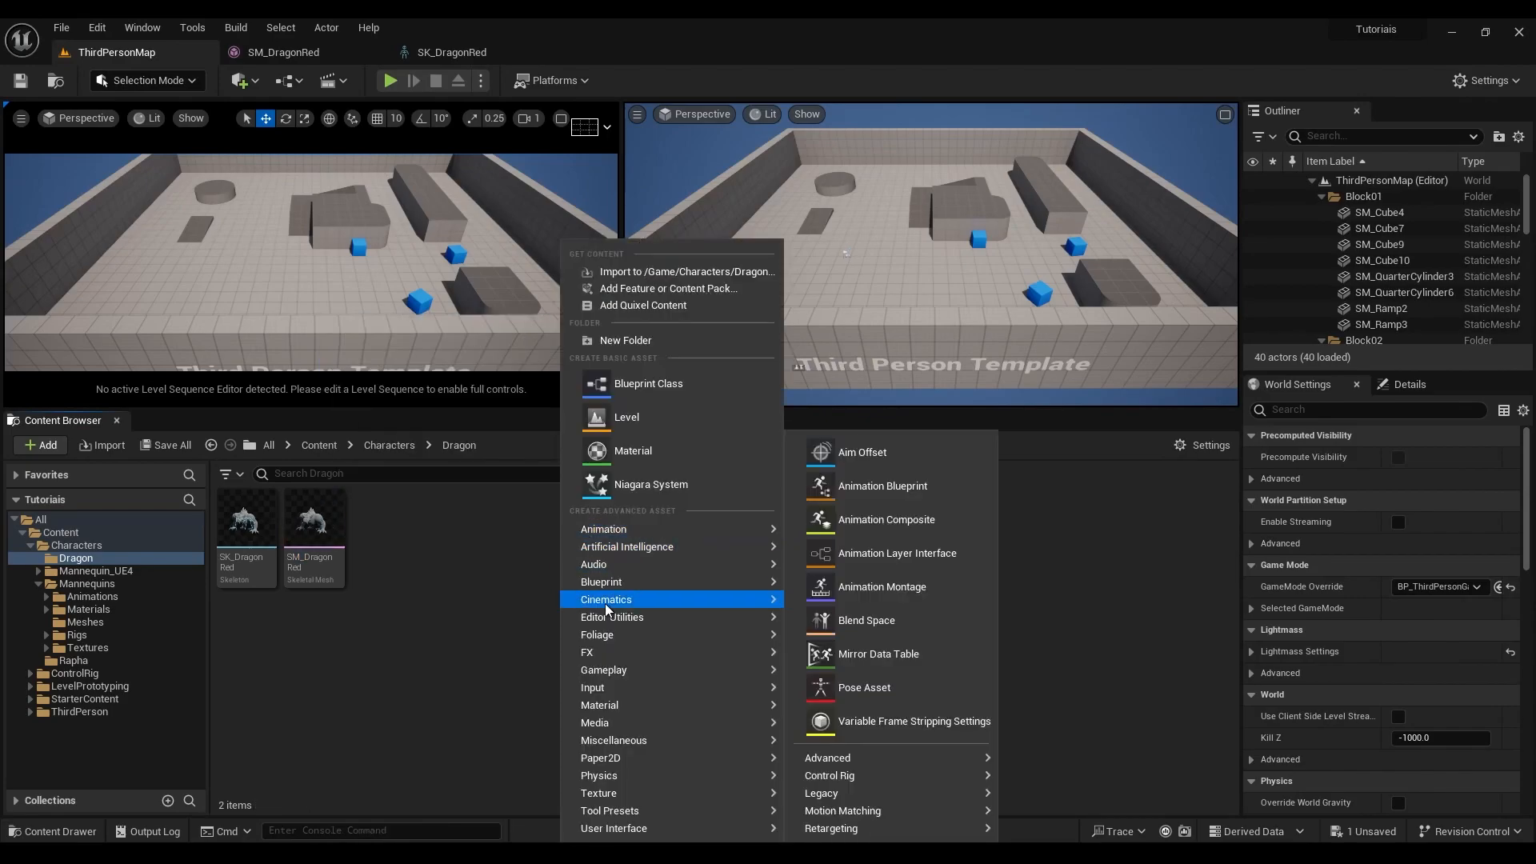
mouse_move(858, 776)
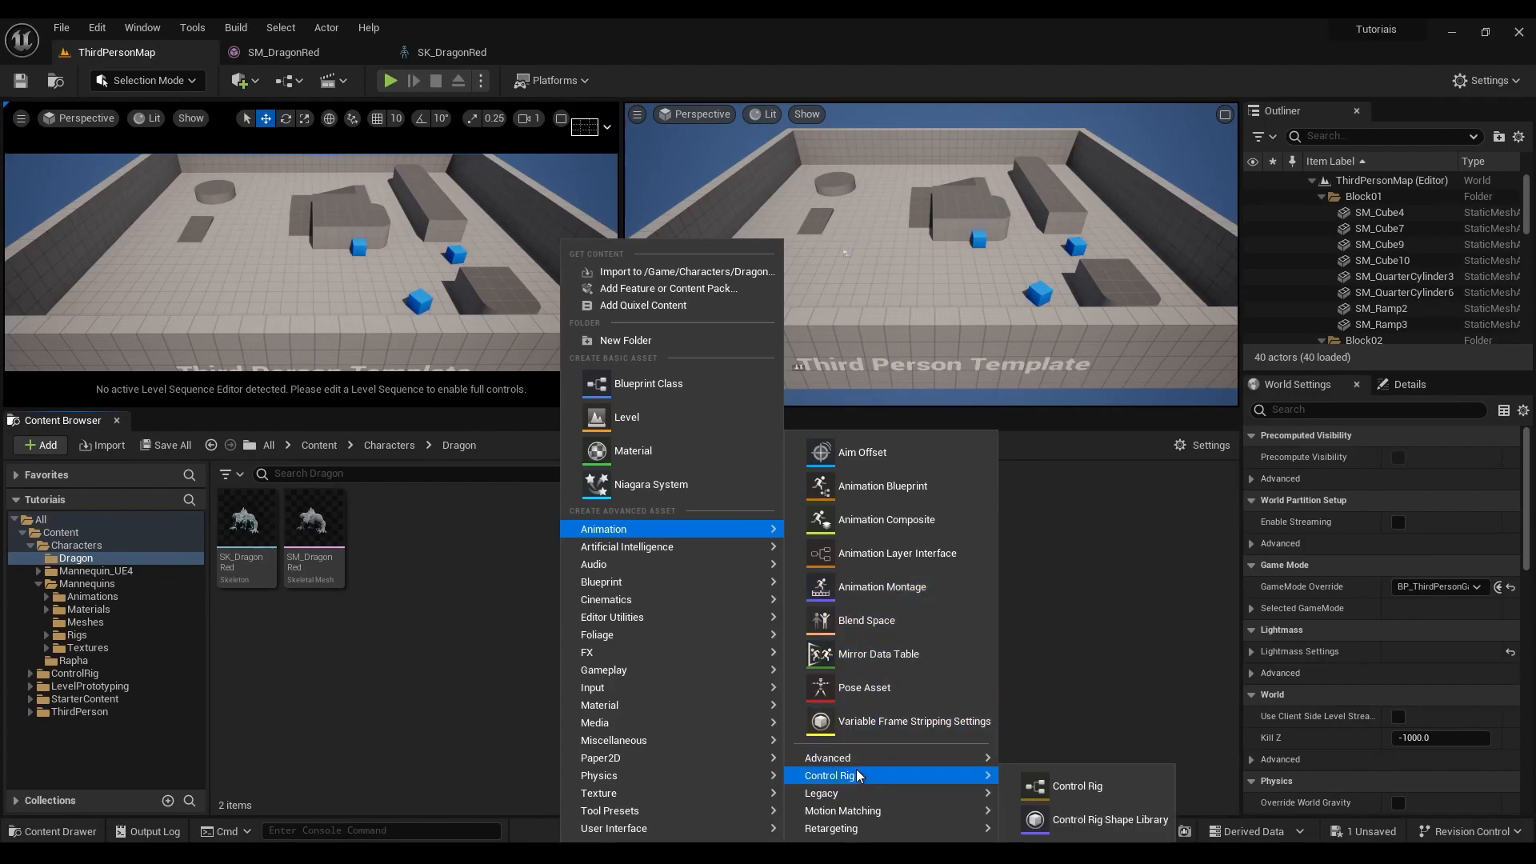
left_click(1081, 786)
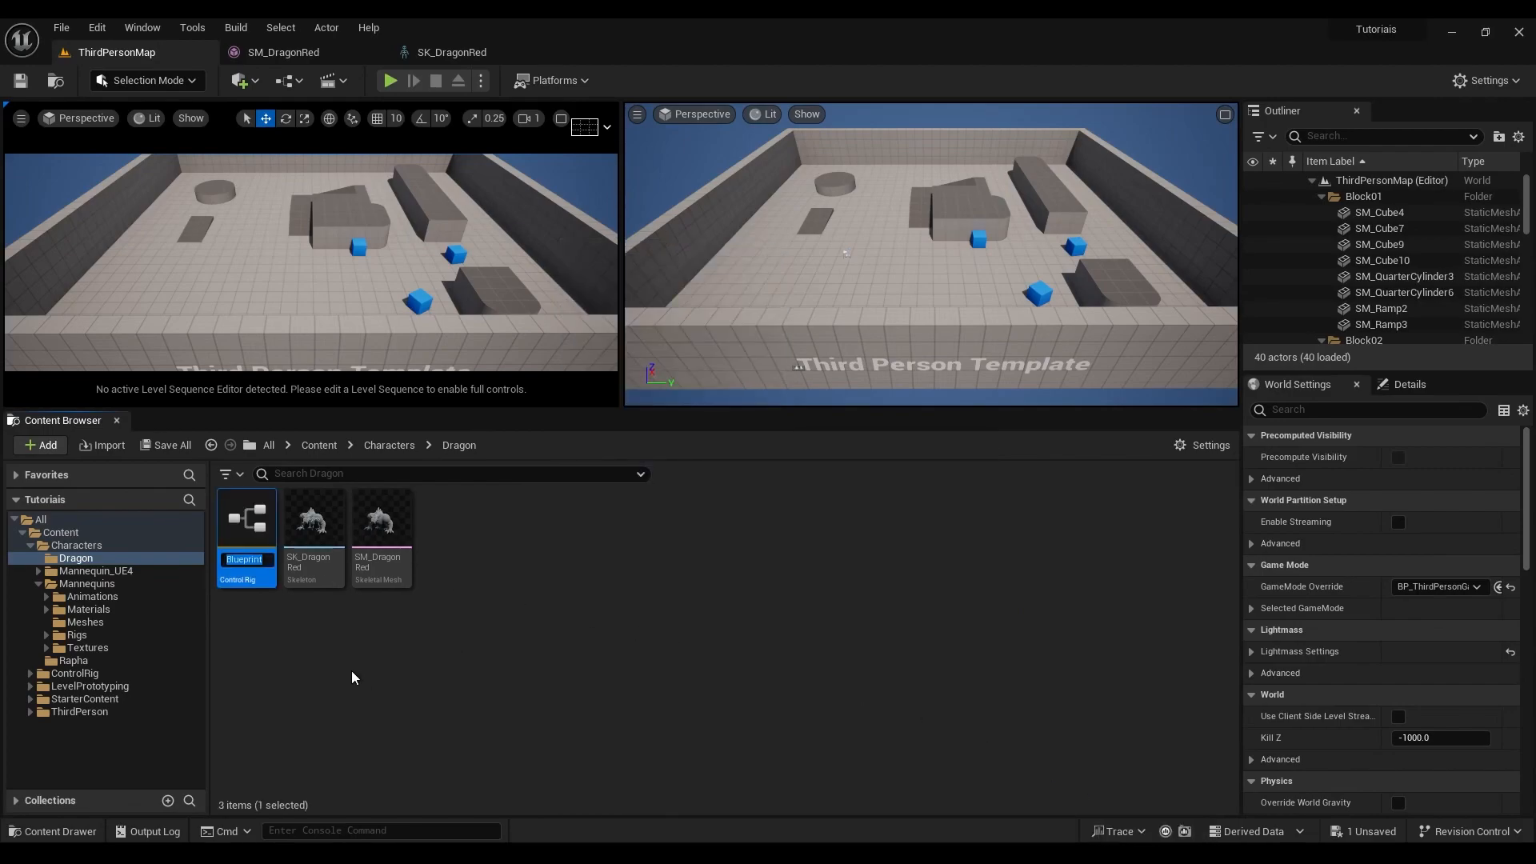
key("Home")
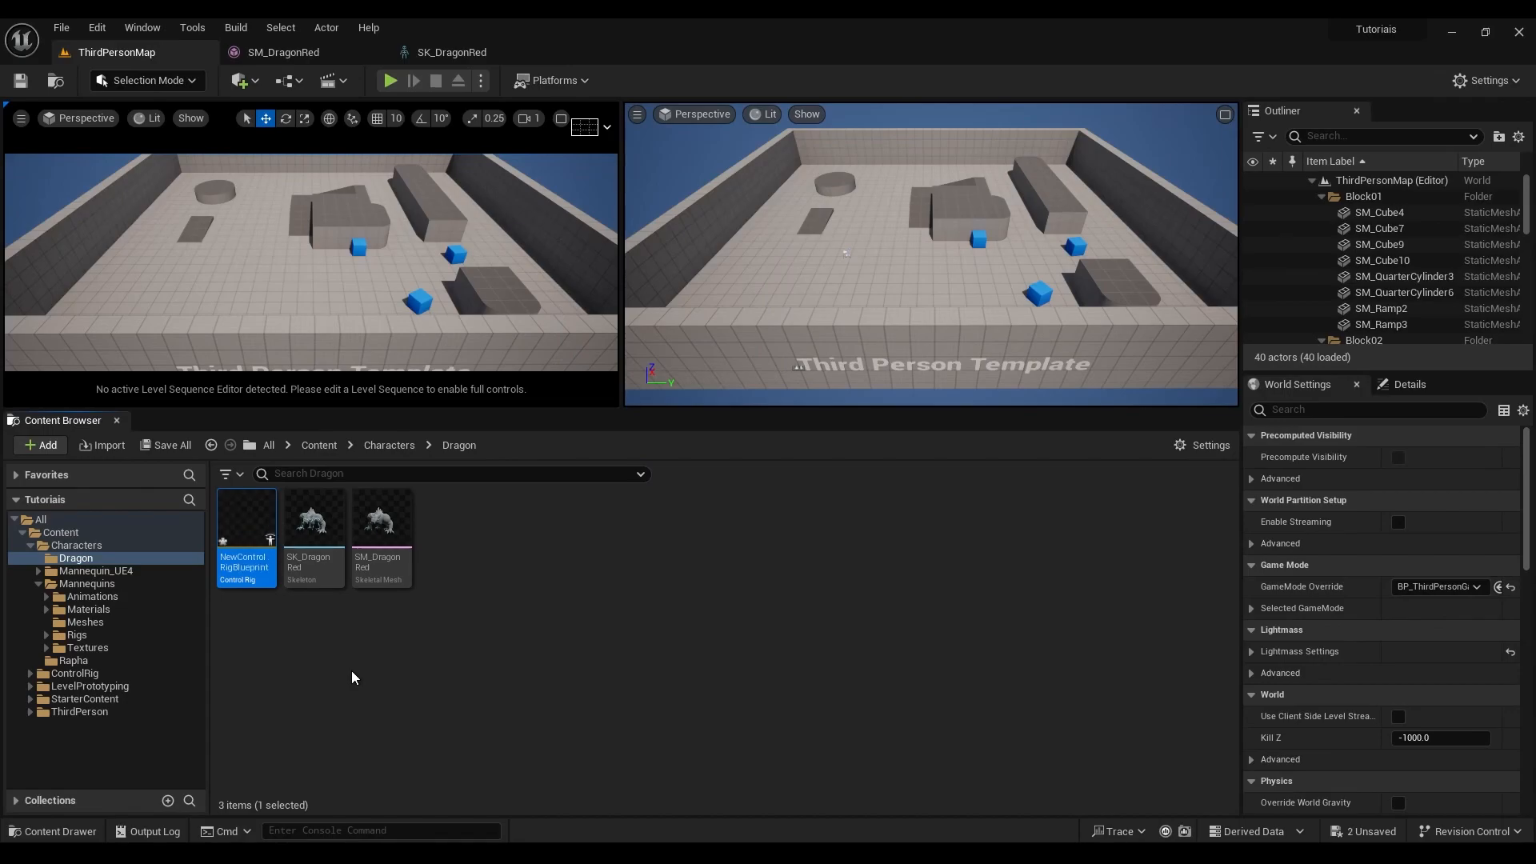
double_click(249, 537)
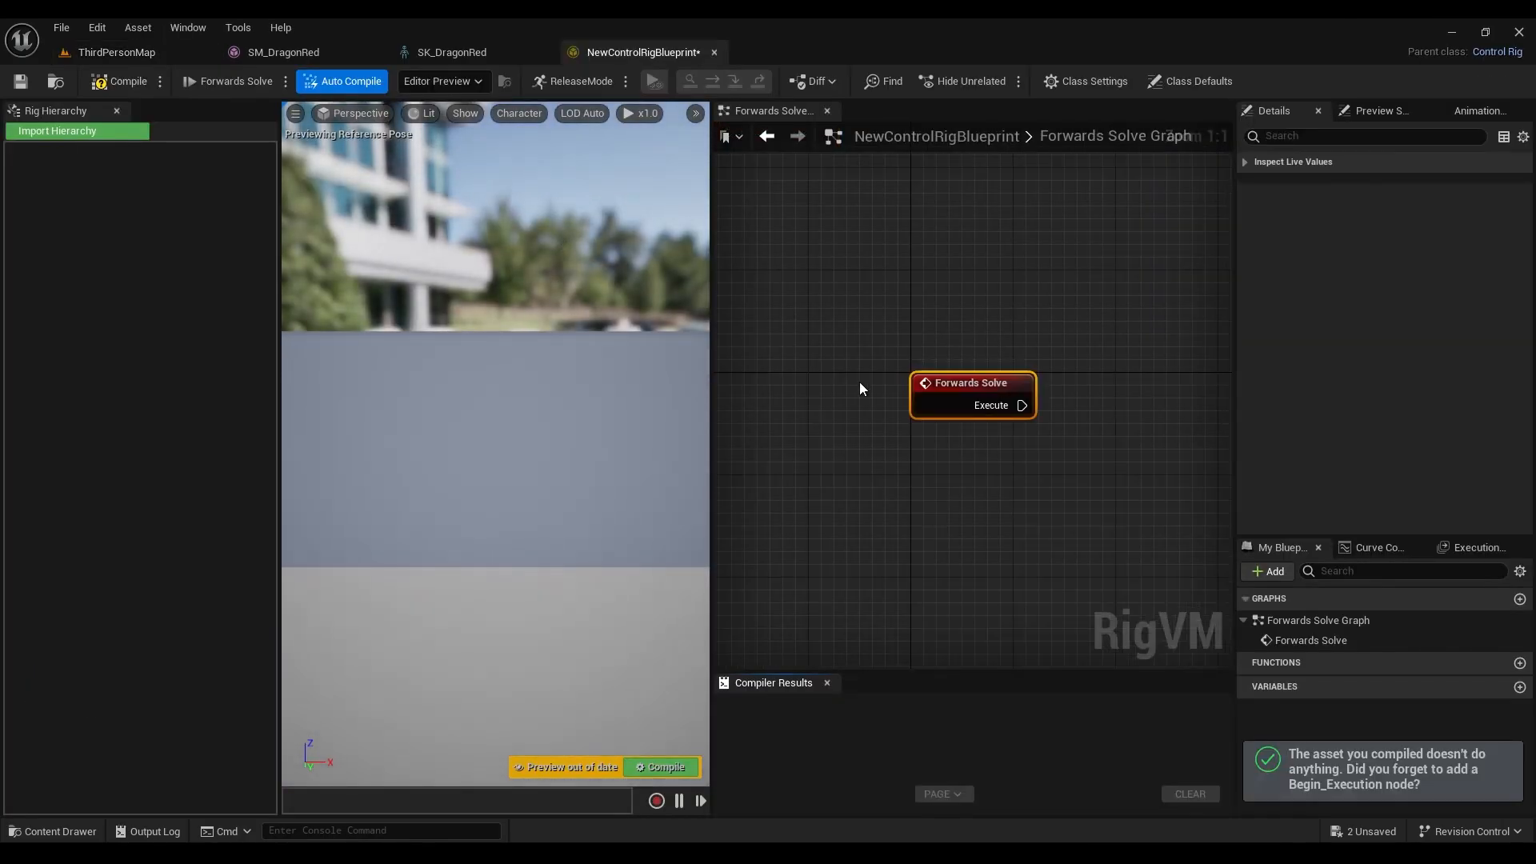
left_click(716, 52)
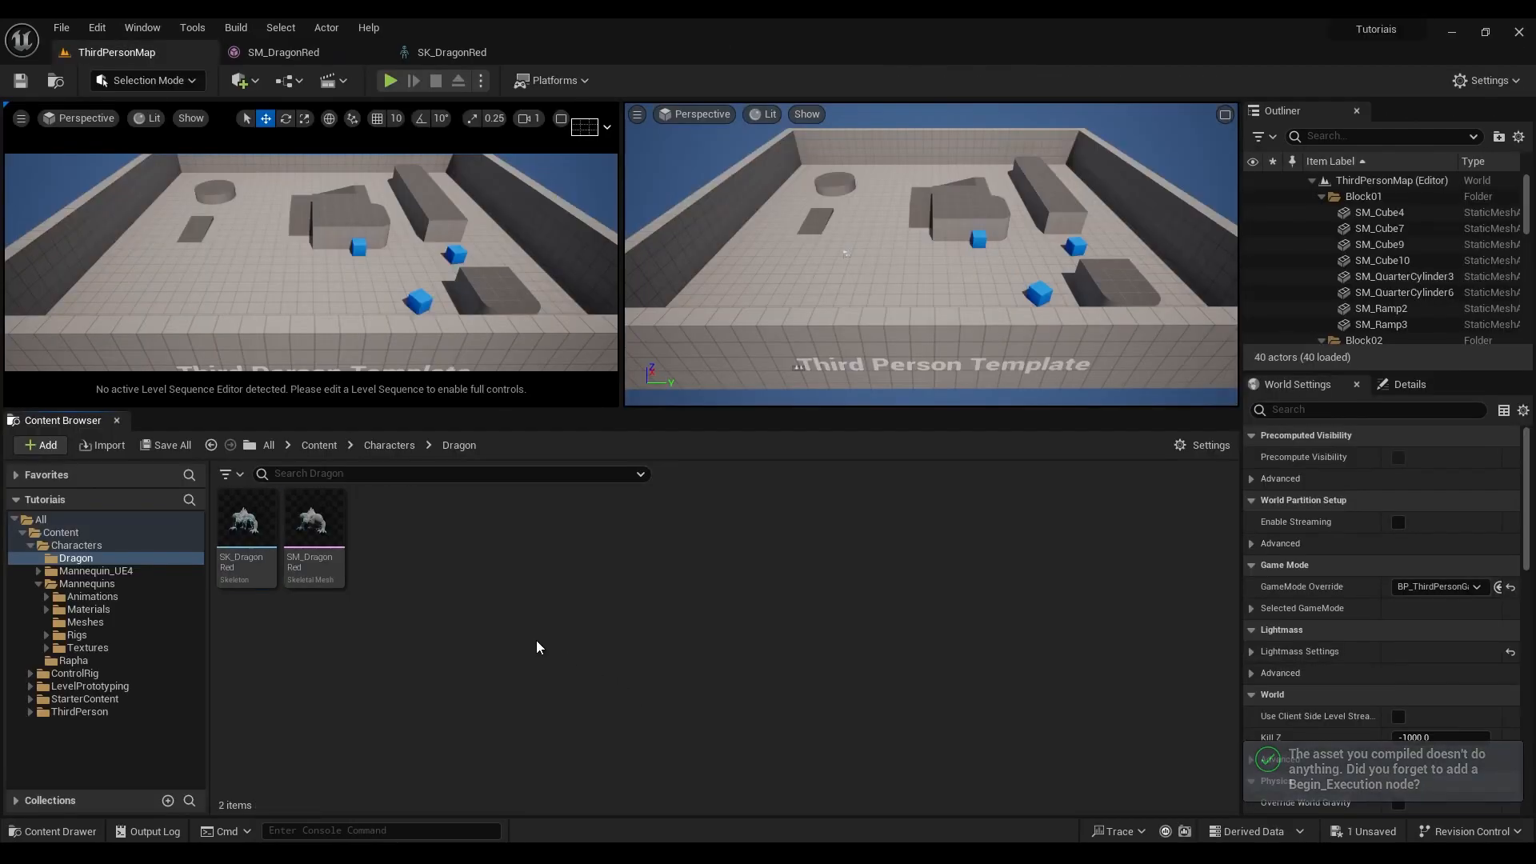
- Create a Control Rig from the SM_DragonRed skeletal mesh and rename it CR_DragonRed
right_click(316, 534)
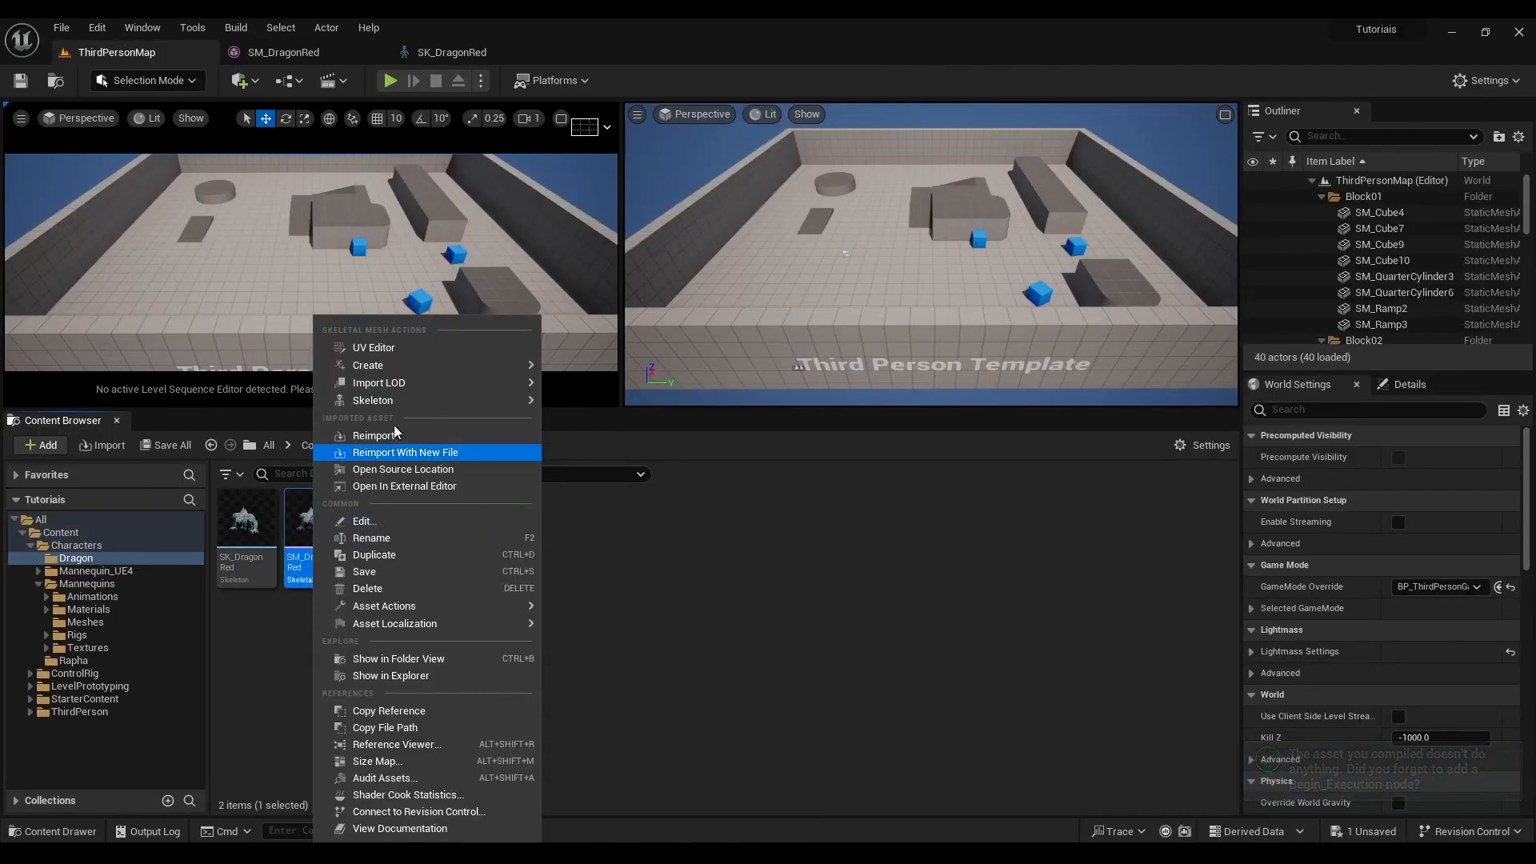
mouse_move(394, 369)
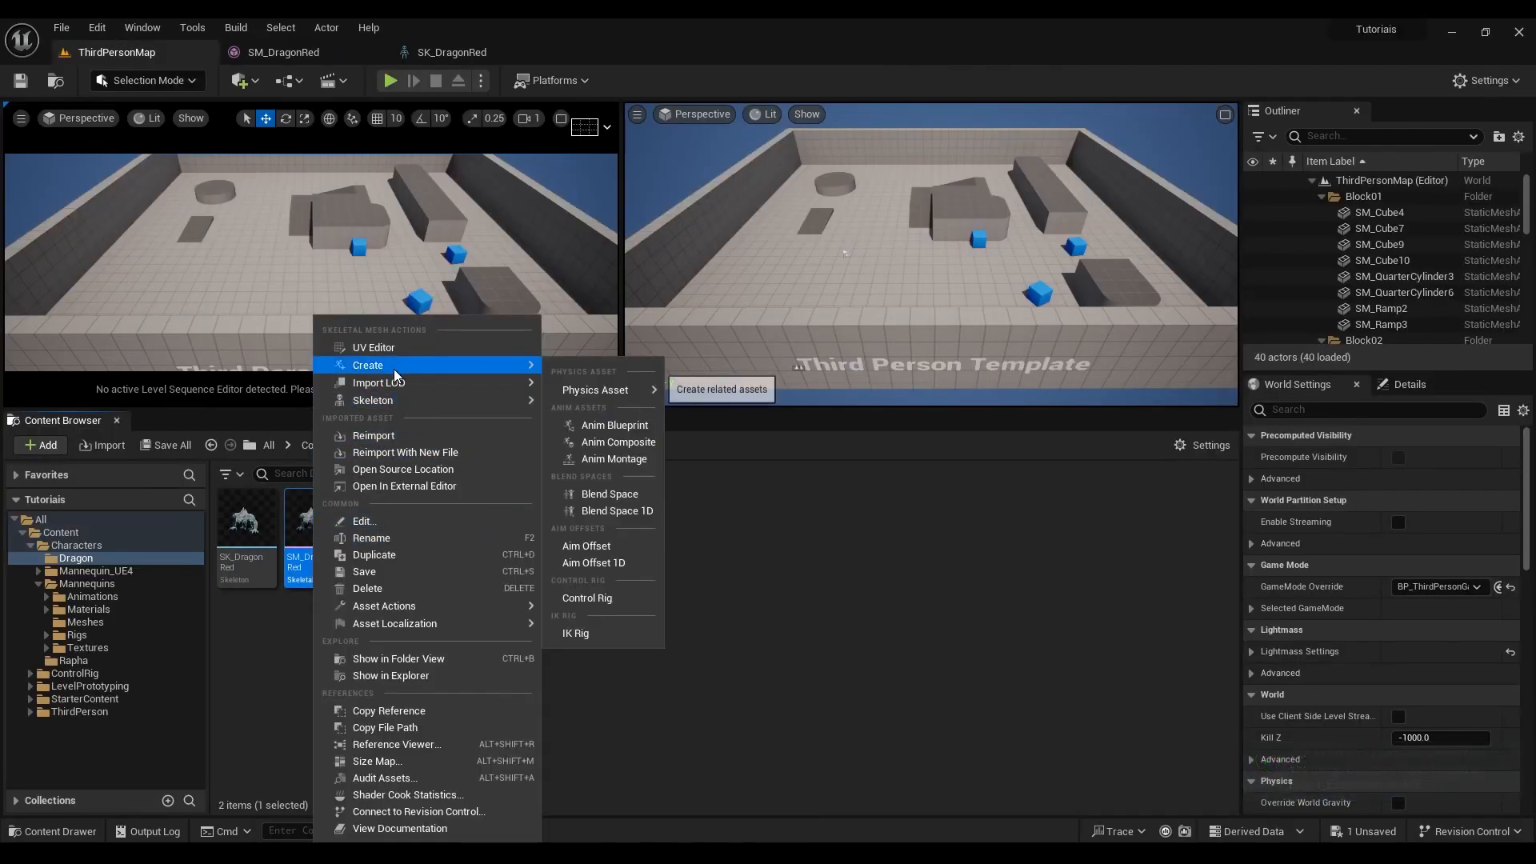
left_click(594, 598)
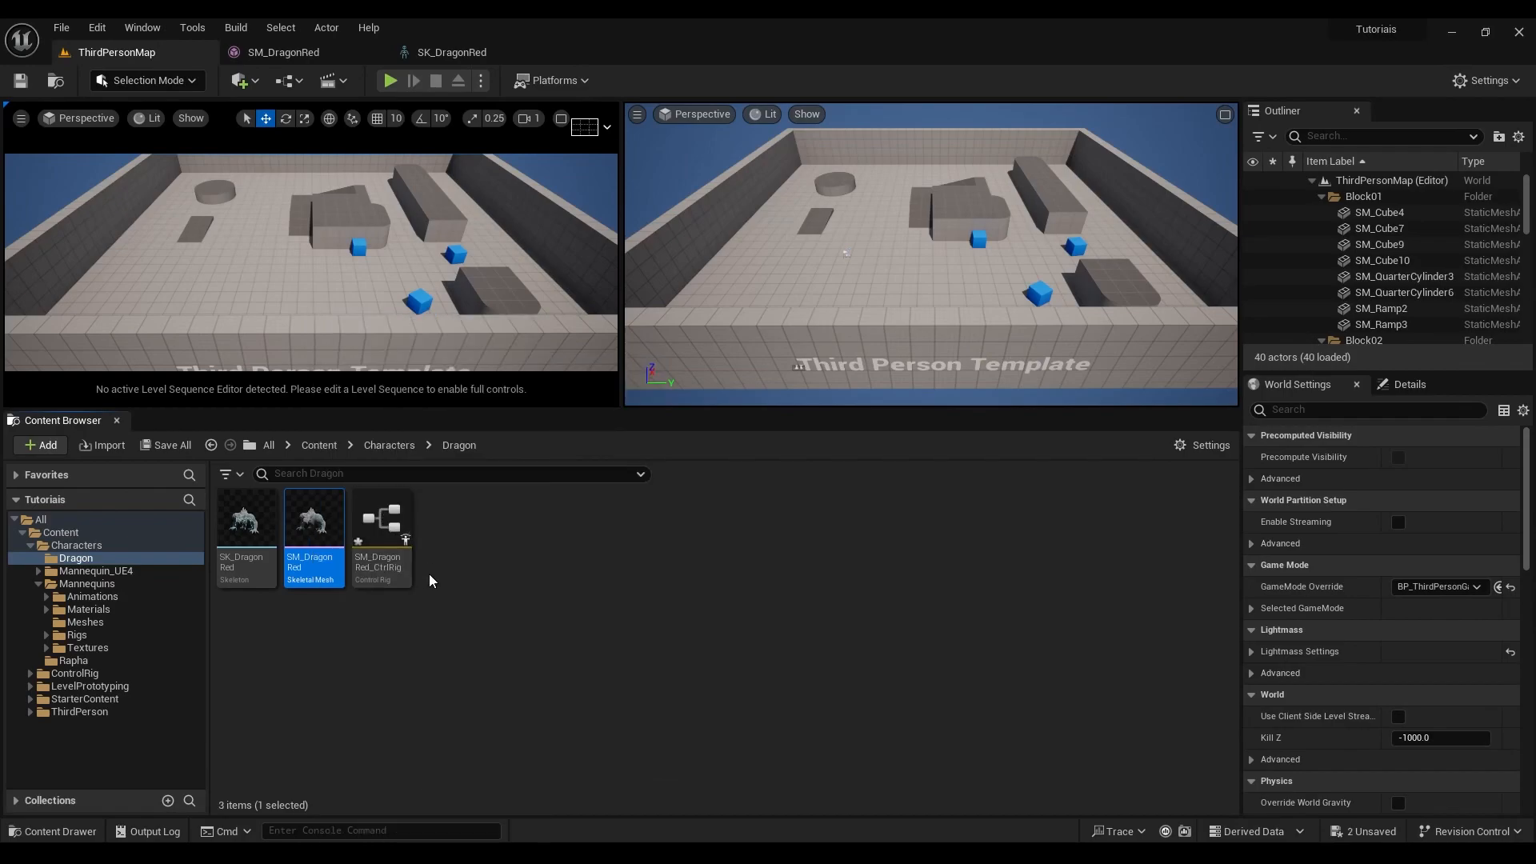
left_click(377, 535)
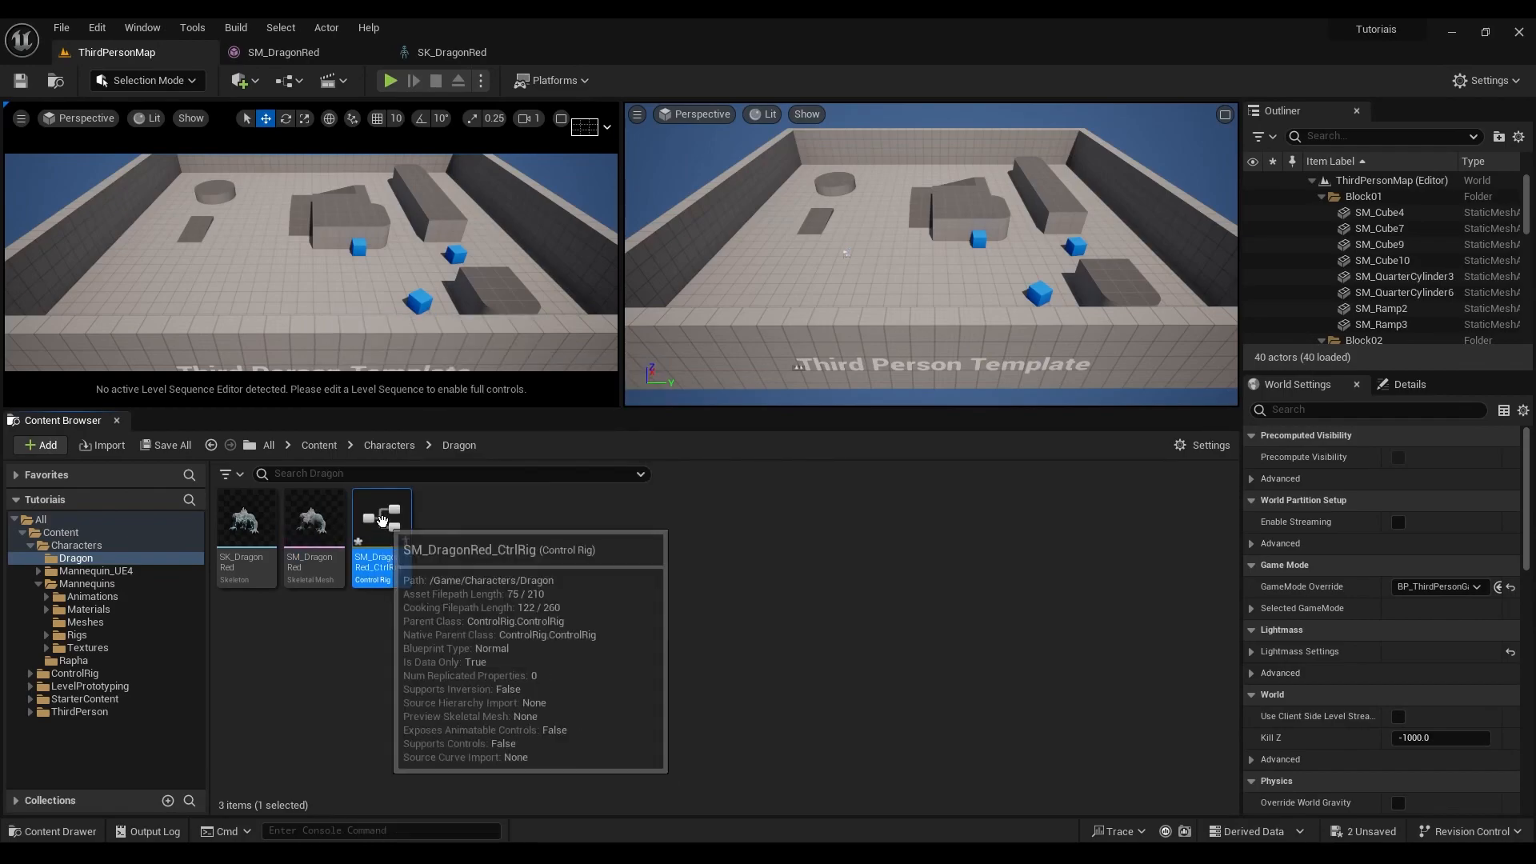
left_click(401, 557)
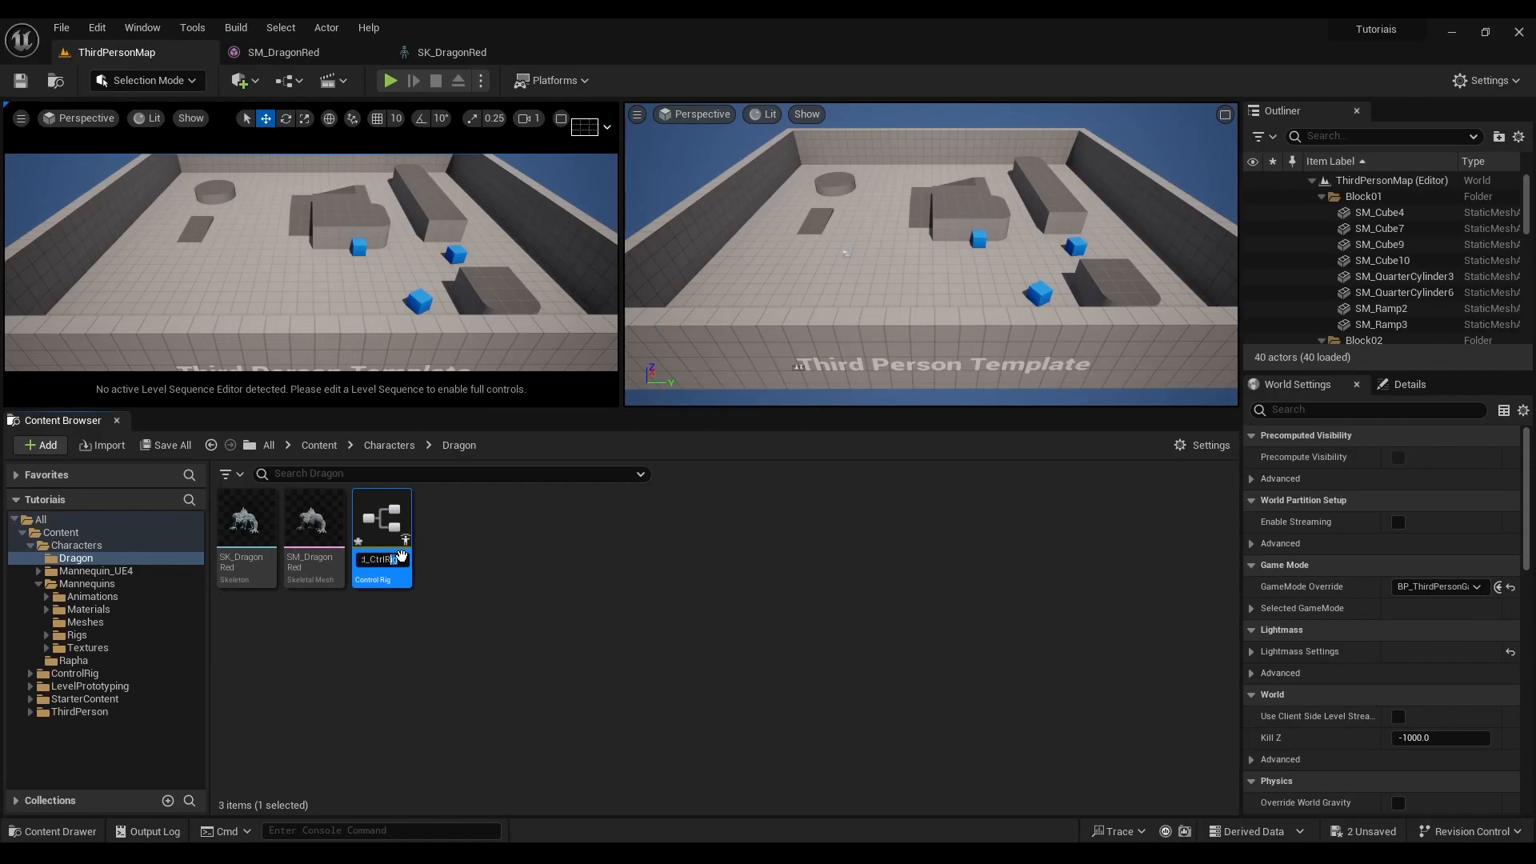
key("BackSpace")
key("Return")
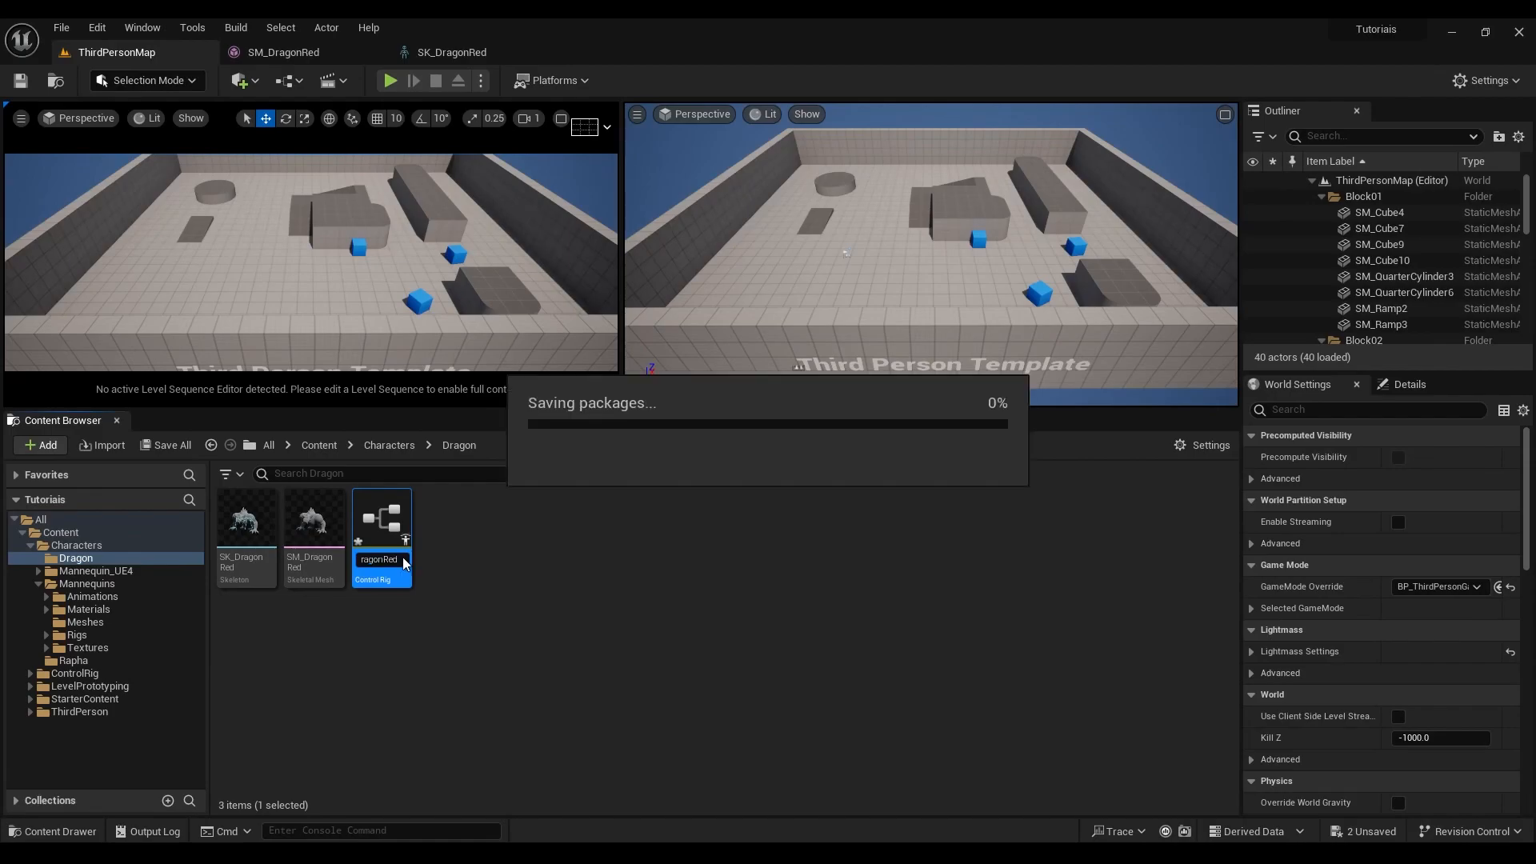
left_click(354, 699)
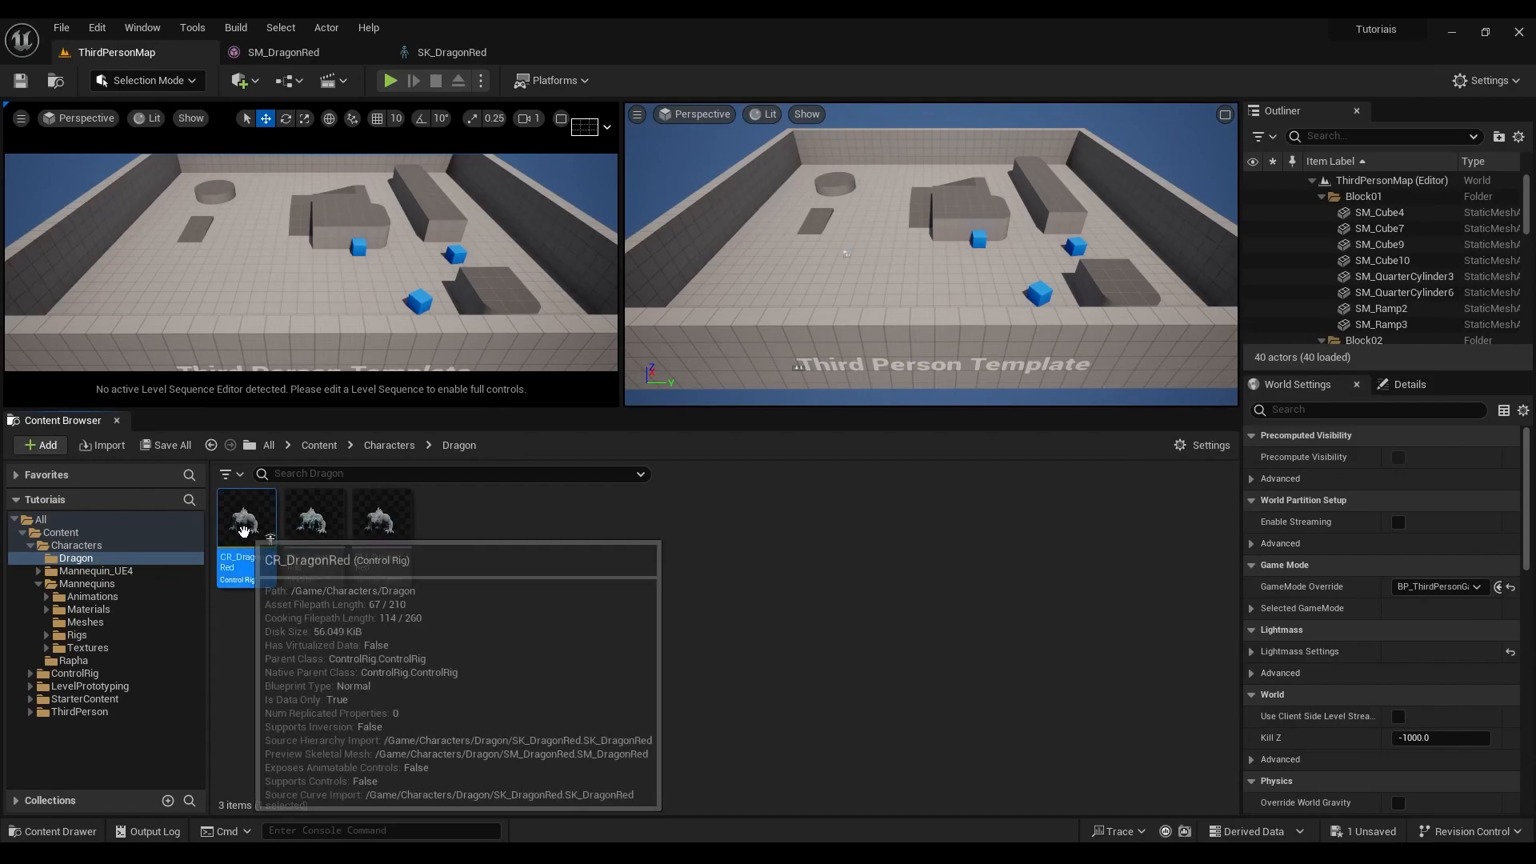
- Open the CR_DragonRed Control Rig and move the Forwards Solve node slightly higher in its graph
double_click(244, 529)
left_click_drag(606, 574, 576, 566)
scroll(836, 520, "down", 1)
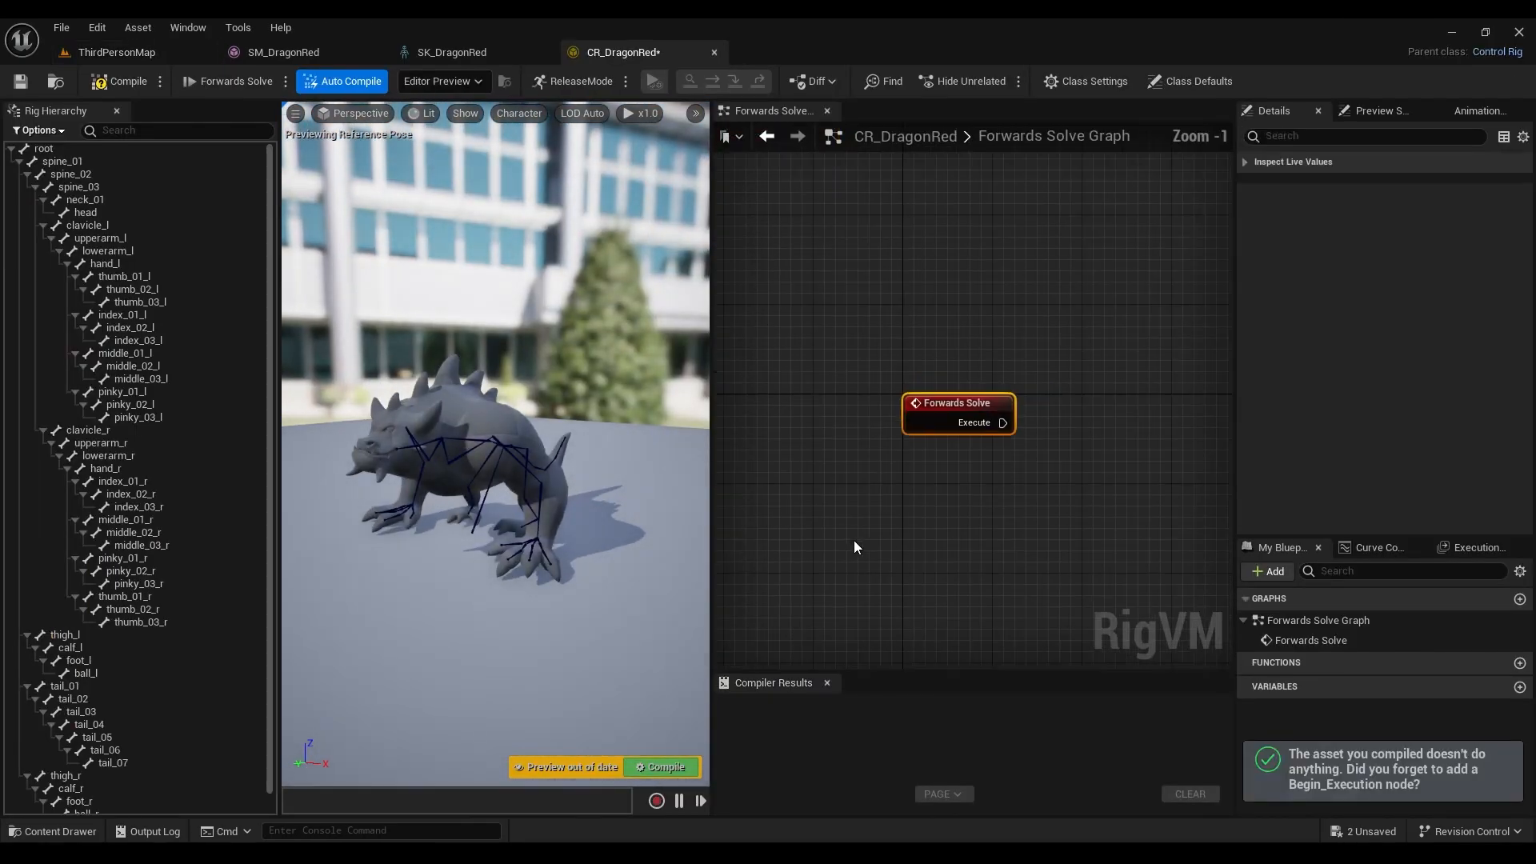
scroll(873, 524, "down", 1)
right_click_drag(873, 525, 824, 428)
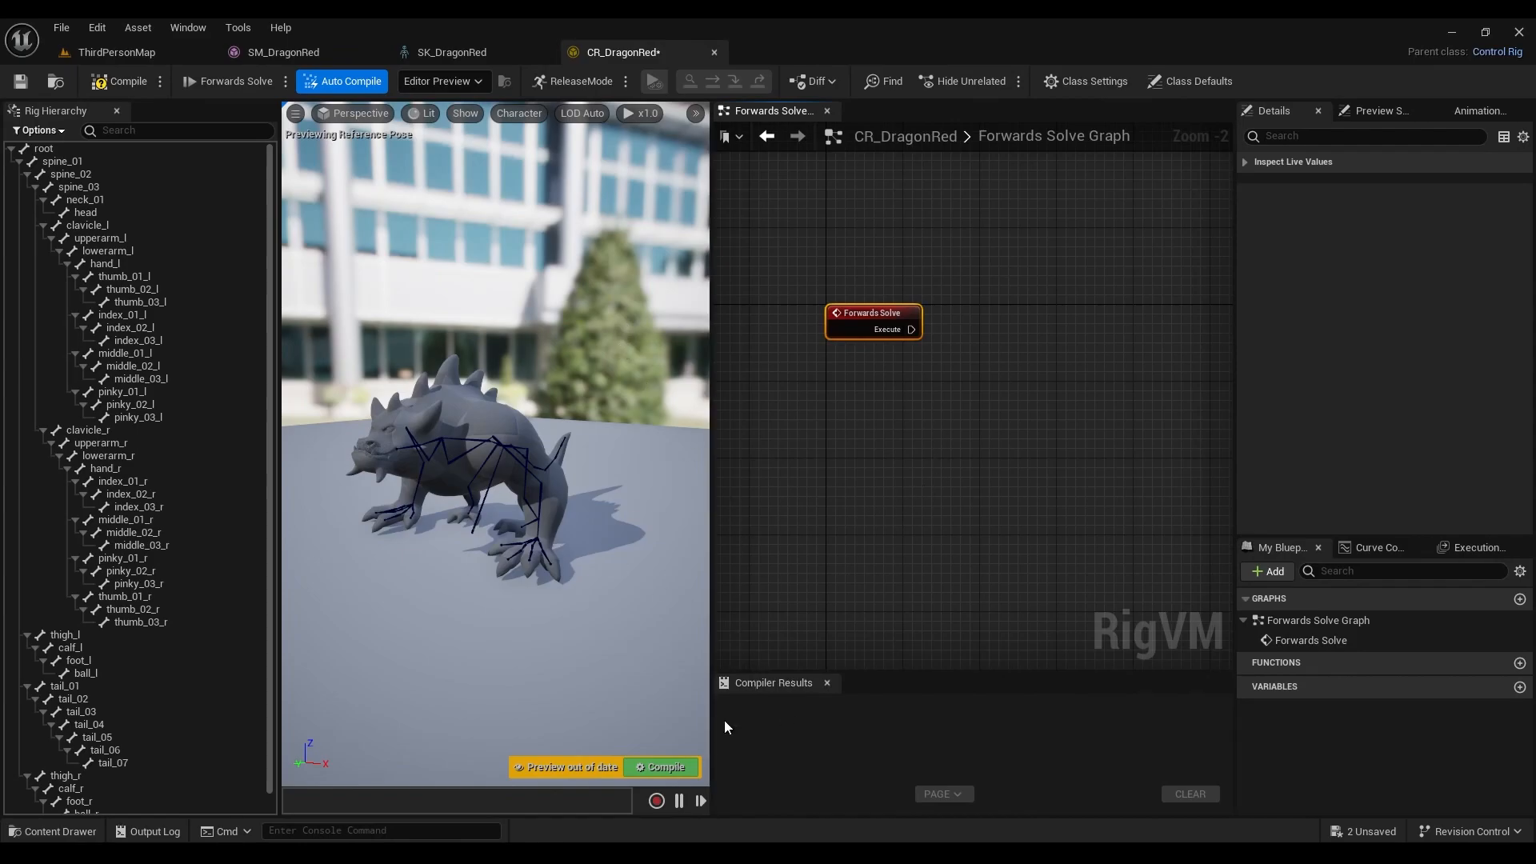
left_click_drag(857, 319, 866, 280)
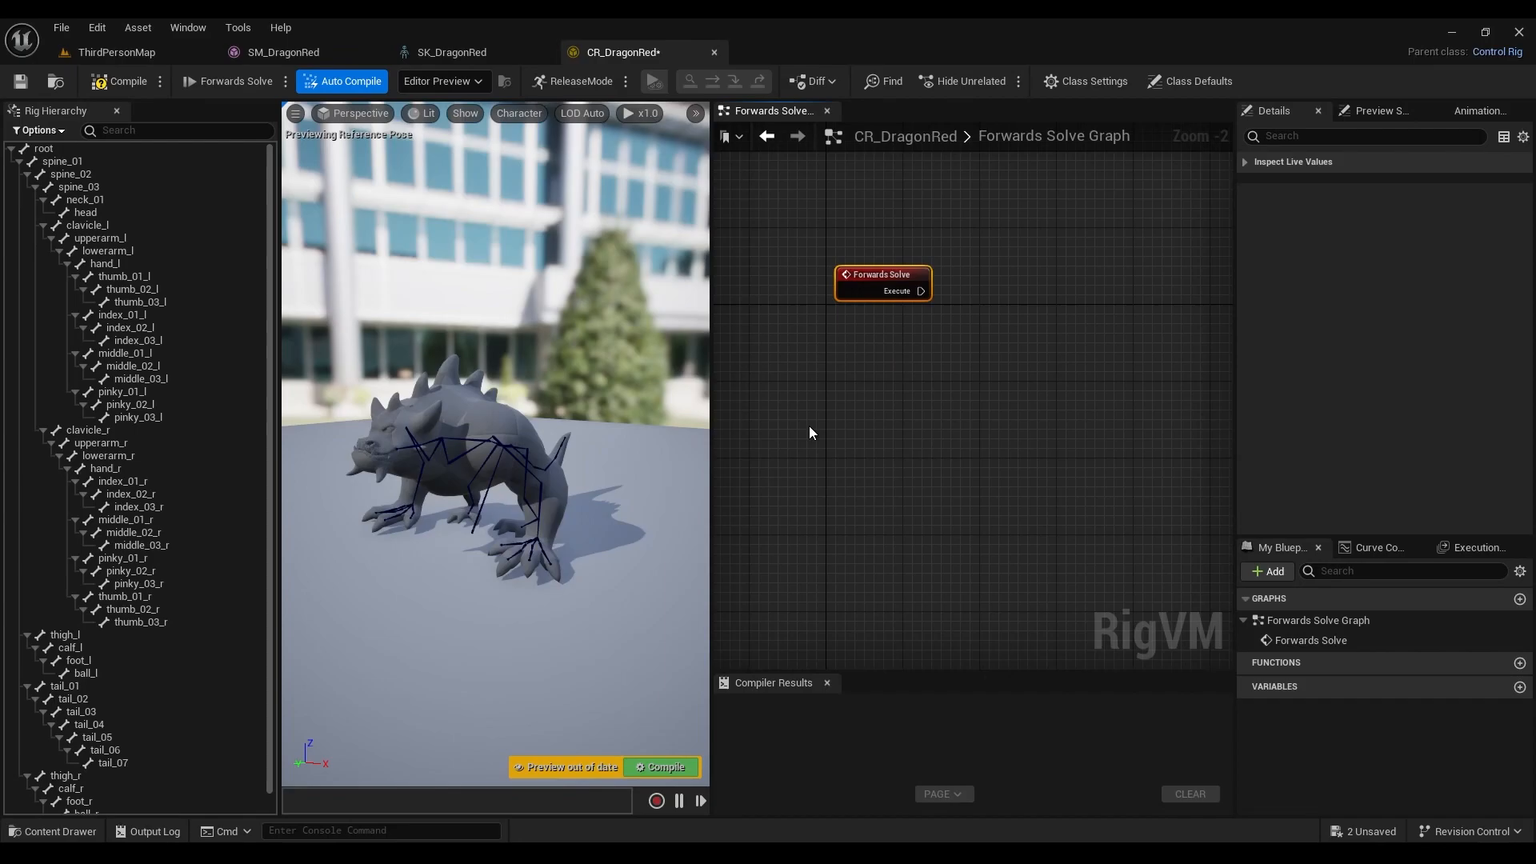
left_click_drag(873, 277, 864, 257)
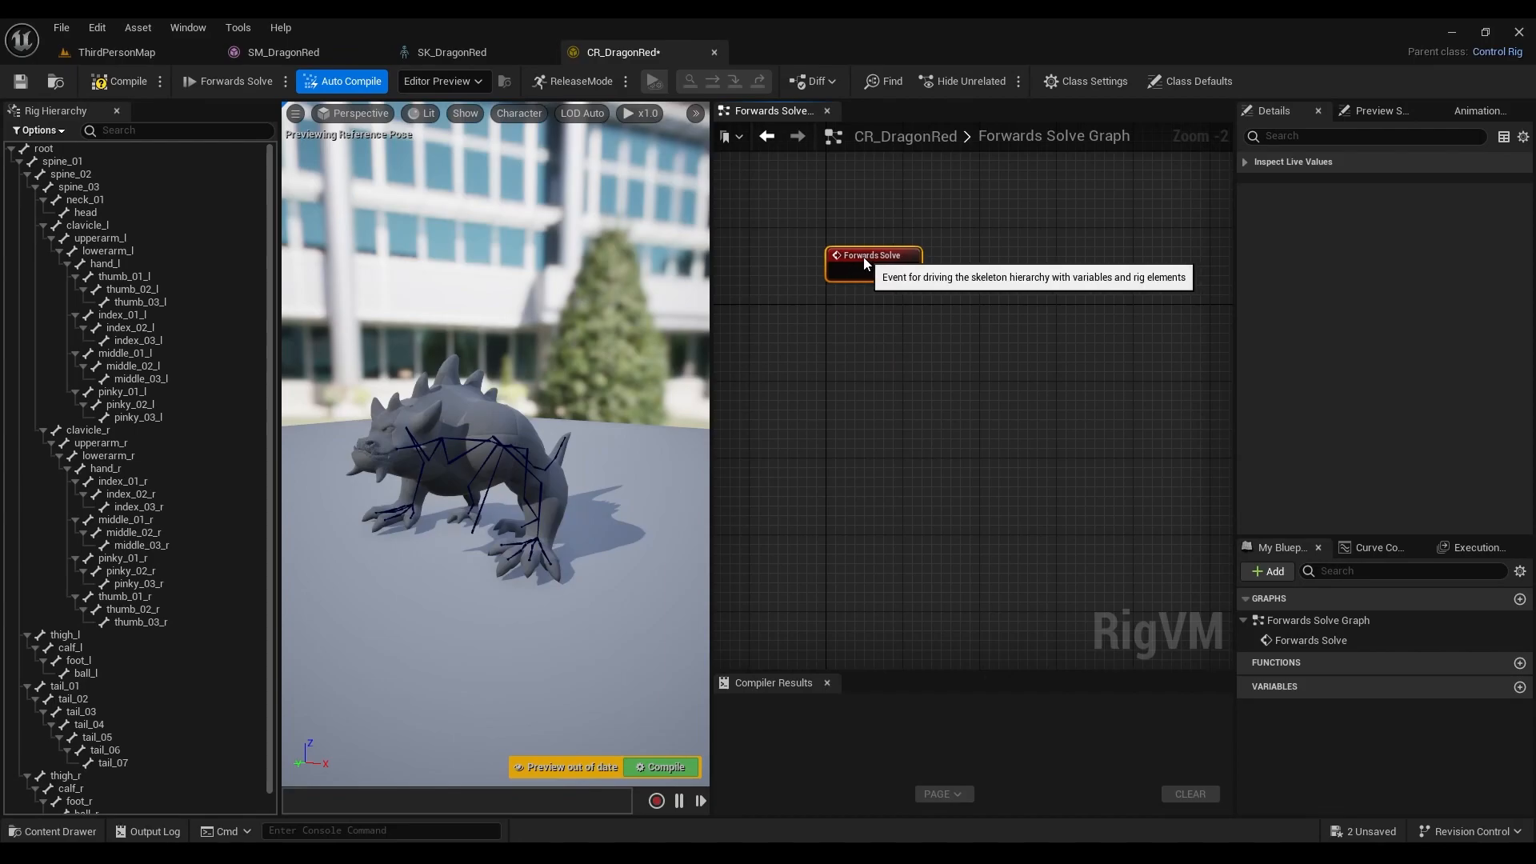
right_click_drag(962, 381, 891, 395)
scroll(864, 344, "down", 2)
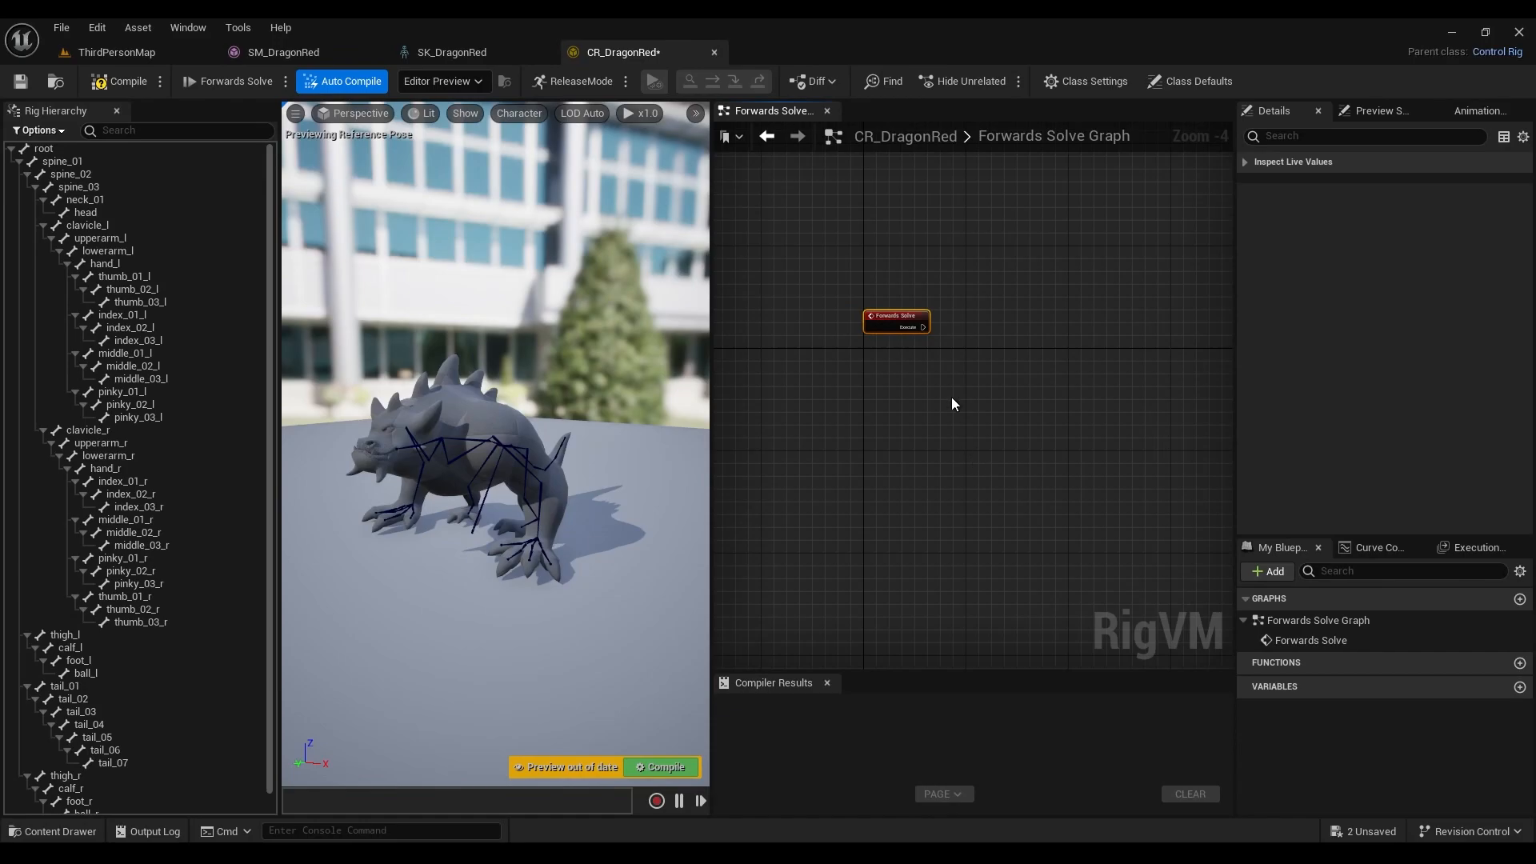
left_click_drag(979, 401, 824, 289)
scroll(959, 352, "up", 2)
right_click_drag(958, 352, 879, 390)
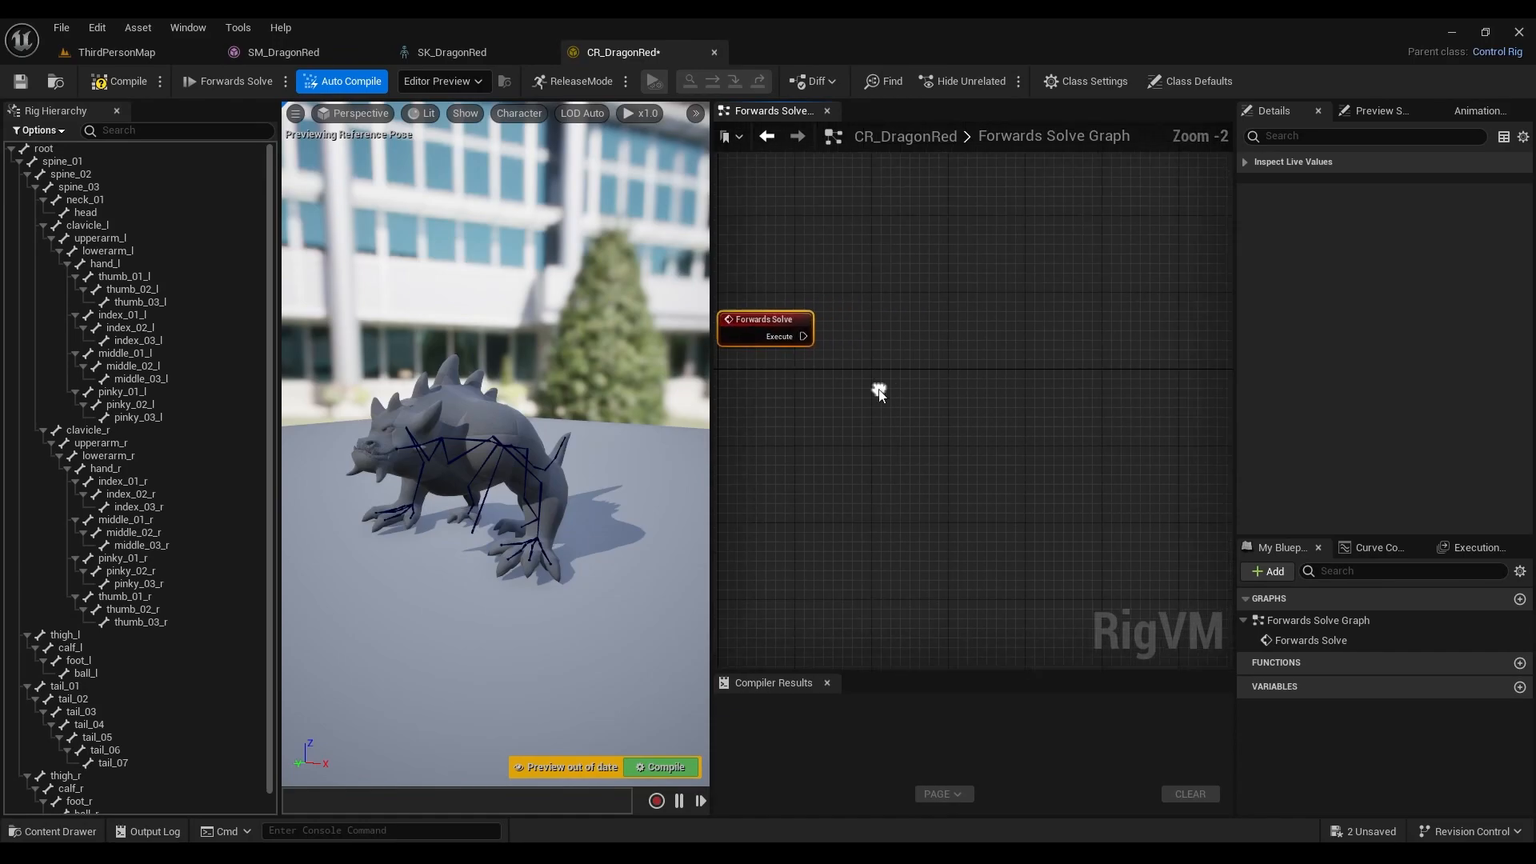
- Browse the node actions available from the Forwards Solve Execute output, including the Splines, Hierarchy and Array categories, without adding a node
left_click_drag(802, 337, 975, 298)
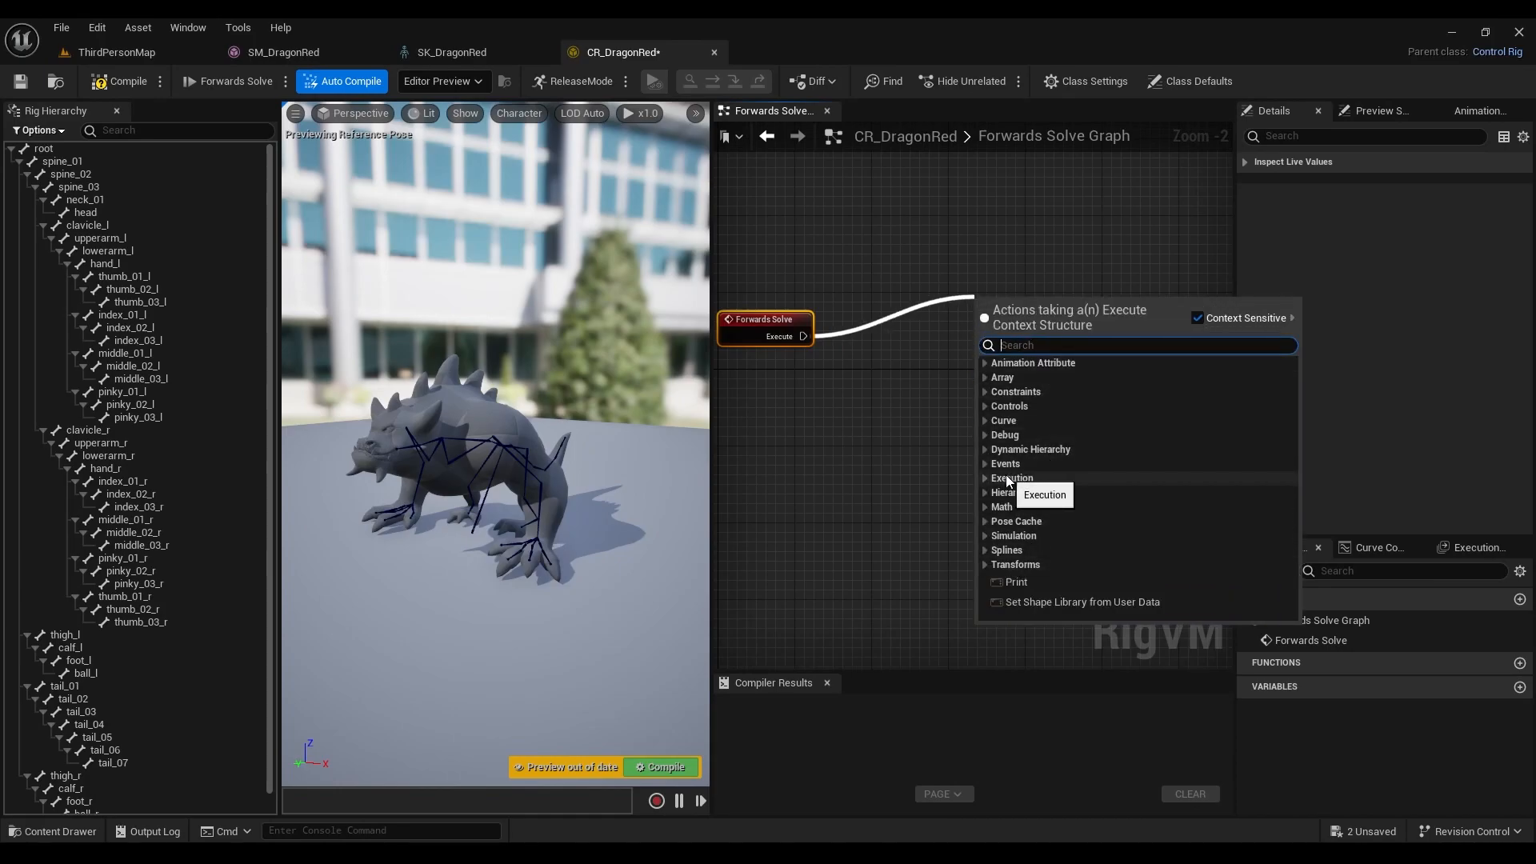
key("Escape")
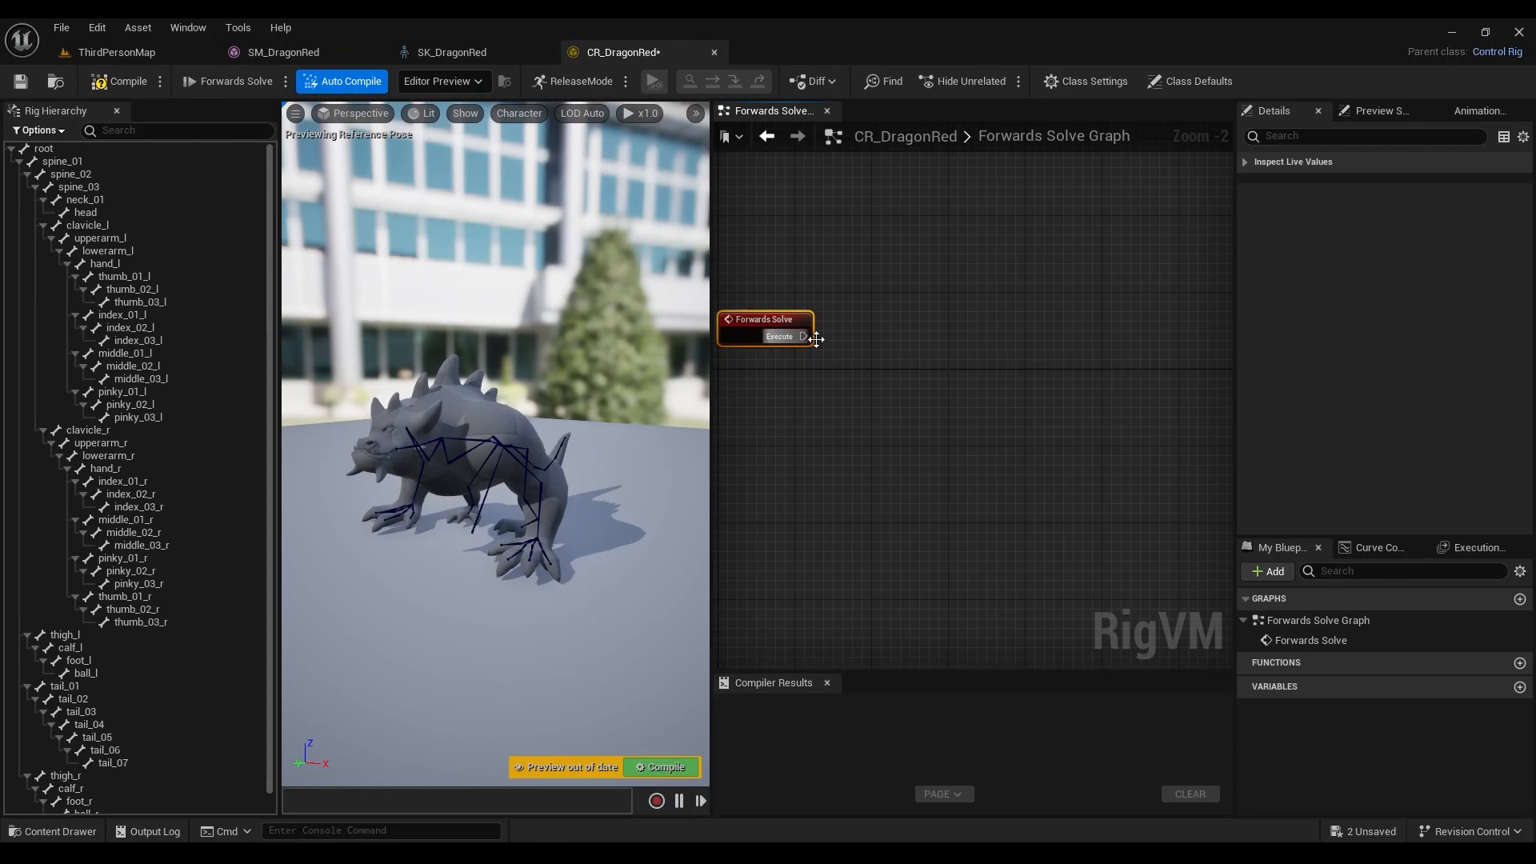
left_click_drag(803, 337, 983, 213)
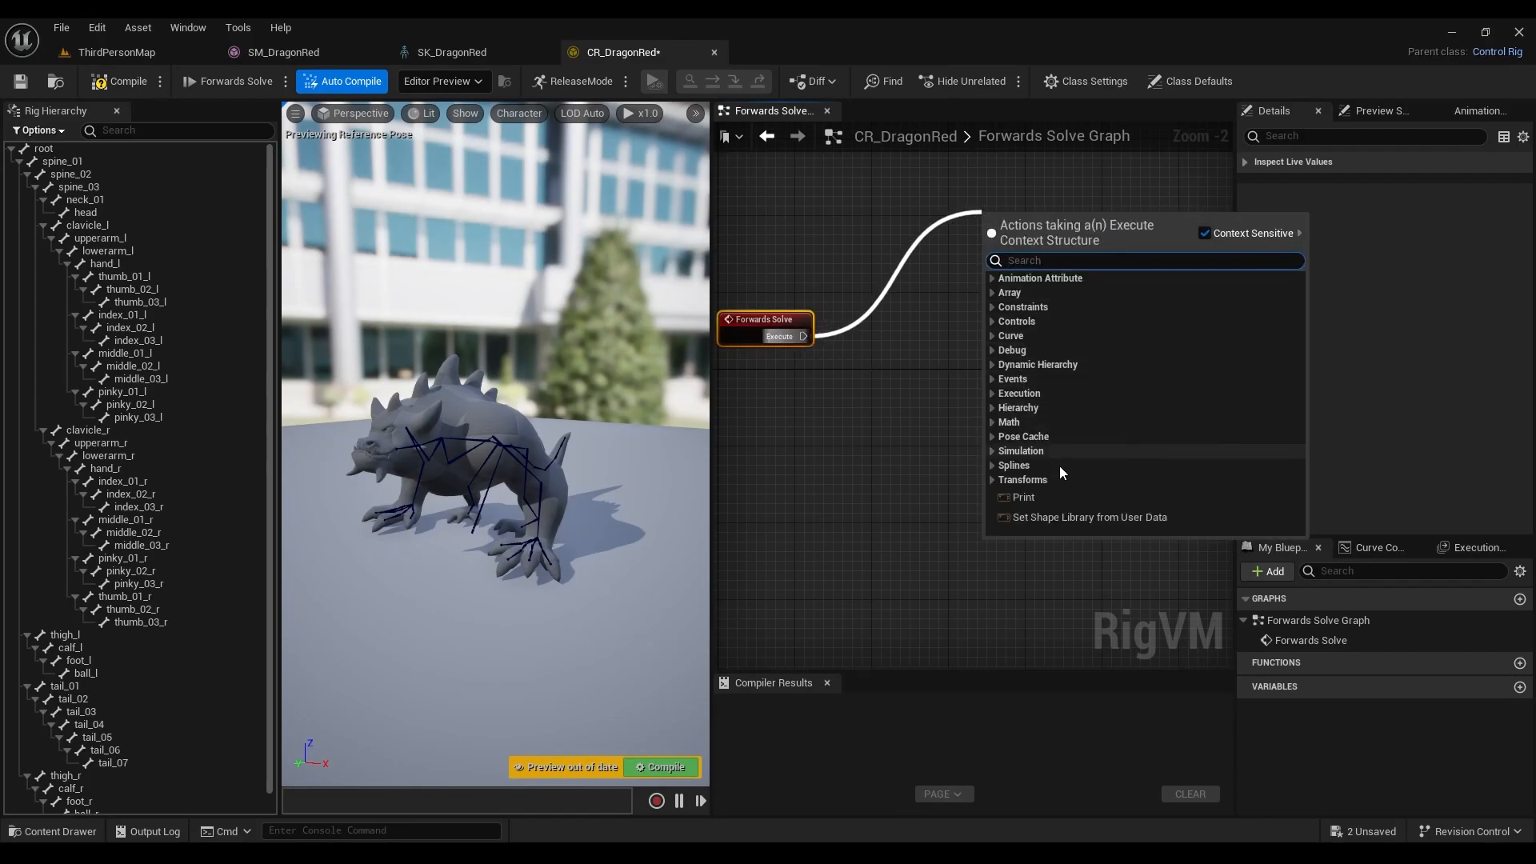
left_click(993, 466)
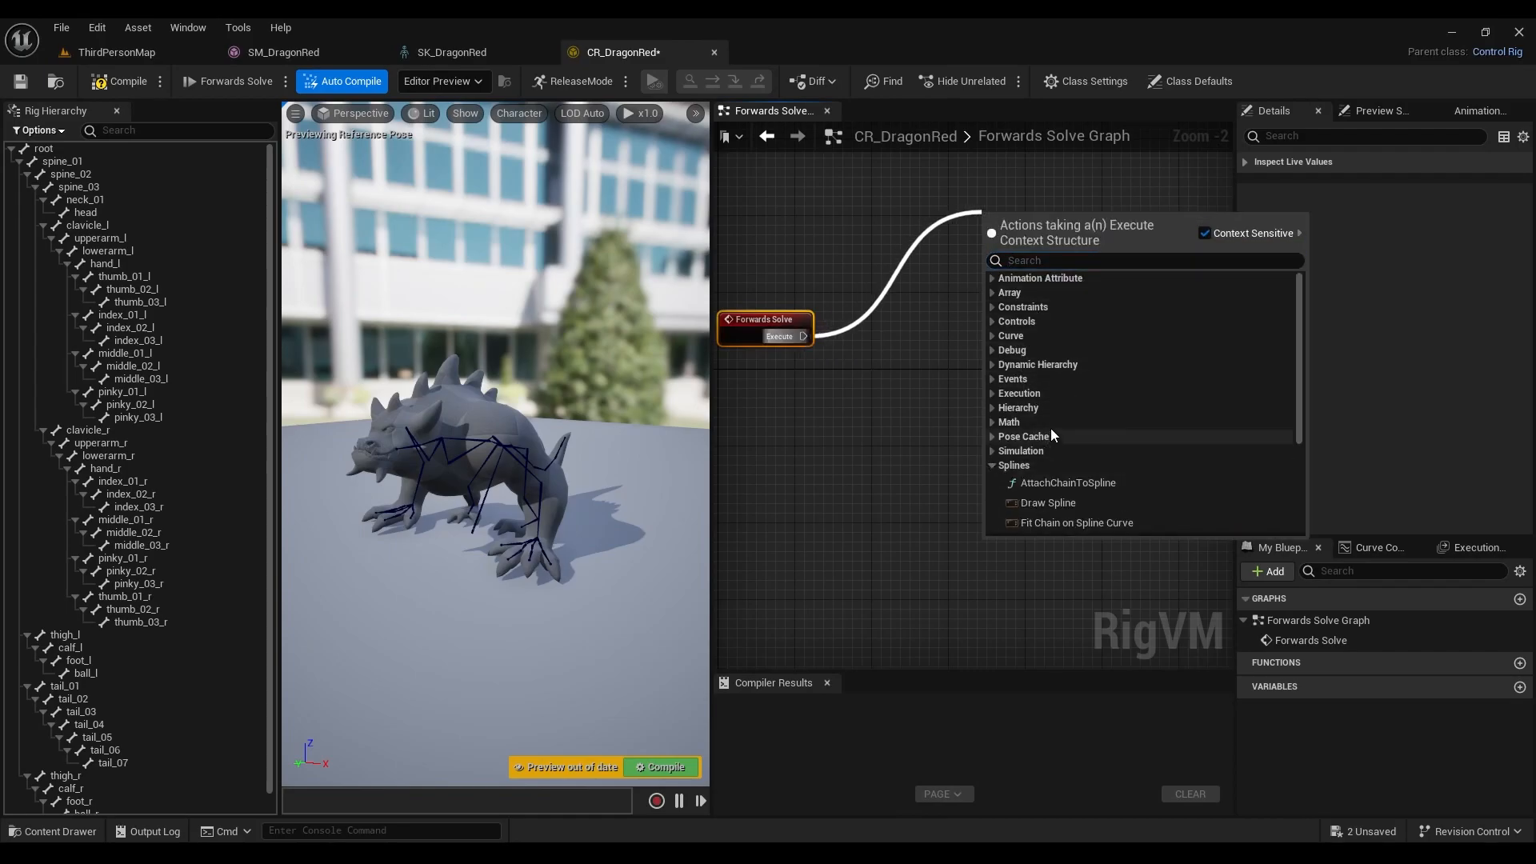
left_click(995, 407)
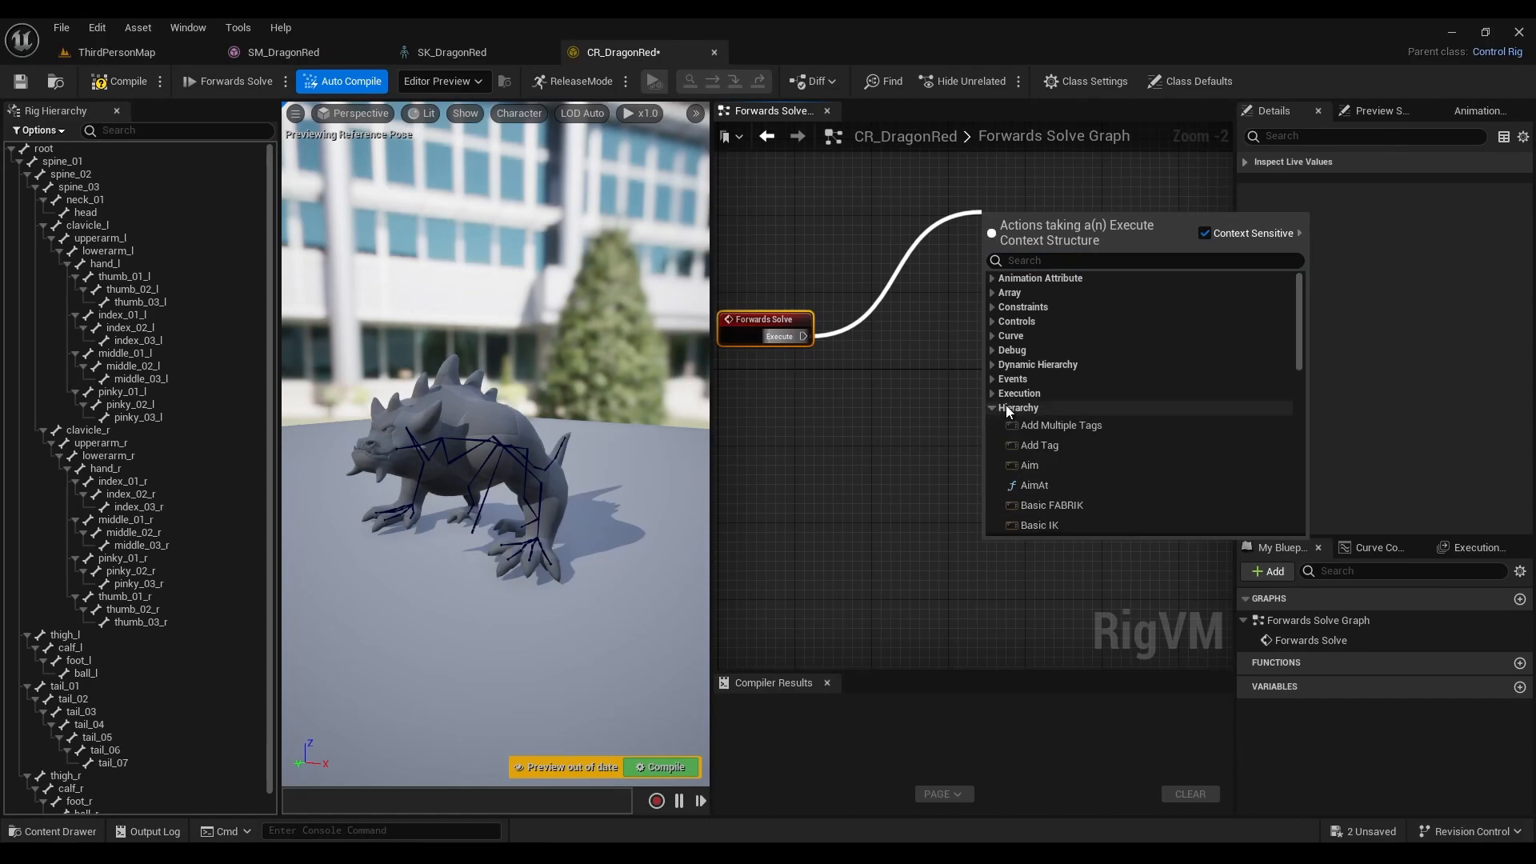
left_click(994, 293)
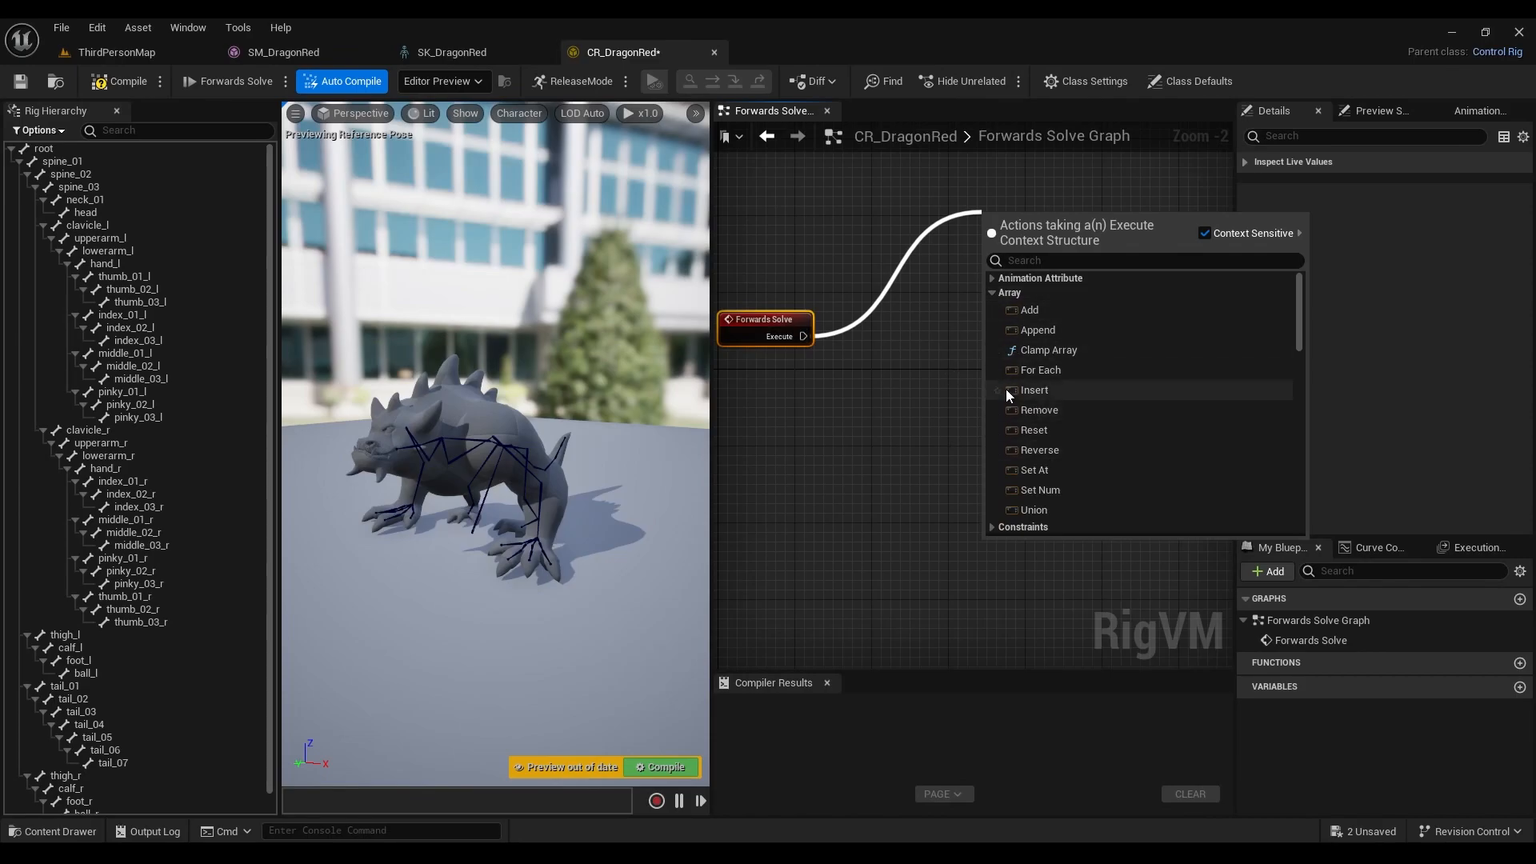
left_click(925, 402)
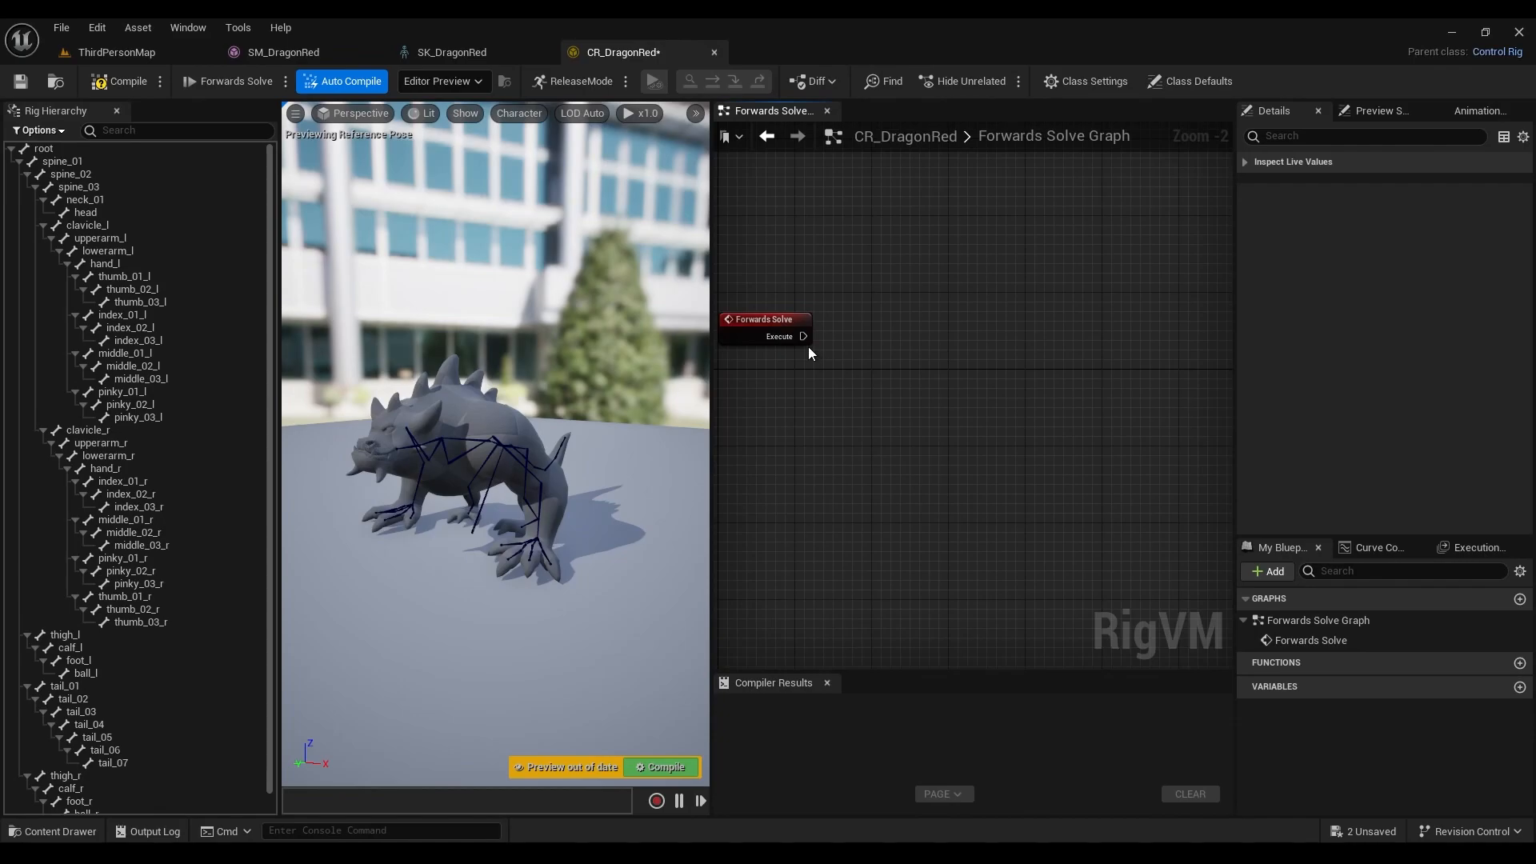
left_click_drag(808, 341, 880, 309)
left_click_drag(804, 336, 933, 272)
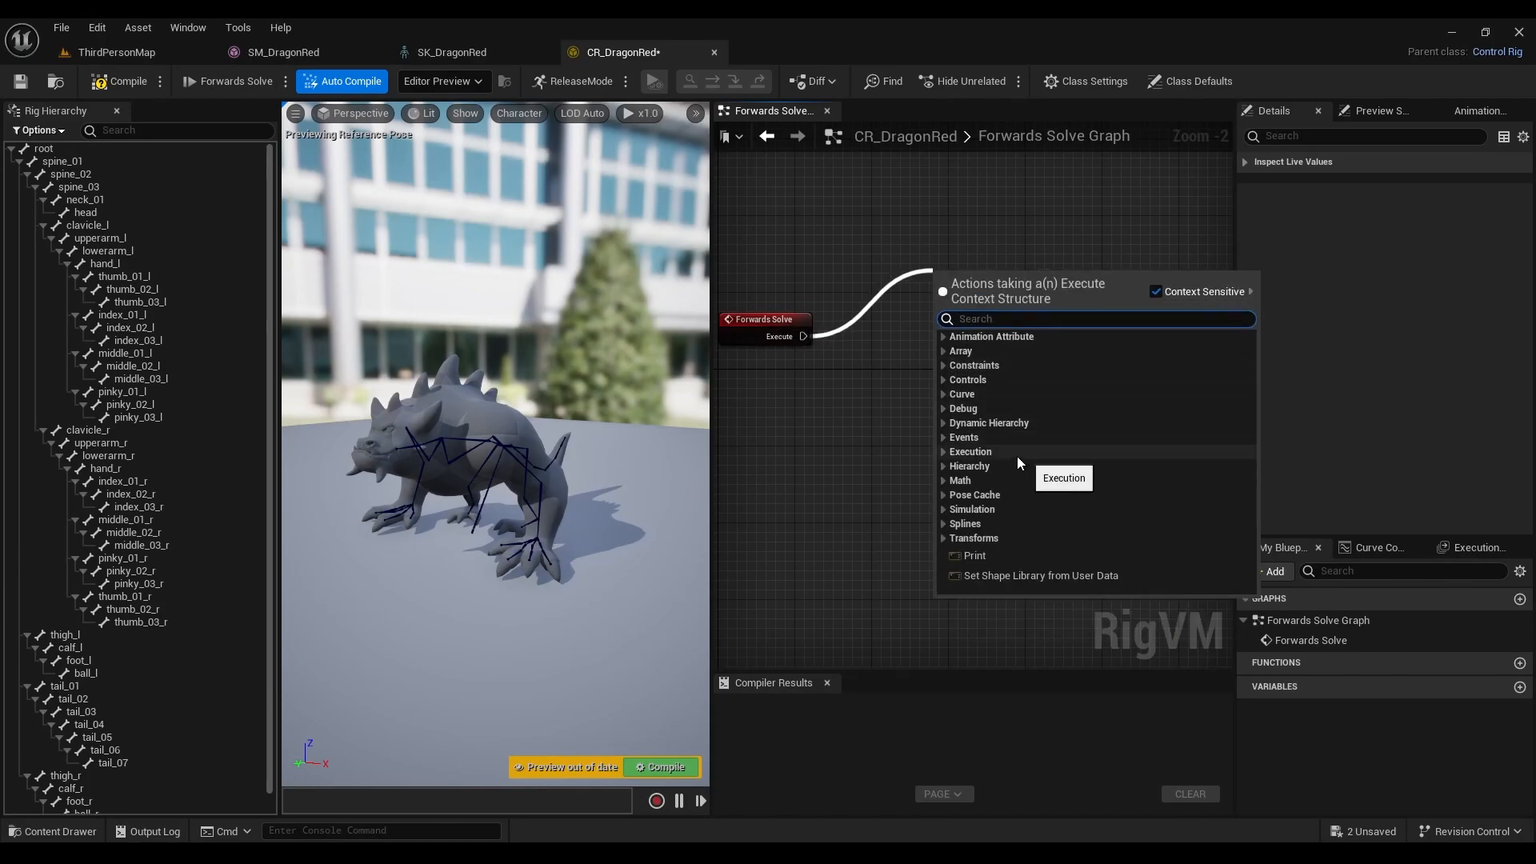
left_click(866, 427)
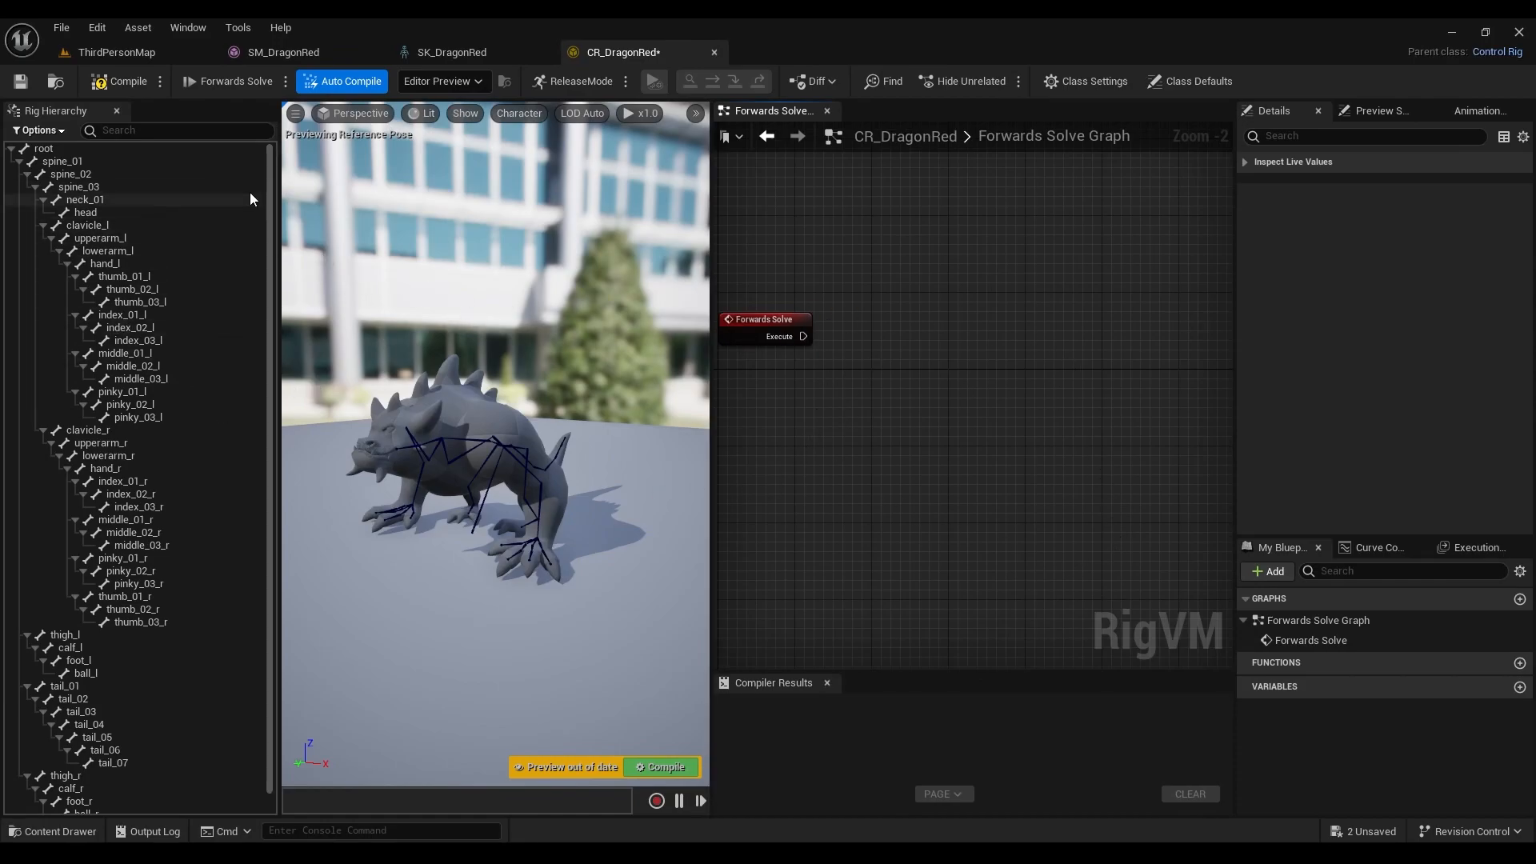
- Try docking the Rig Hierarchy below the preview viewport and return it to its full-height place beside the viewport
left_click_drag(78, 114, 162, 591)
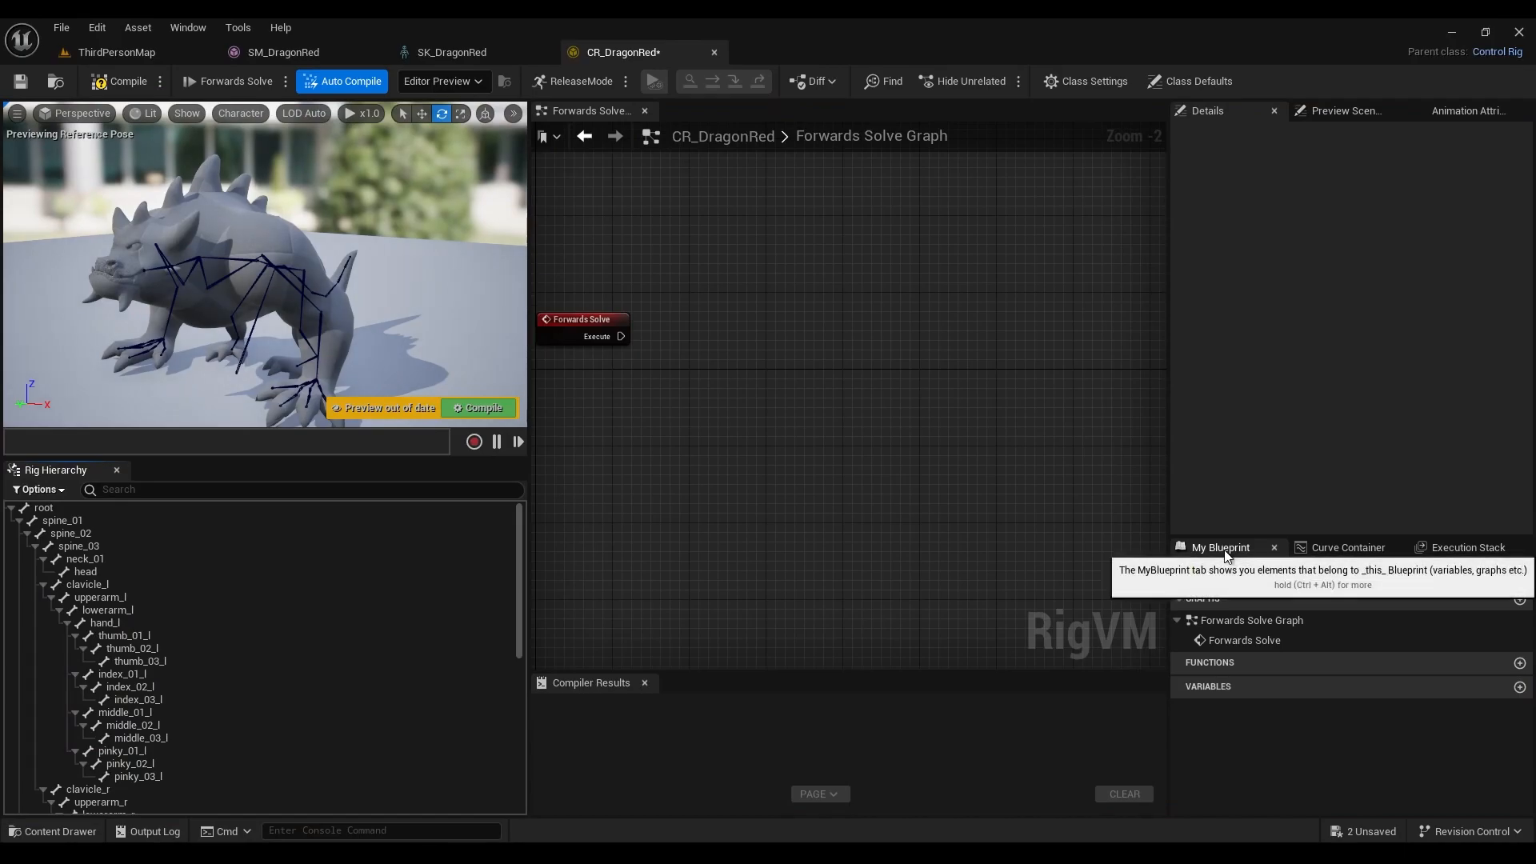
left_click(1332, 549)
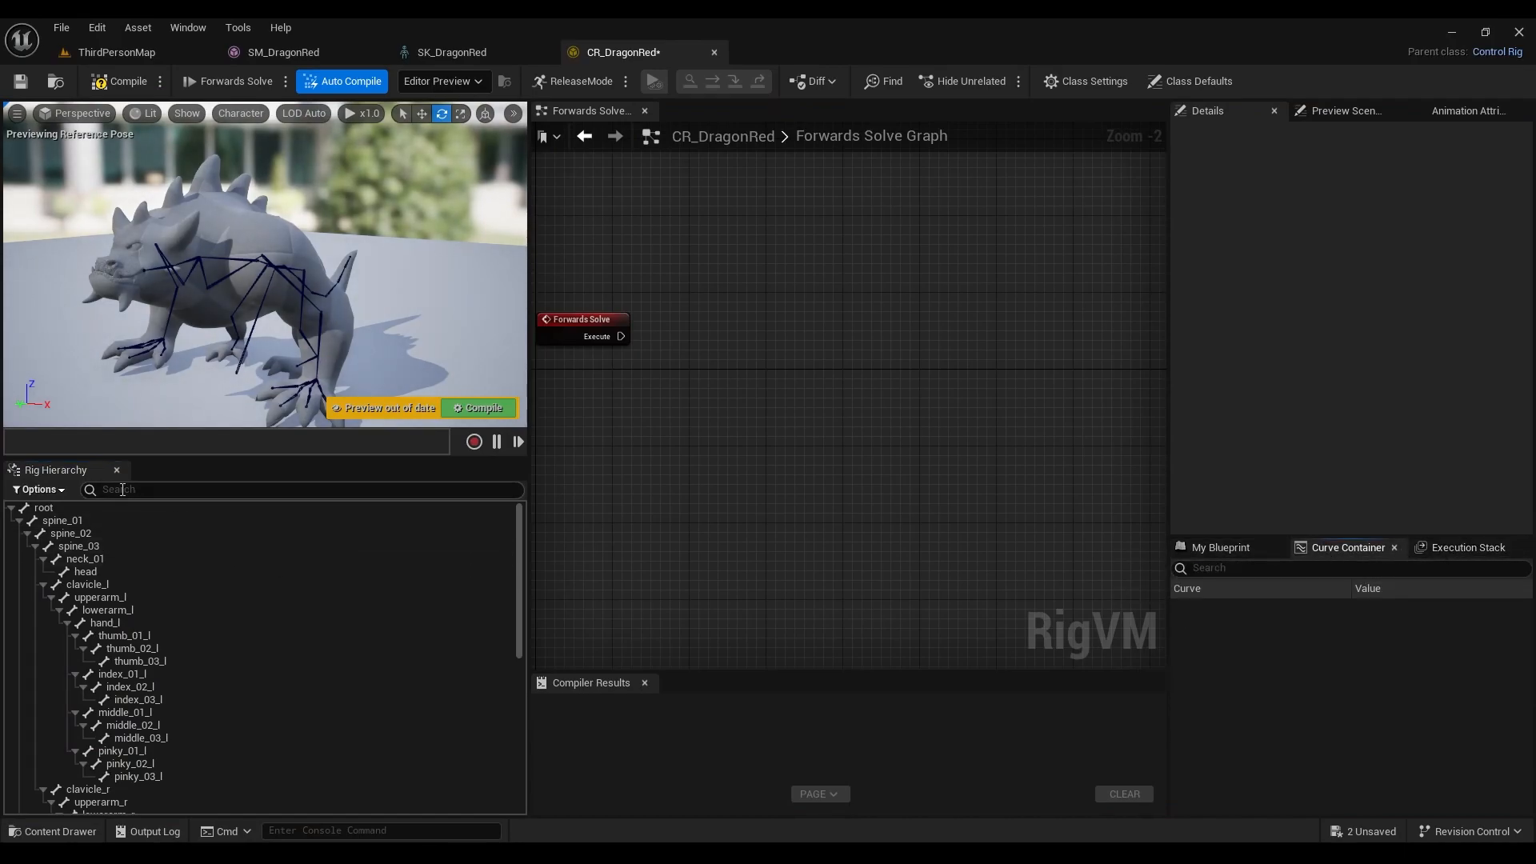
left_click_drag(67, 473, 27, 443)
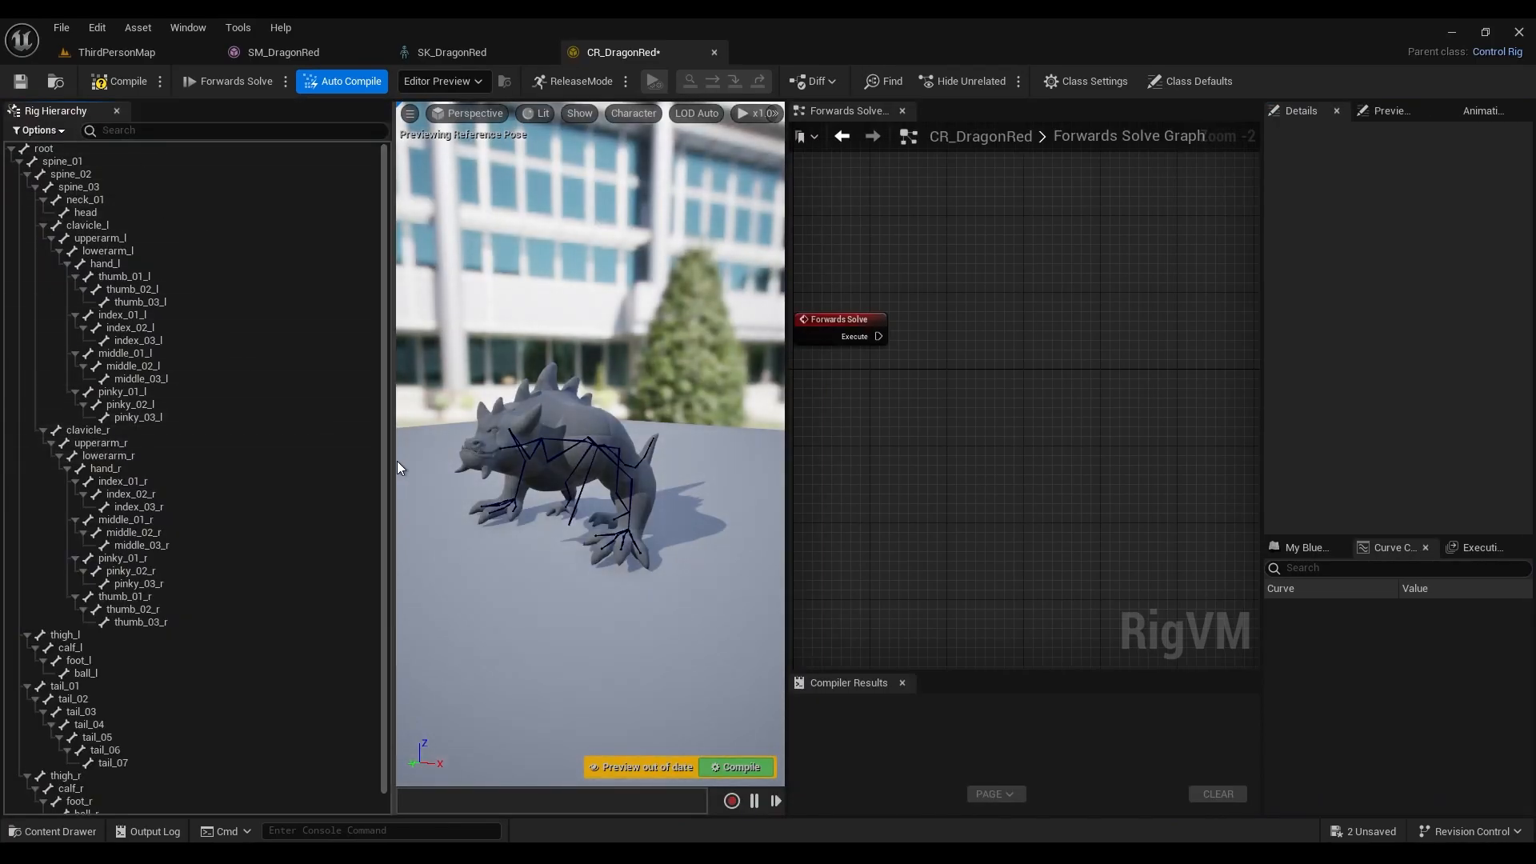
- Narrow the Rig Hierarchy and the dragon preview viewport to give the Forwards Solve graph more room
left_click_drag(397, 460, 291, 462)
scroll(200, 400, "down", 1)
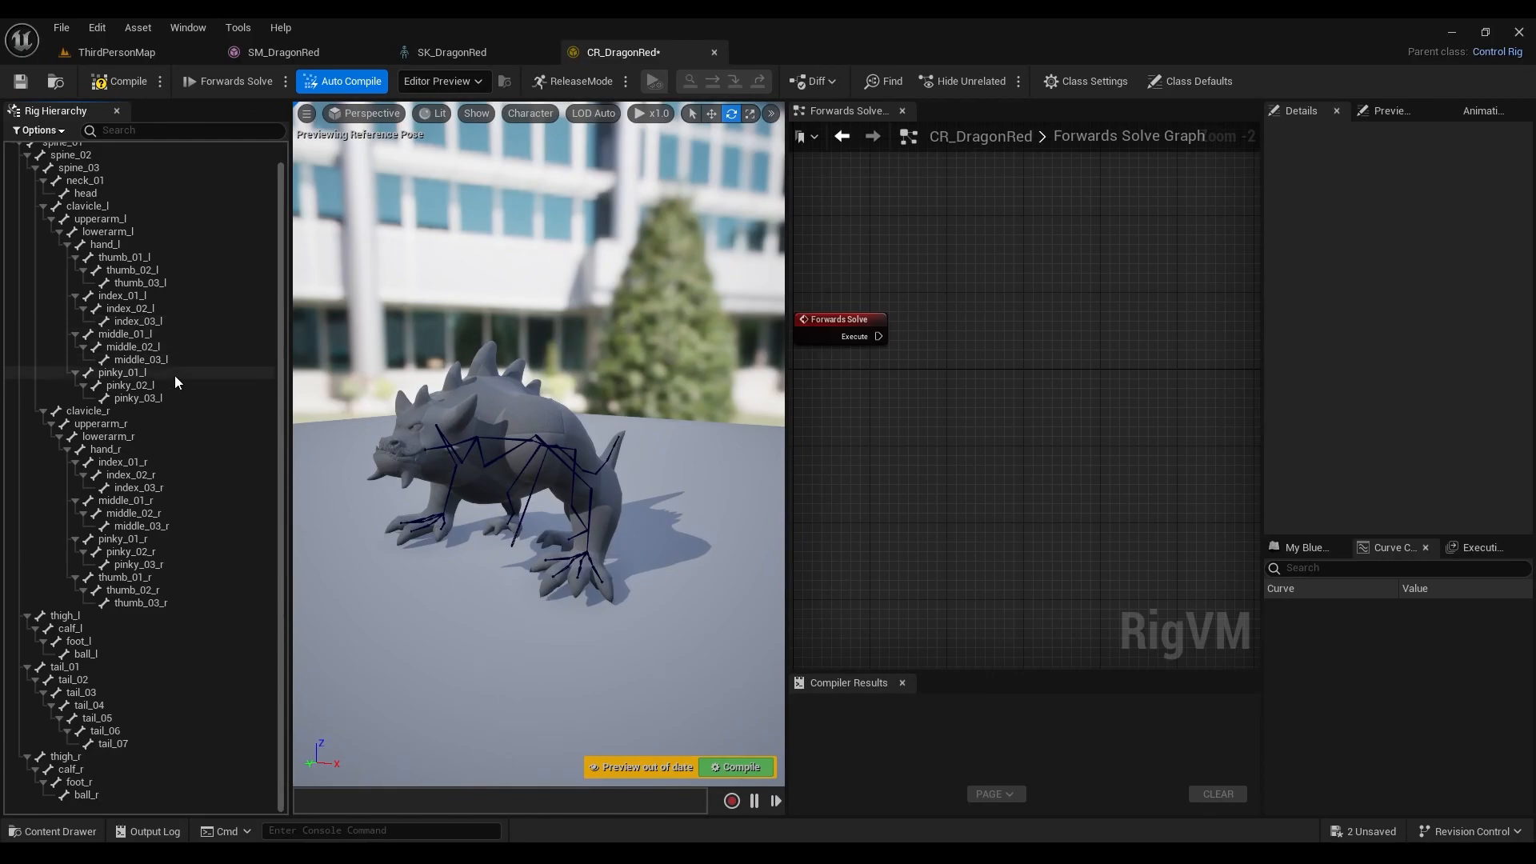
scroll(155, 278, "up", 1)
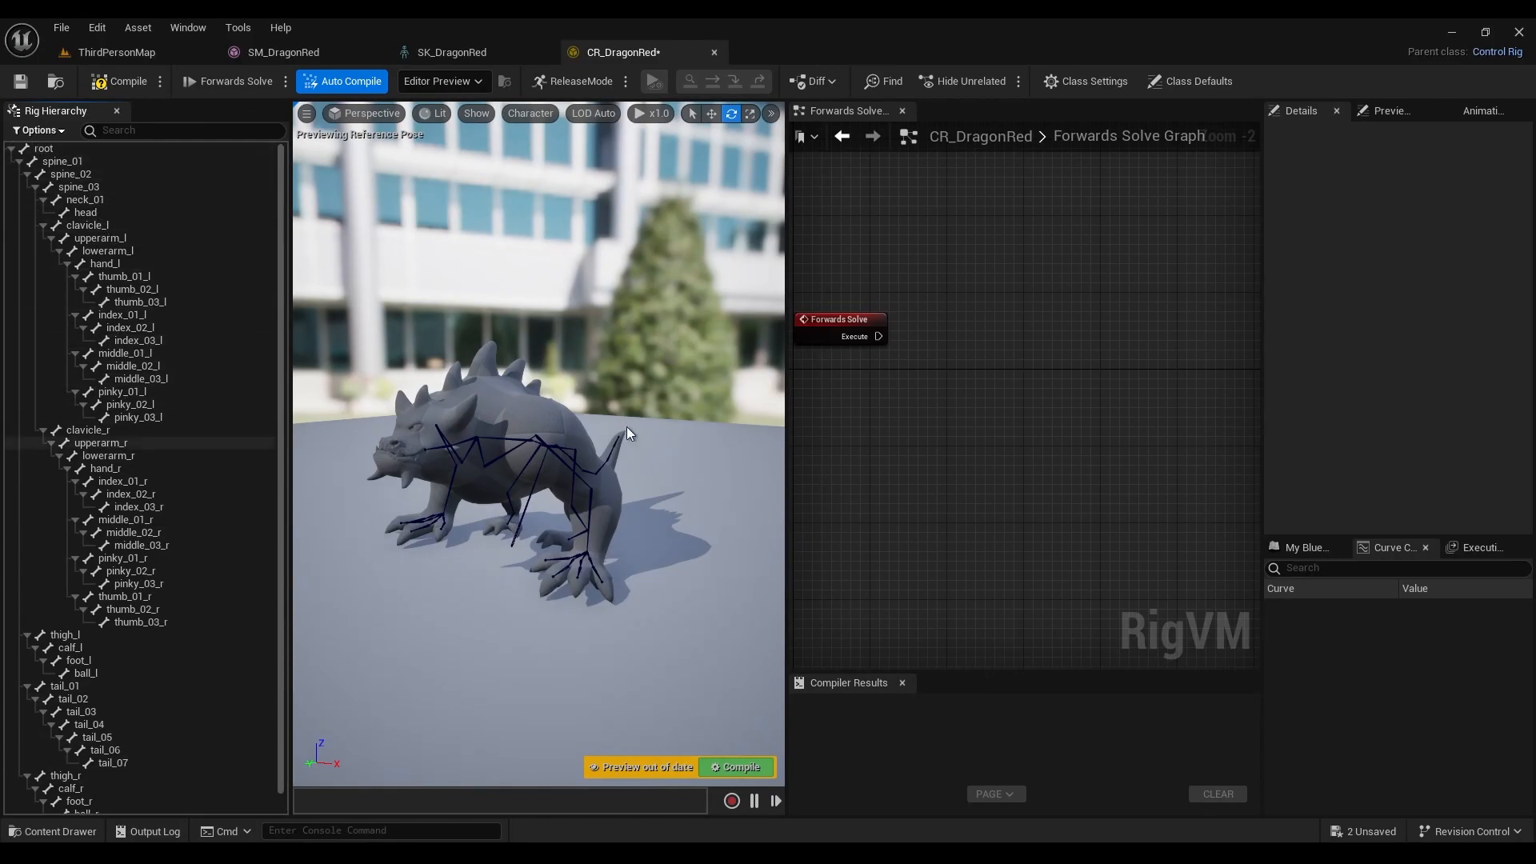
right_click_drag(952, 367, 1038, 357)
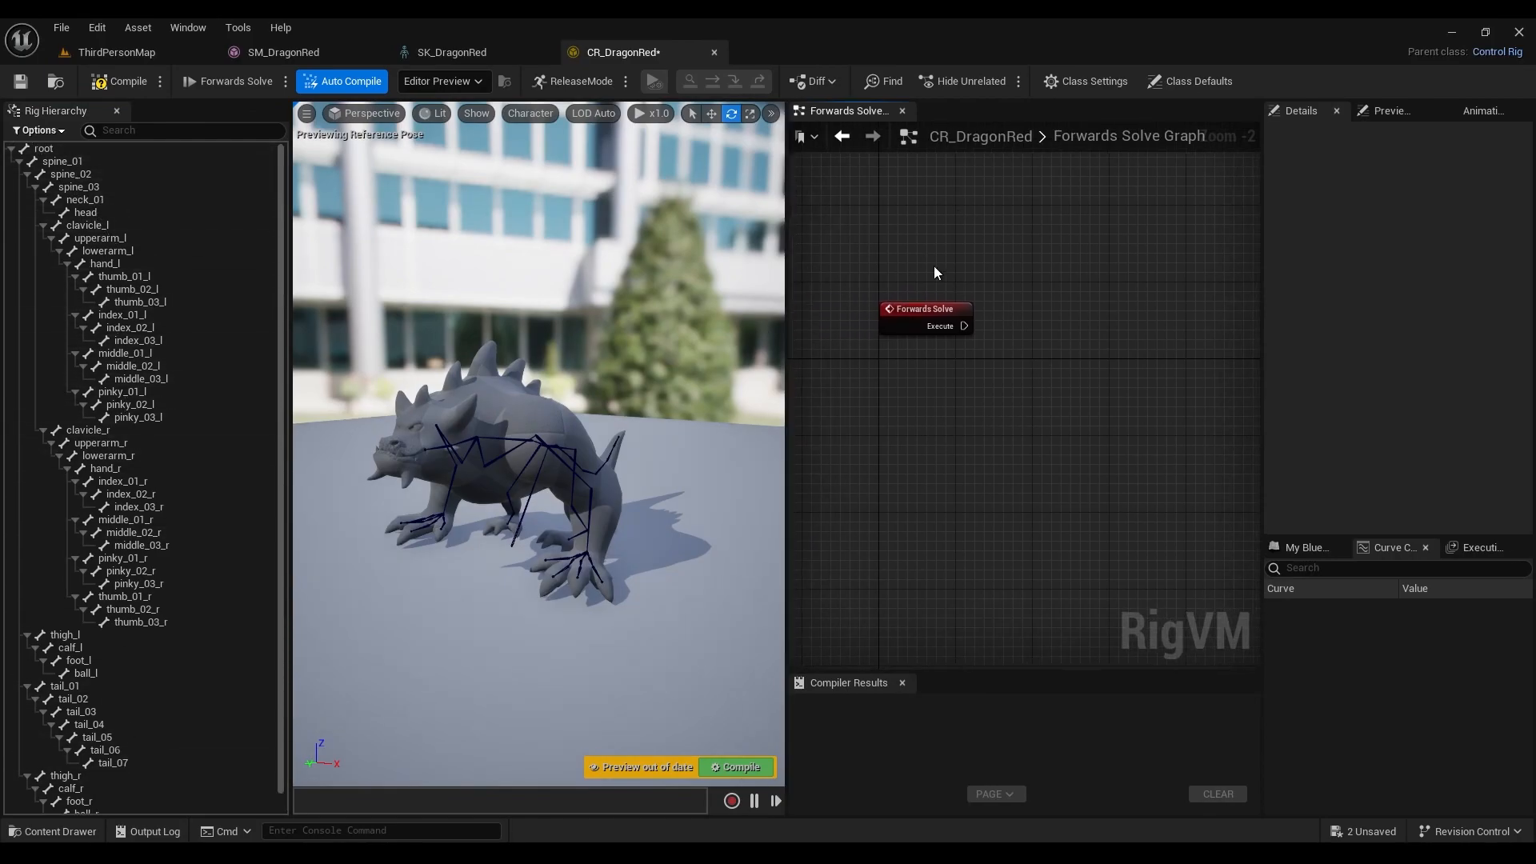
scroll(933, 453, "down", 2)
left_click_drag(787, 449, 655, 432)
scroll(908, 360, "down", 1)
scroll(781, 352, "up", 2)
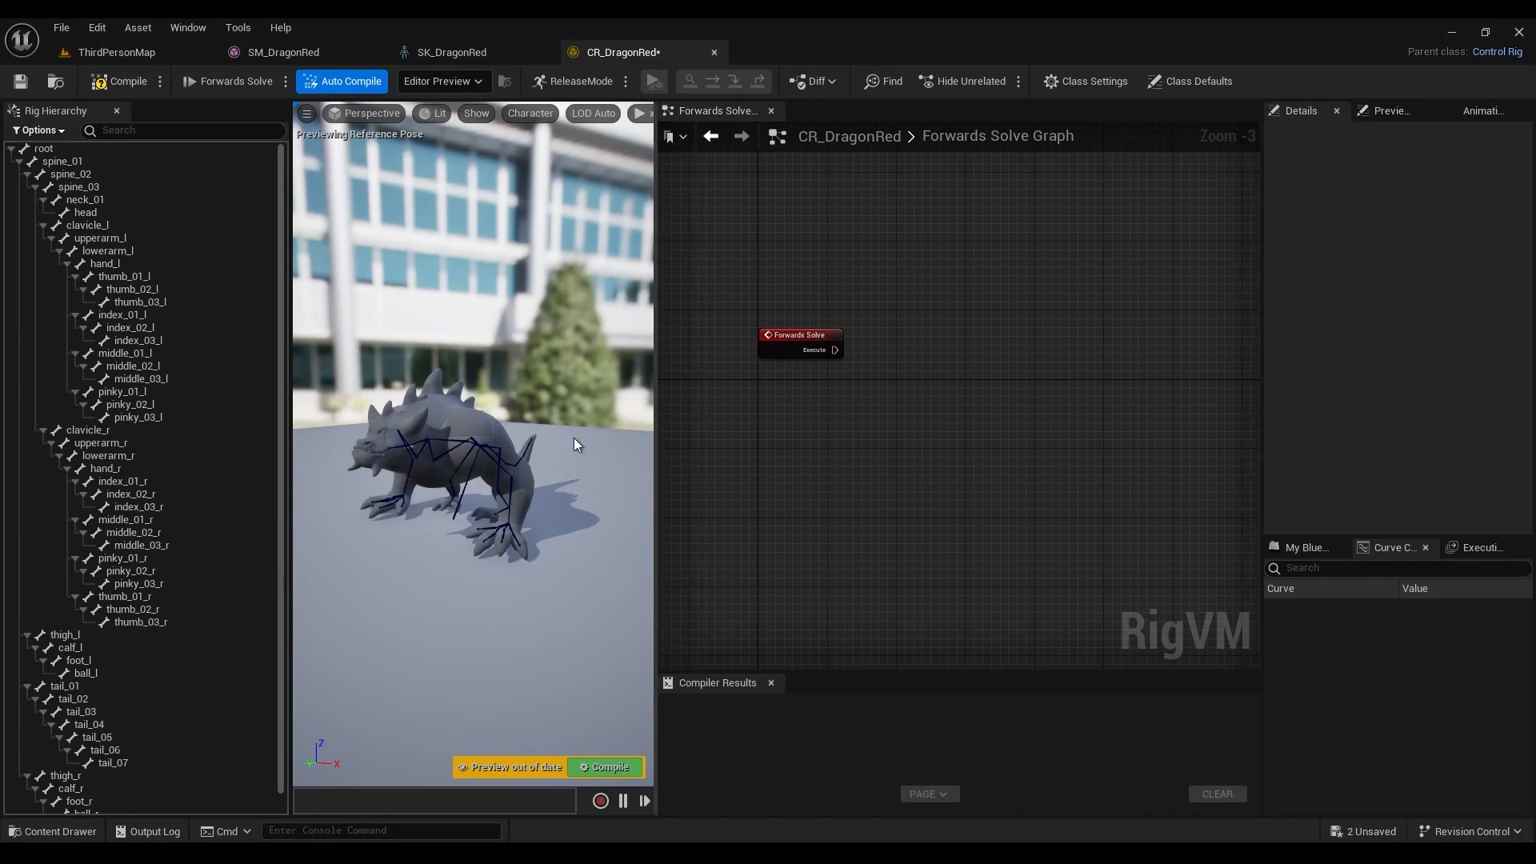
- Examine the Forwards Solve node's details and the preview scene settings, including the skeletal meshes offered as Preview Mesh
left_click(1381, 112)
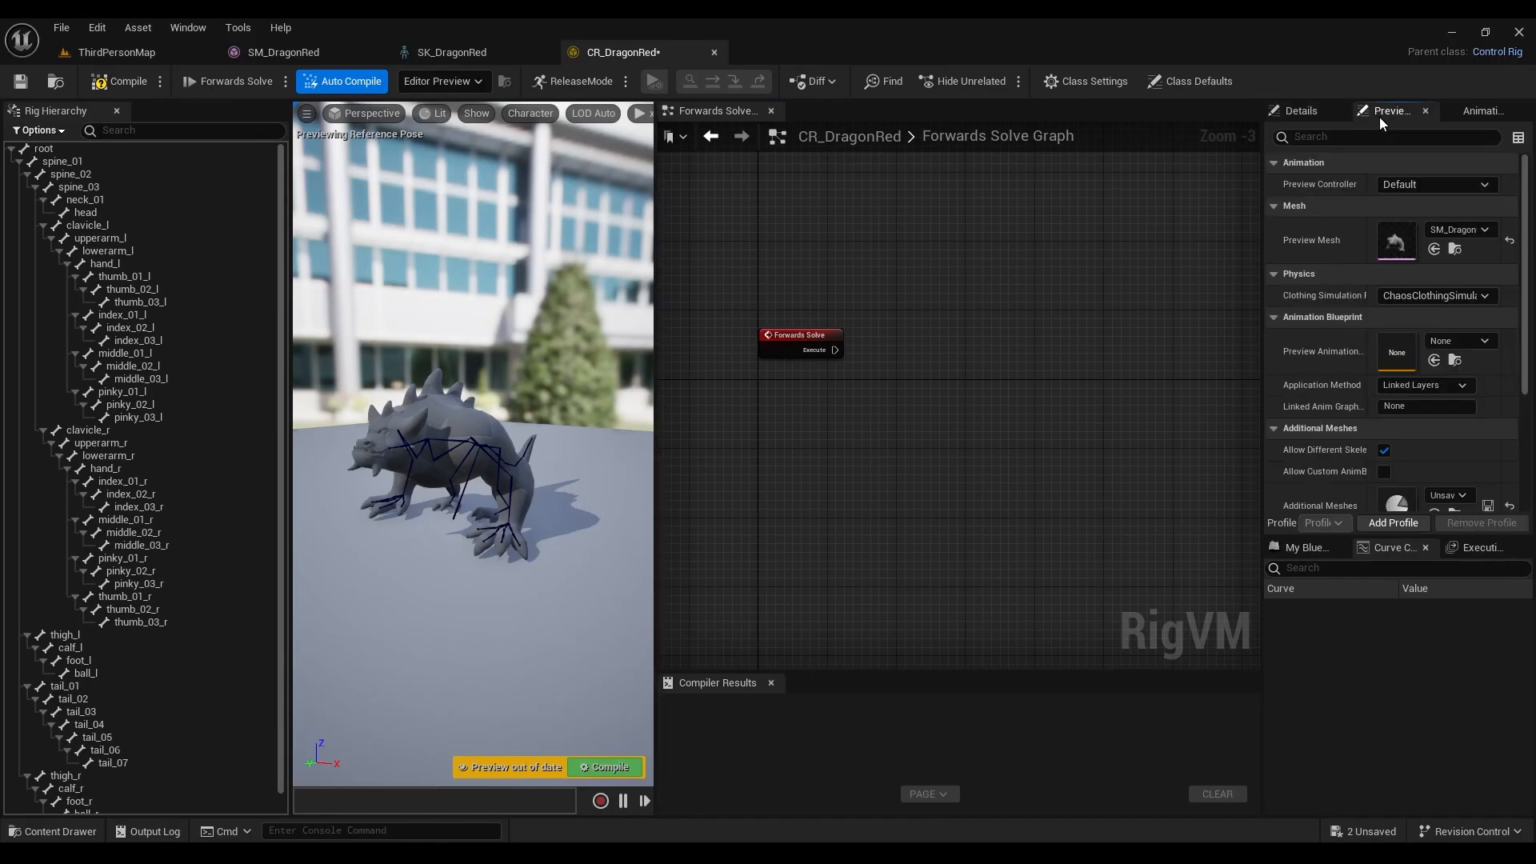
left_click(1317, 117)
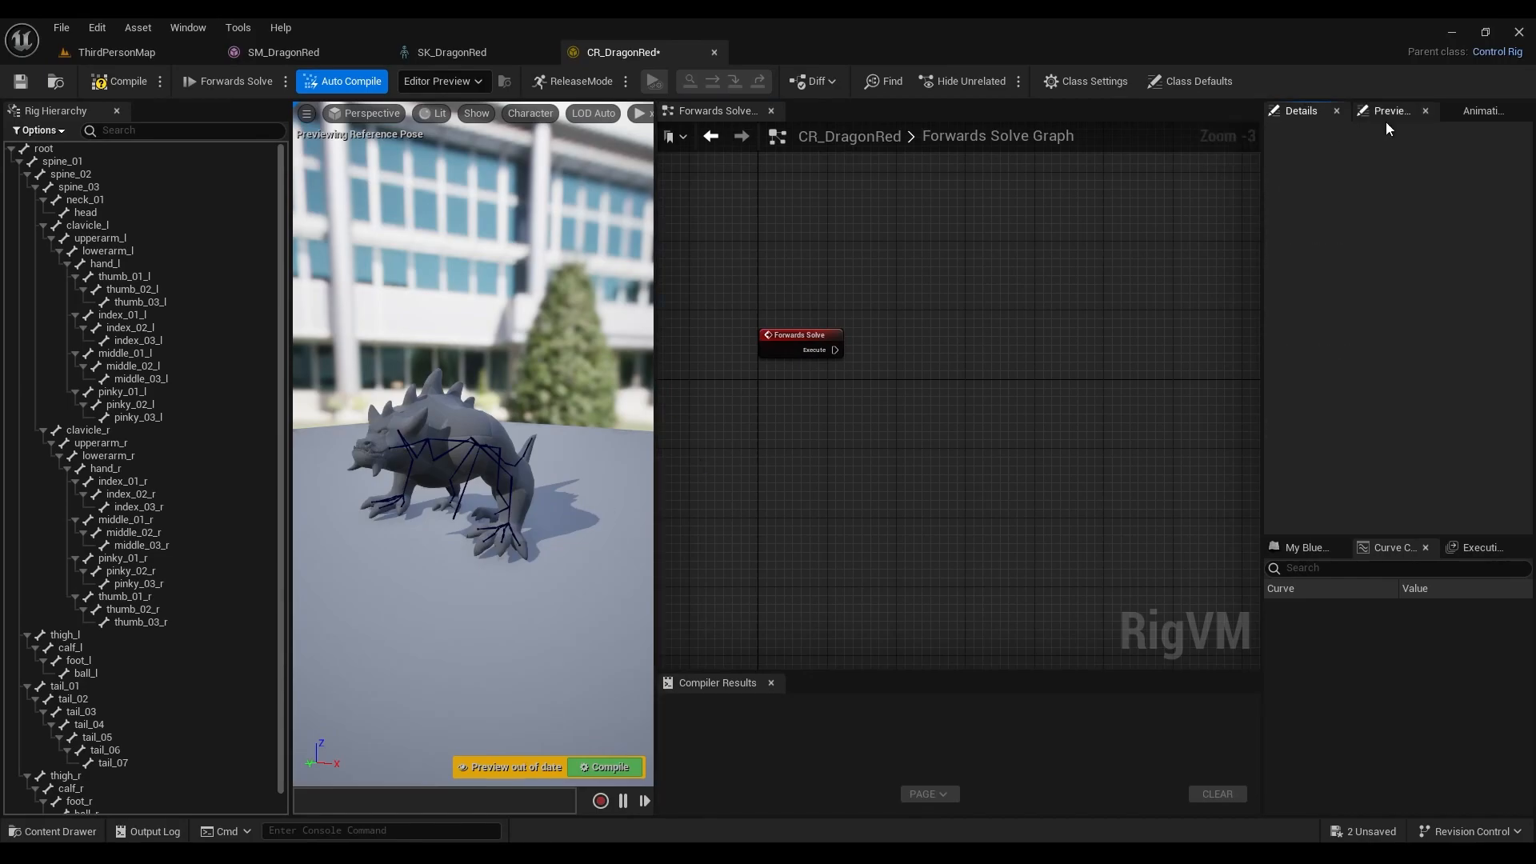
left_click(800, 355)
left_click_drag(999, 306, 754, 392)
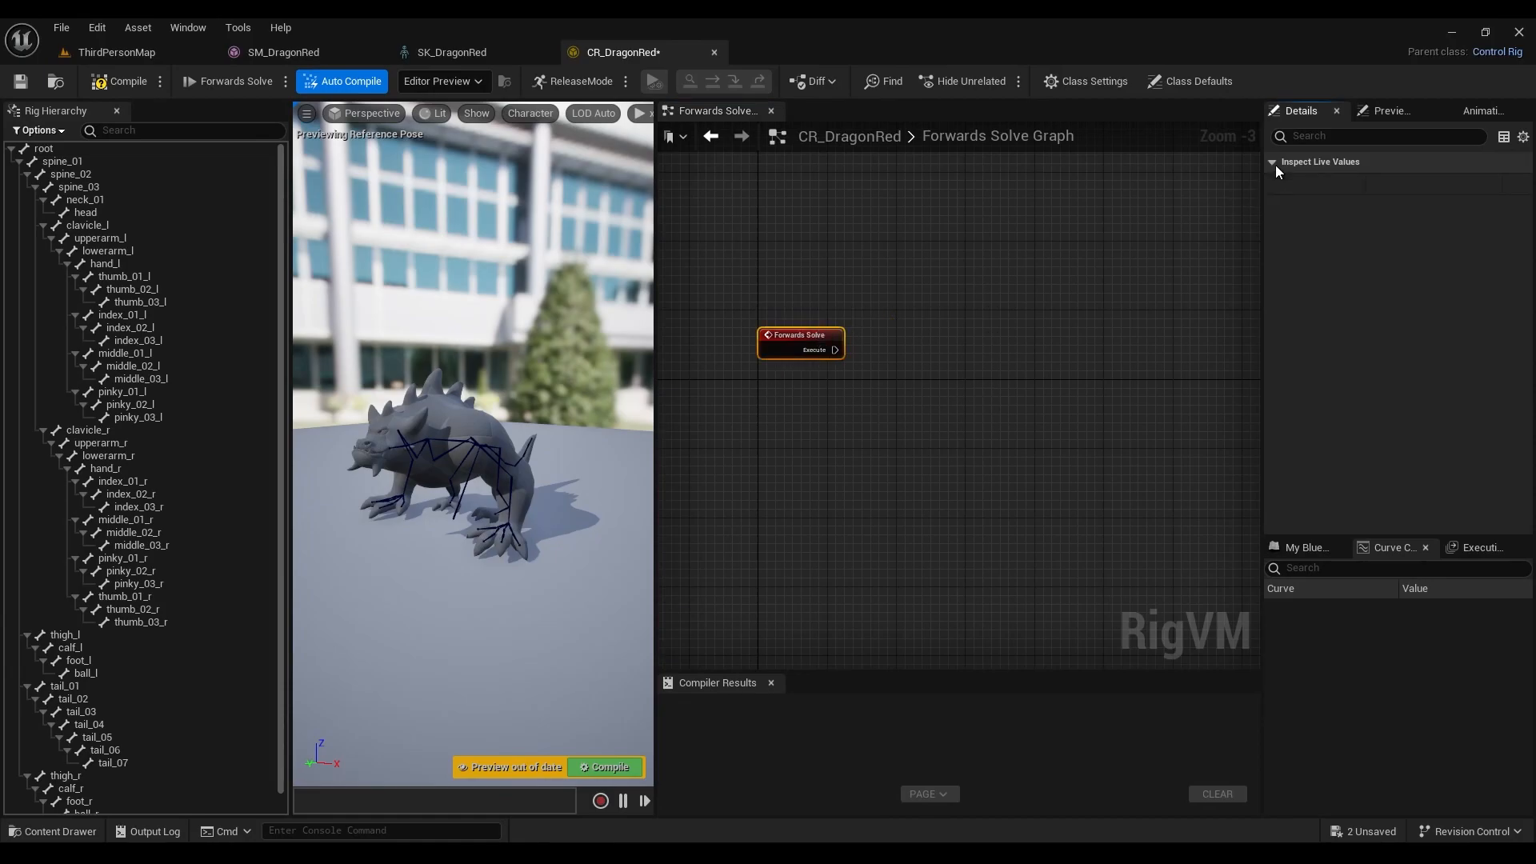
left_click(1367, 119)
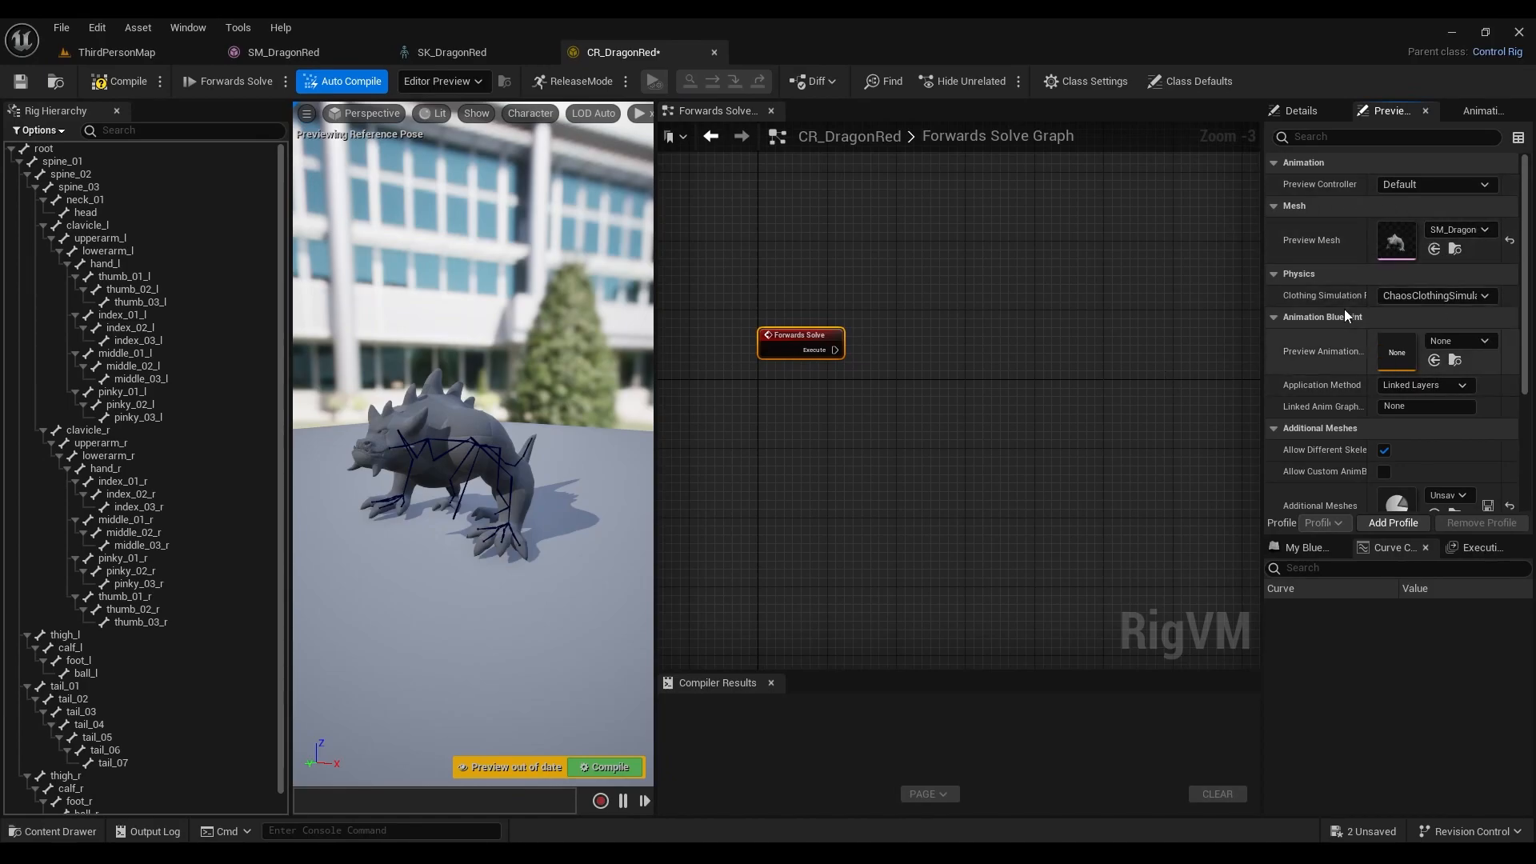
left_click(1477, 233)
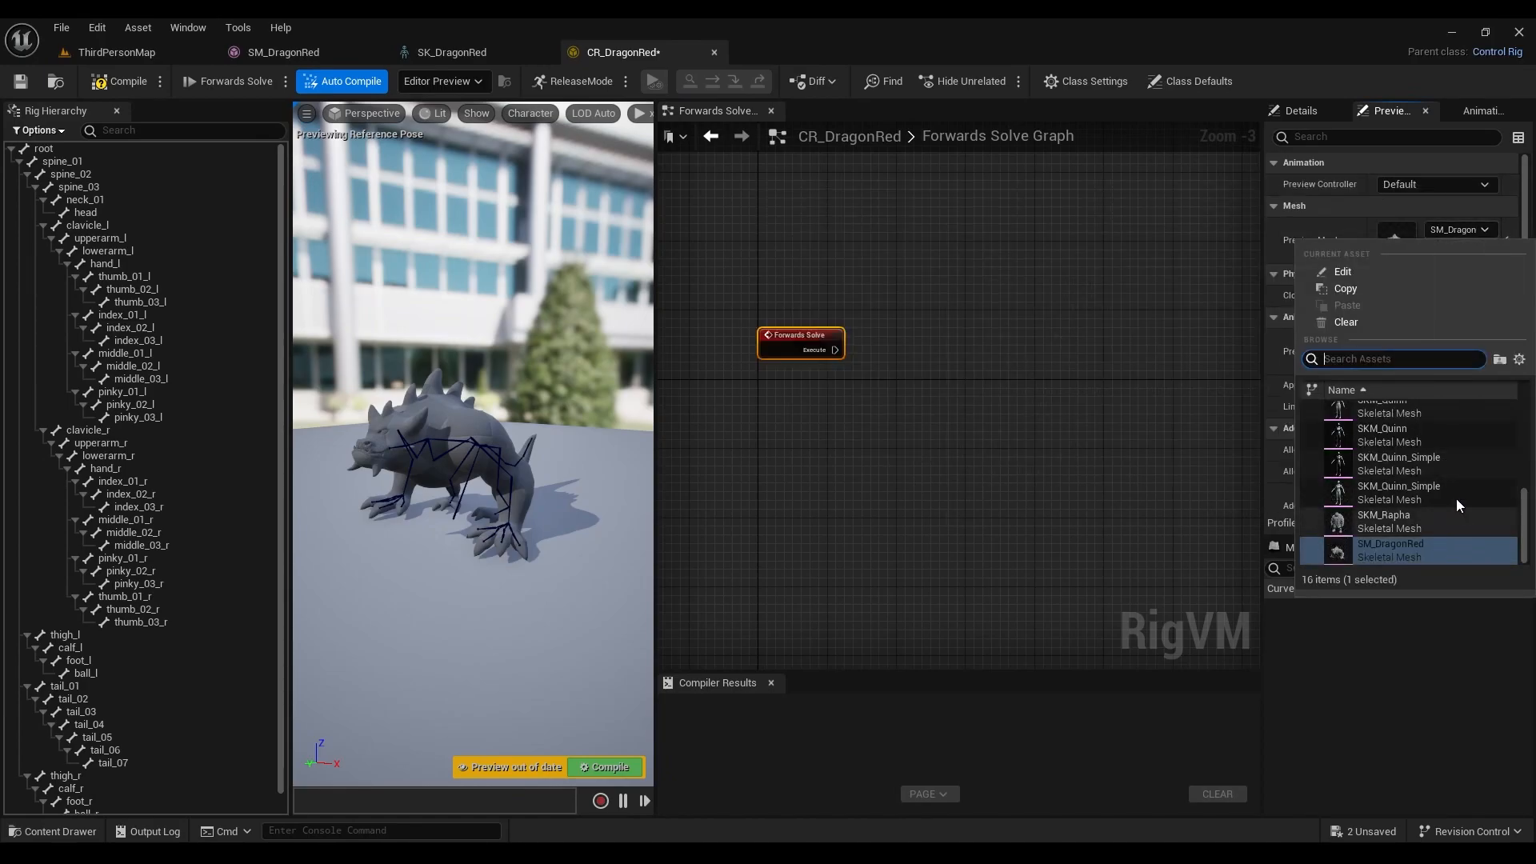
left_click(1480, 229)
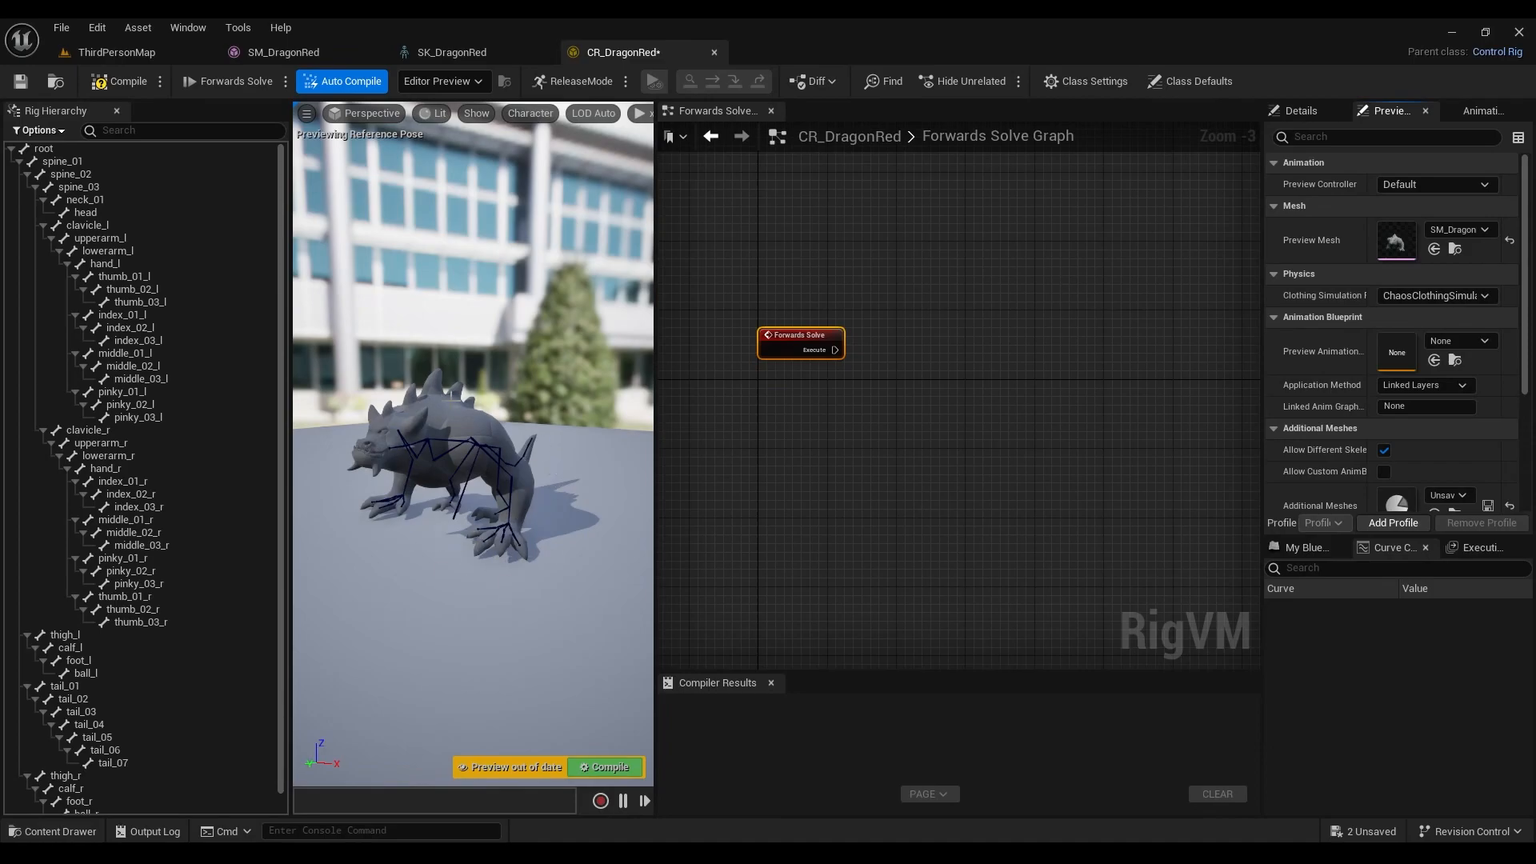
- Examine the remaining preview scene settings, the animation list, and the Control Rig's graphs, functions and variables
left_click(1449, 230)
left_click(1270, 306)
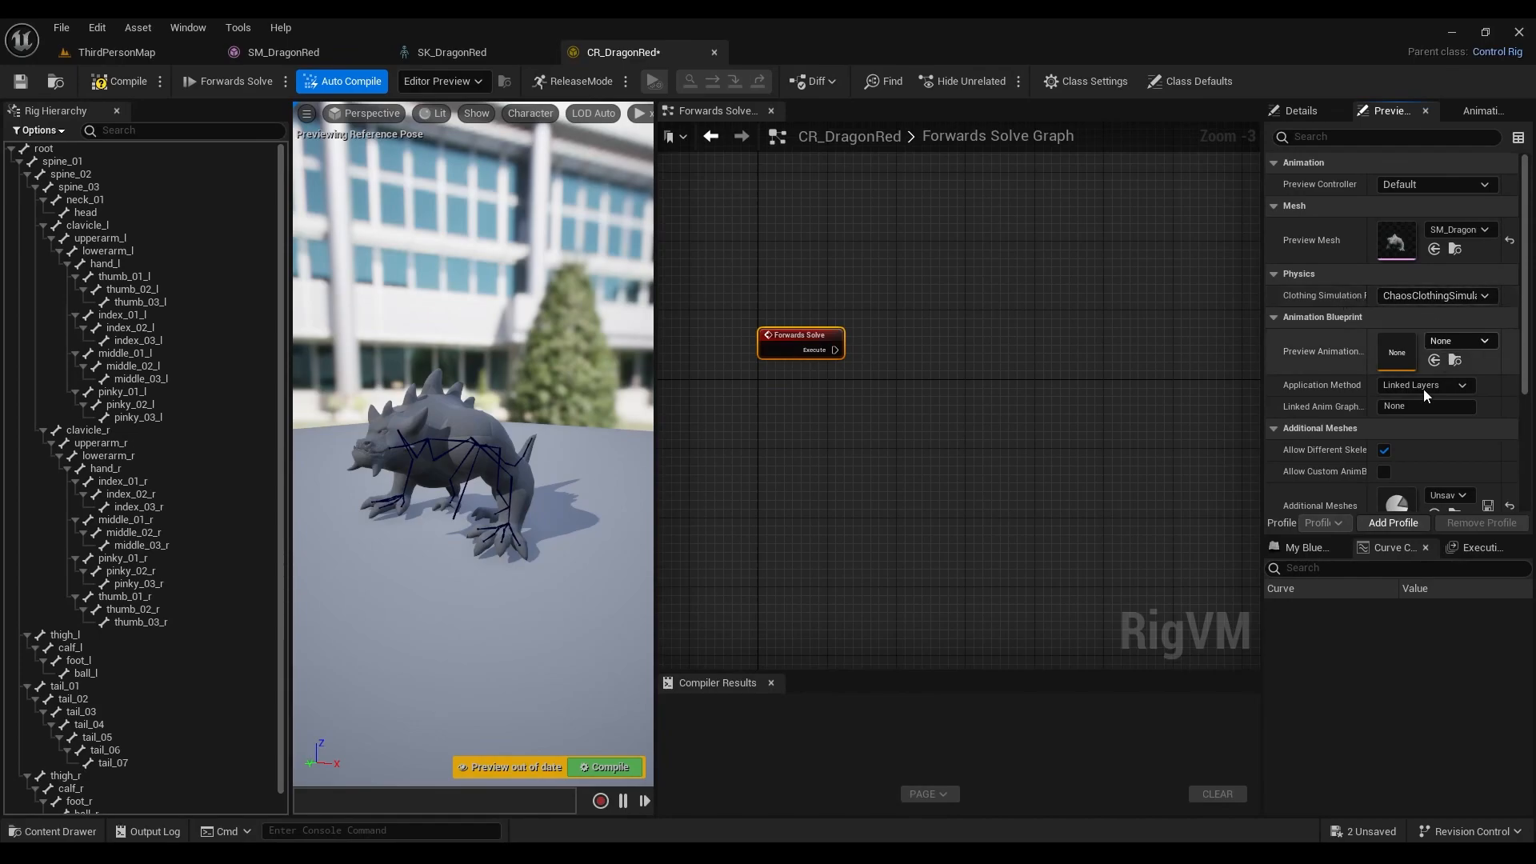
scroll(1352, 294, "down", 4)
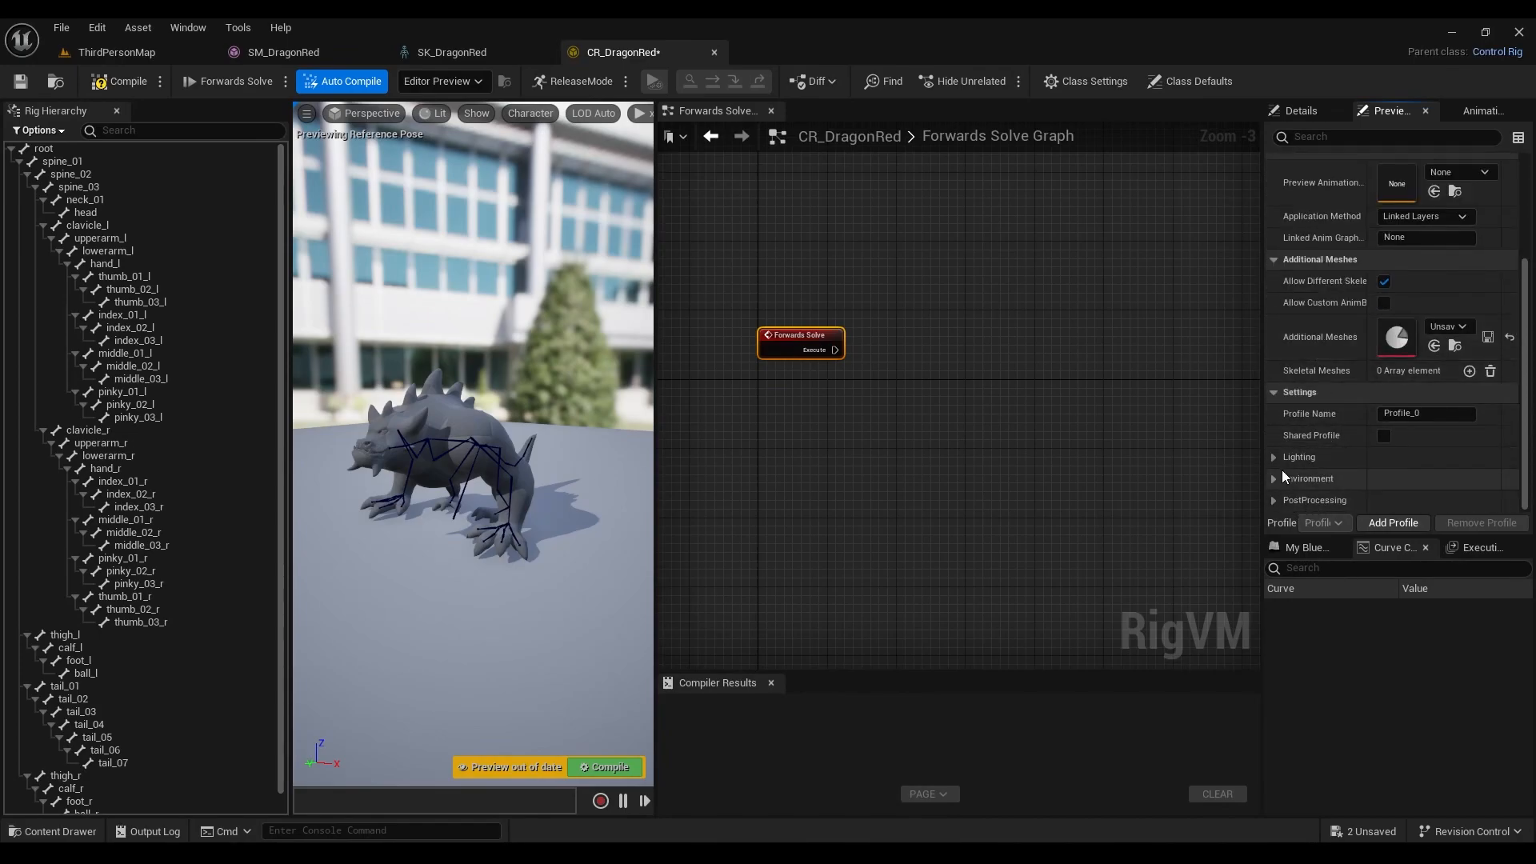
scroll(1279, 459, "up", 5)
left_click(1478, 112)
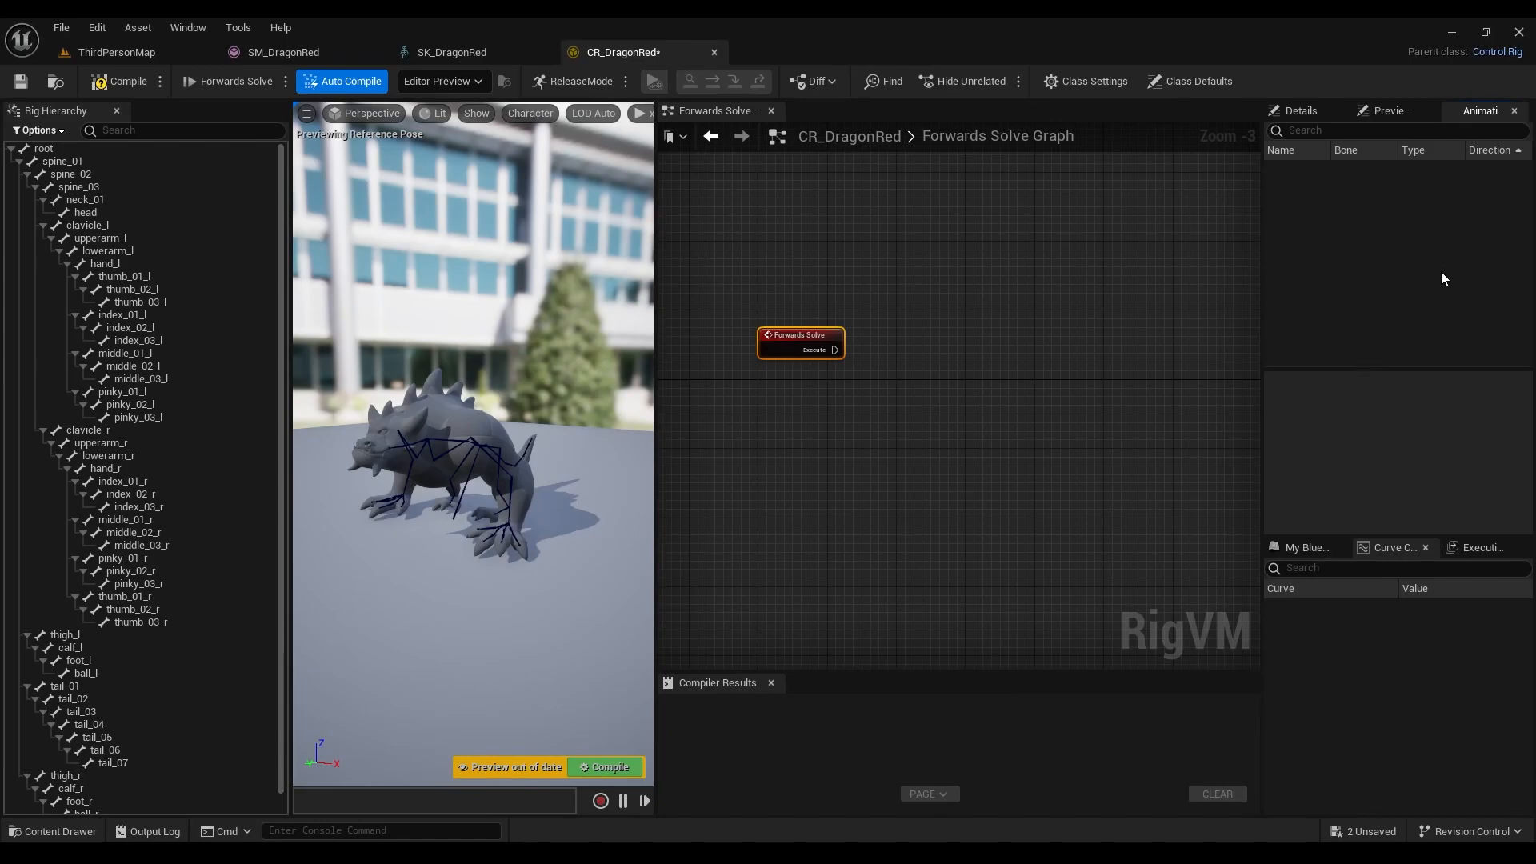
left_click(1308, 547)
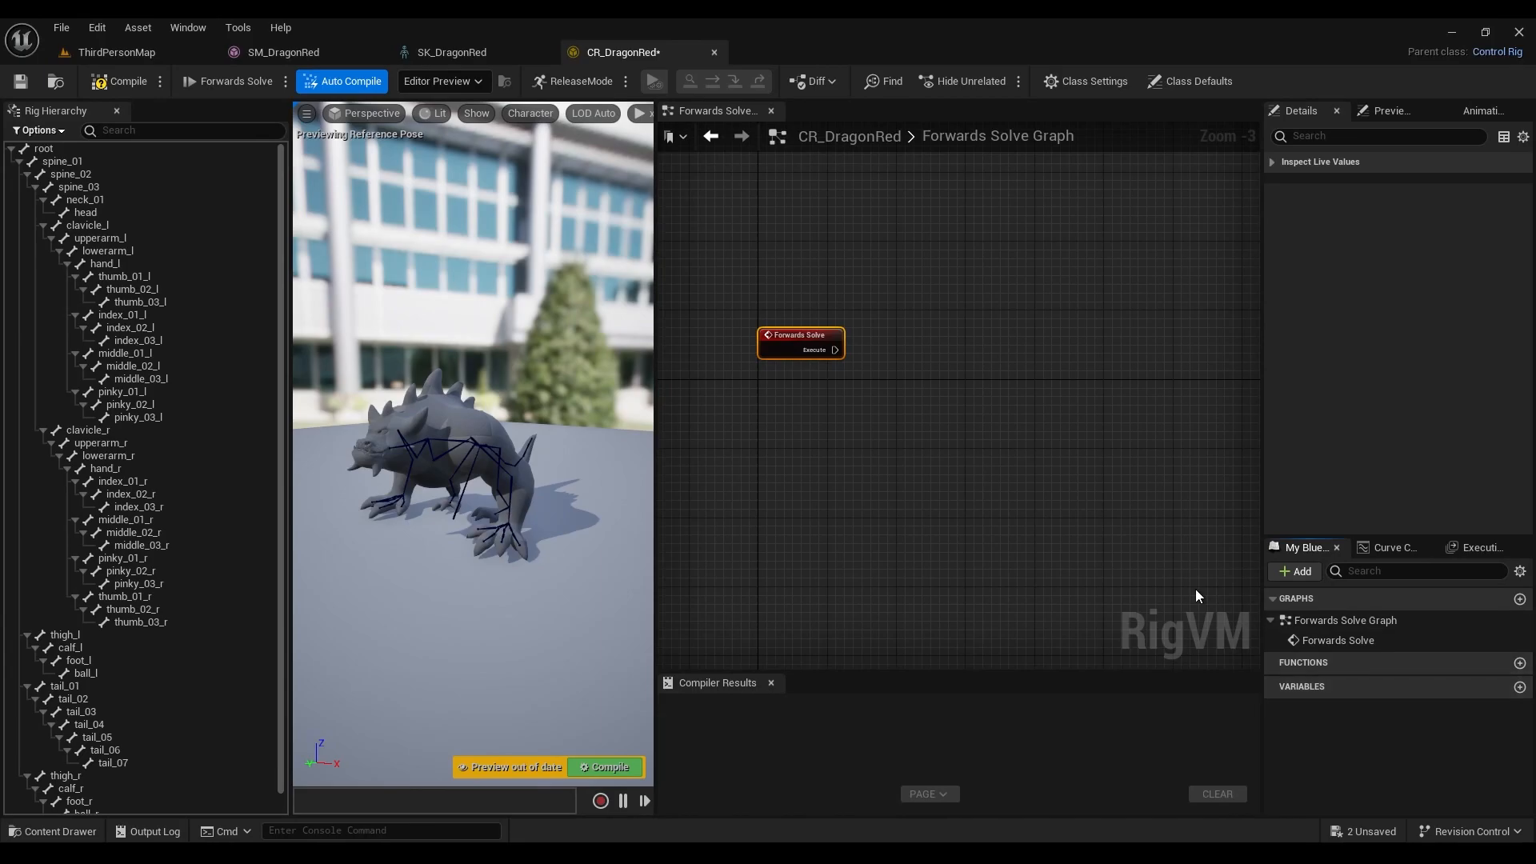
right_click_drag(862, 423, 943, 416)
right_click_drag(858, 392, 799, 378)
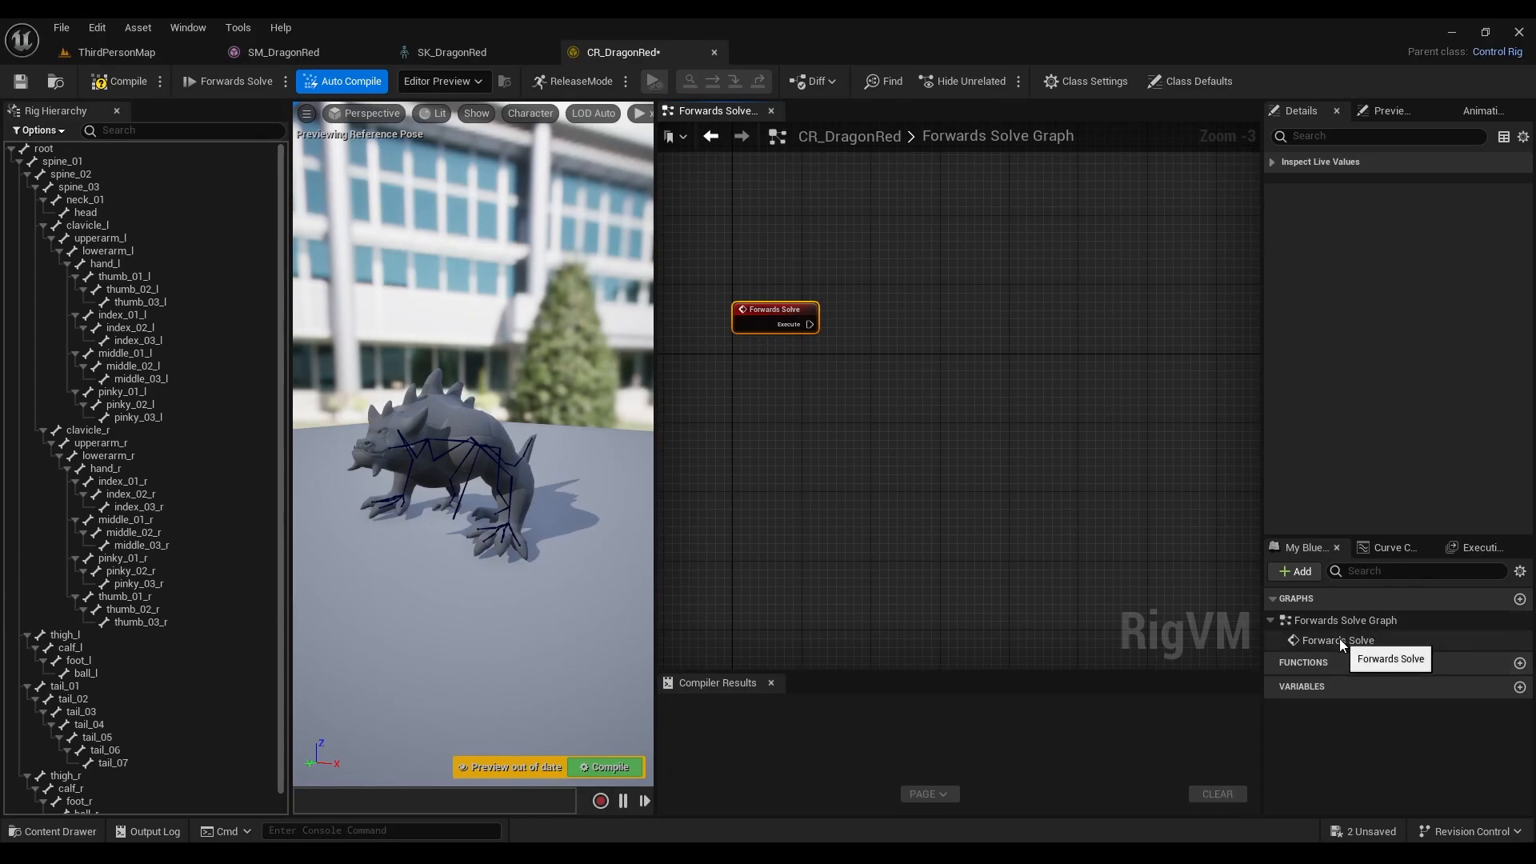
right_click_drag(1032, 412, 1011, 507)
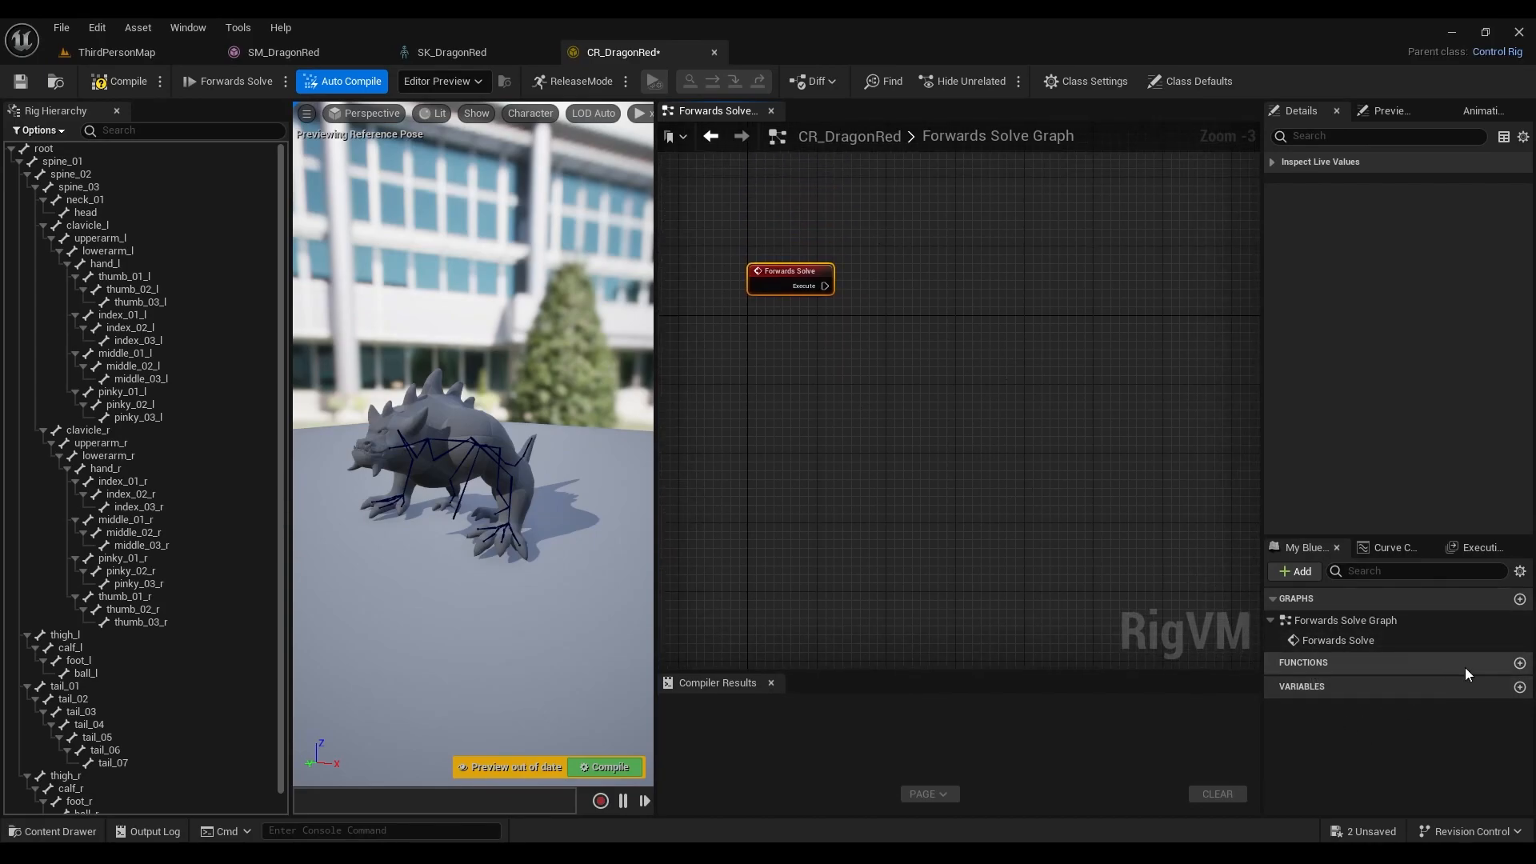
- Add a function and a Boolean variable NewVar to the Control Rig and check the variable's Get and Set options in the function graph
left_click(1519, 664)
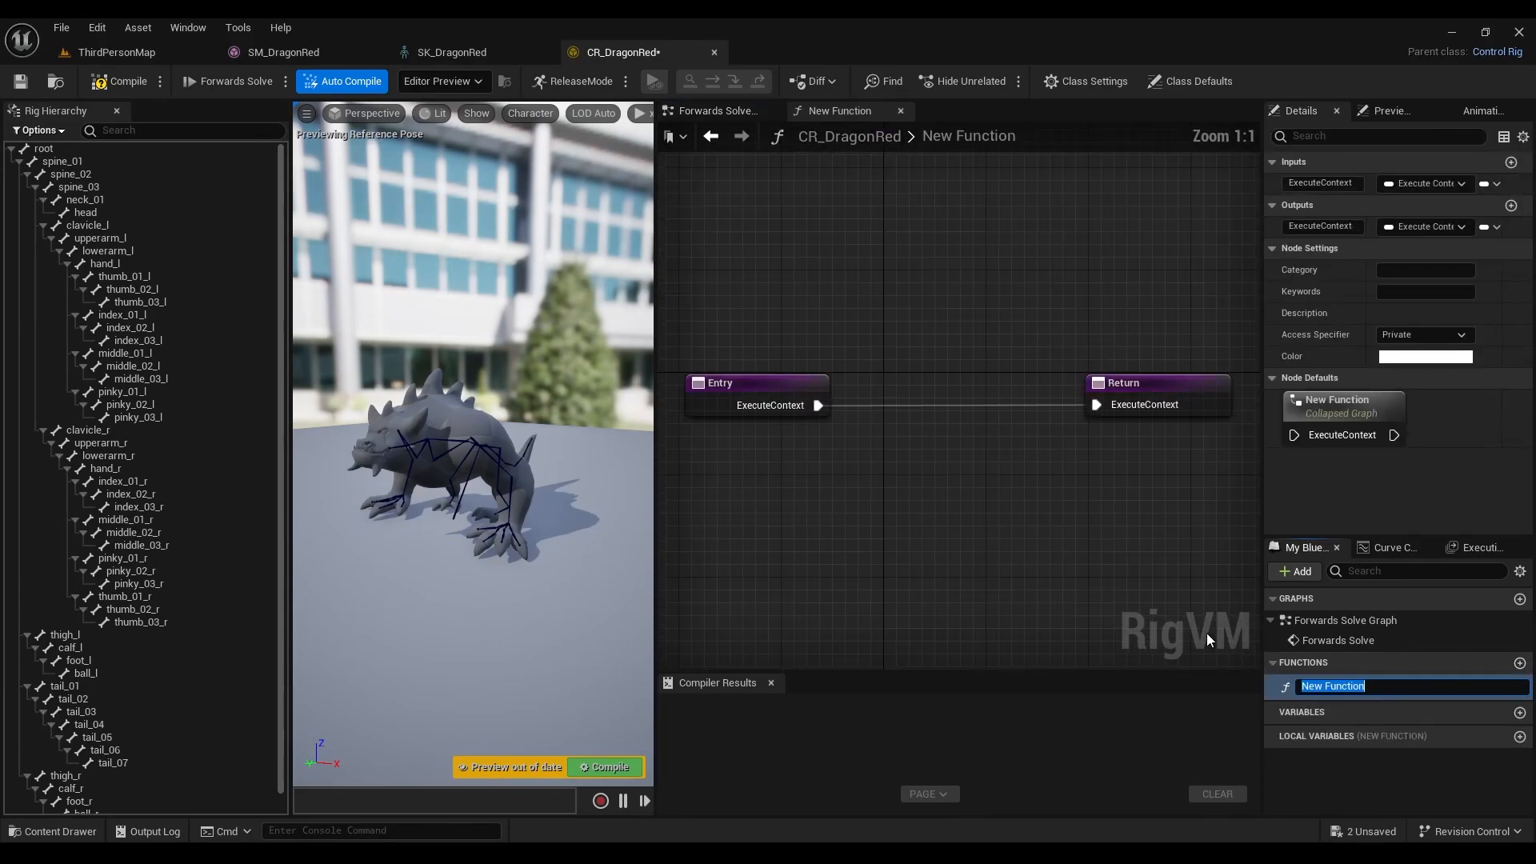
left_click(914, 324)
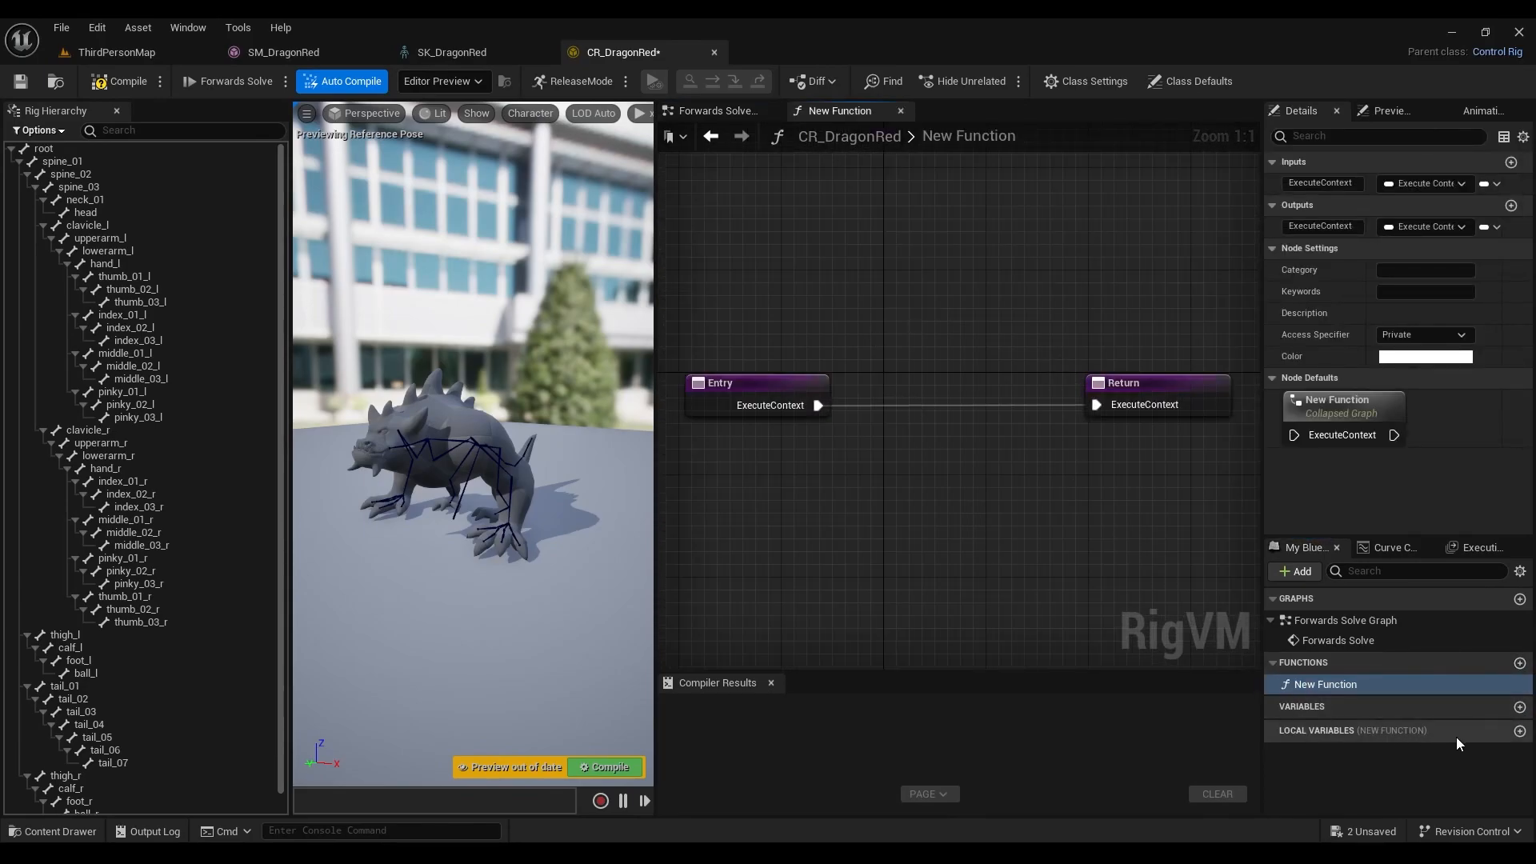
left_click(1519, 707)
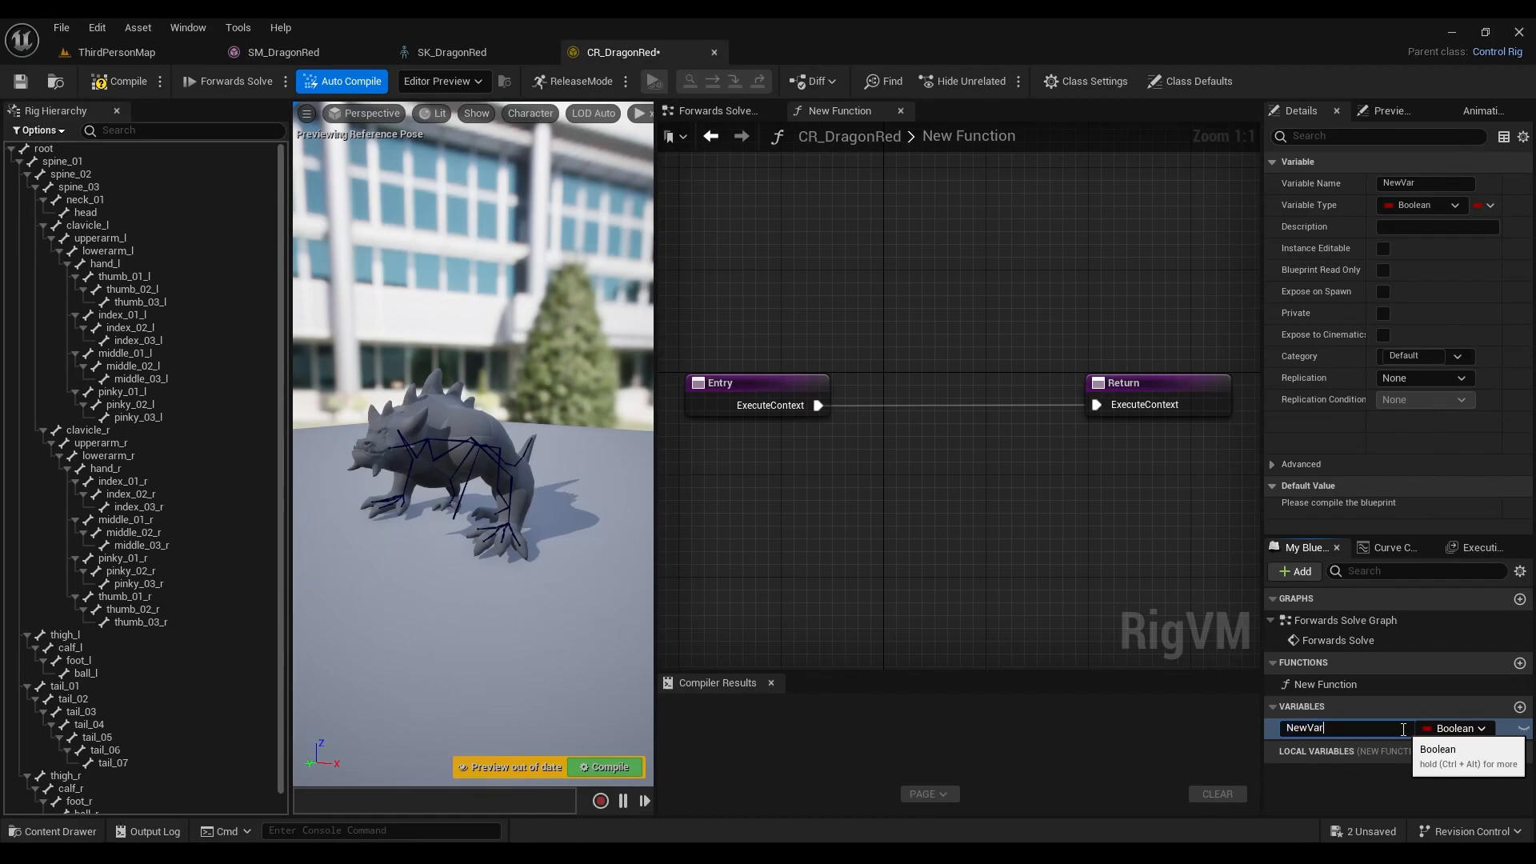
left_click(1149, 665)
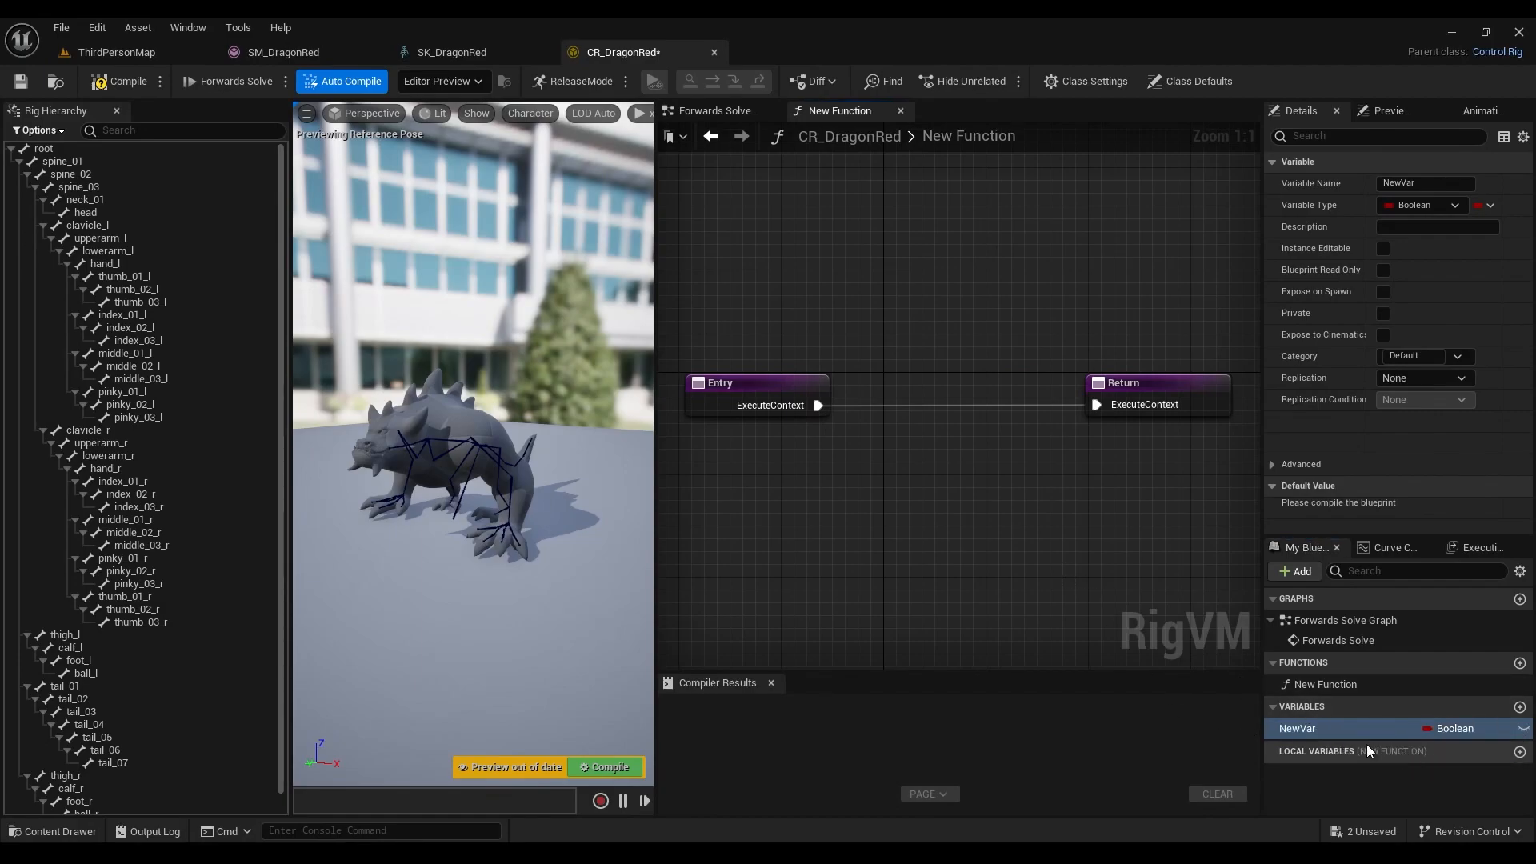
left_click_drag(1346, 736, 1001, 441)
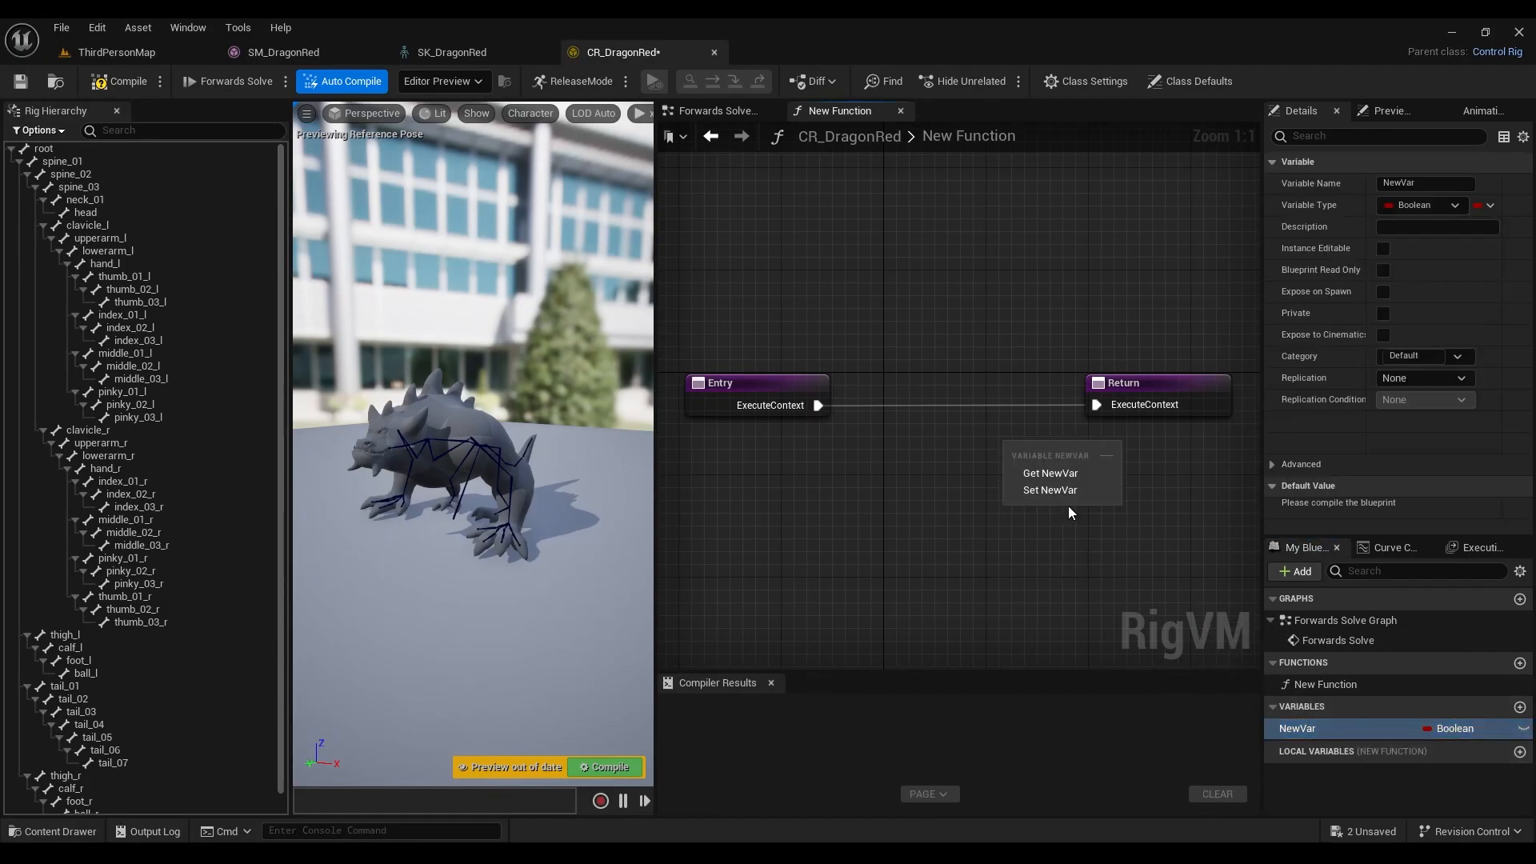
left_click(953, 578)
- Try placing New Function as a node in the Forwards Solve graph and delete that node
left_click(725, 113)
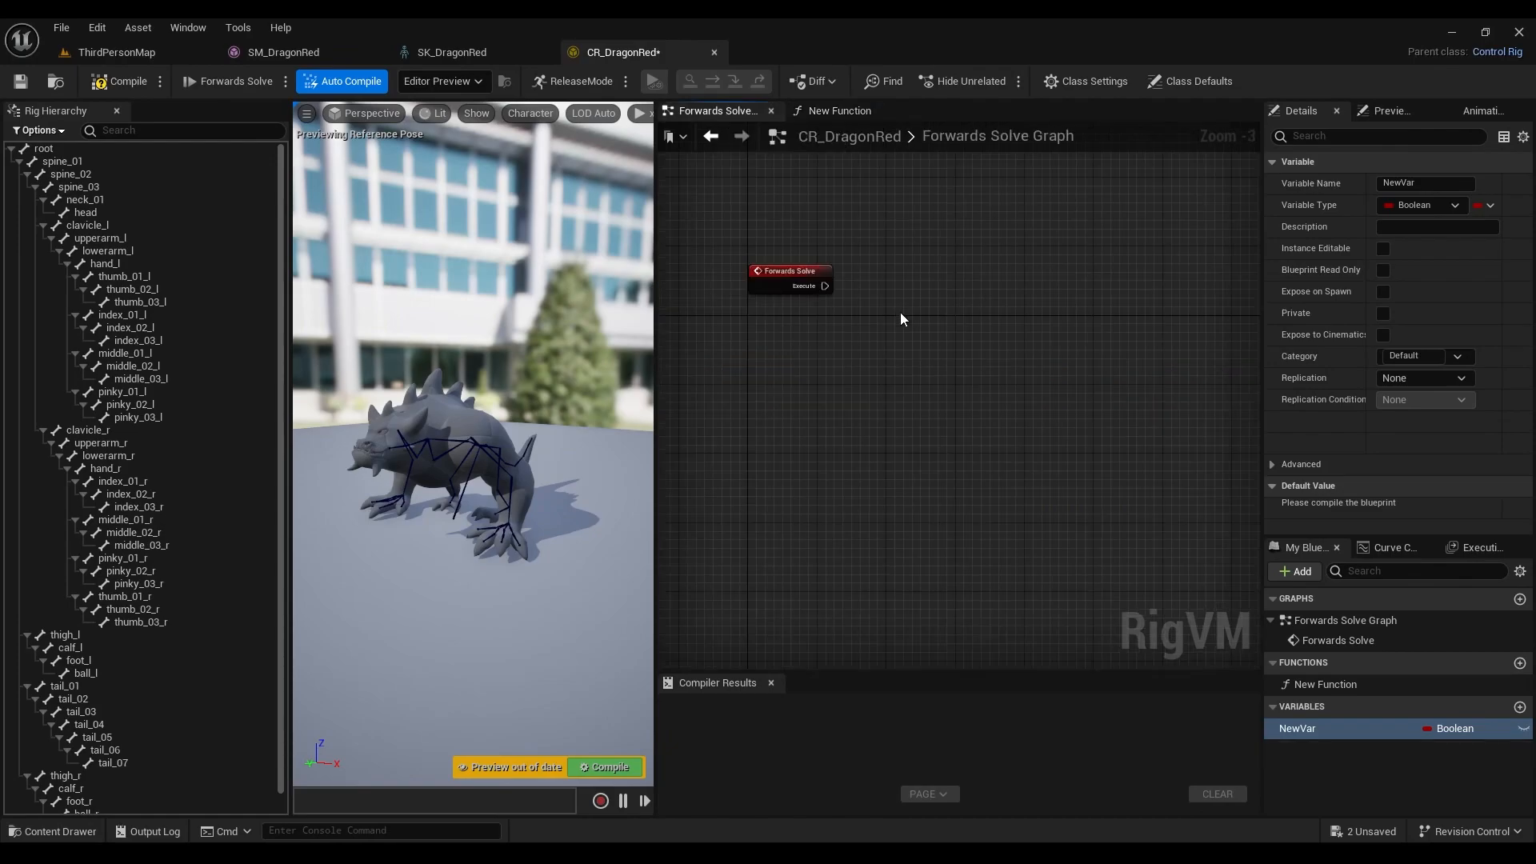
left_click(1356, 684)
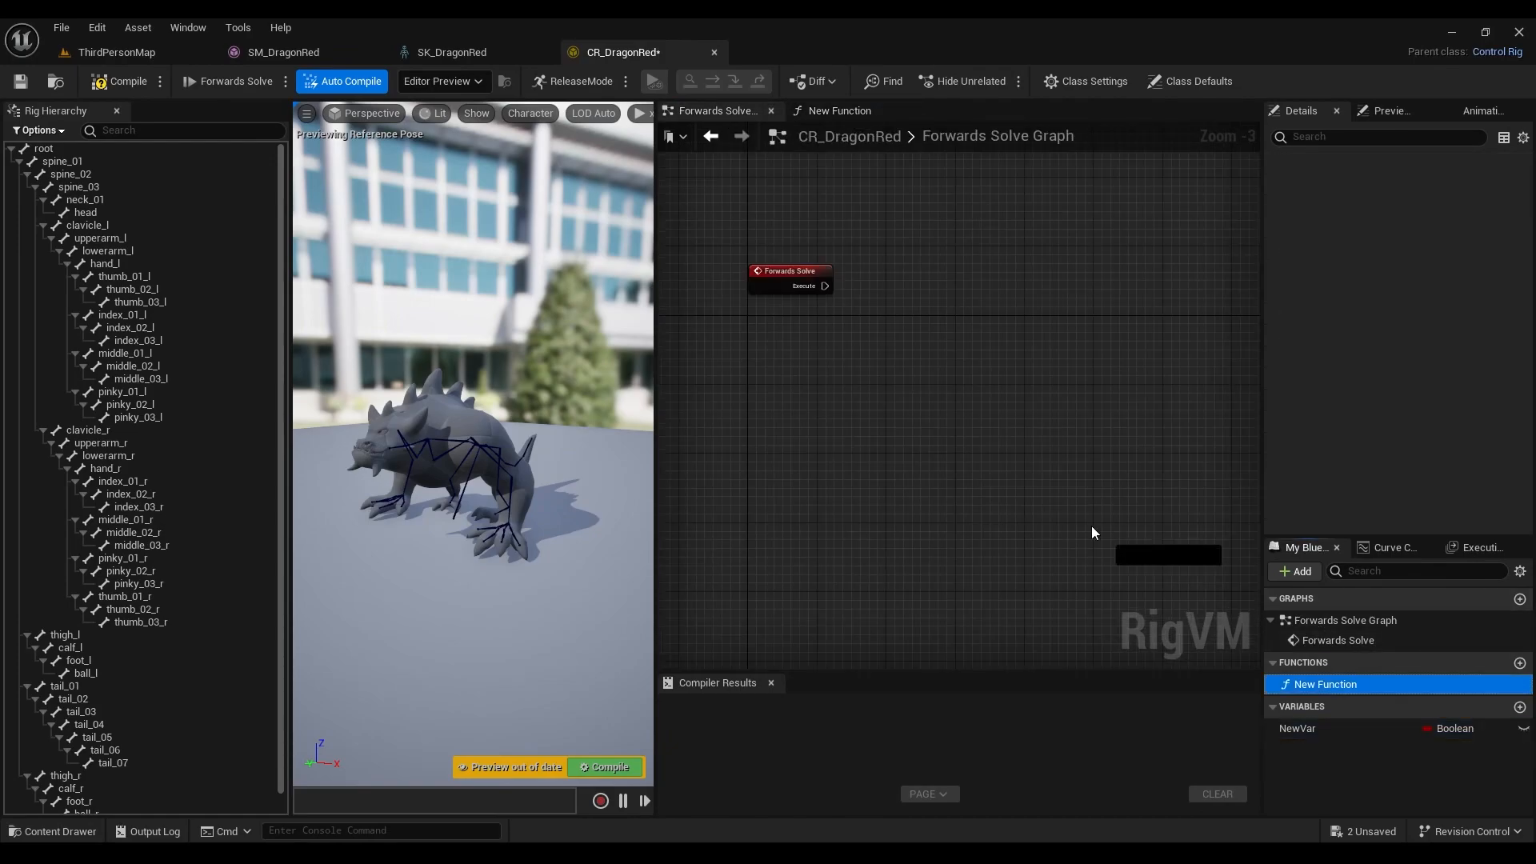
left_click_drag(955, 347, 955, 347)
left_click(996, 356)
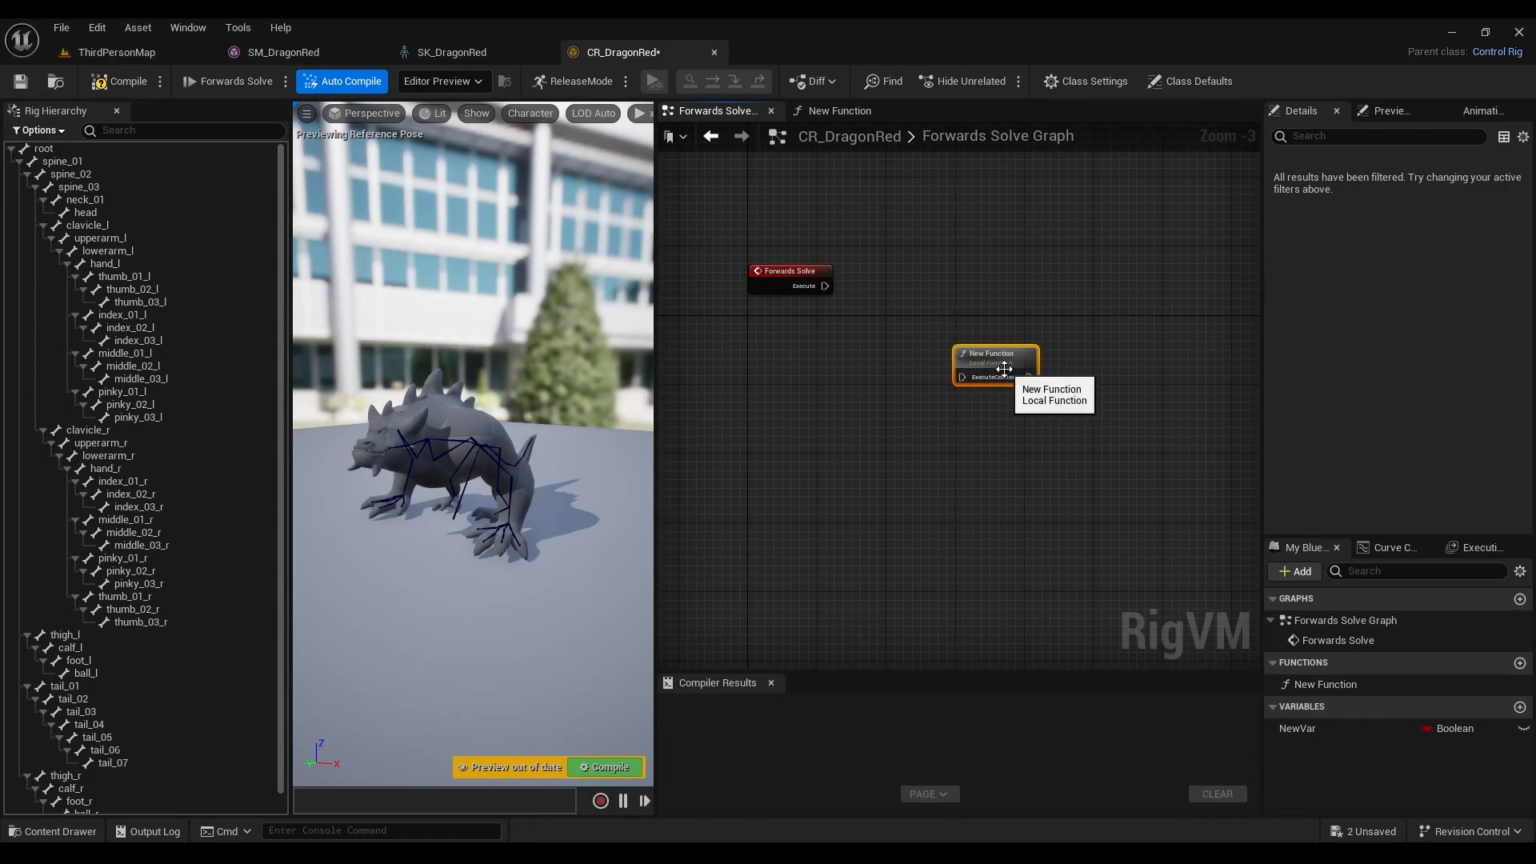
key("Delete")
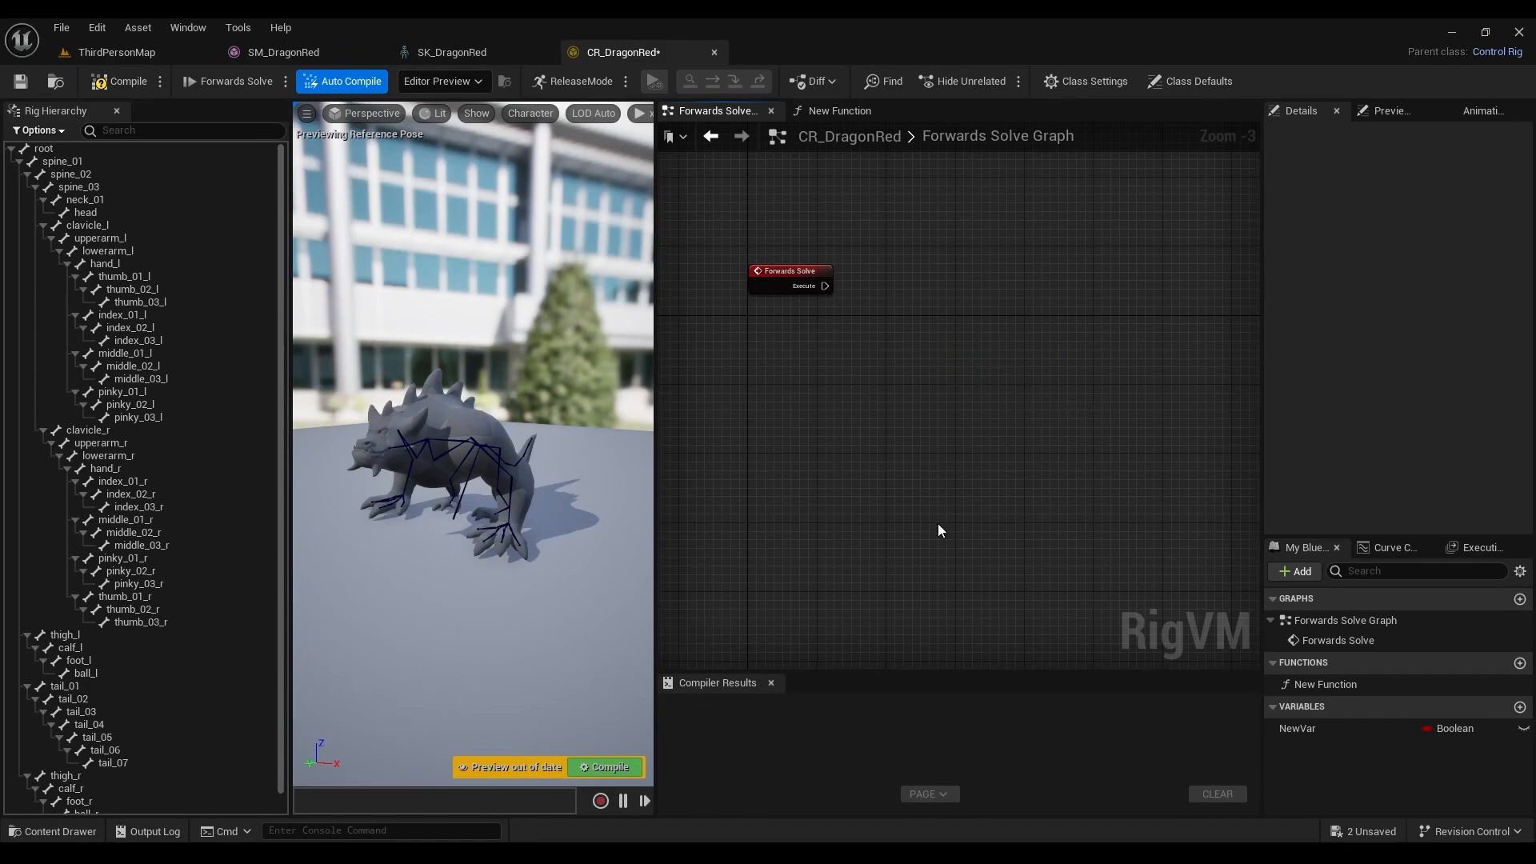
scroll(918, 472, "up", 1)
right_click_drag(930, 411, 960, 526)
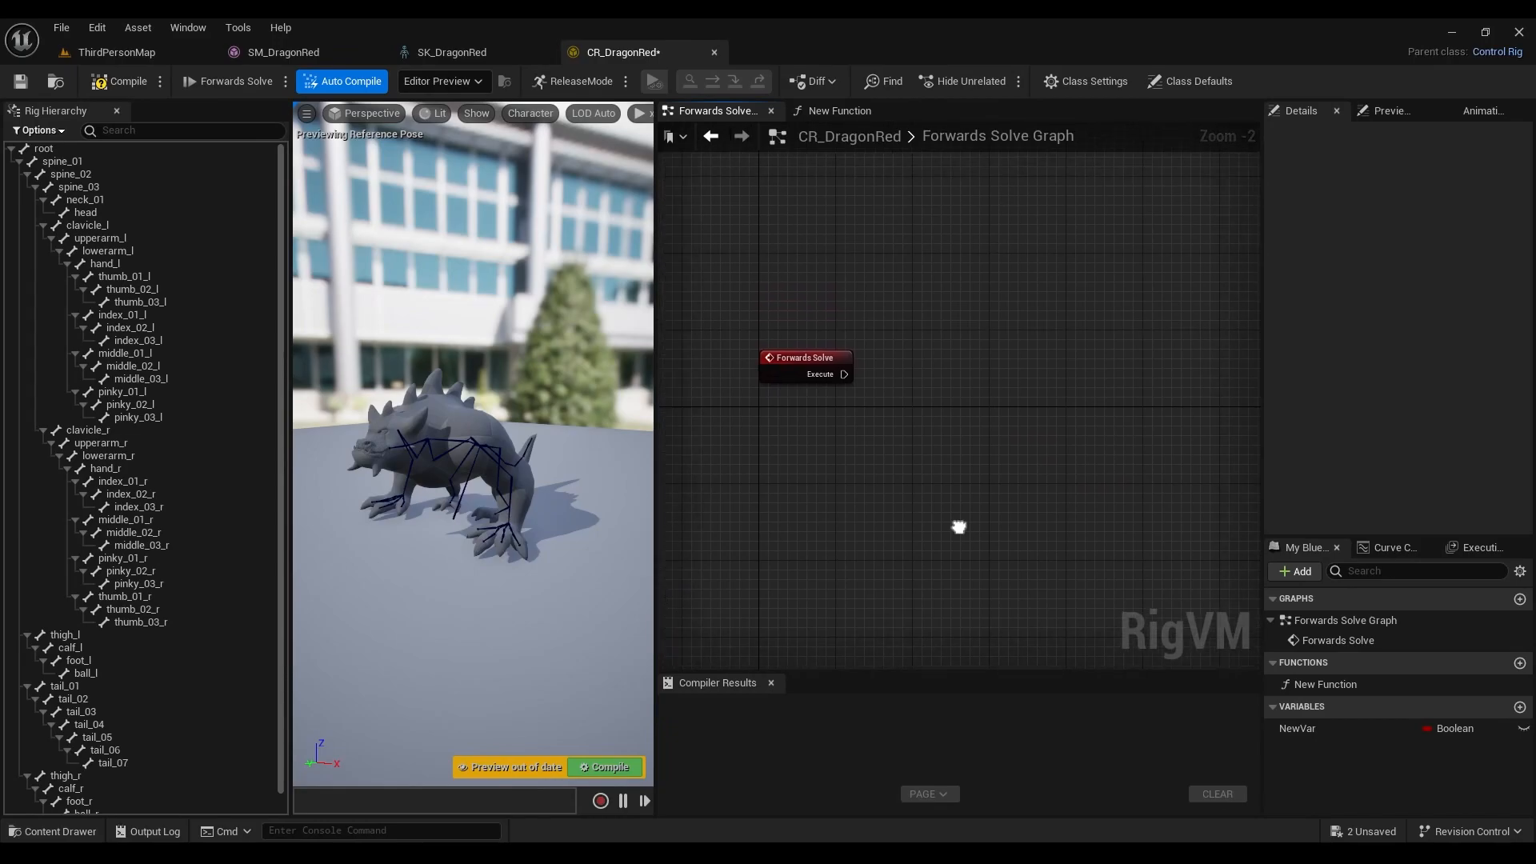
right_click_drag(823, 515, 850, 471)
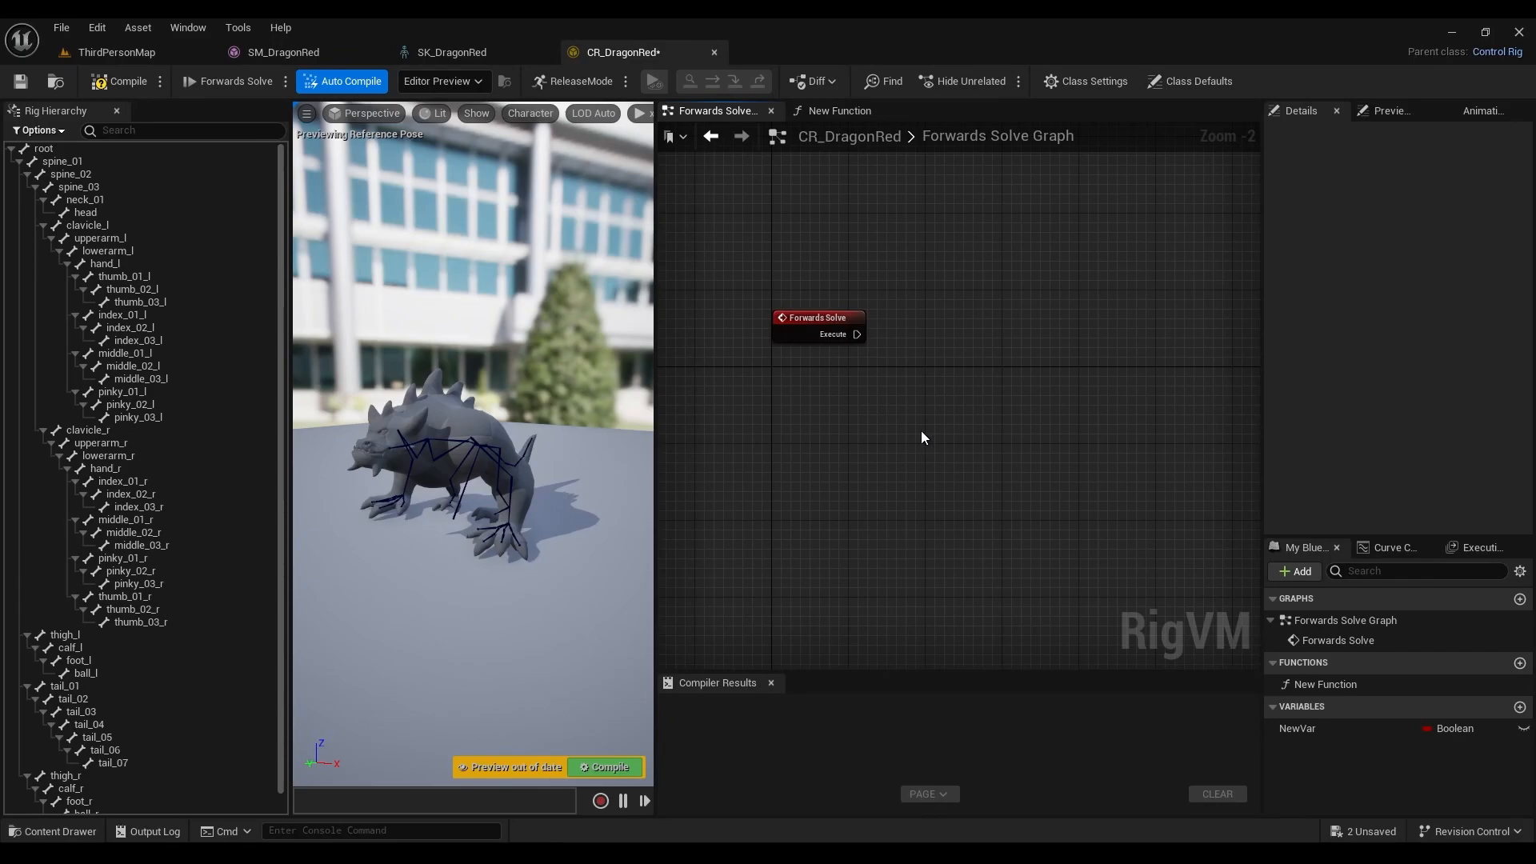
right_click_drag(976, 453, 921, 469)
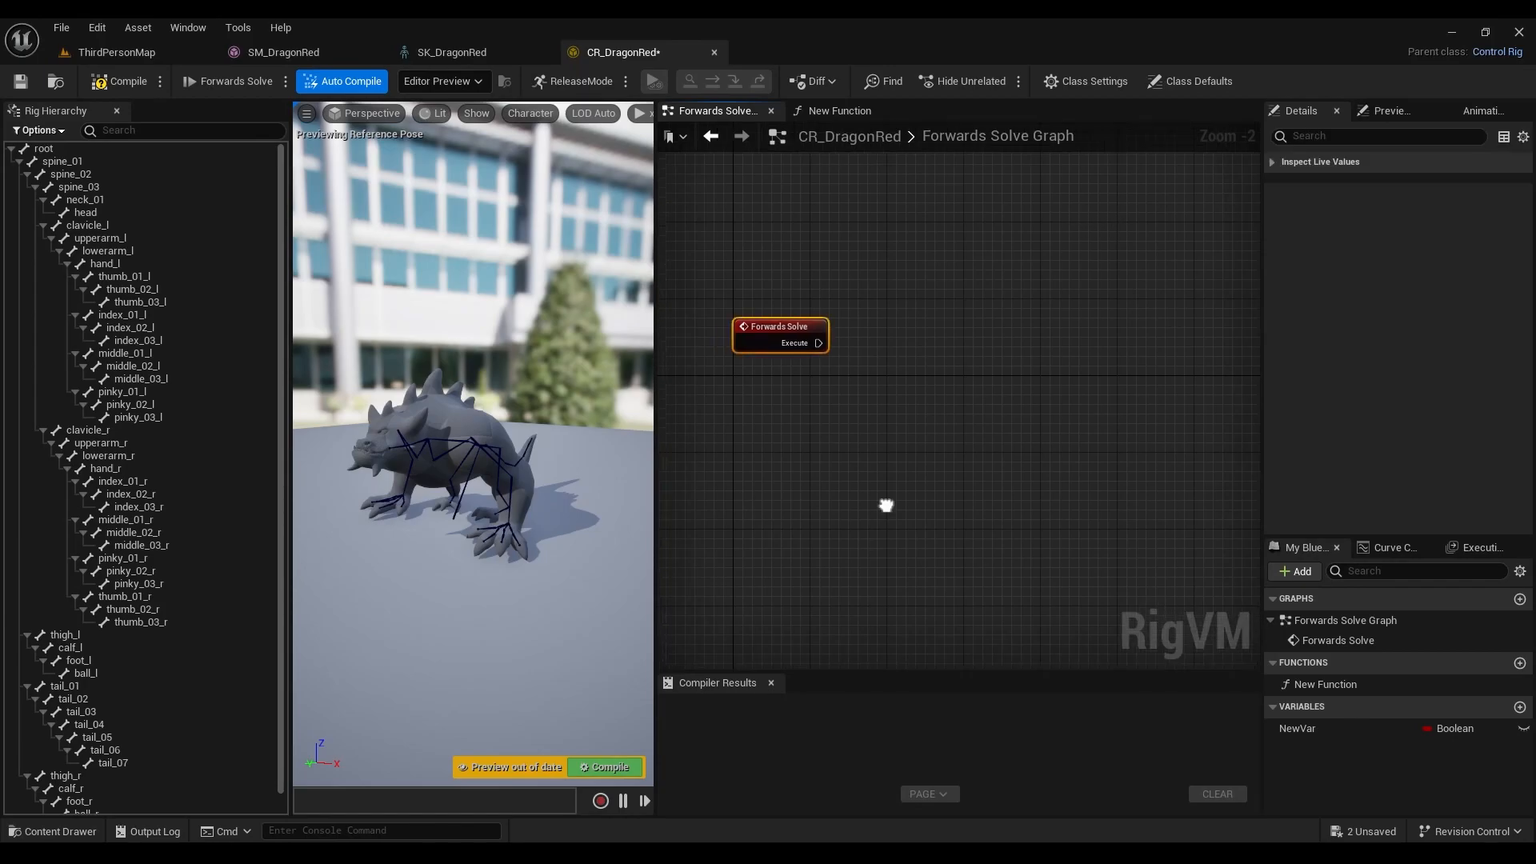
right_click_drag(885, 505, 918, 504)
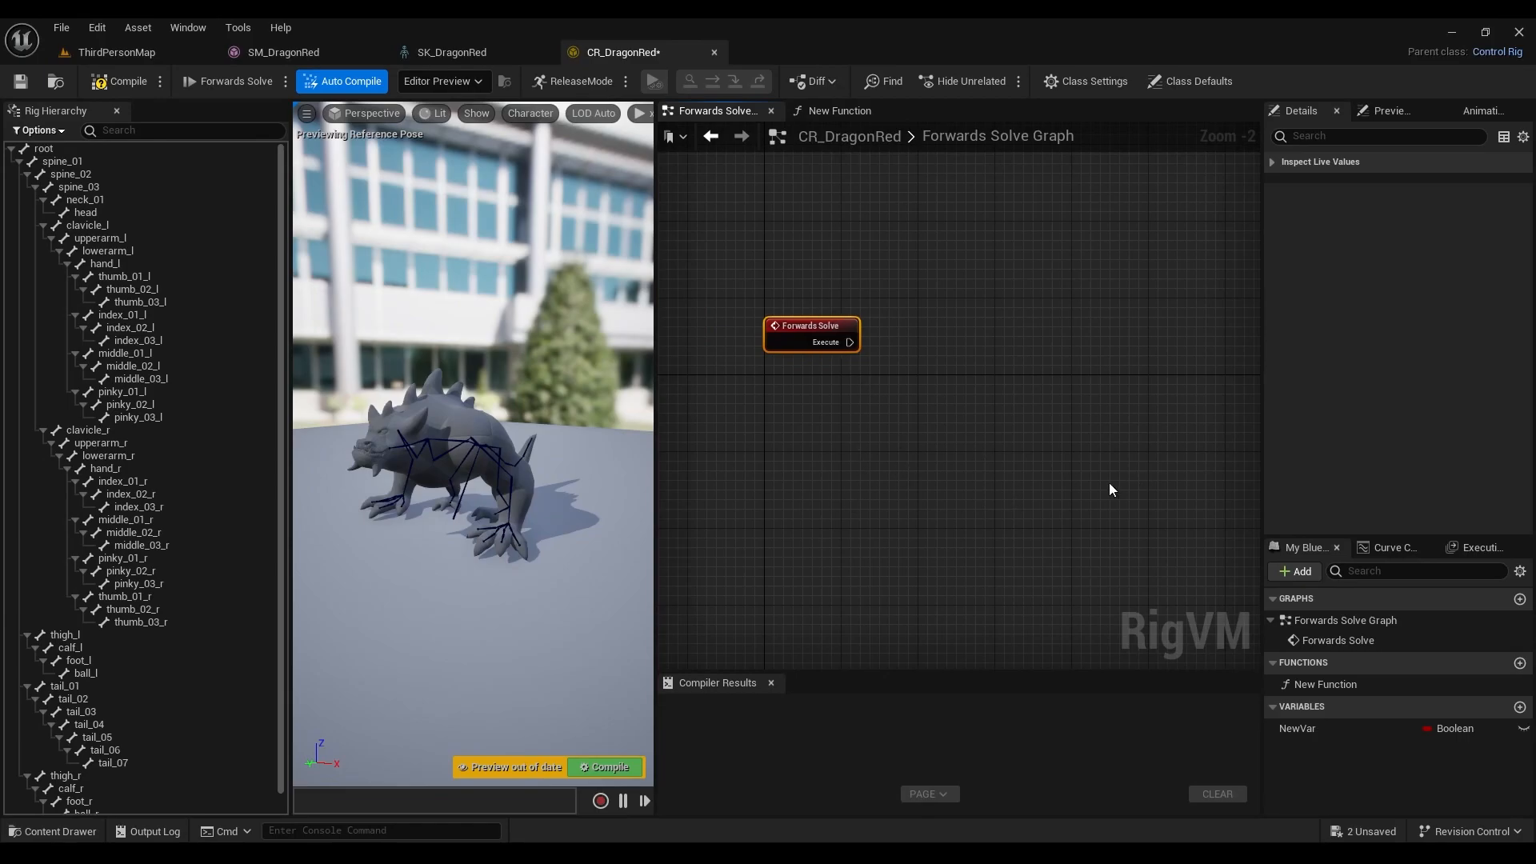
- Compile and save the CR_DragonRed Control Rig
left_click(122, 82)
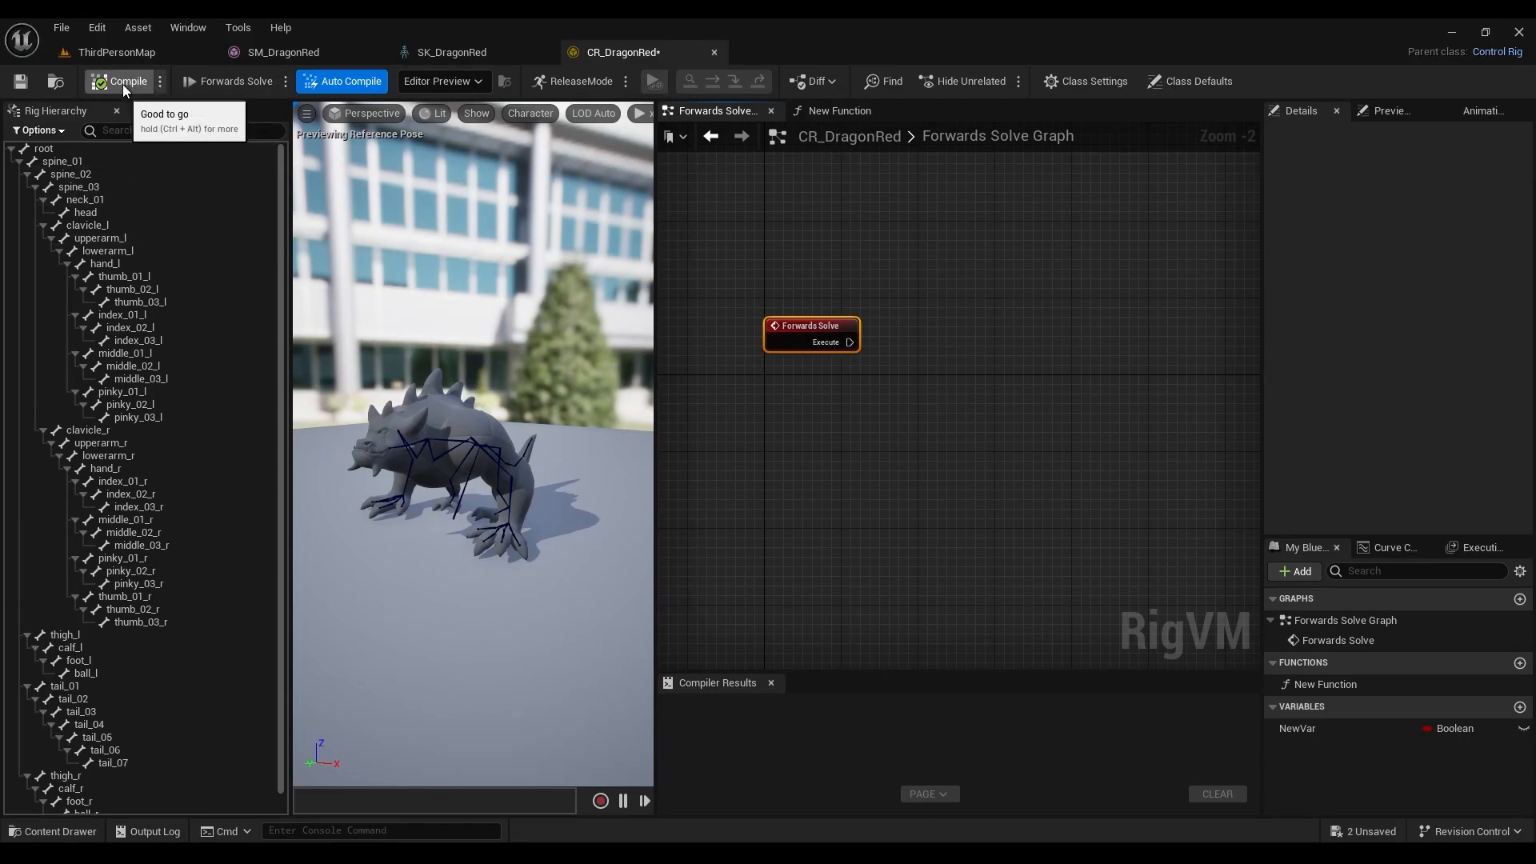
left_click(19, 82)
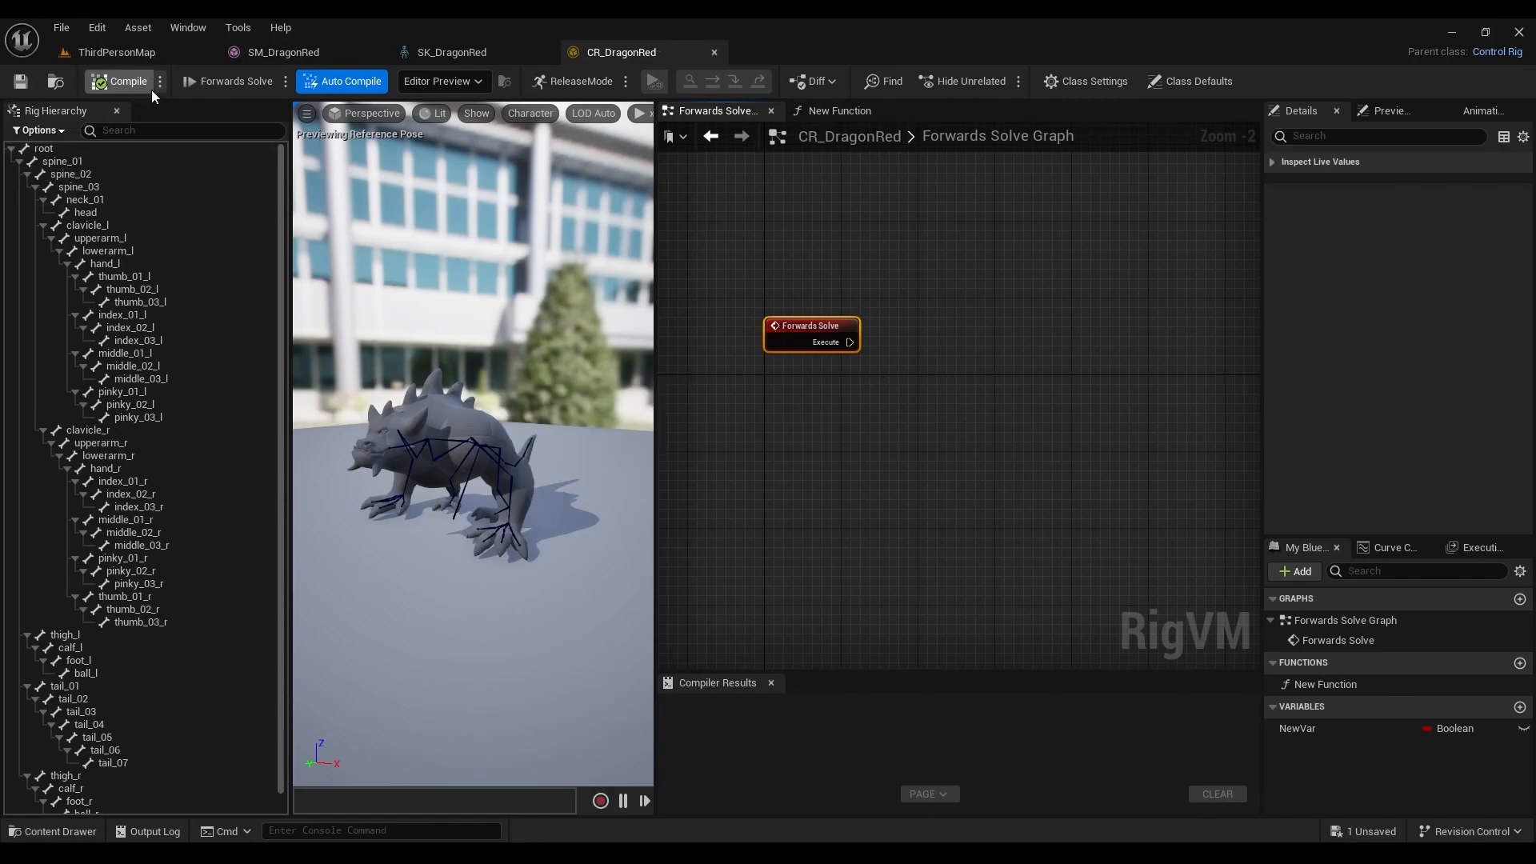
- Delete New Function and the NewVar variable from the Control Rig, save it, and select the Forwards Solve node
right_click(1315, 688)
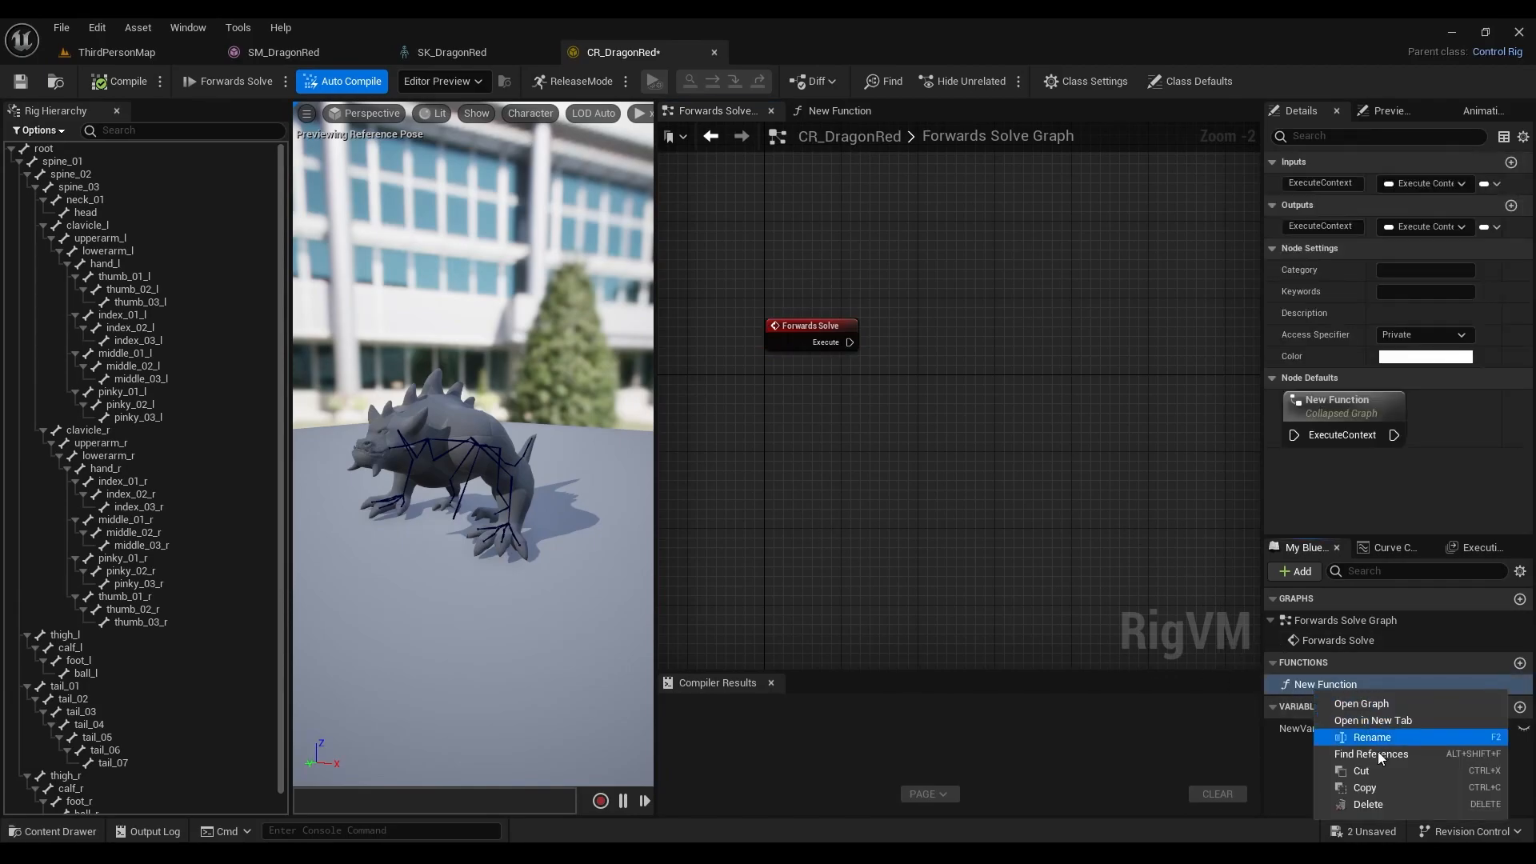
left_click(1376, 806)
left_click(1327, 712)
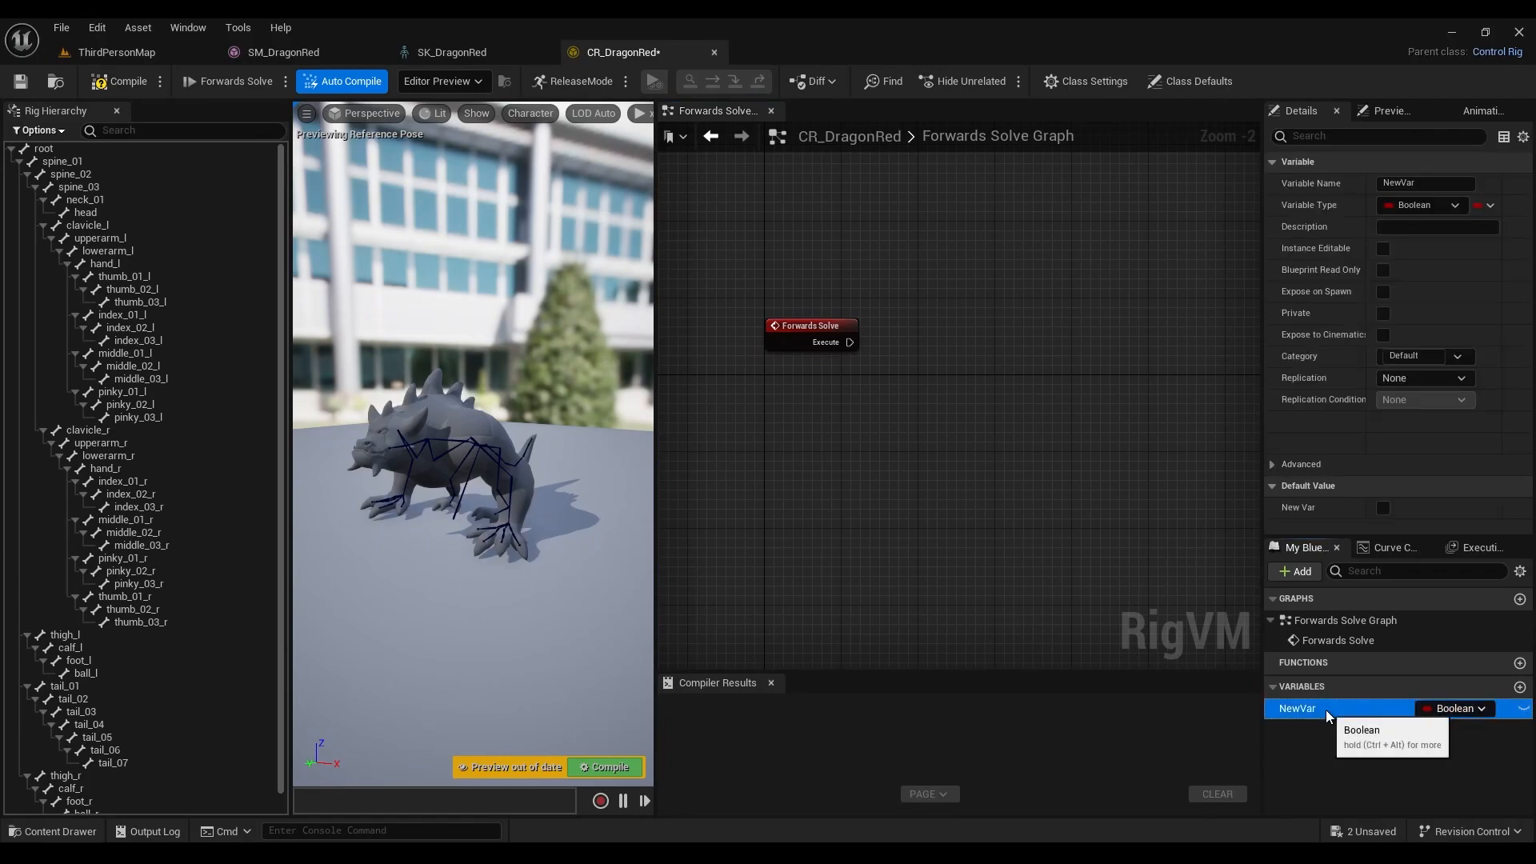
right_click(1328, 712)
left_click(1369, 825)
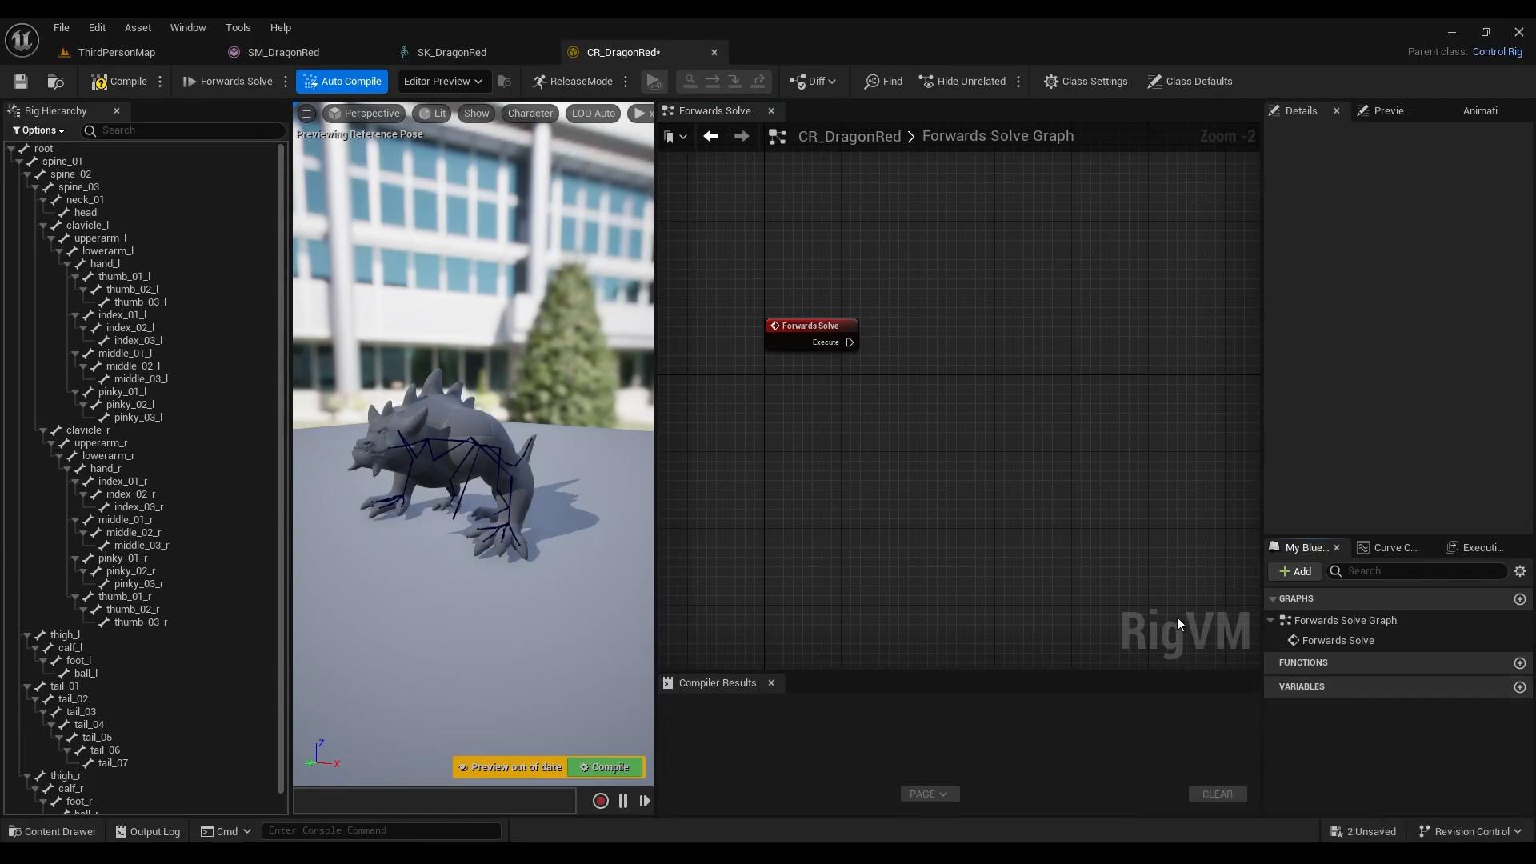
left_click(20, 81)
scroll(112, 468, "down", 1)
left_click(791, 334)
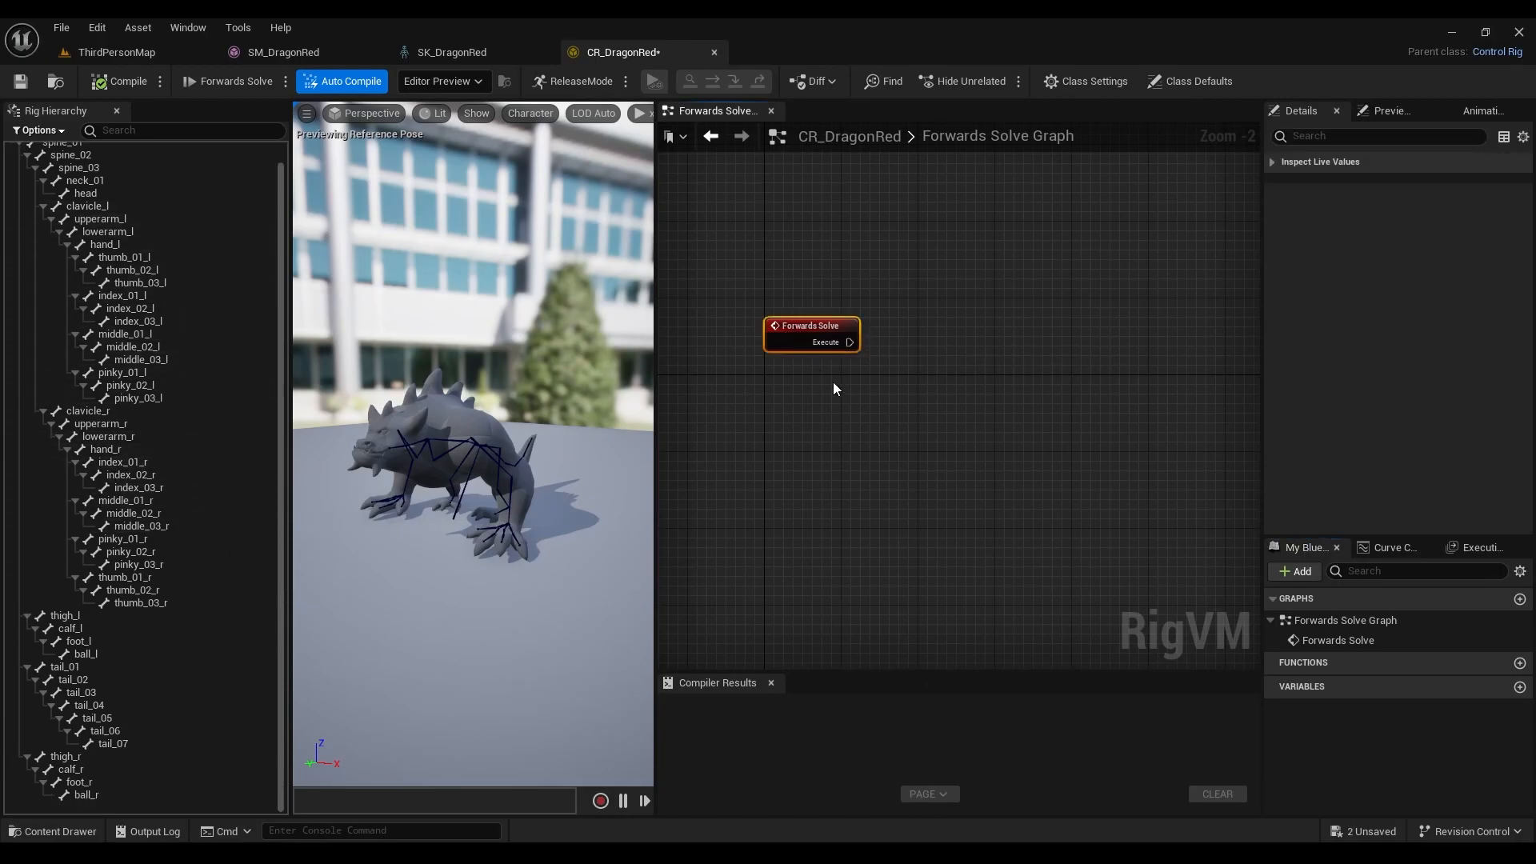